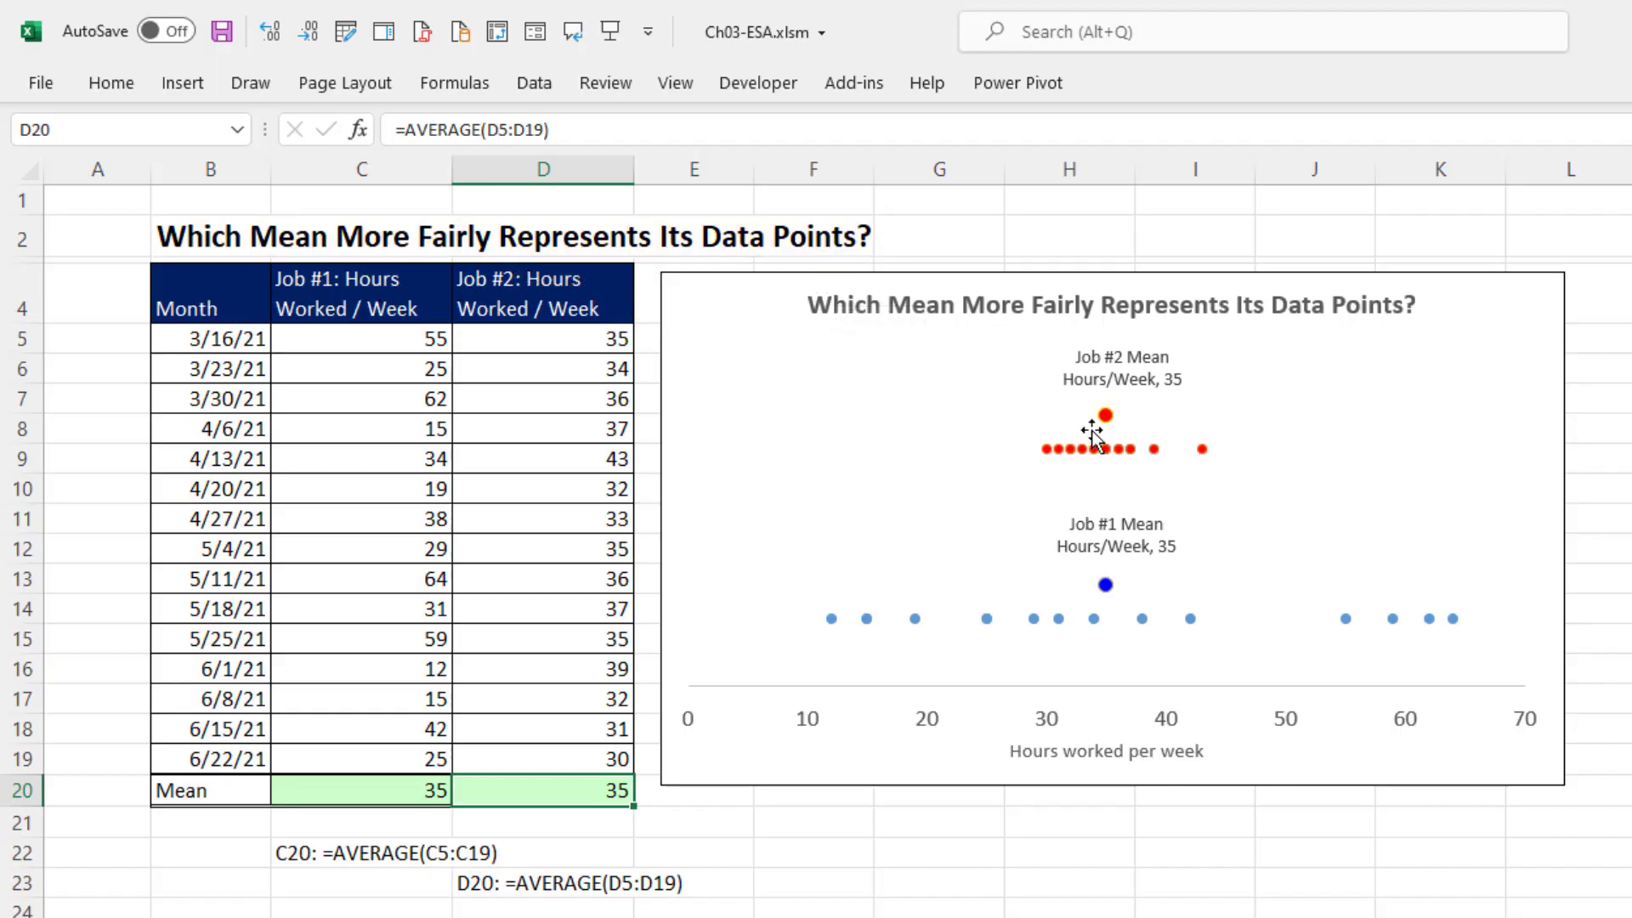
Compare how the data points spread around the means in the job hours chart and in the gas price chart on sheet V(2).
mouse_move(1109, 420)
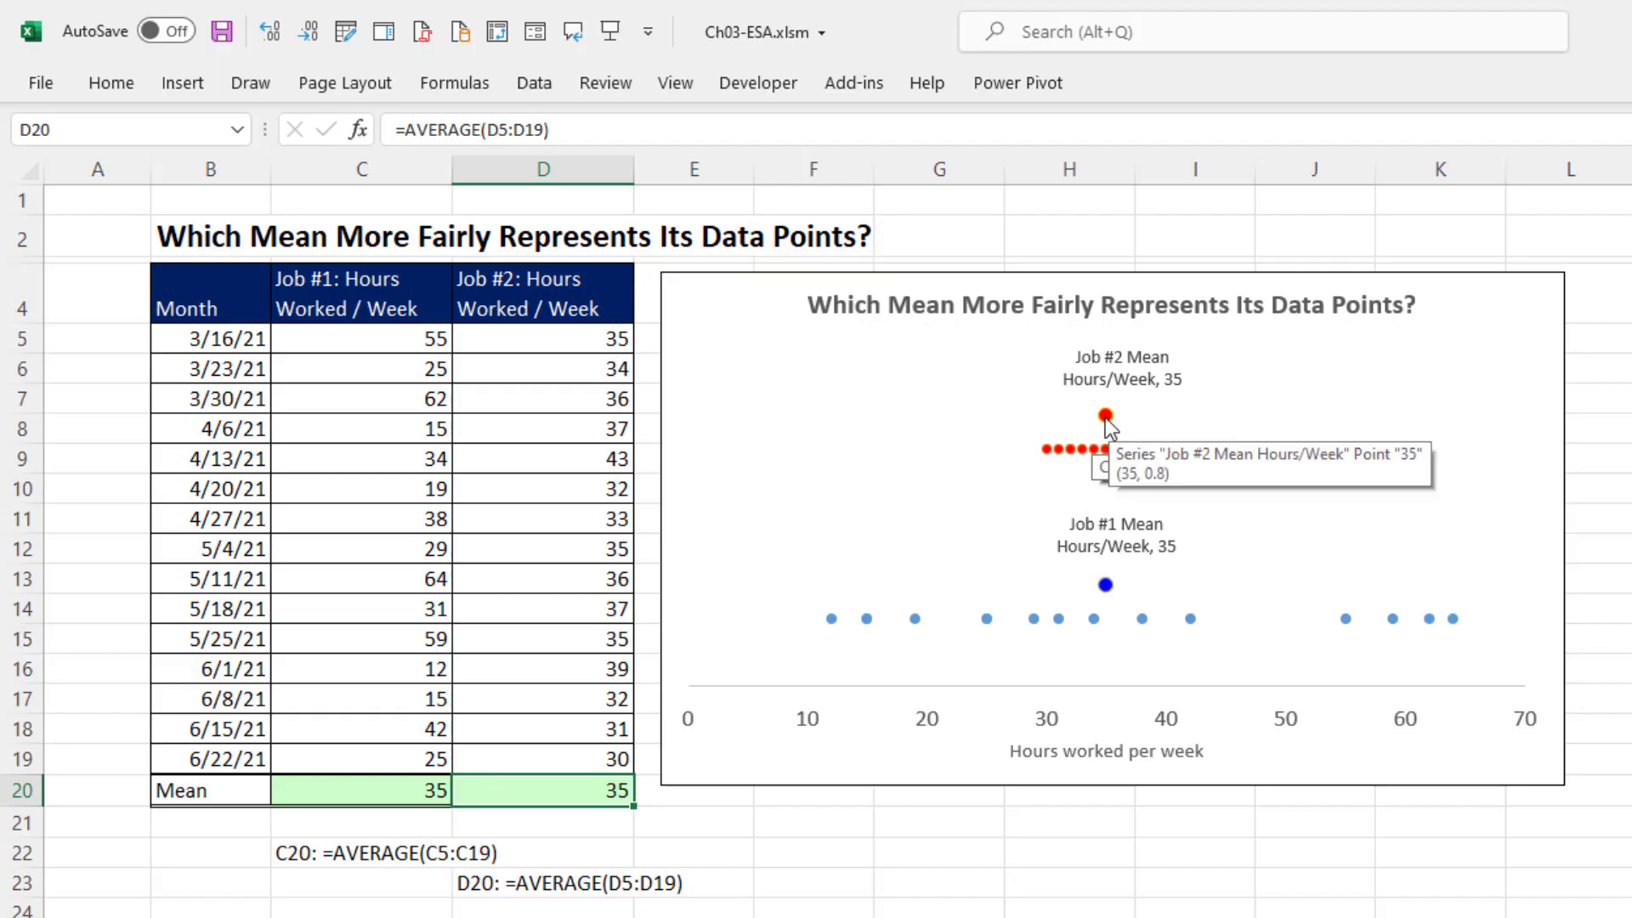
mouse_move(1046, 451)
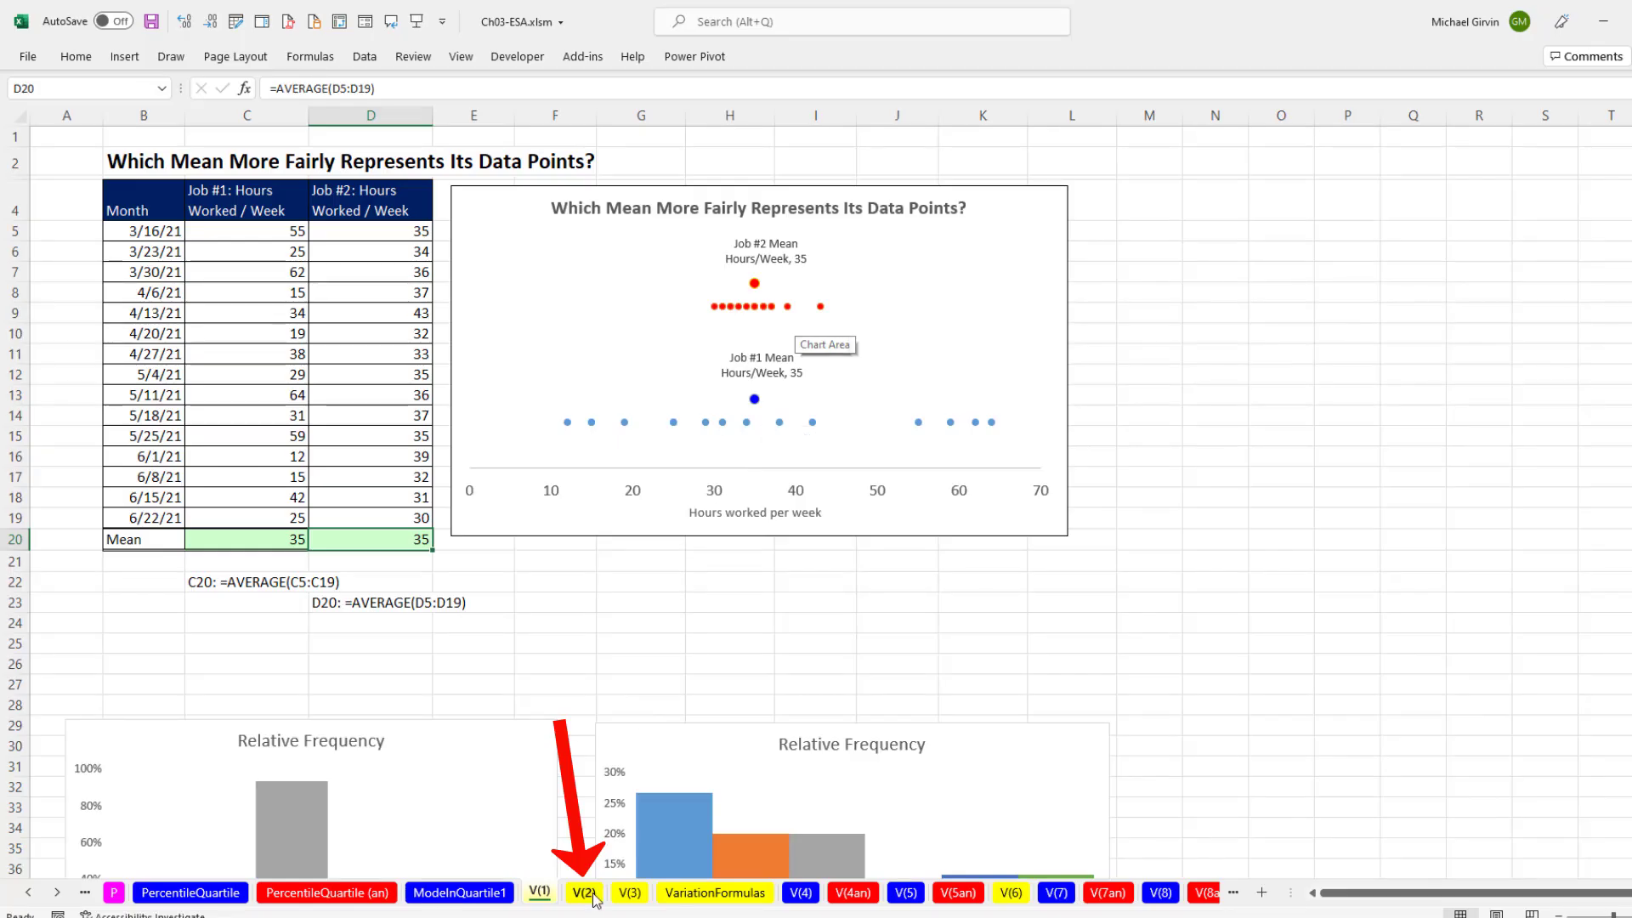
left_click(593, 894)
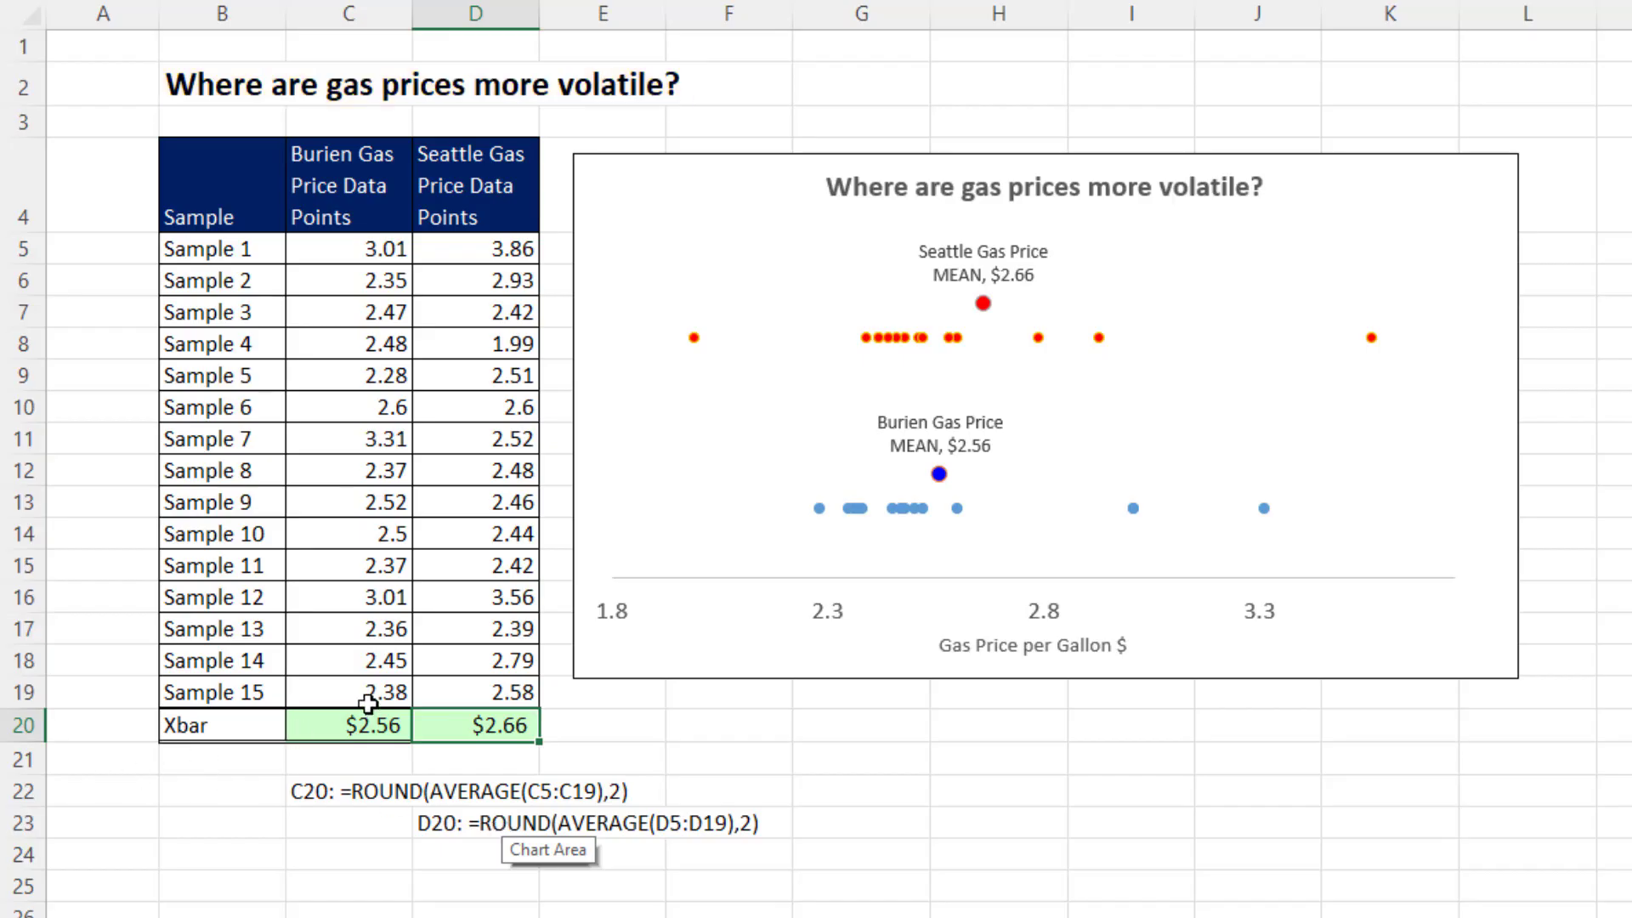
mouse_move(922, 484)
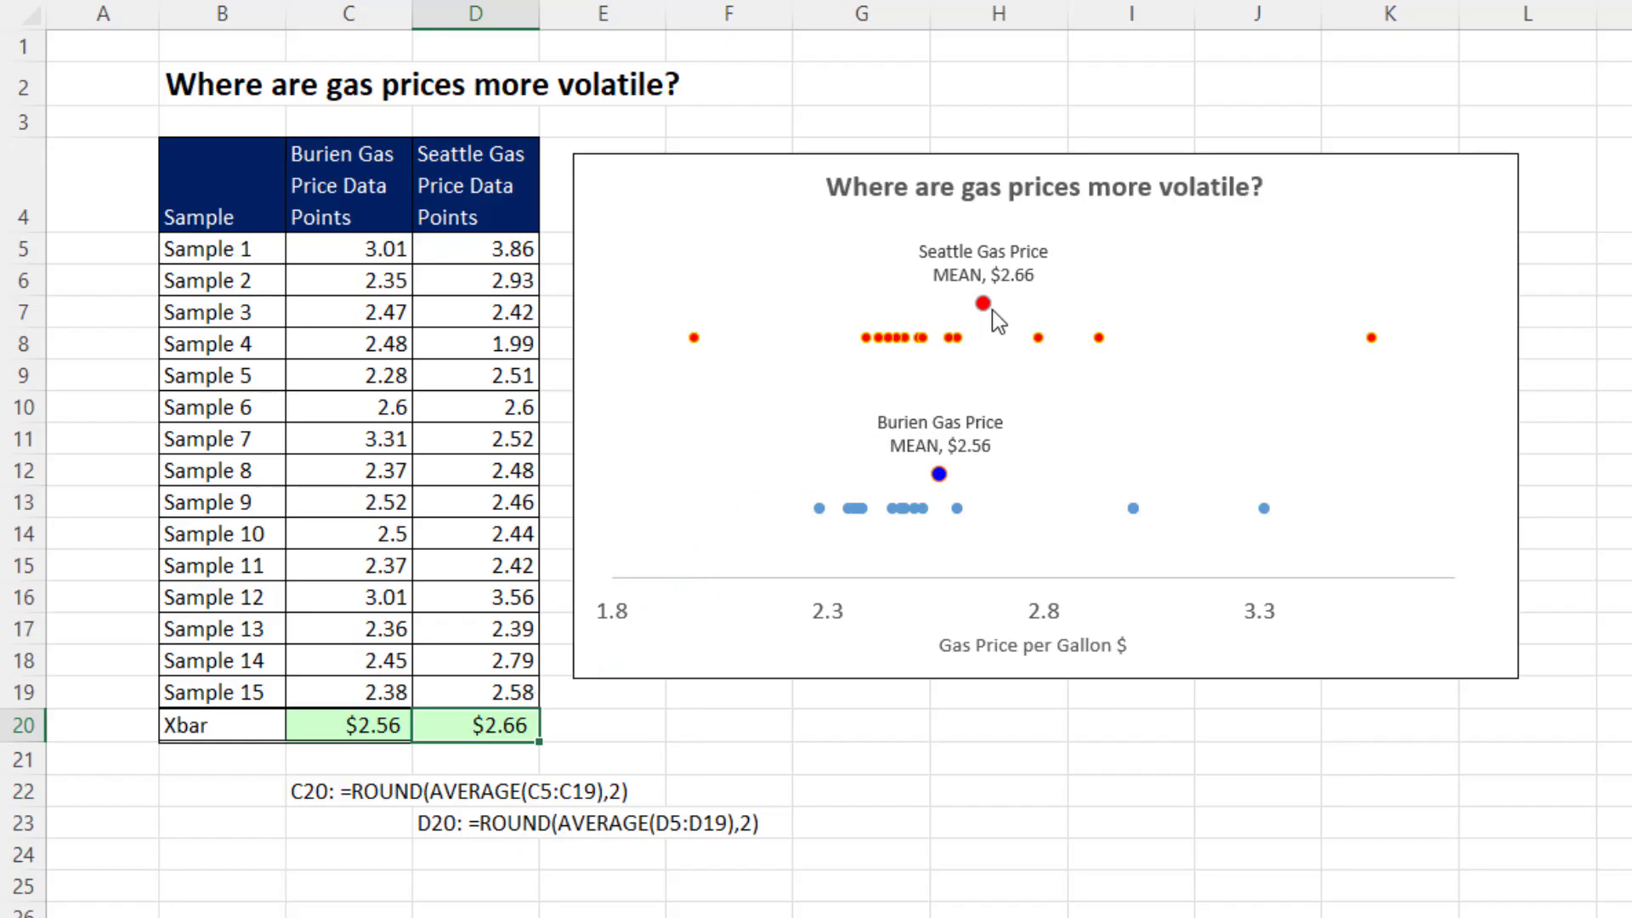
mouse_move(992, 311)
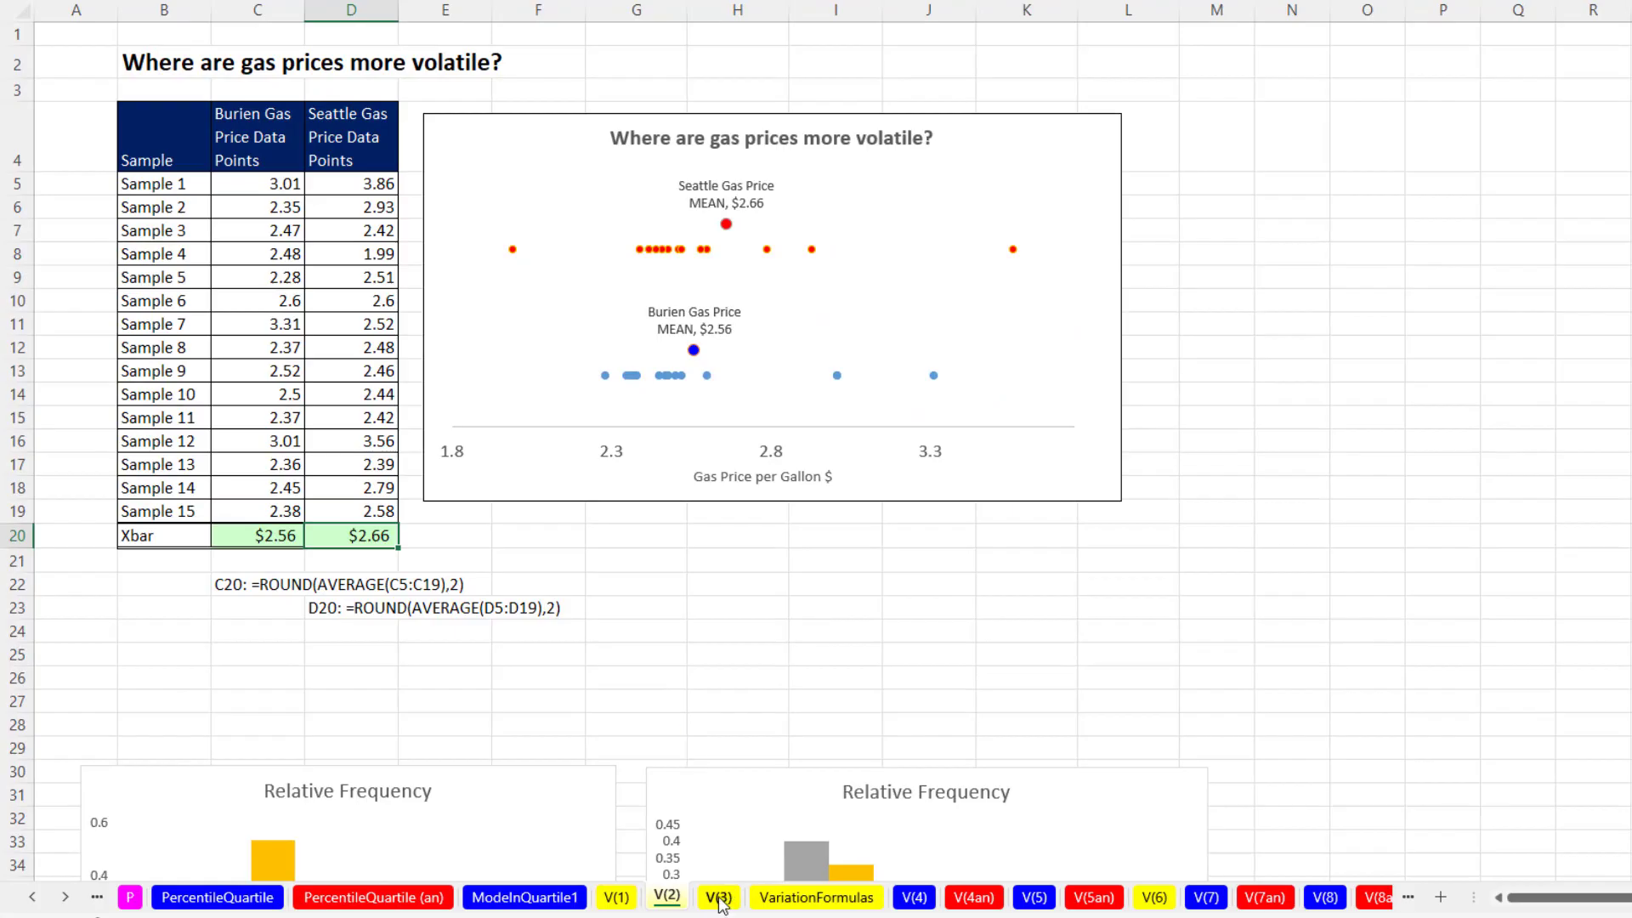
Open sheet V(3) and examine both suppliers' days-to-fill-order data, their means and the dot plot.
left_click(718, 898)
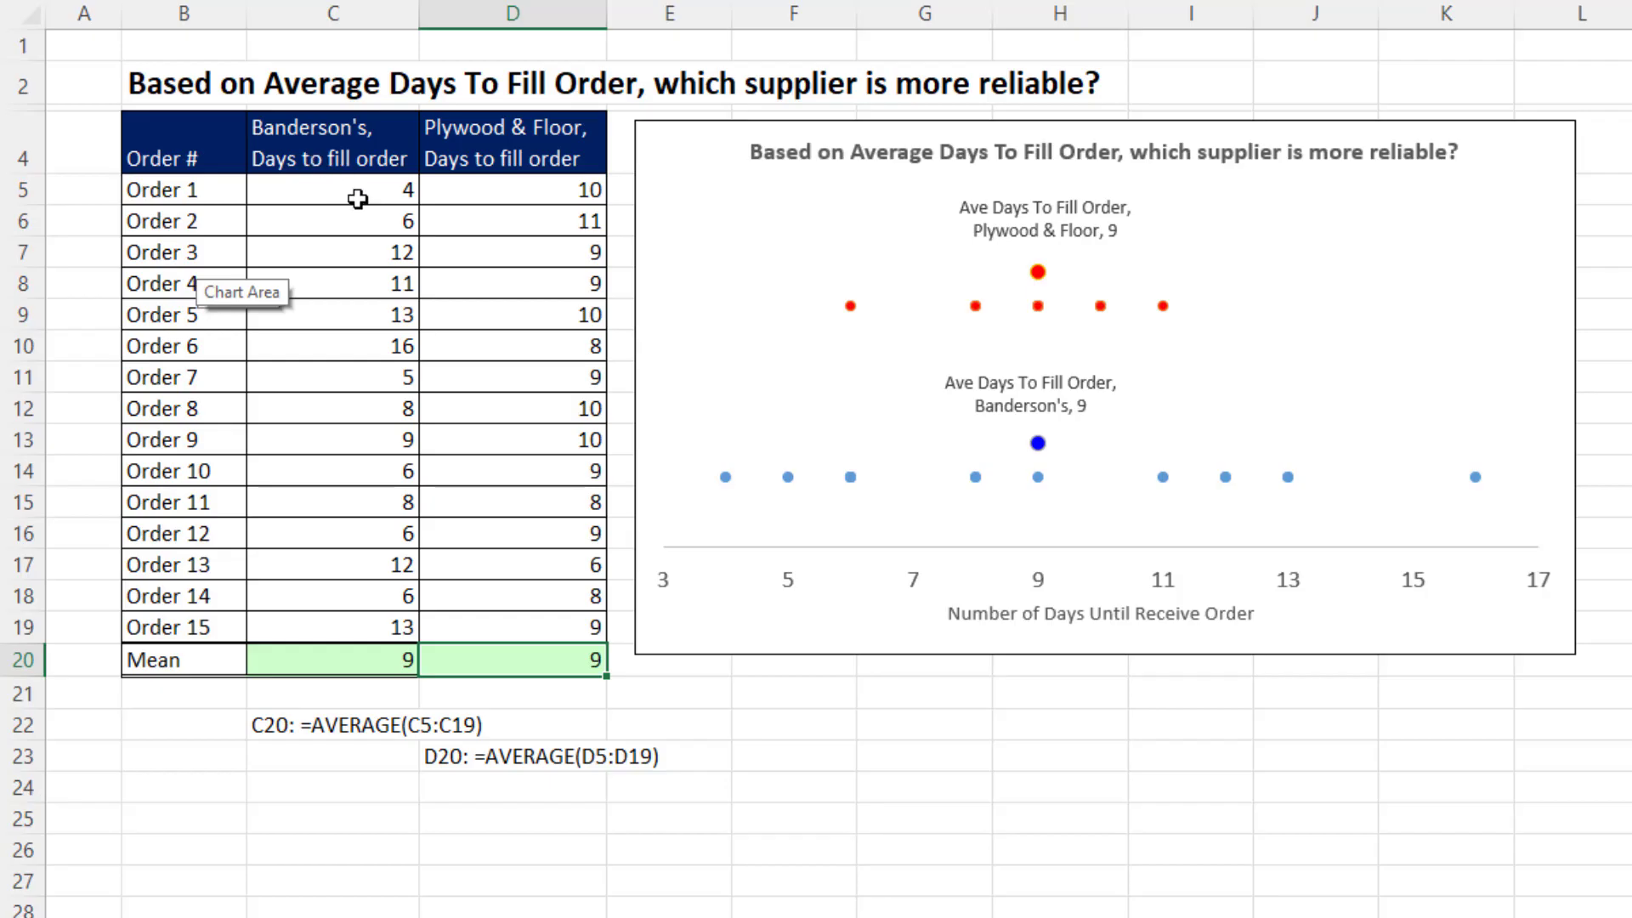
left_click(356, 198)
left_click(353, 243)
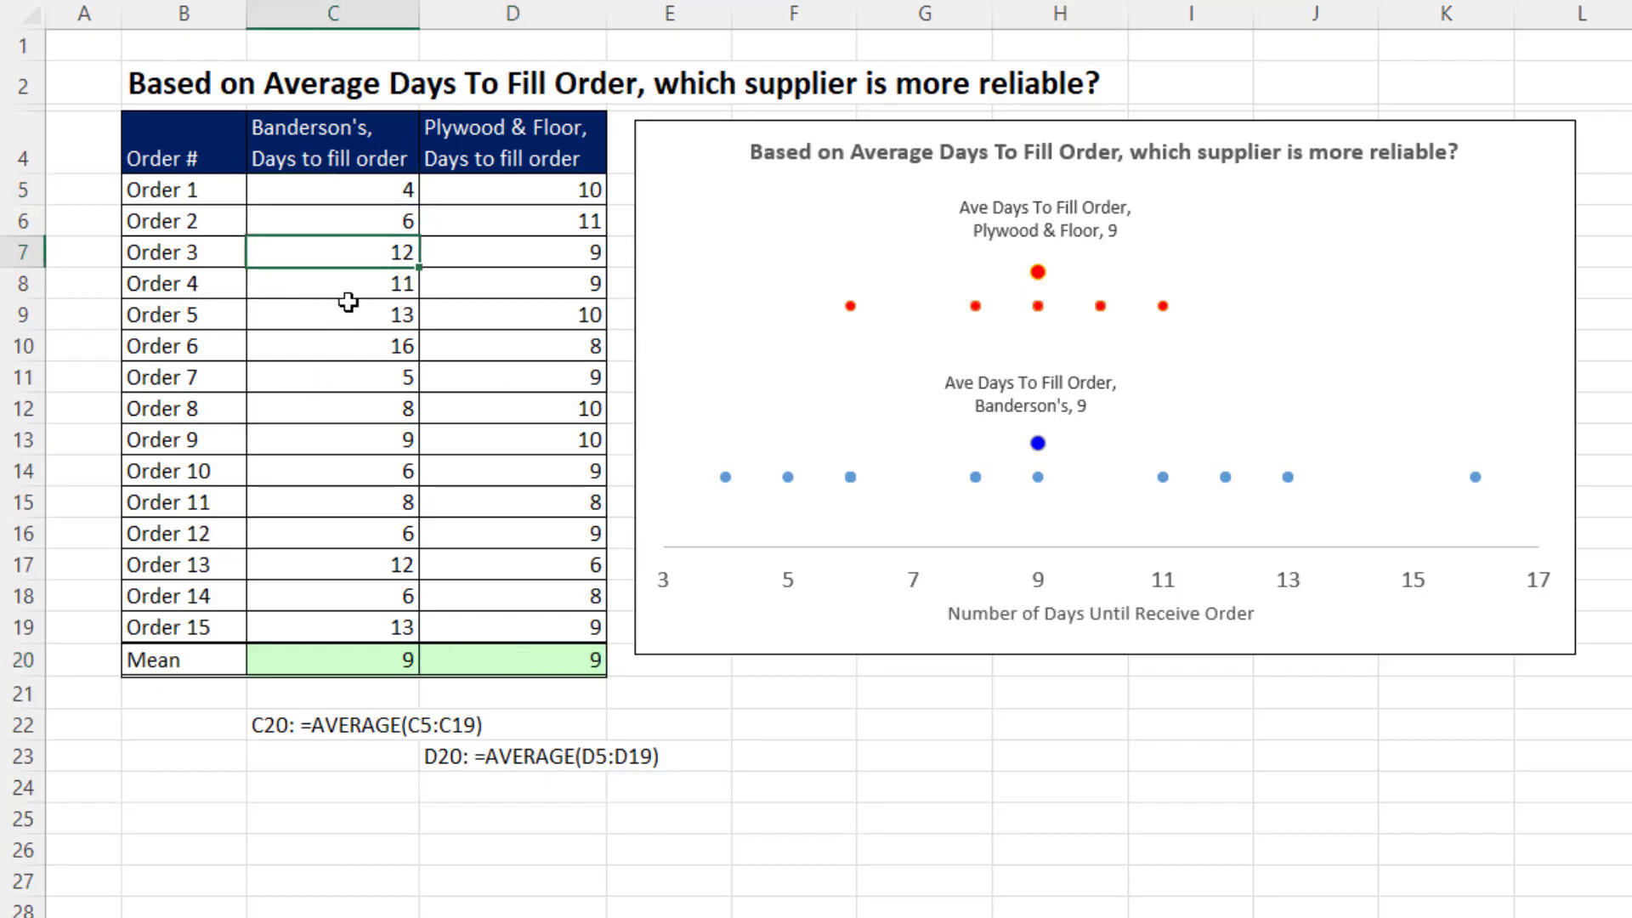
left_click(345, 309)
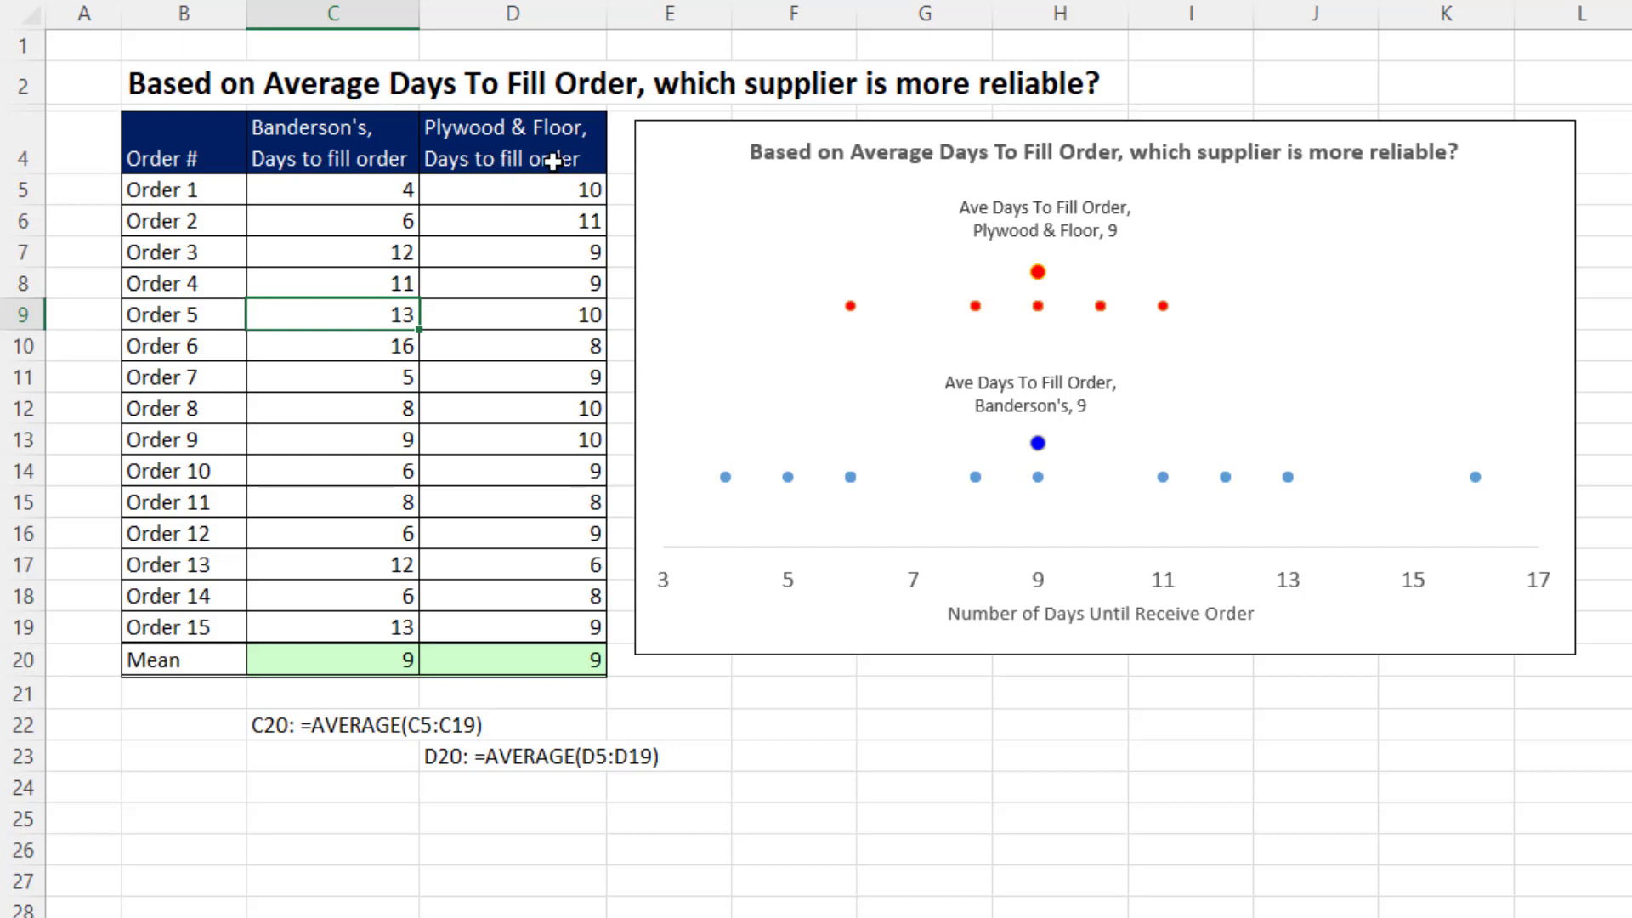
left_click(539, 192)
left_click(520, 277)
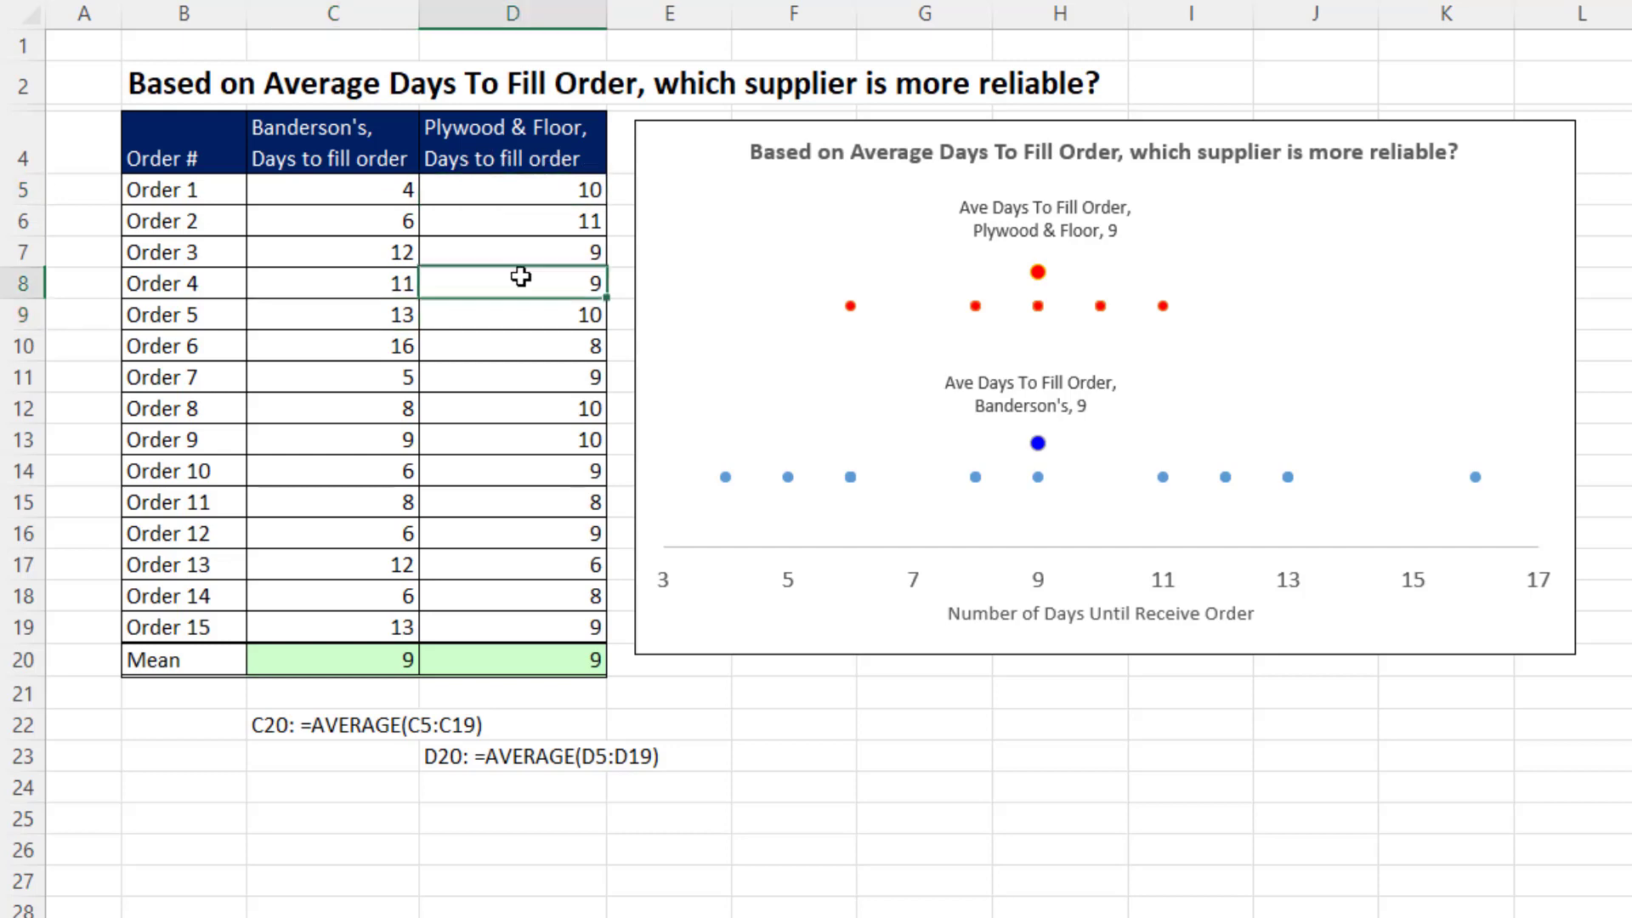
left_click(521, 379)
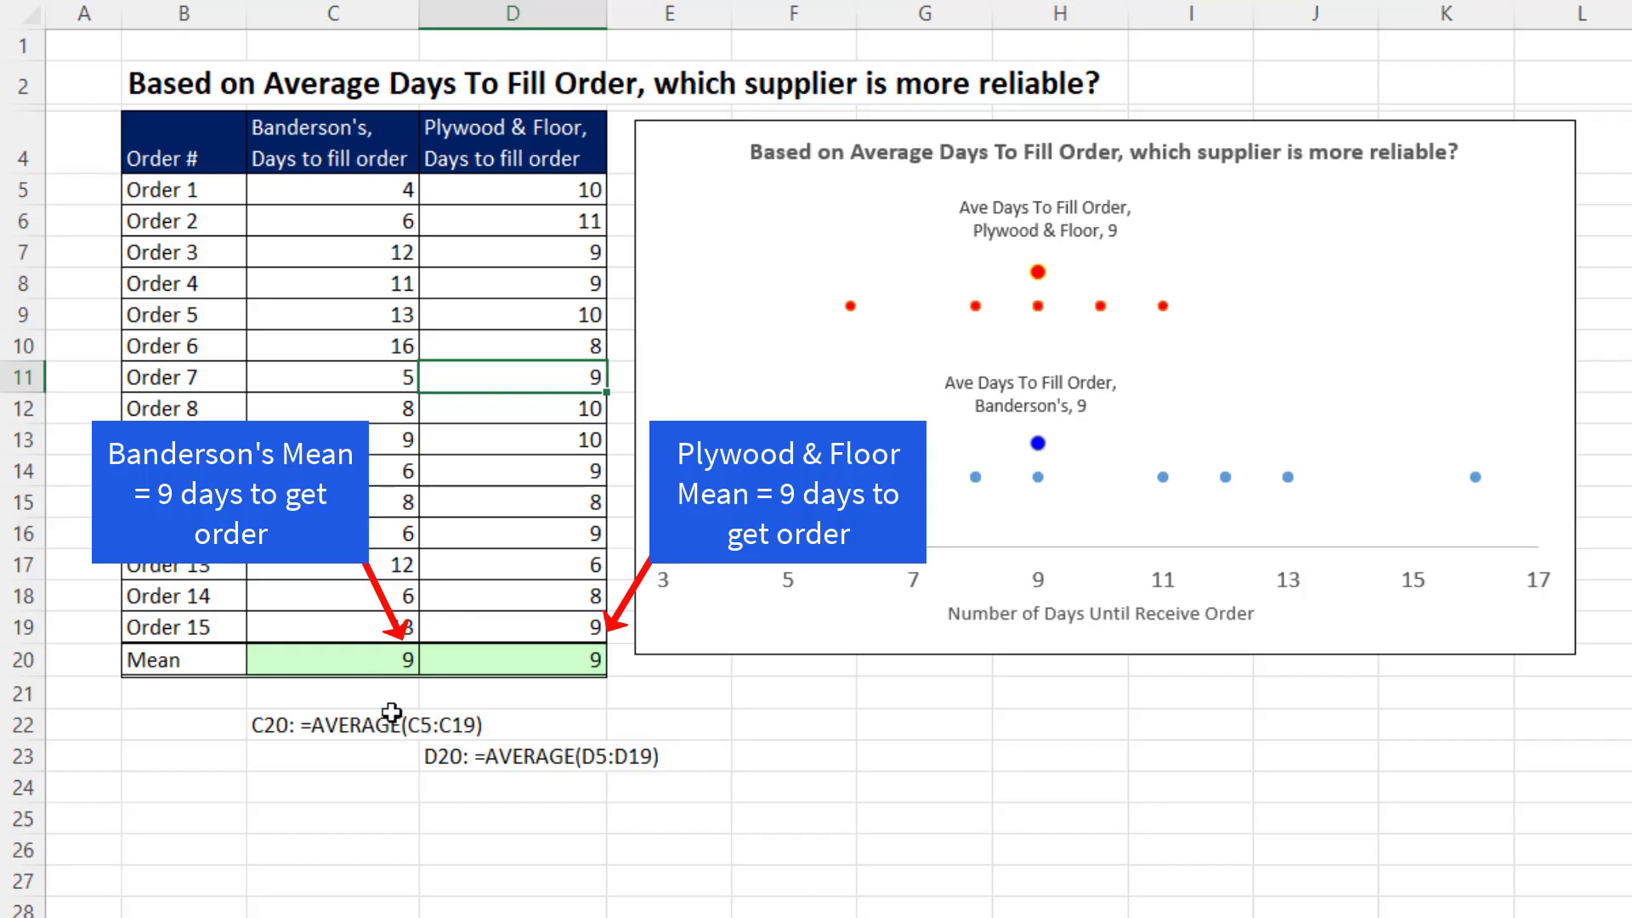
left_click(352, 663)
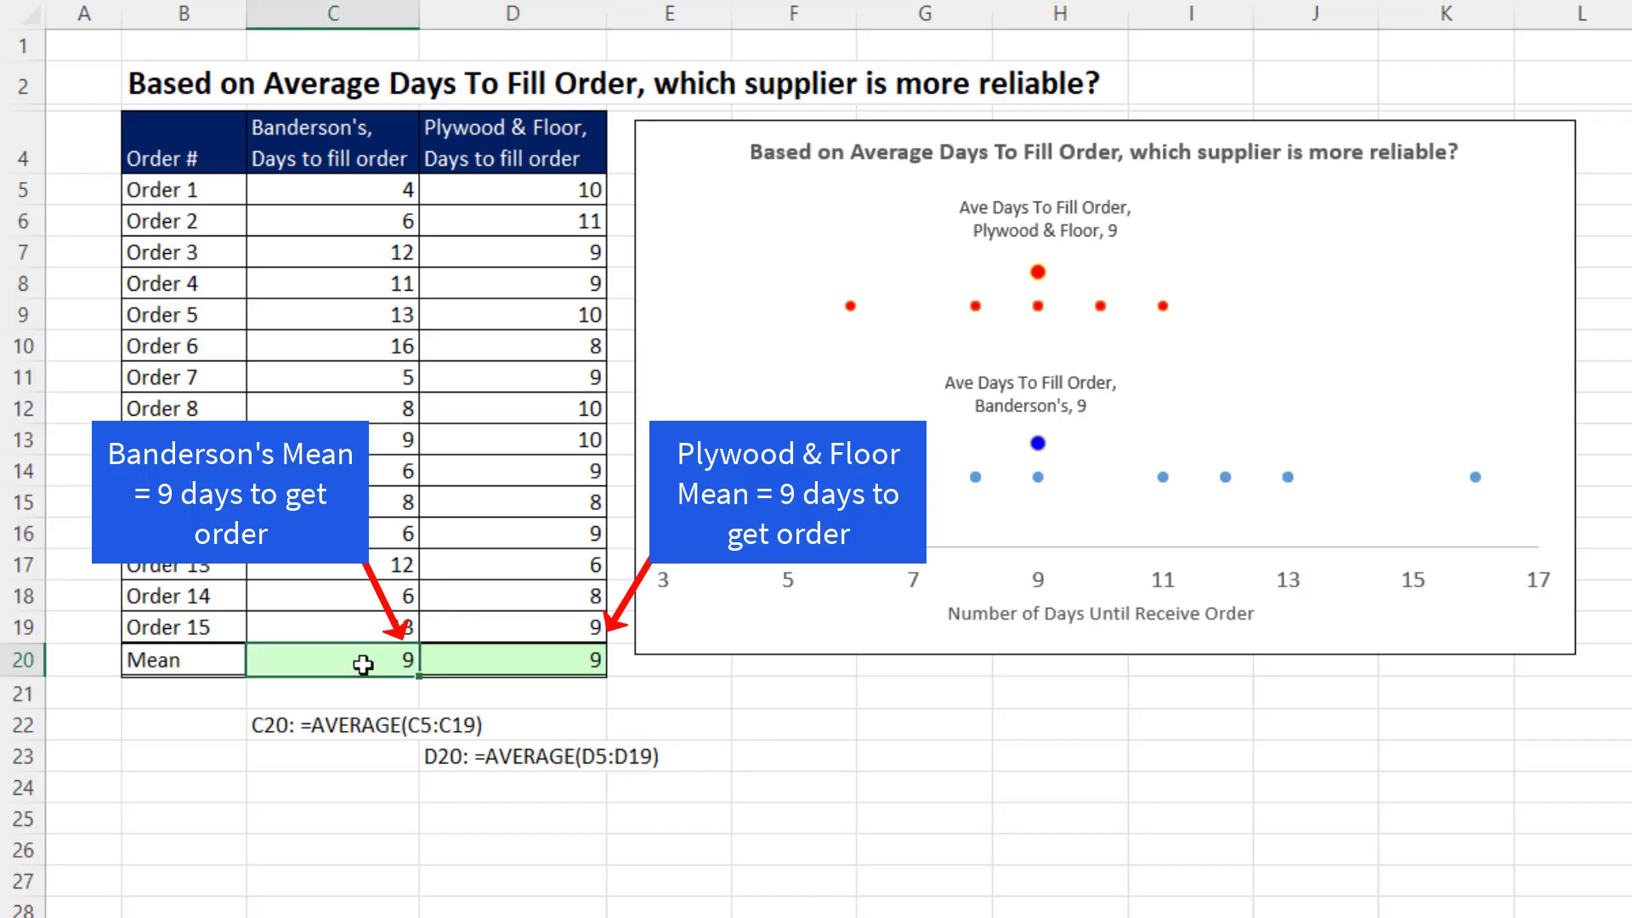
left_click(466, 660)
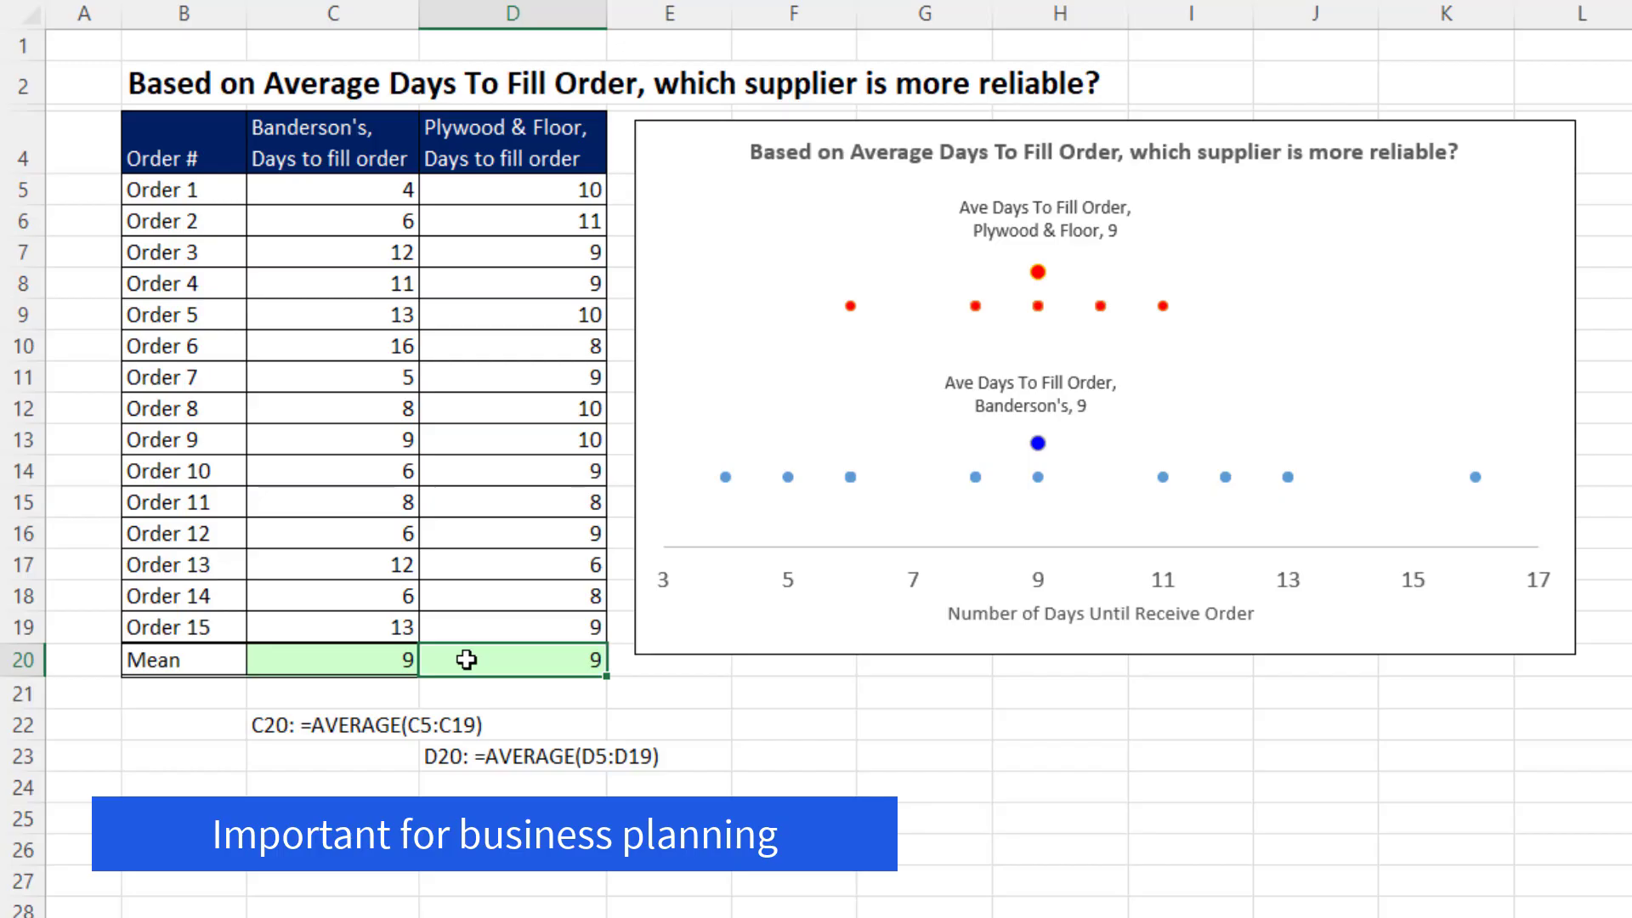
left_click(349, 660)
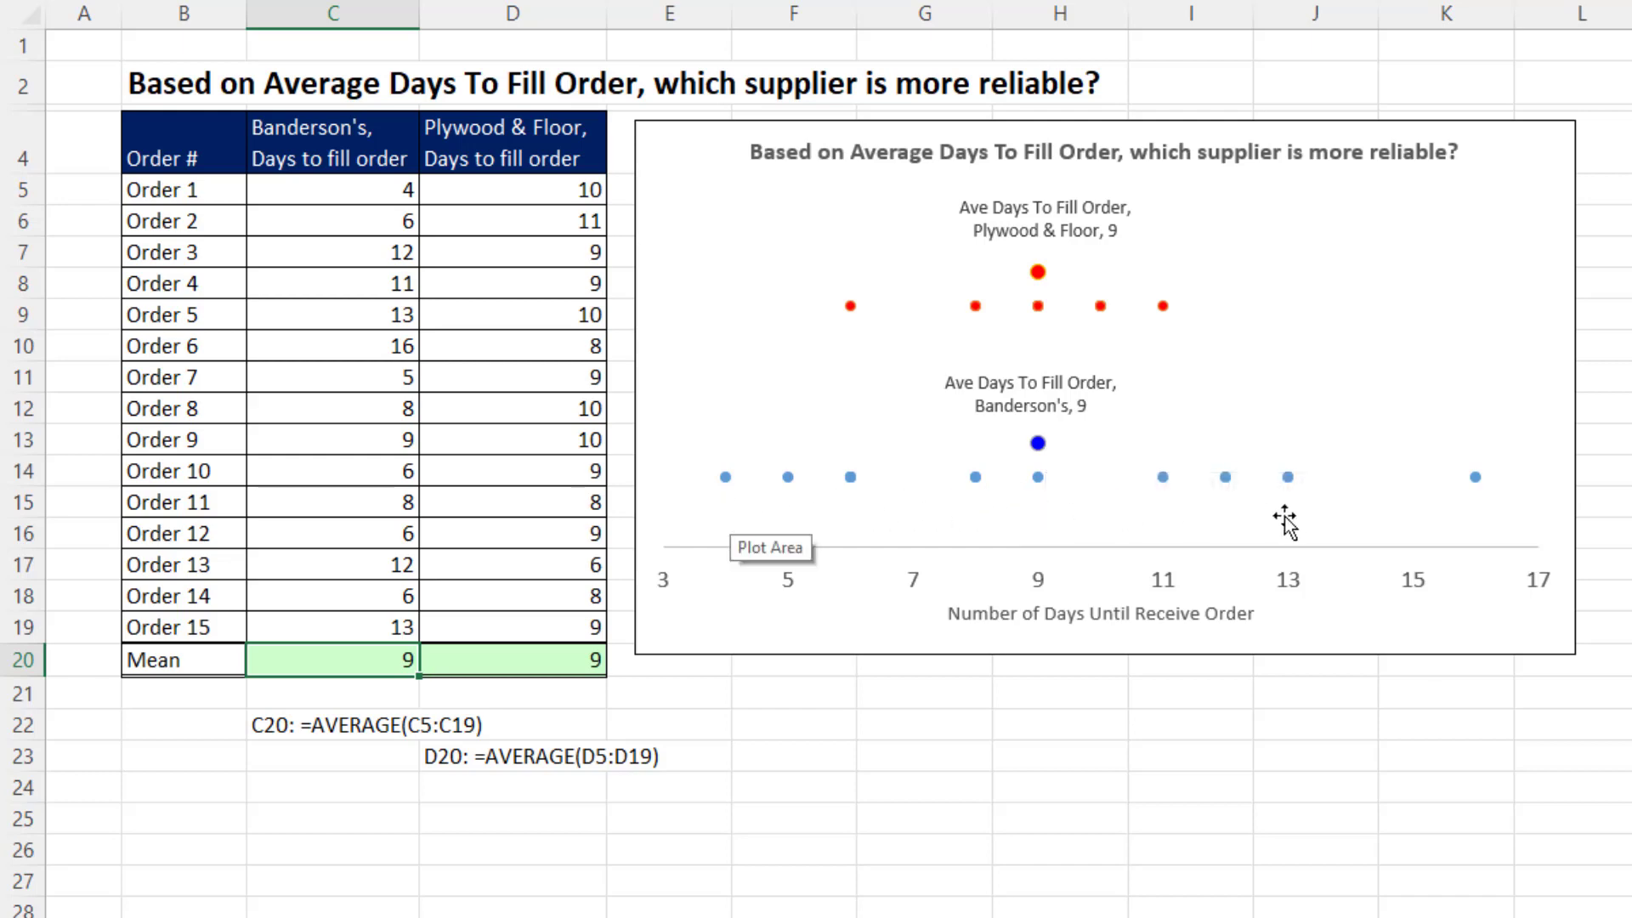
left_click(579, 660)
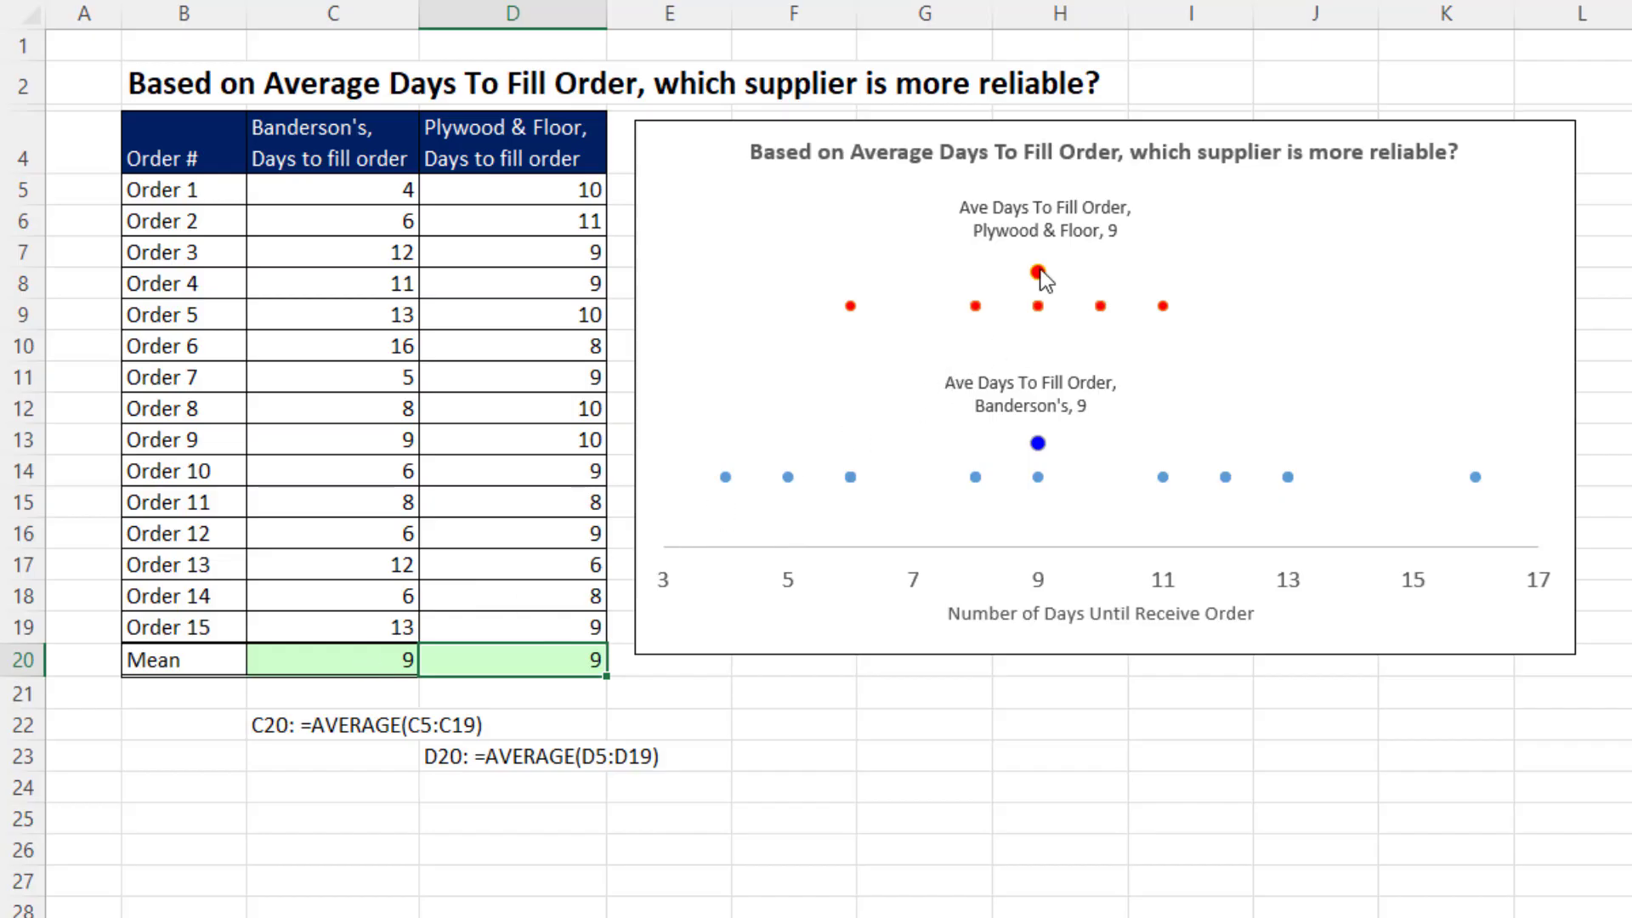
mouse_move(1041, 273)
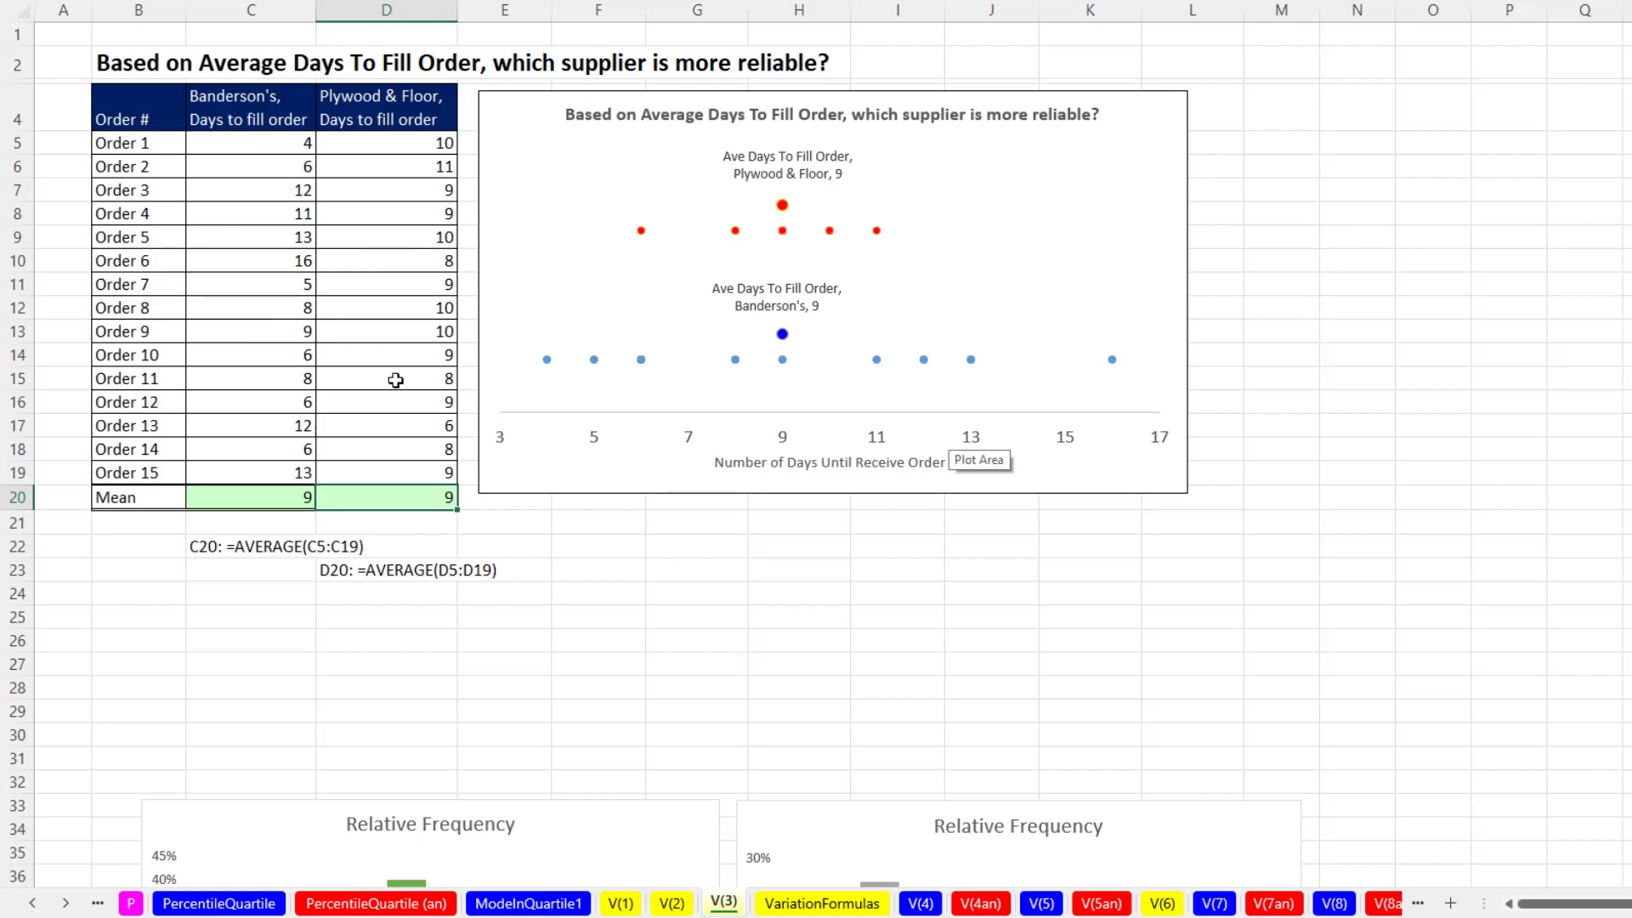
Open the VariationFormulas sheet and read through its variability notes and math formulas.
left_click(841, 906)
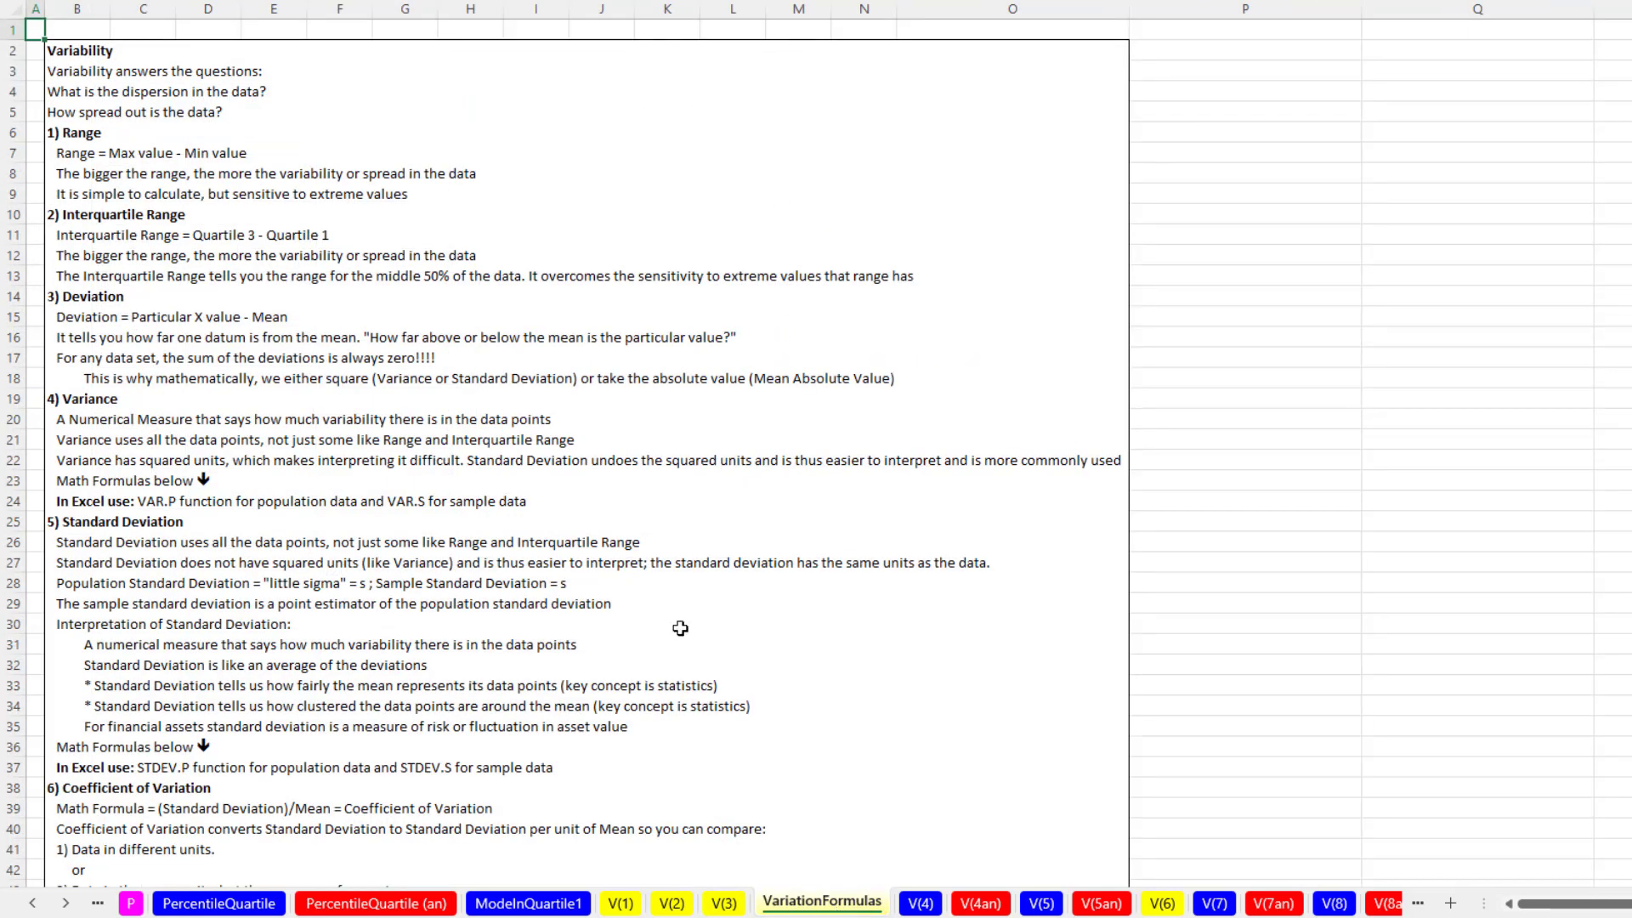
scroll(646, 587, "down", 6)
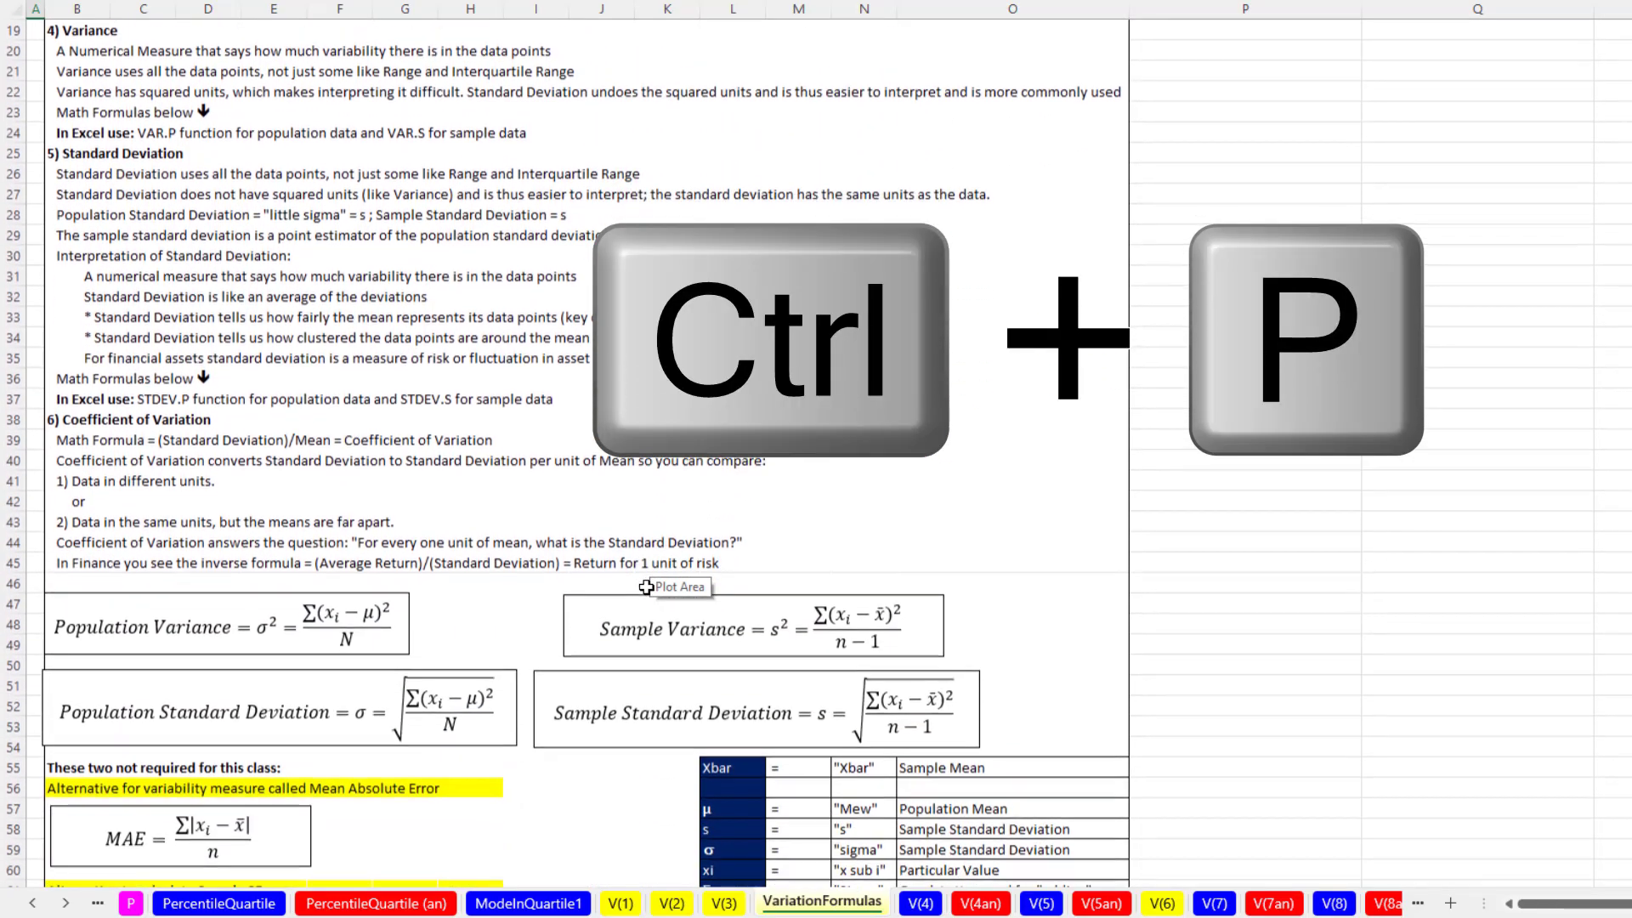
scroll(646, 586, "down", 4)
scroll(638, 622, "up", 7)
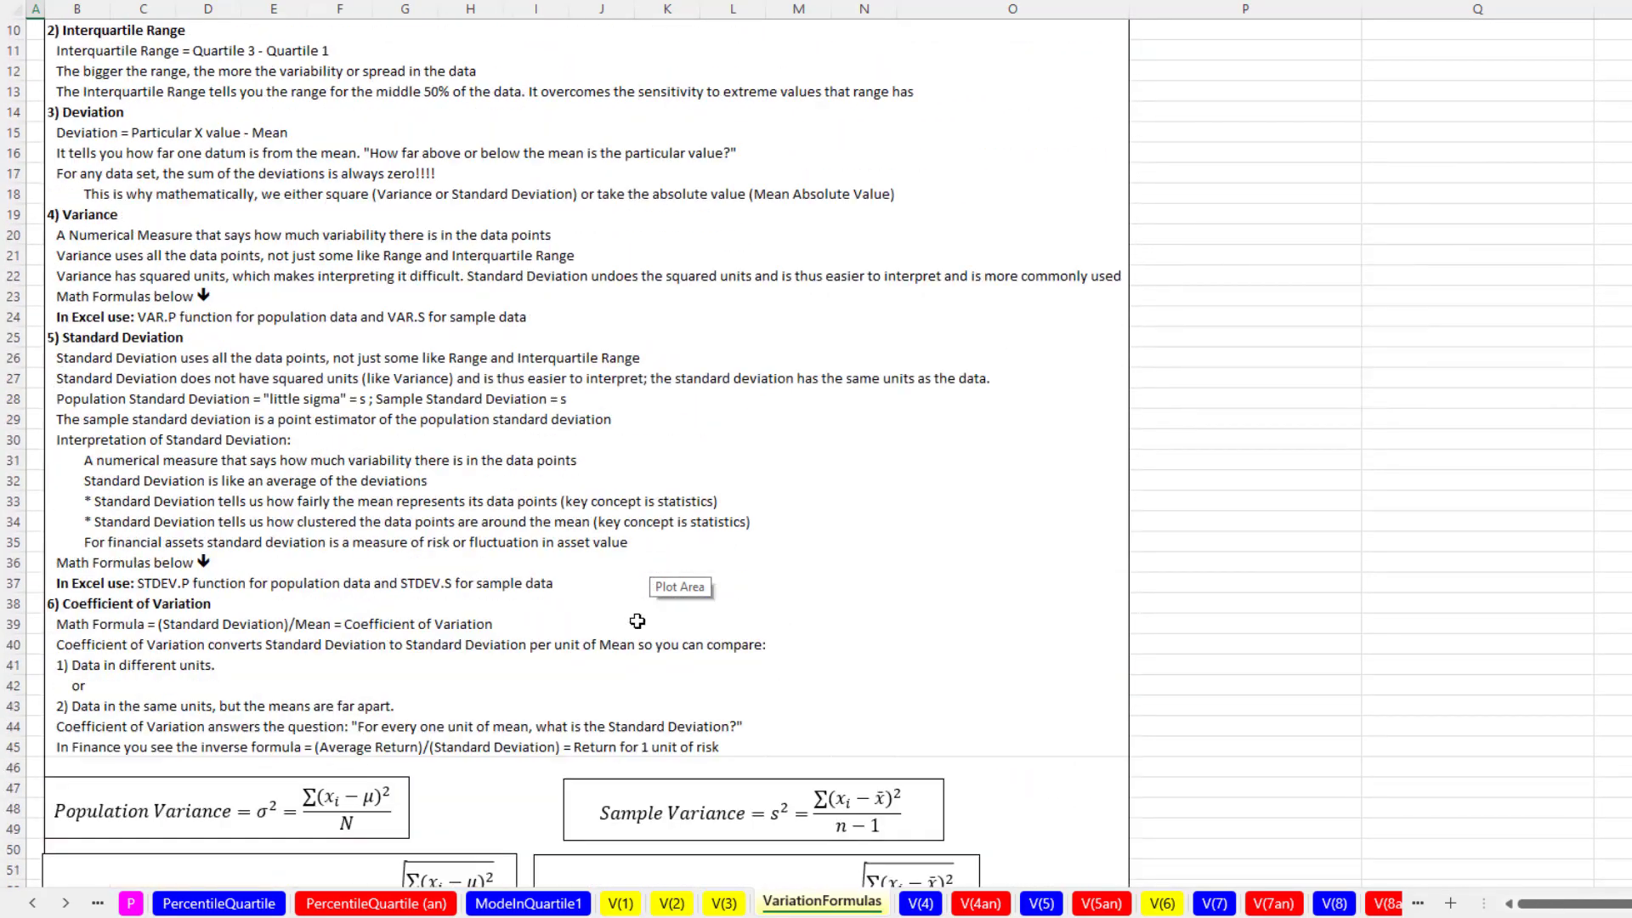
scroll(638, 621, "up", 3)
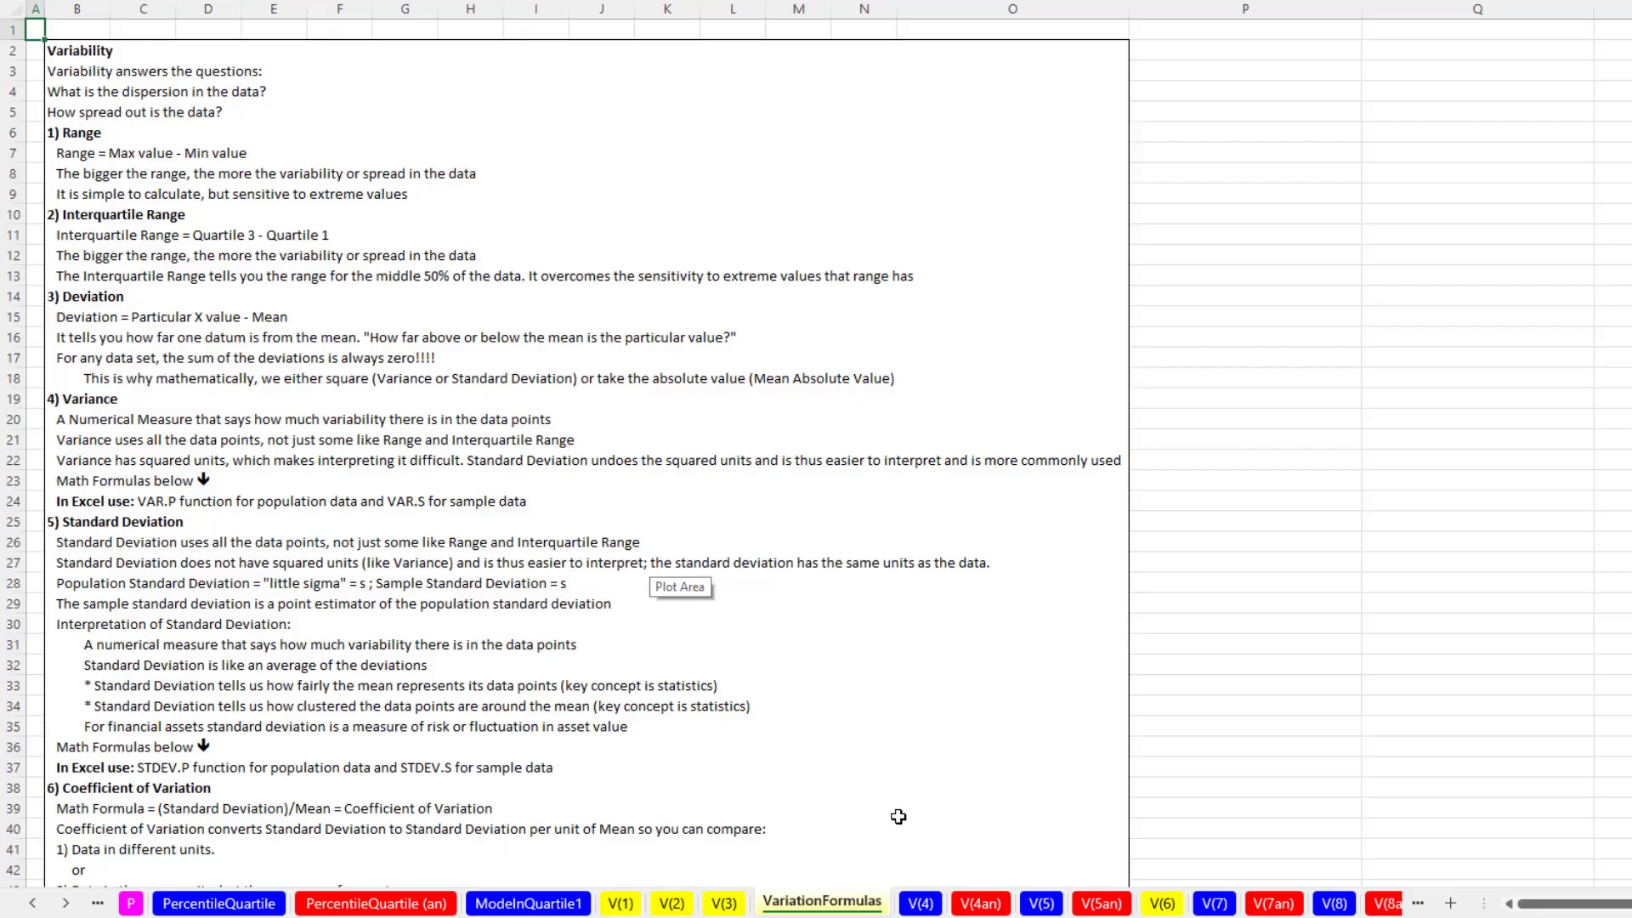
On sheet V(4), calculate Banderson's mean in C20 with =AVERAGE(C4:C18).
left_click(919, 902)
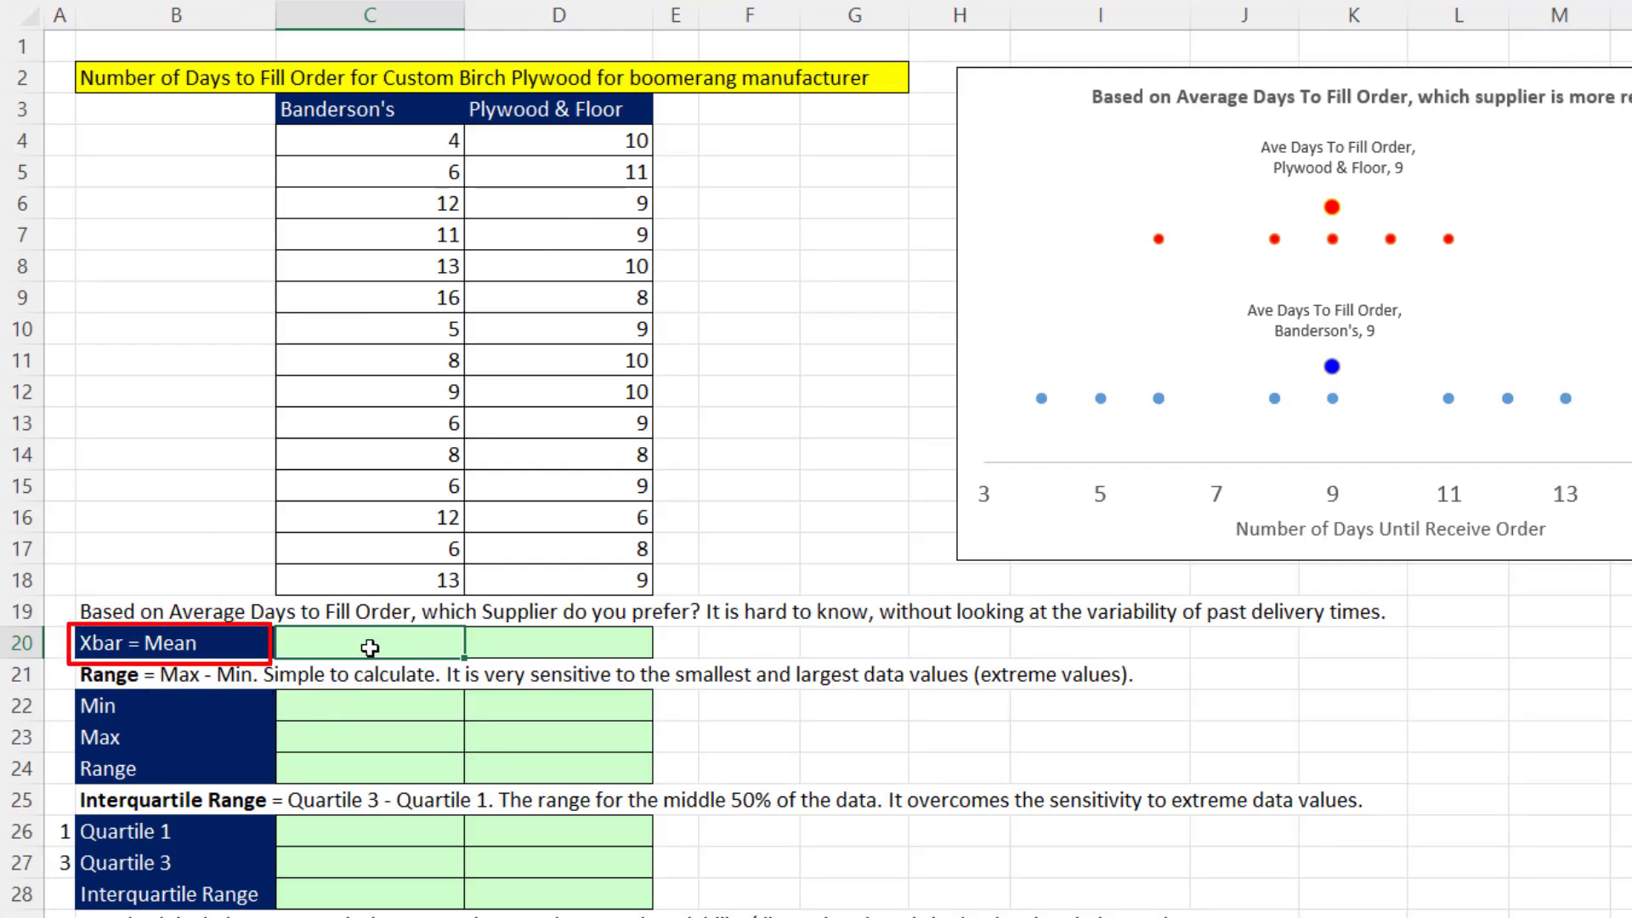
type("=aver")
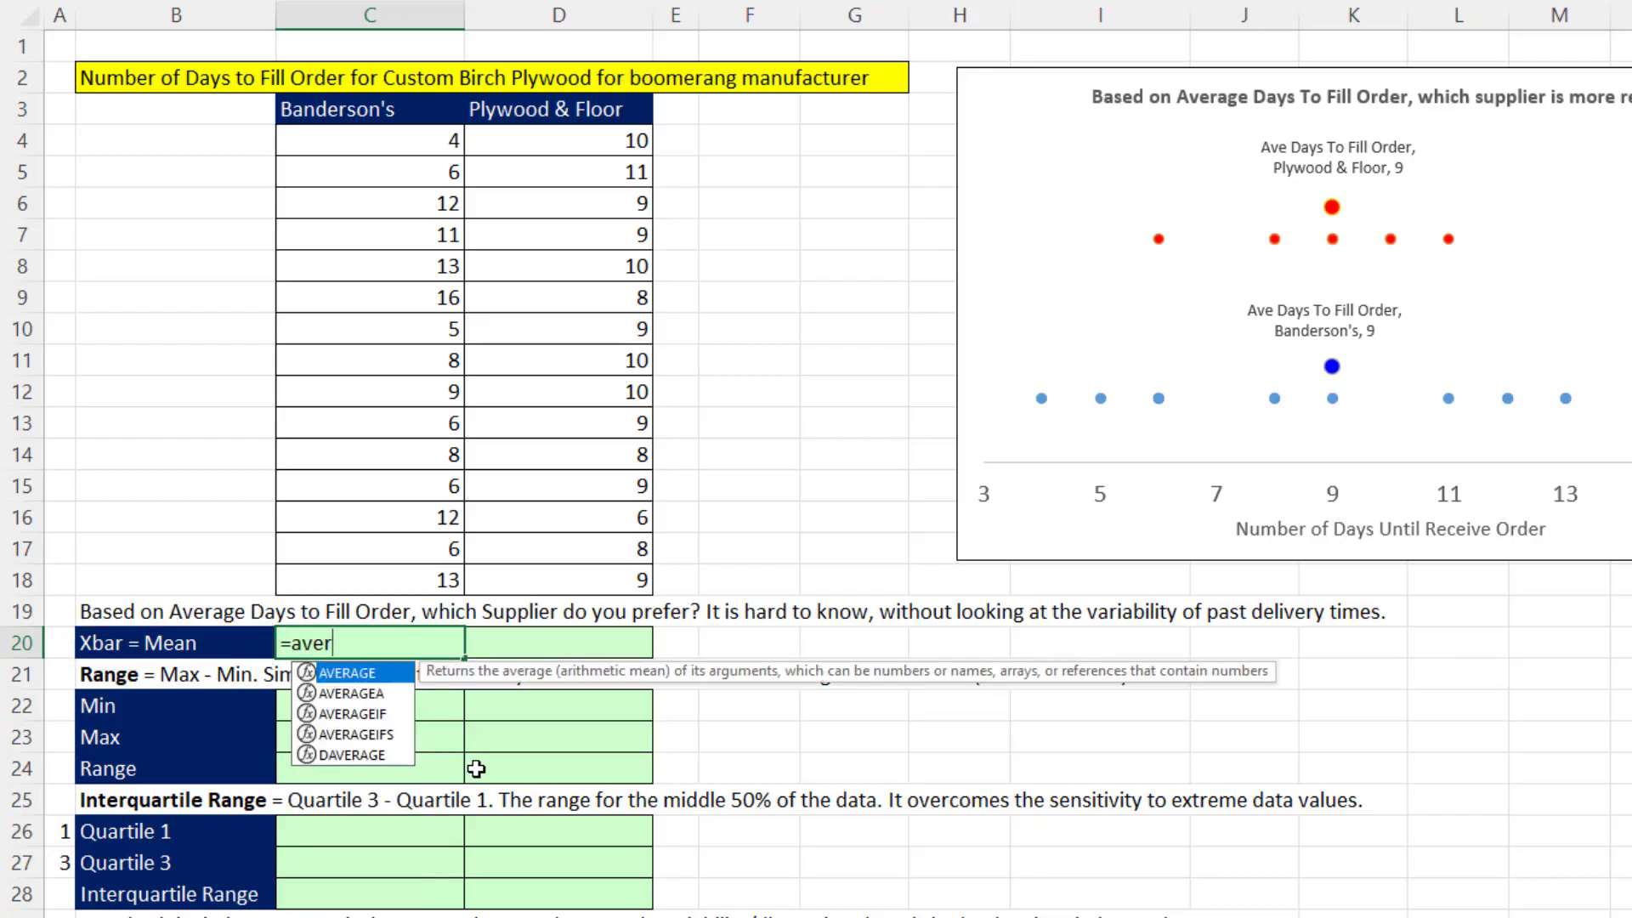
key("Tab")
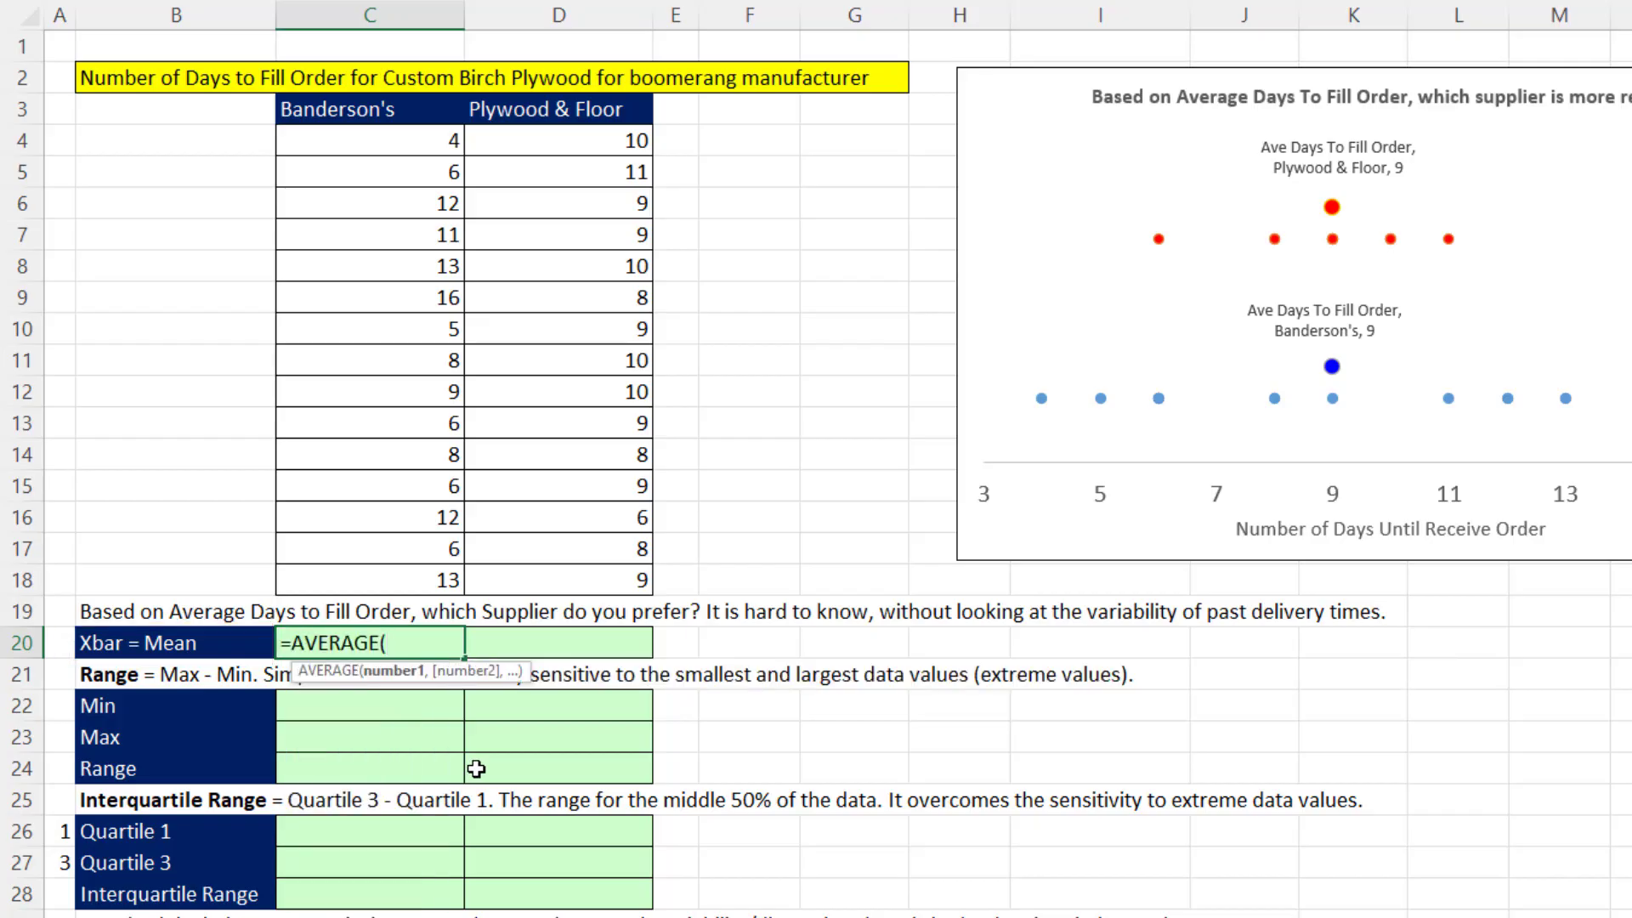
key("Up")
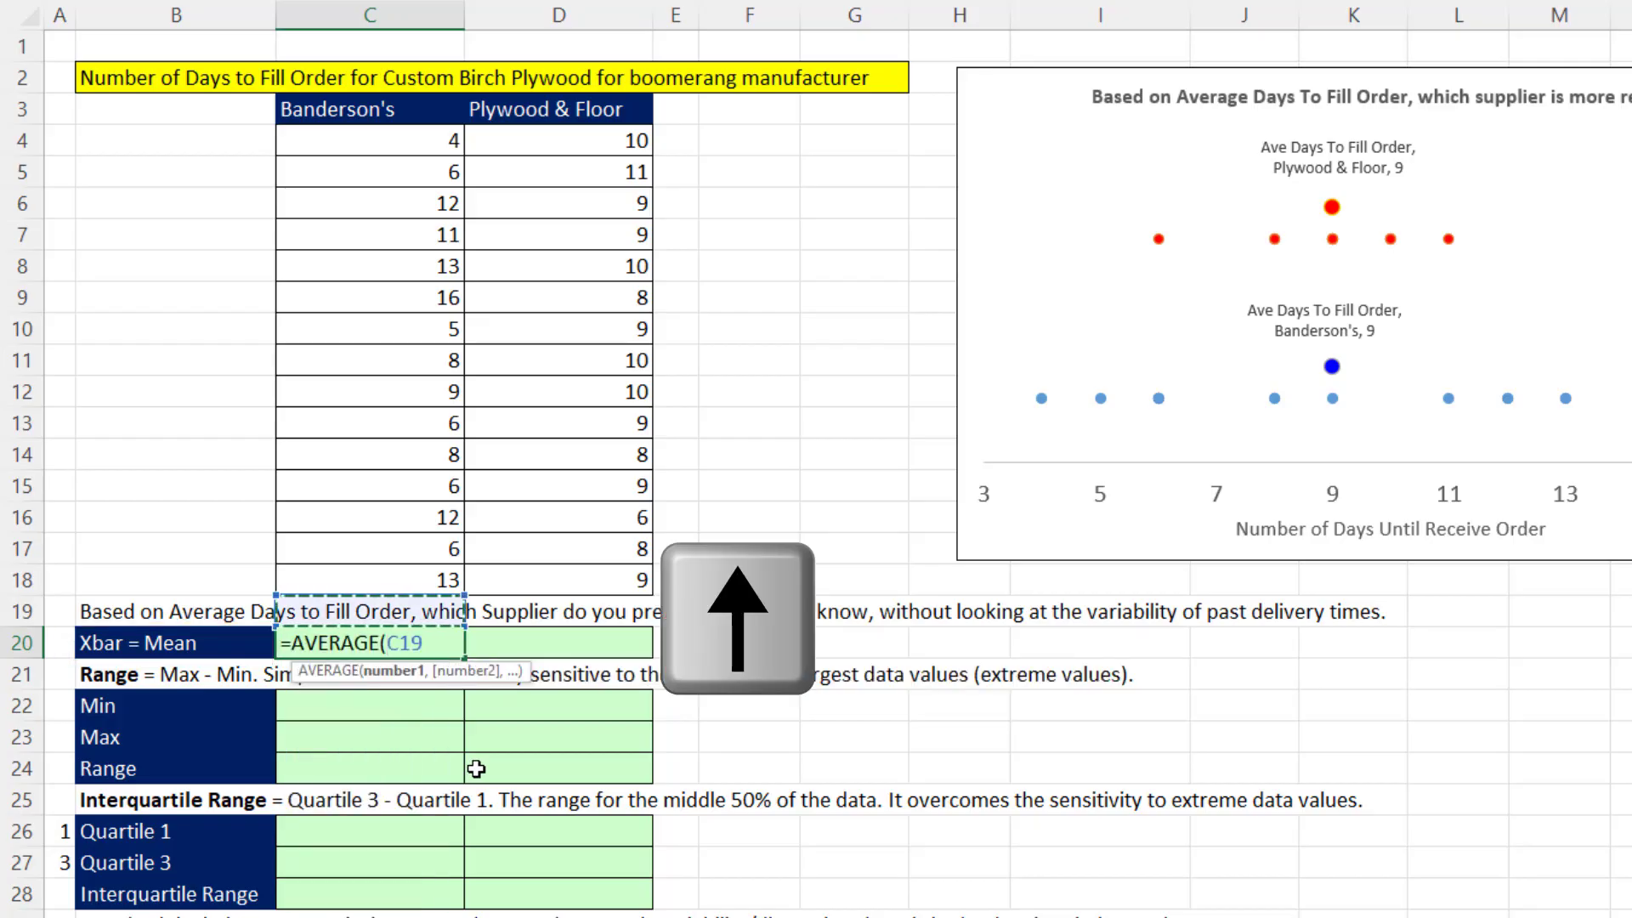
key("Up")
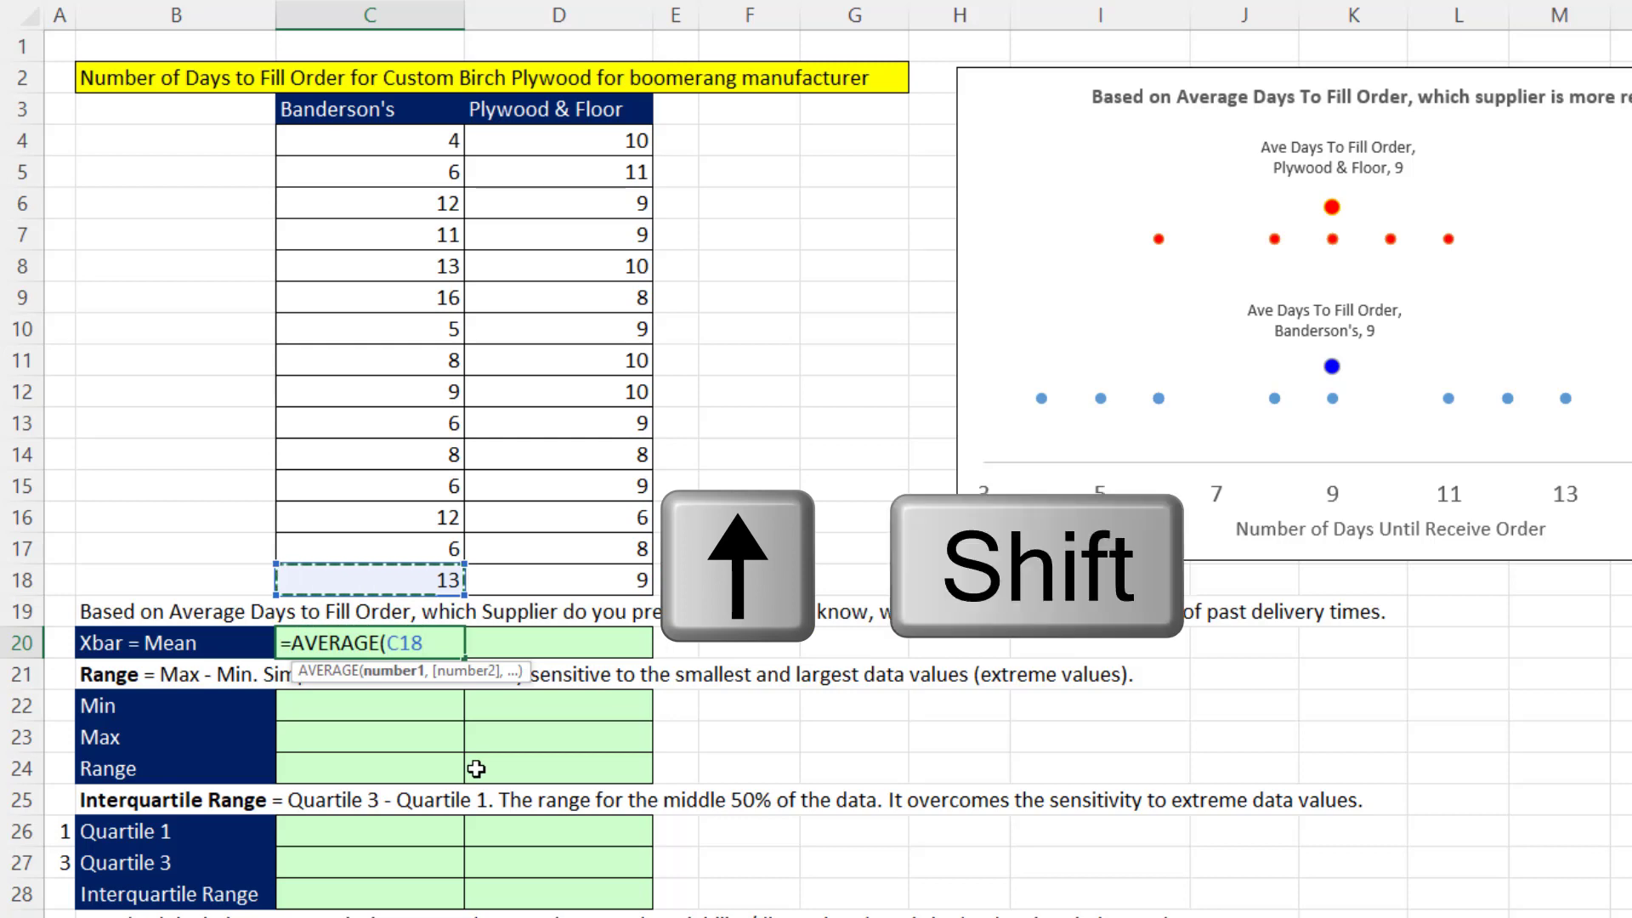
key("shift+Up")
key("shift+Up")
key("shift+Up")
key("shift+Up")
key("shift+Up")
key("shift+Up")
key("shift+Up")
key("shift+Up")
key("shift+Up")
key("shift+Up")
key("shift+Up")
key("shift+Up")
key("shift+Up")
key("shift+Up")
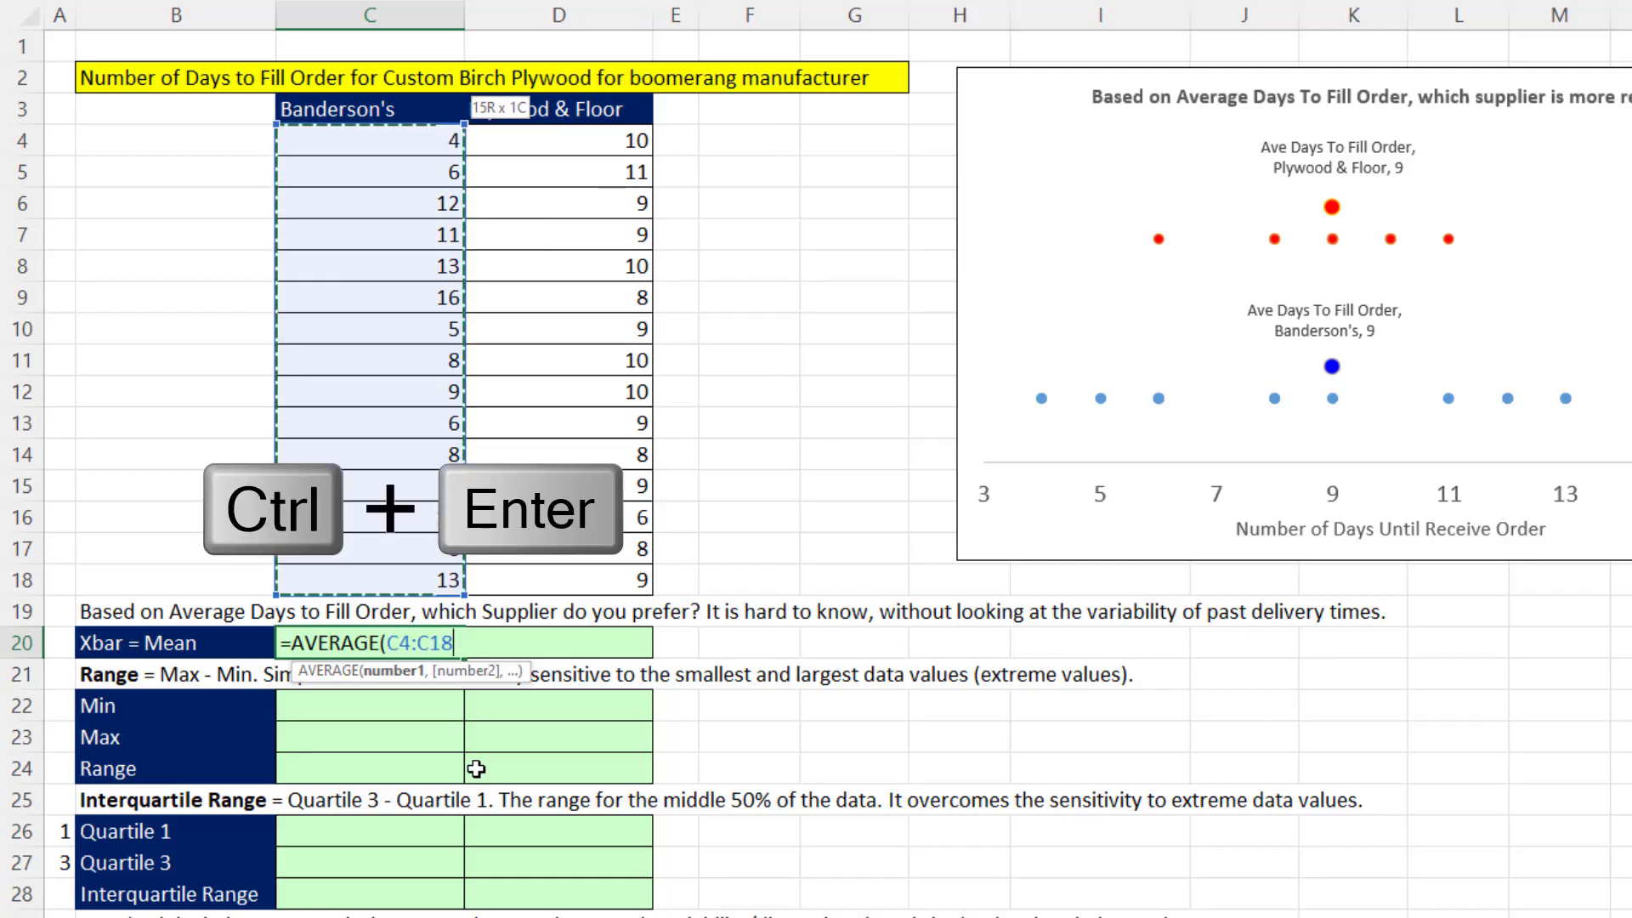
key("ctrl+Return")
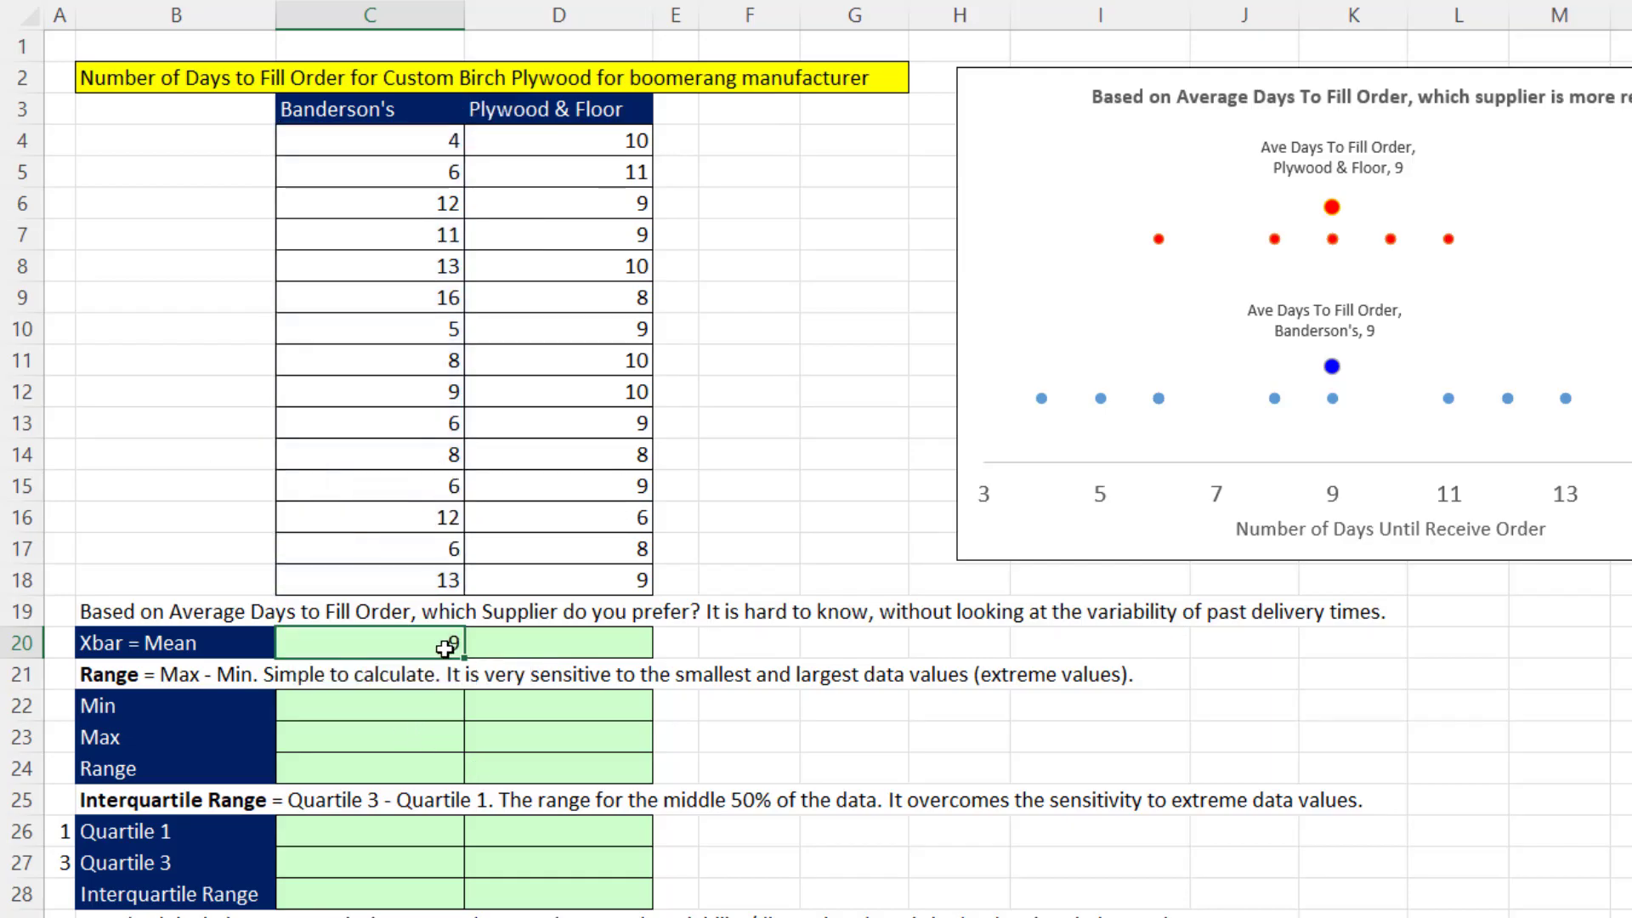
Copy the mean formula from C20 to D20 for Plywood & Floor and check its cell references.
left_click_drag(530, 657, 595, 654)
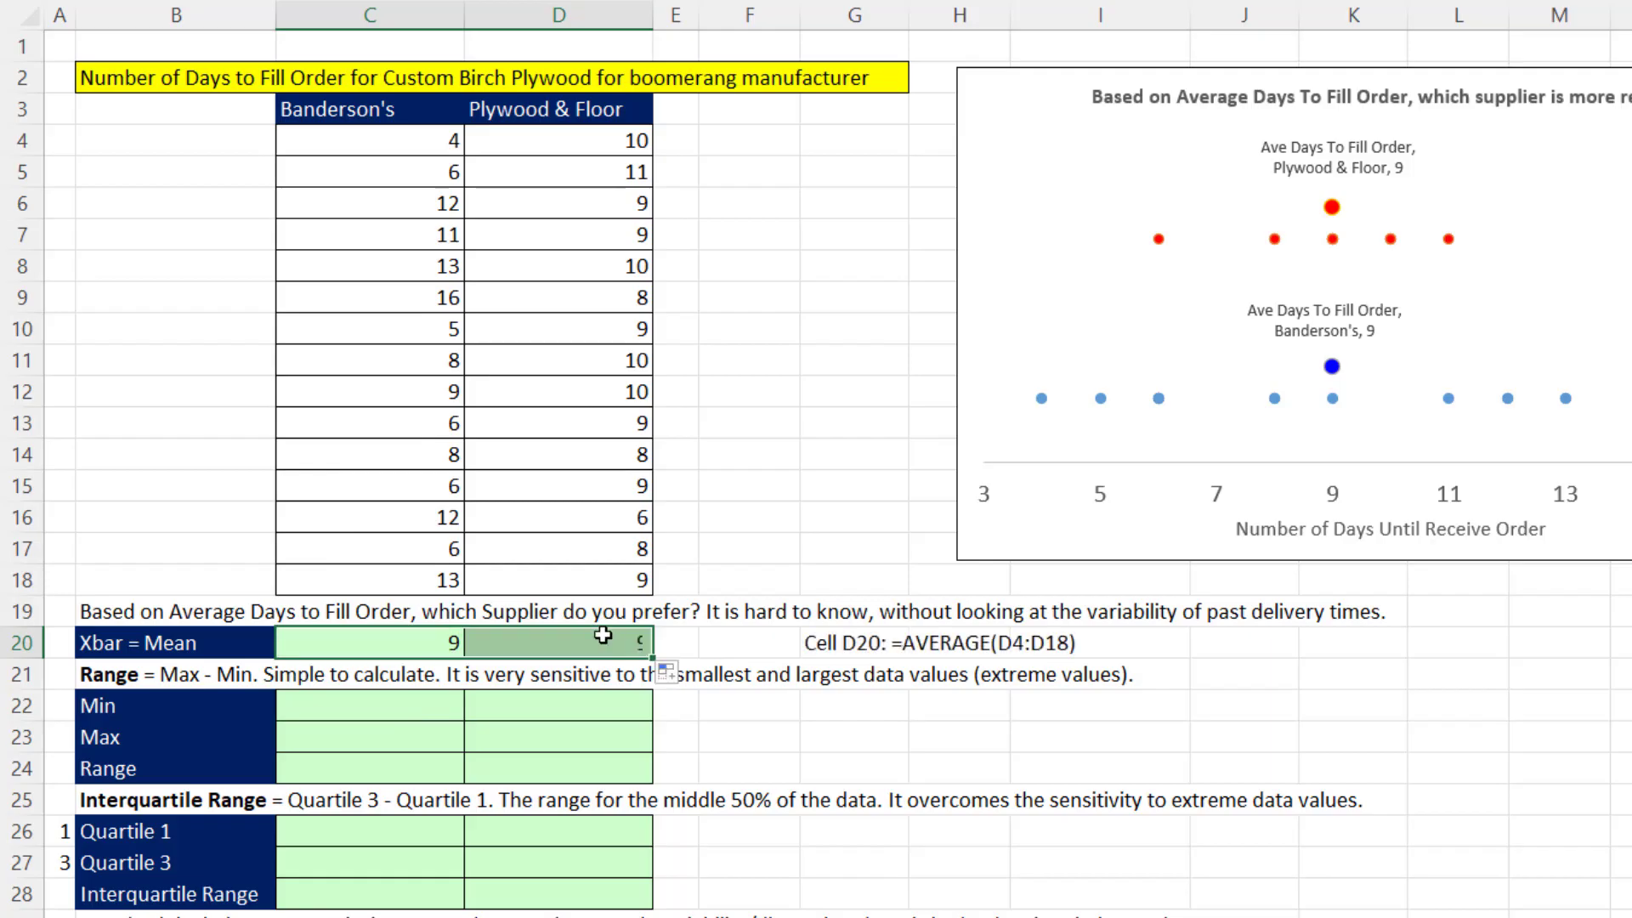
left_click(605, 638)
key("F2")
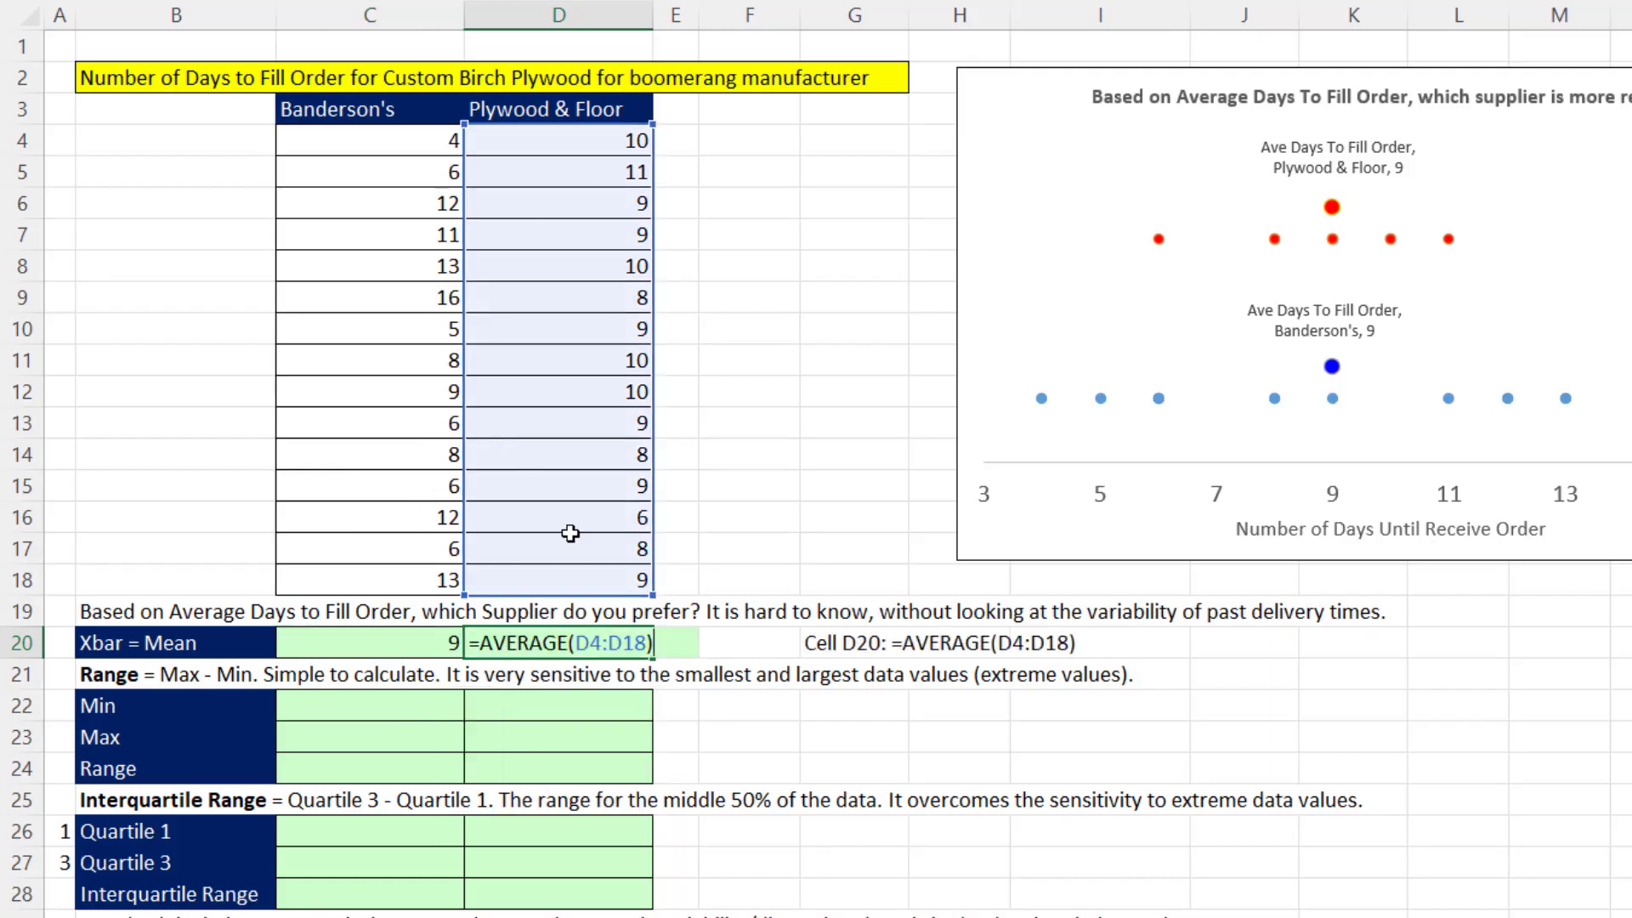
key("Return")
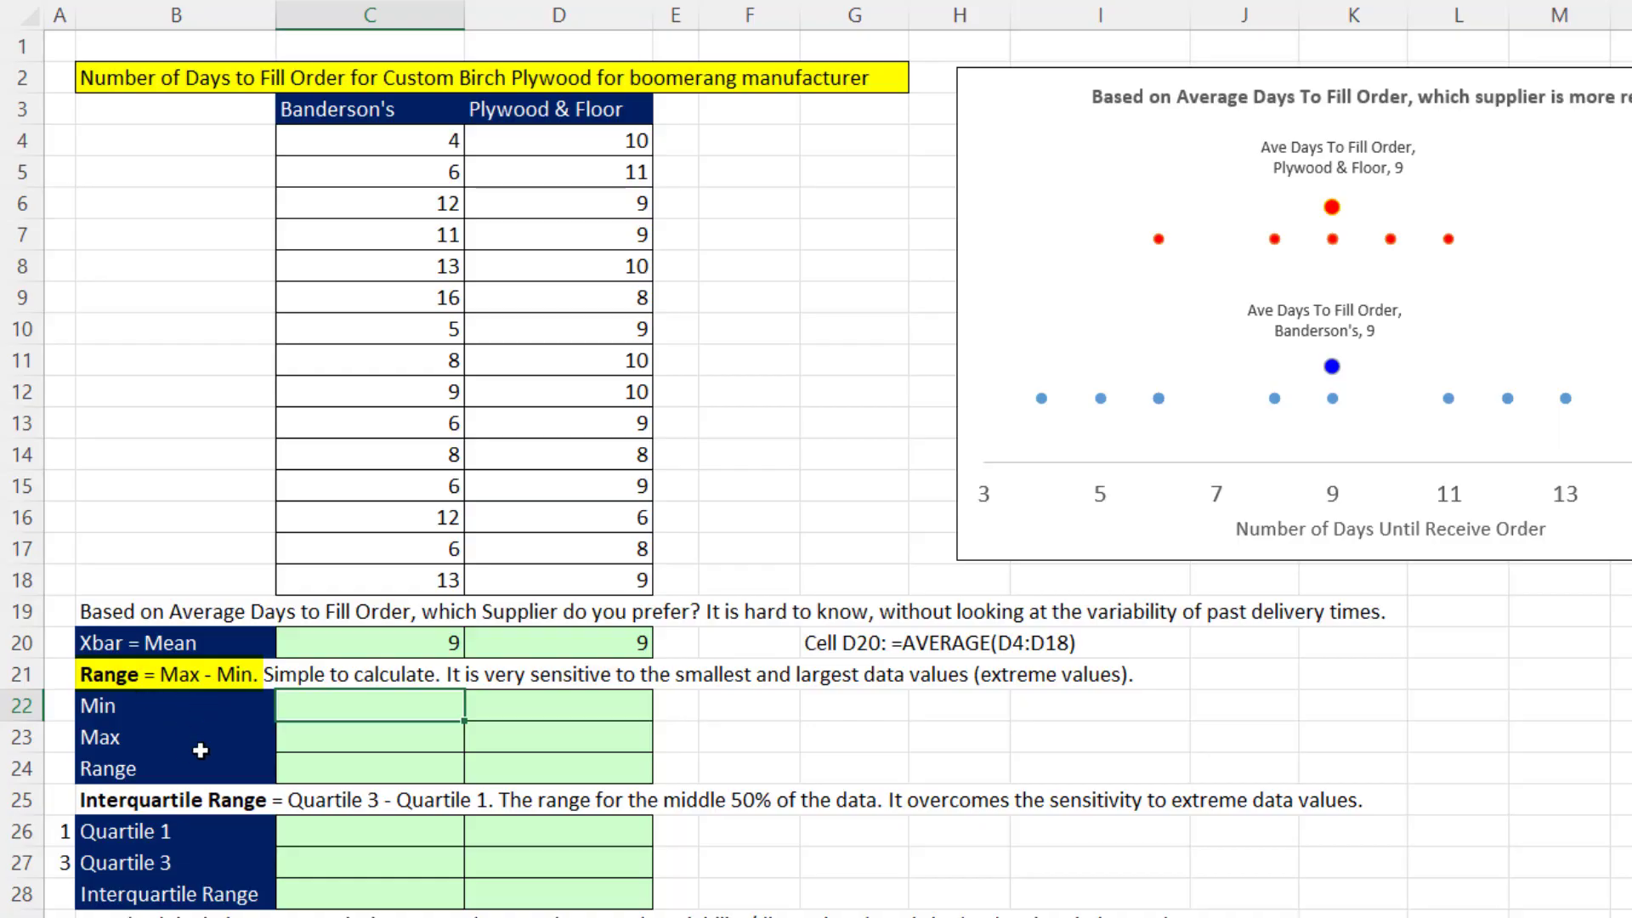
Calculate Banderson's minimum days to fill an order in C22 with =MIN(C4:C18).
left_click(315, 767)
left_click(337, 713)
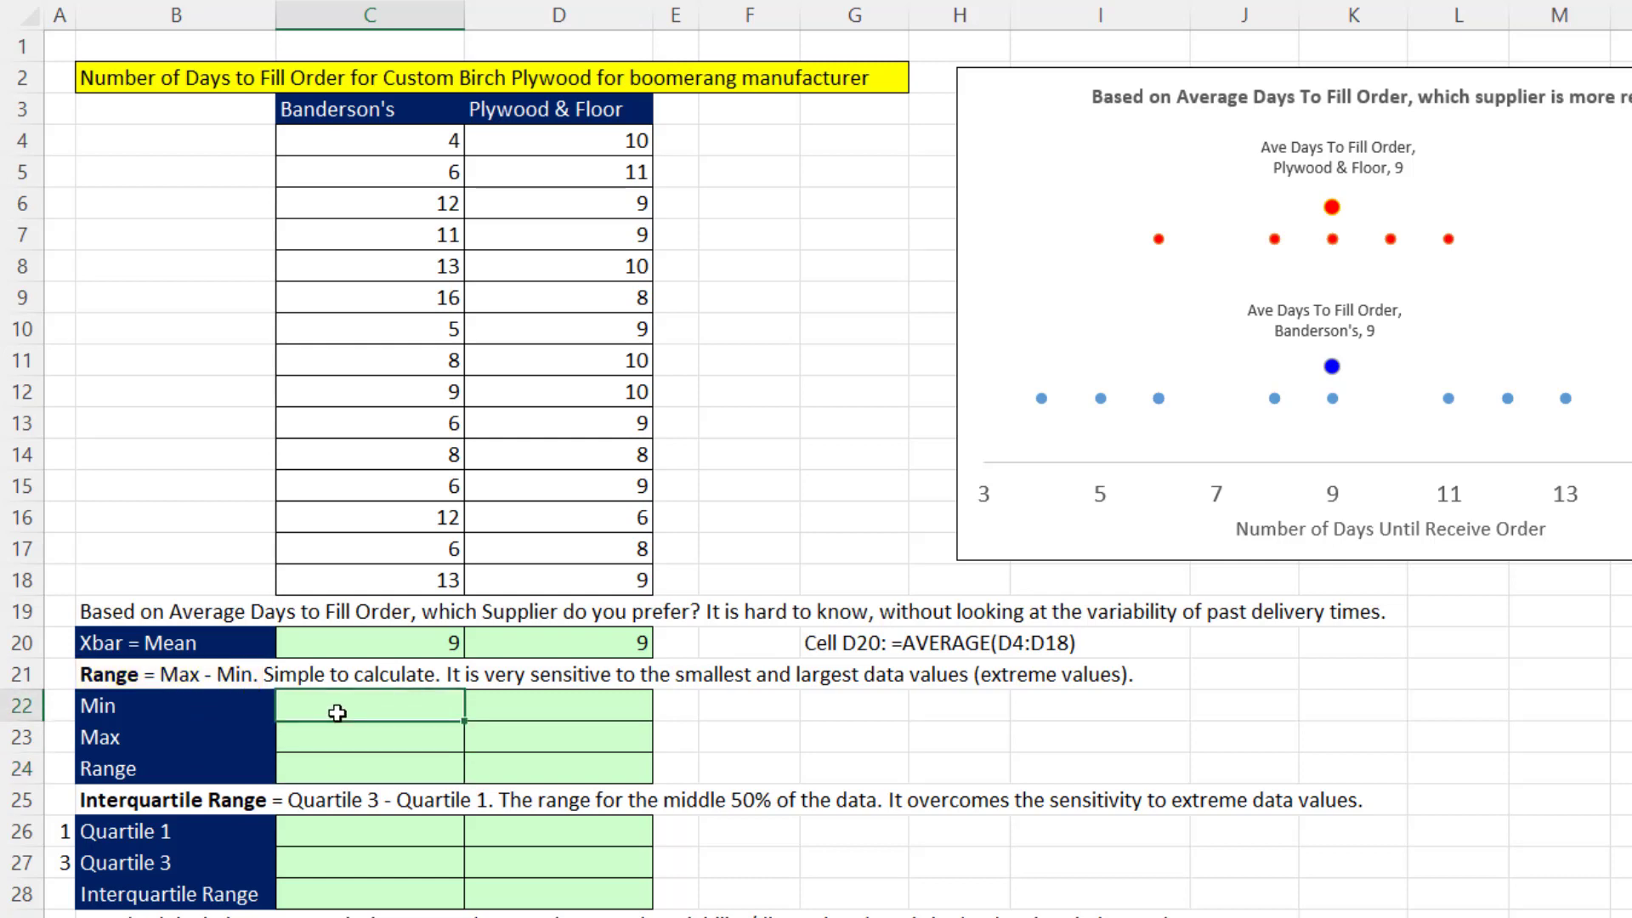
type("=MIN(")
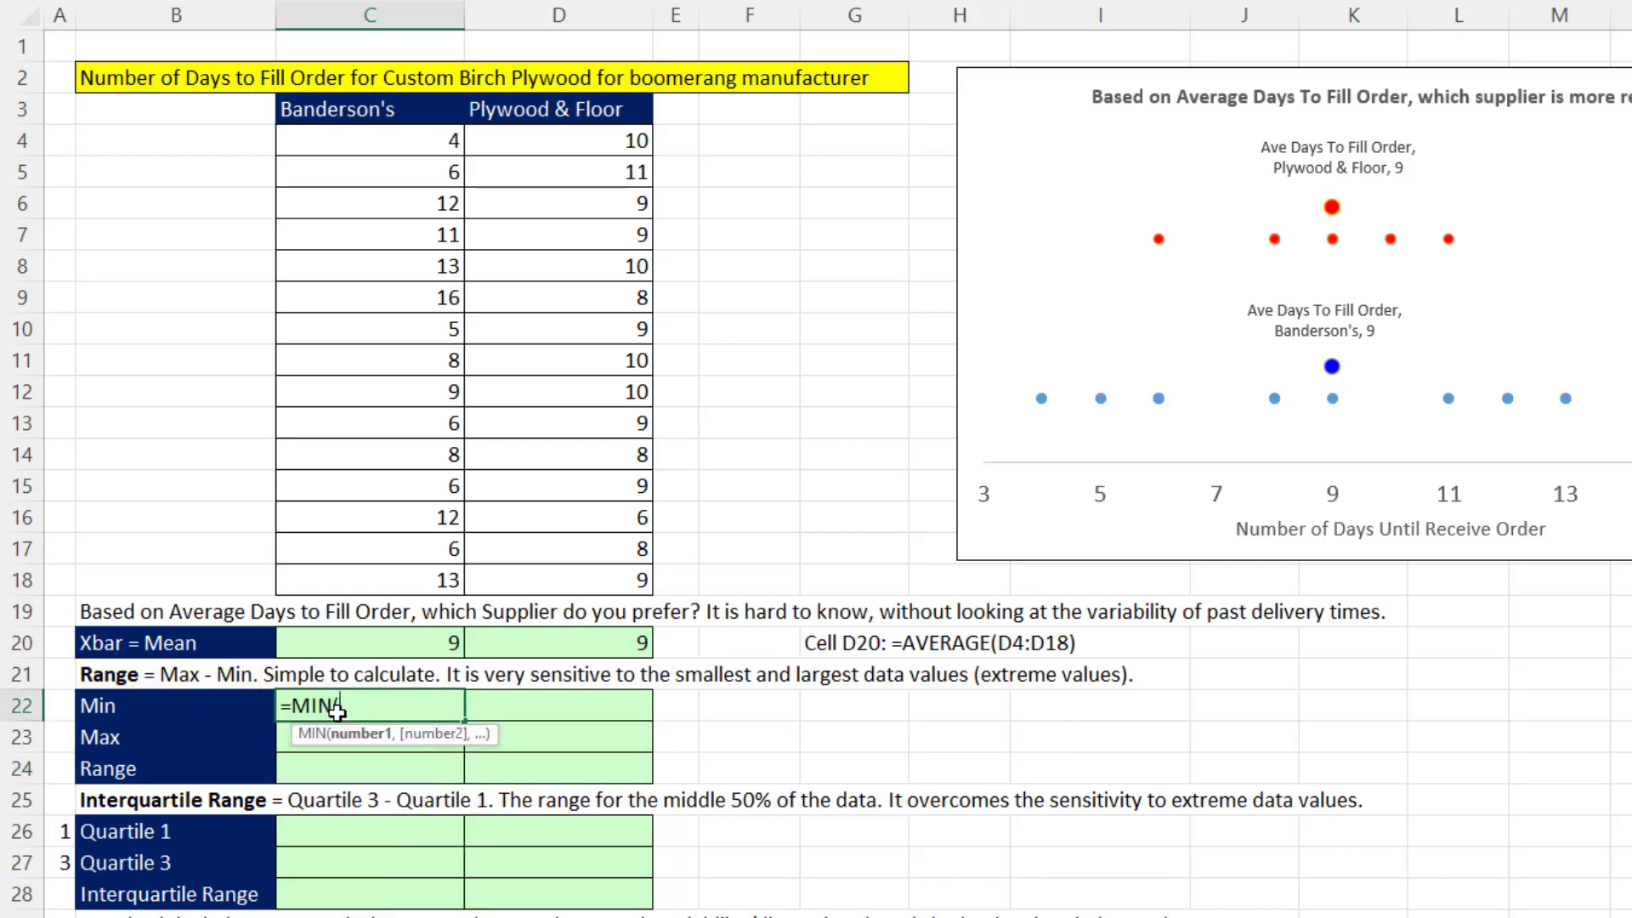
key("Up")
key("Up")
key("Up")
key("Up")
key("shift+Up")
key("shift+Up")
key("shift+Up")
key("shift+Up")
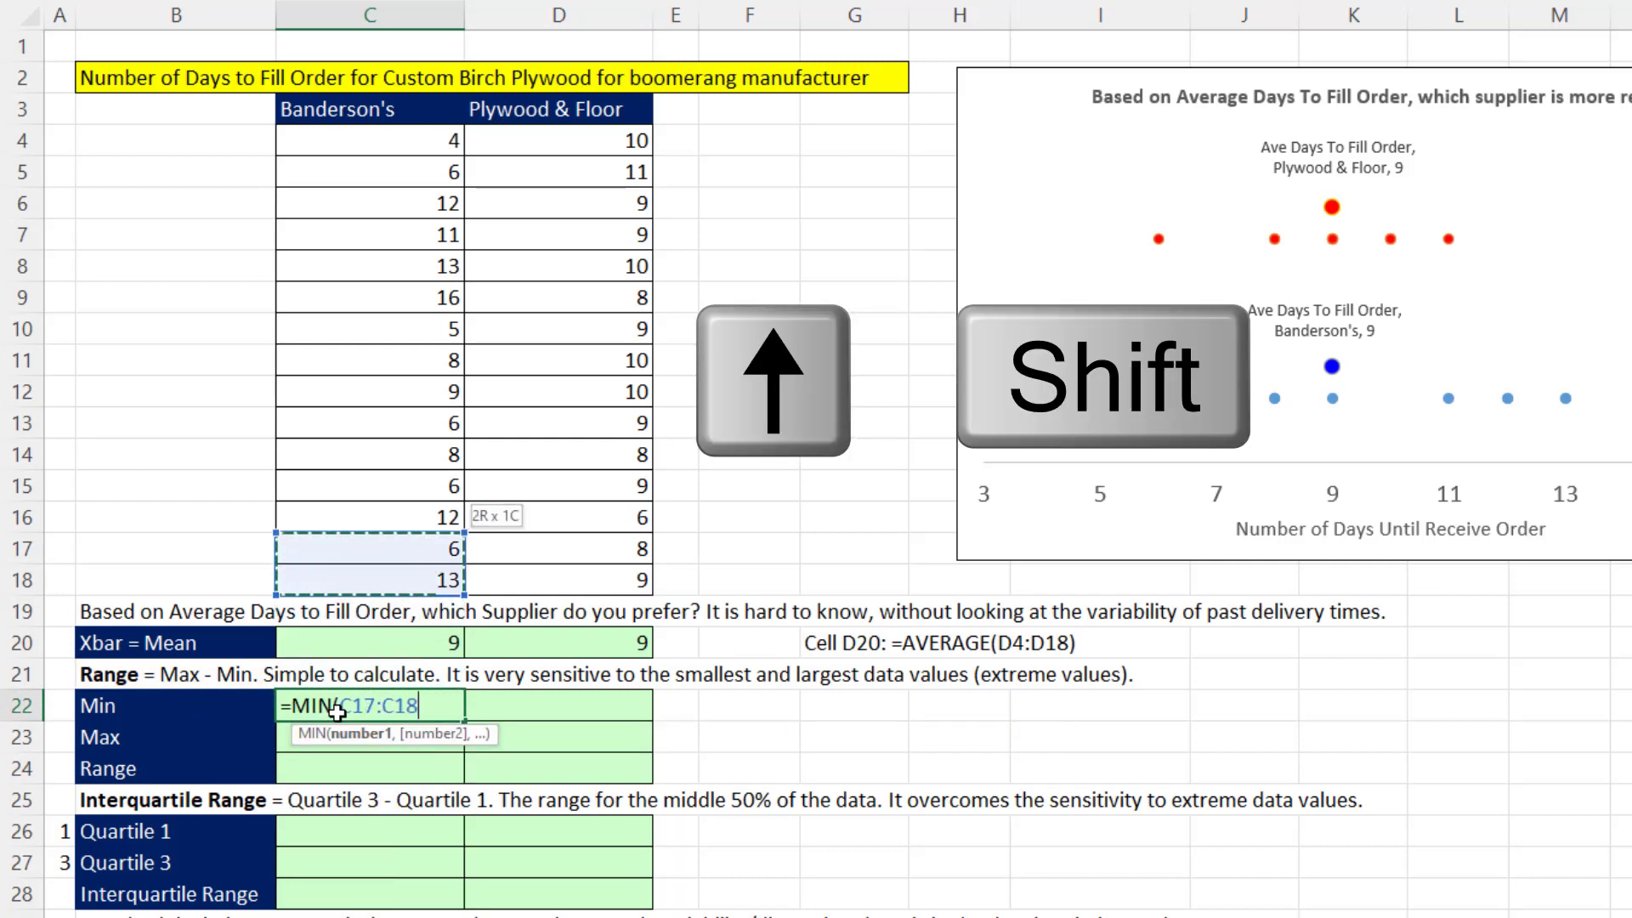
key("shift+Up")
key("shift+Up")
key("shift+Up")
key("shift+Up")
key("shift+Up")
key("shift+Up")
key("shift+Up")
key("shift+Up")
key("shift+Up")
key("shift+Up")
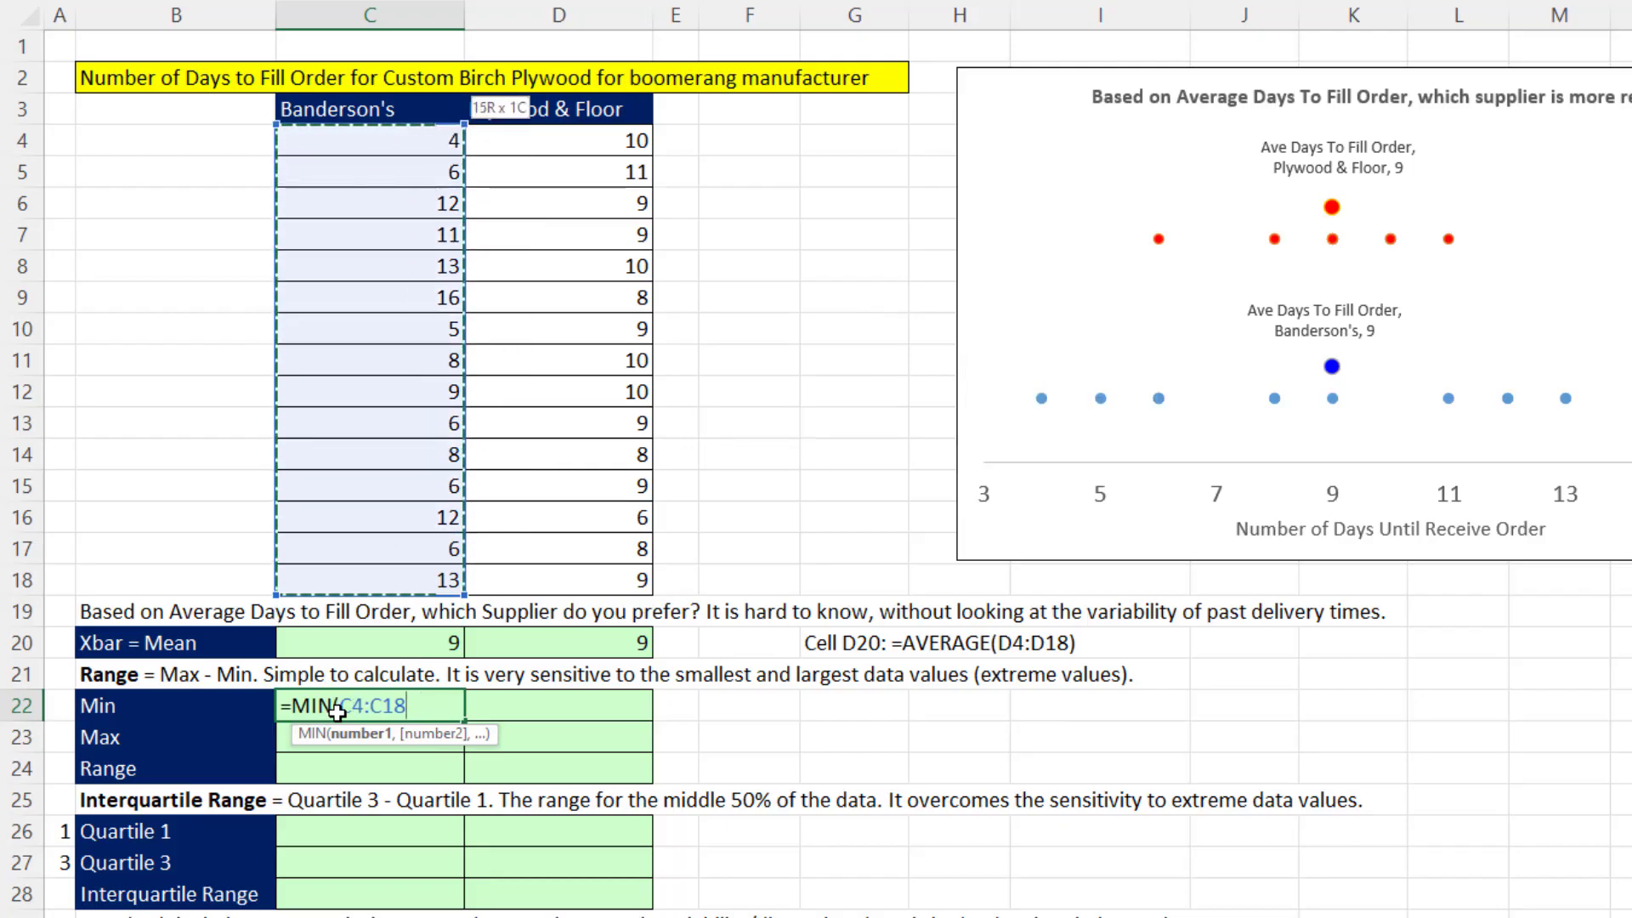
key("Return")
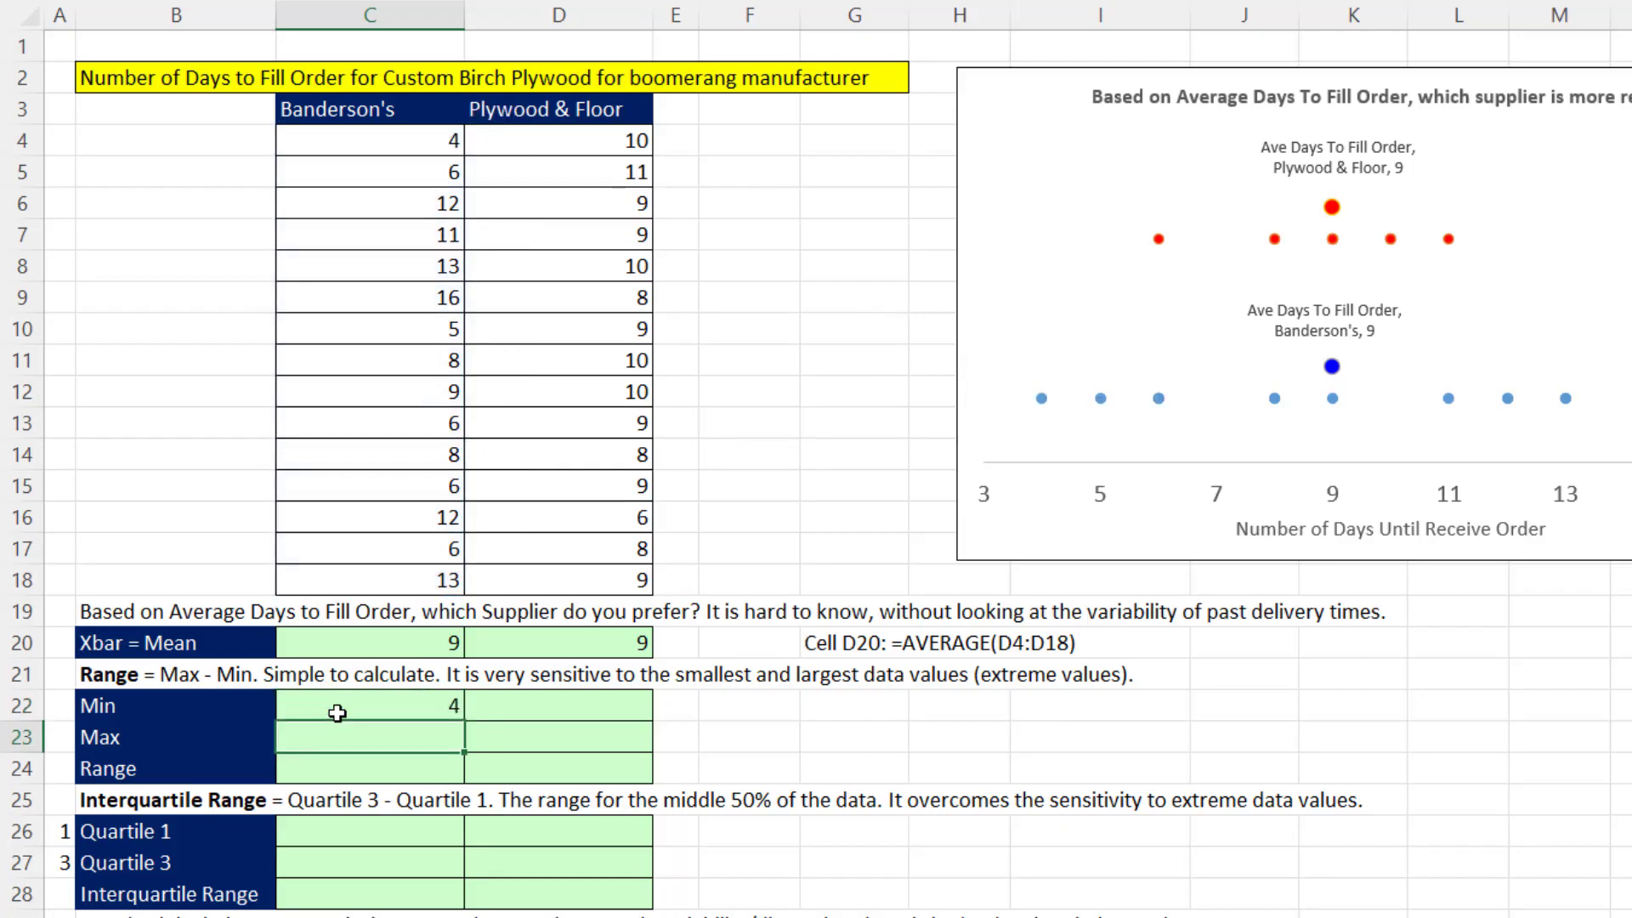
Calculate Banderson's maximum days to fill an order in C23 with =MAX(C4:C18).
type("=max")
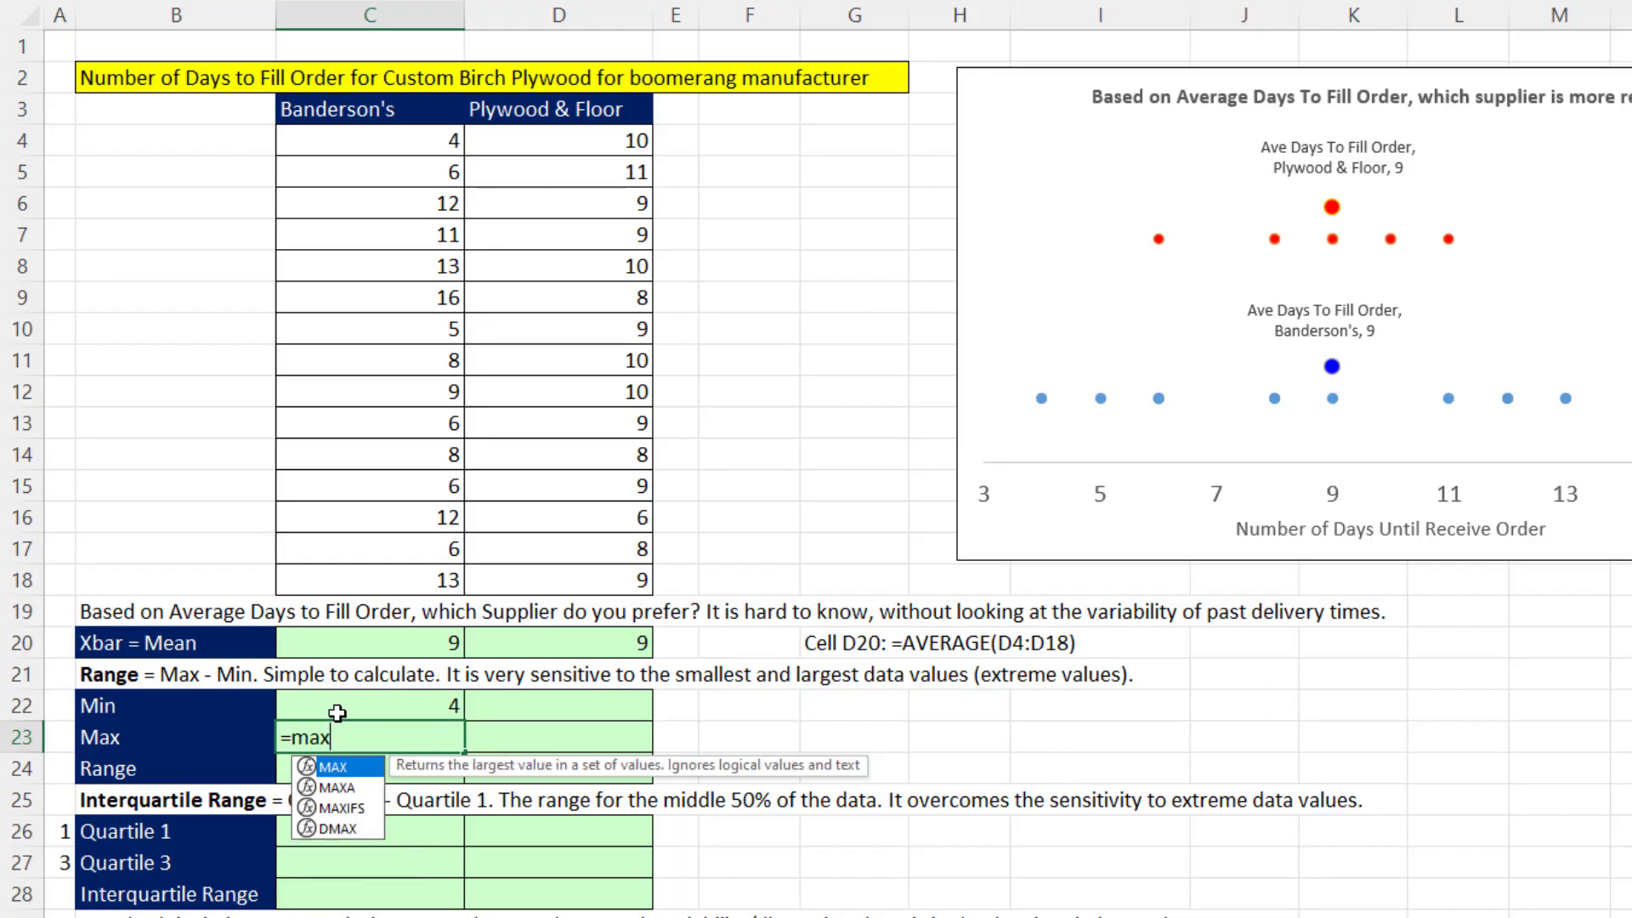
key("Tab")
key("Up")
key("Up")
key("Up")
key("Up")
key("Up")
key("shift+Up")
key("shift+Up")
key("shift+Up")
key("shift+Up")
key("shift+Up")
key("shift+Up")
key("shift+Up")
key("shift+Up")
key("shift+Up")
key("shift+Up")
key("shift+Up")
key("shift+Up")
key("shift+Up")
key("shift+Up")
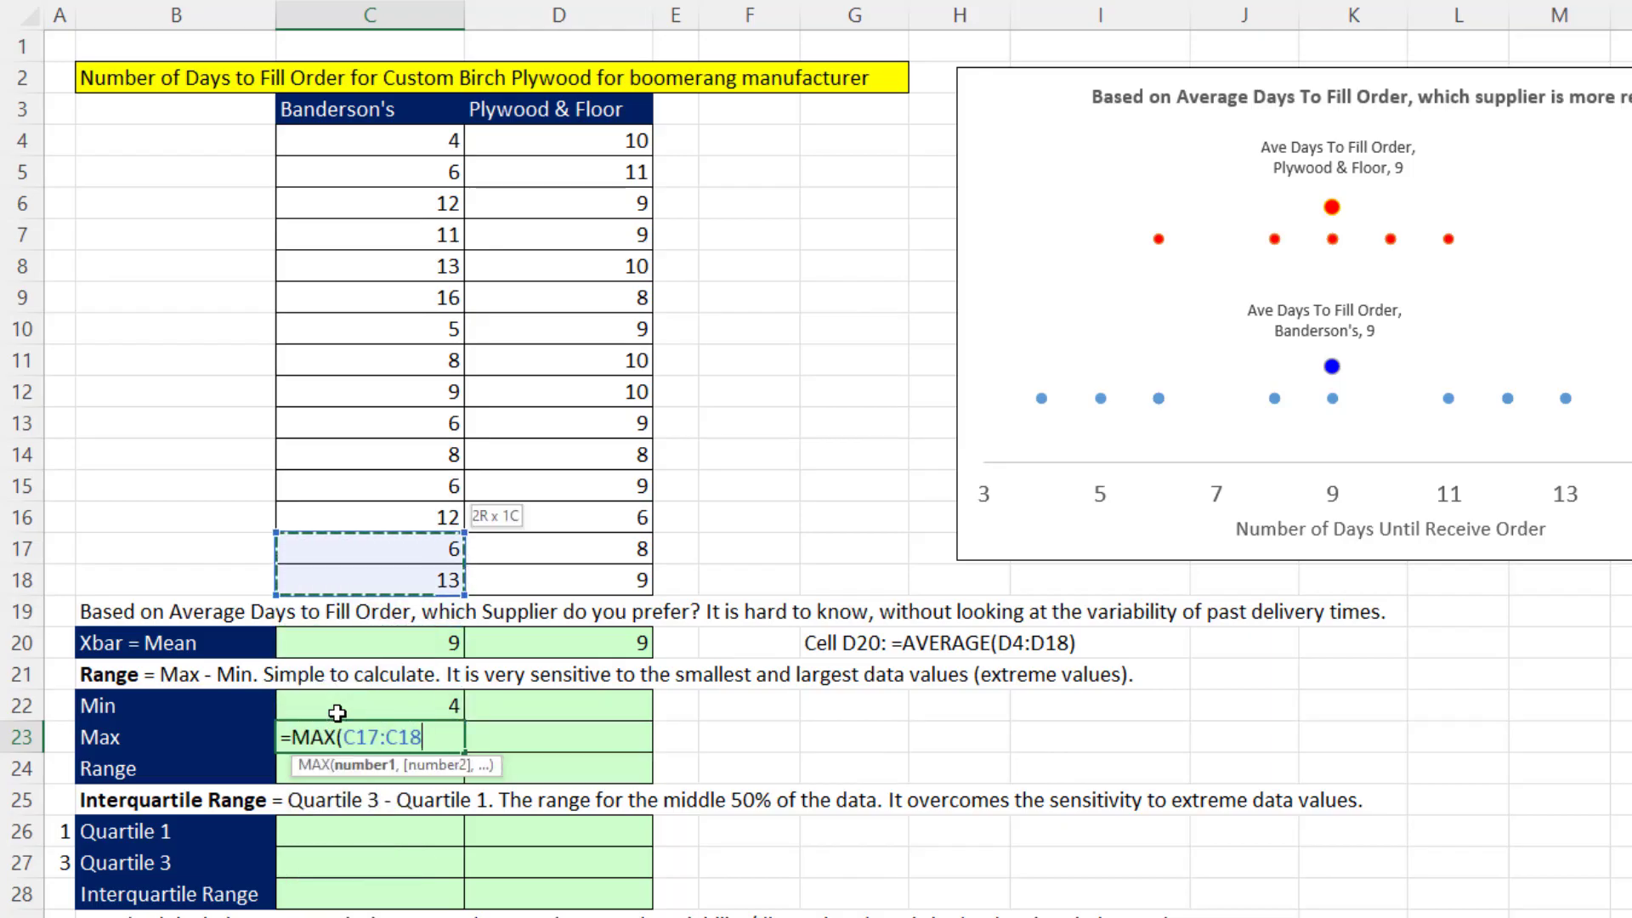
key("Return")
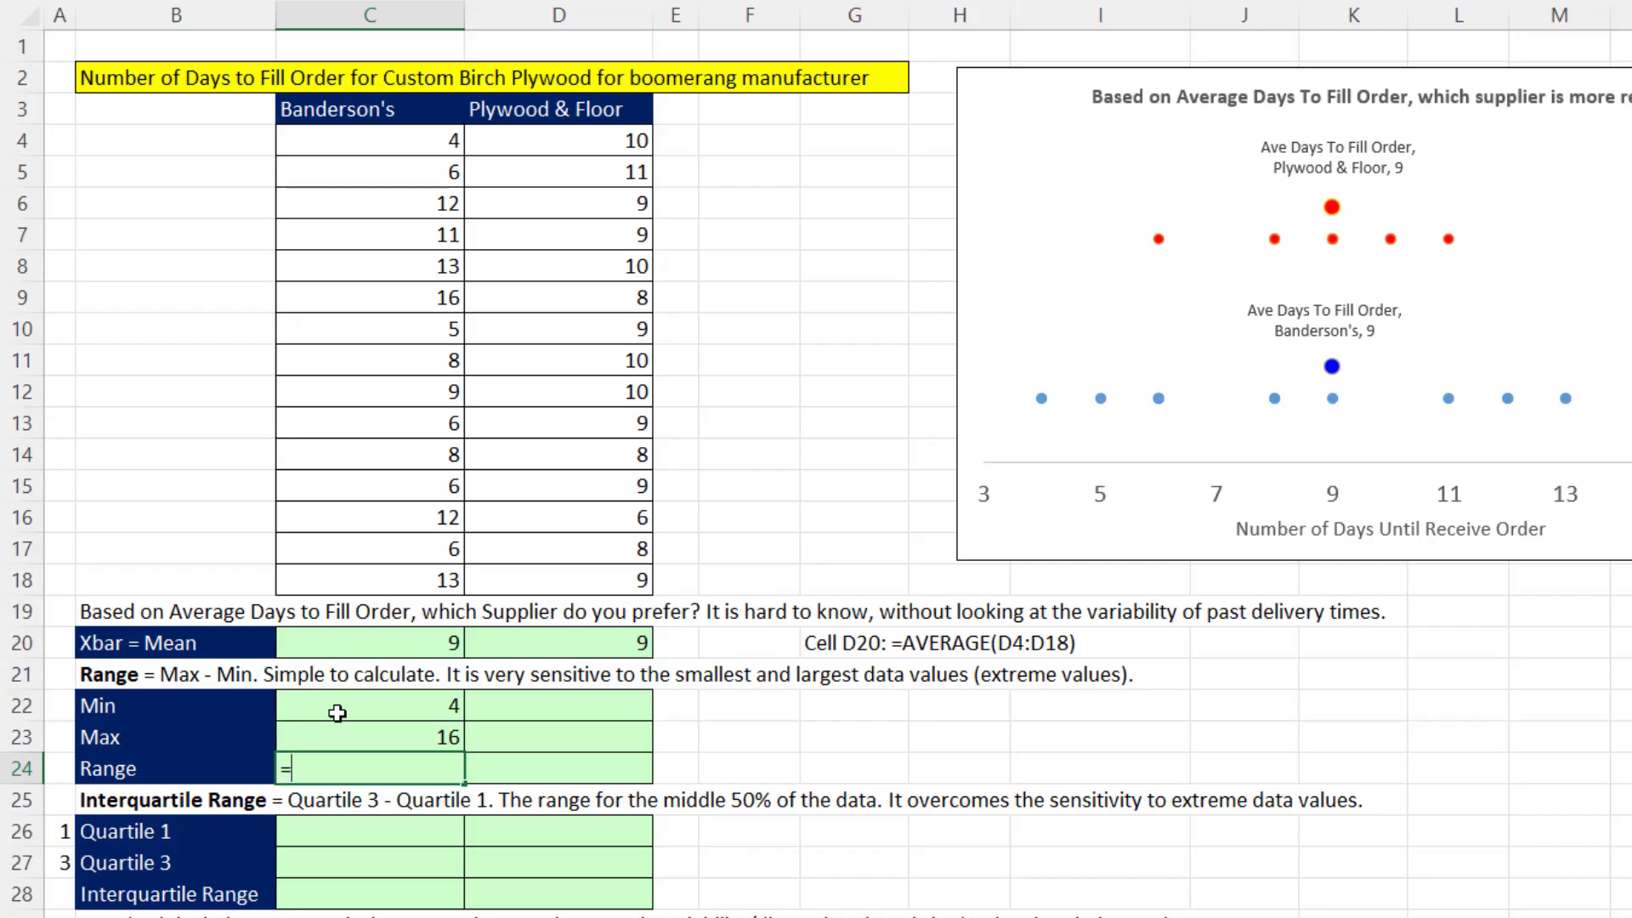
Calculate Banderson's range in C24 by subtracting the minimum from the maximum with =C23-C22.
type("=")
key("Up")
type("-")
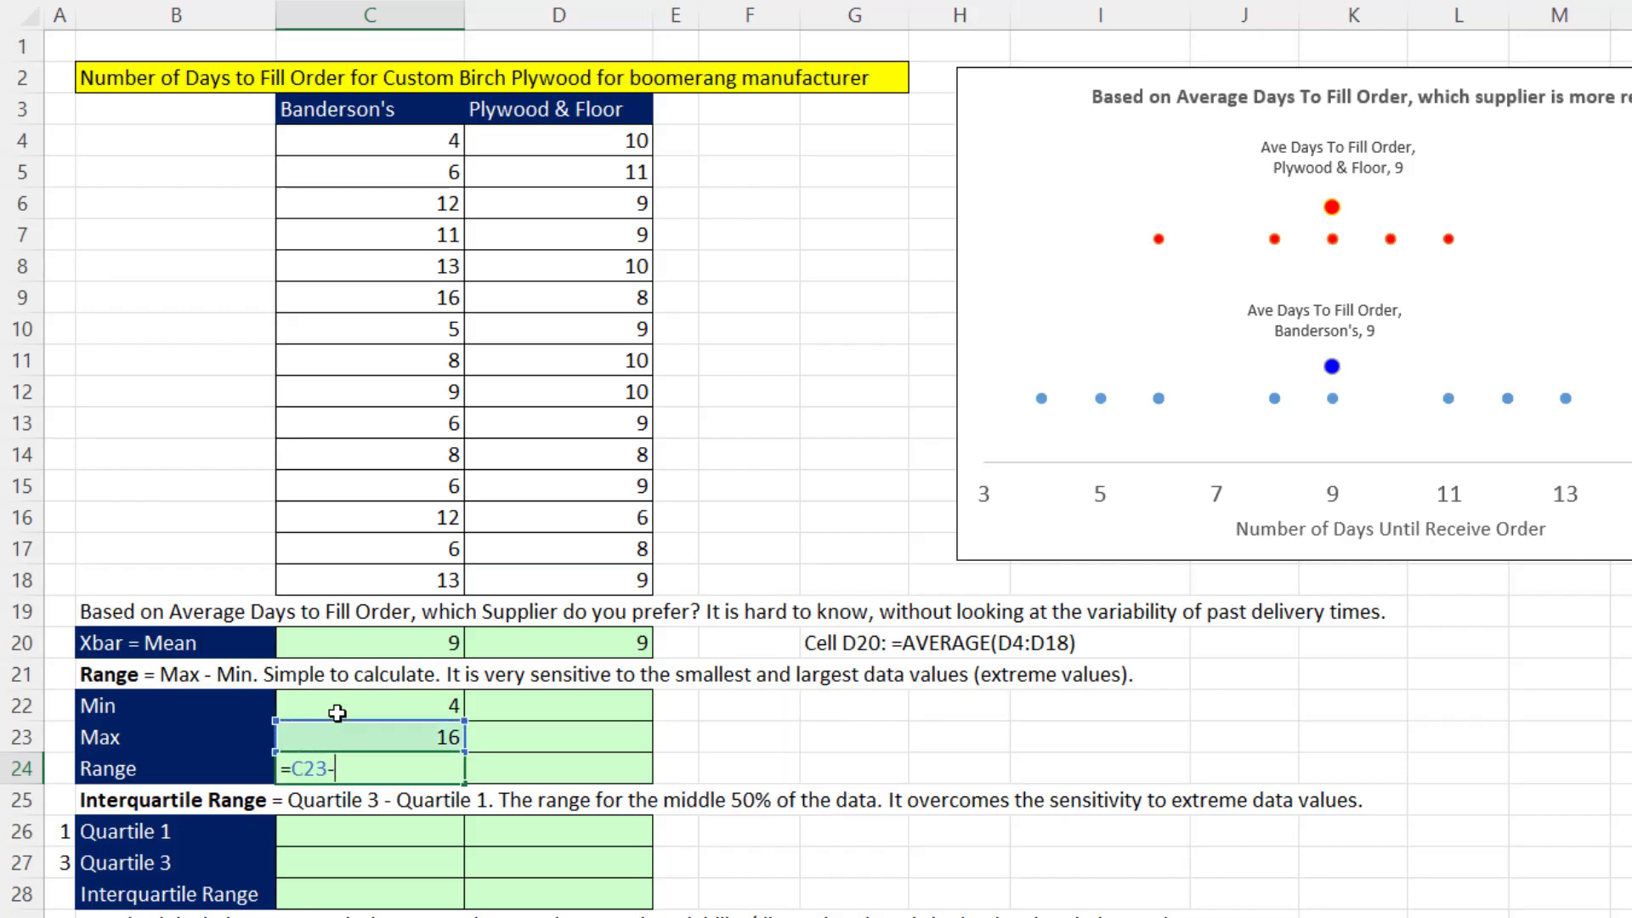
key("Up")
key("Up")
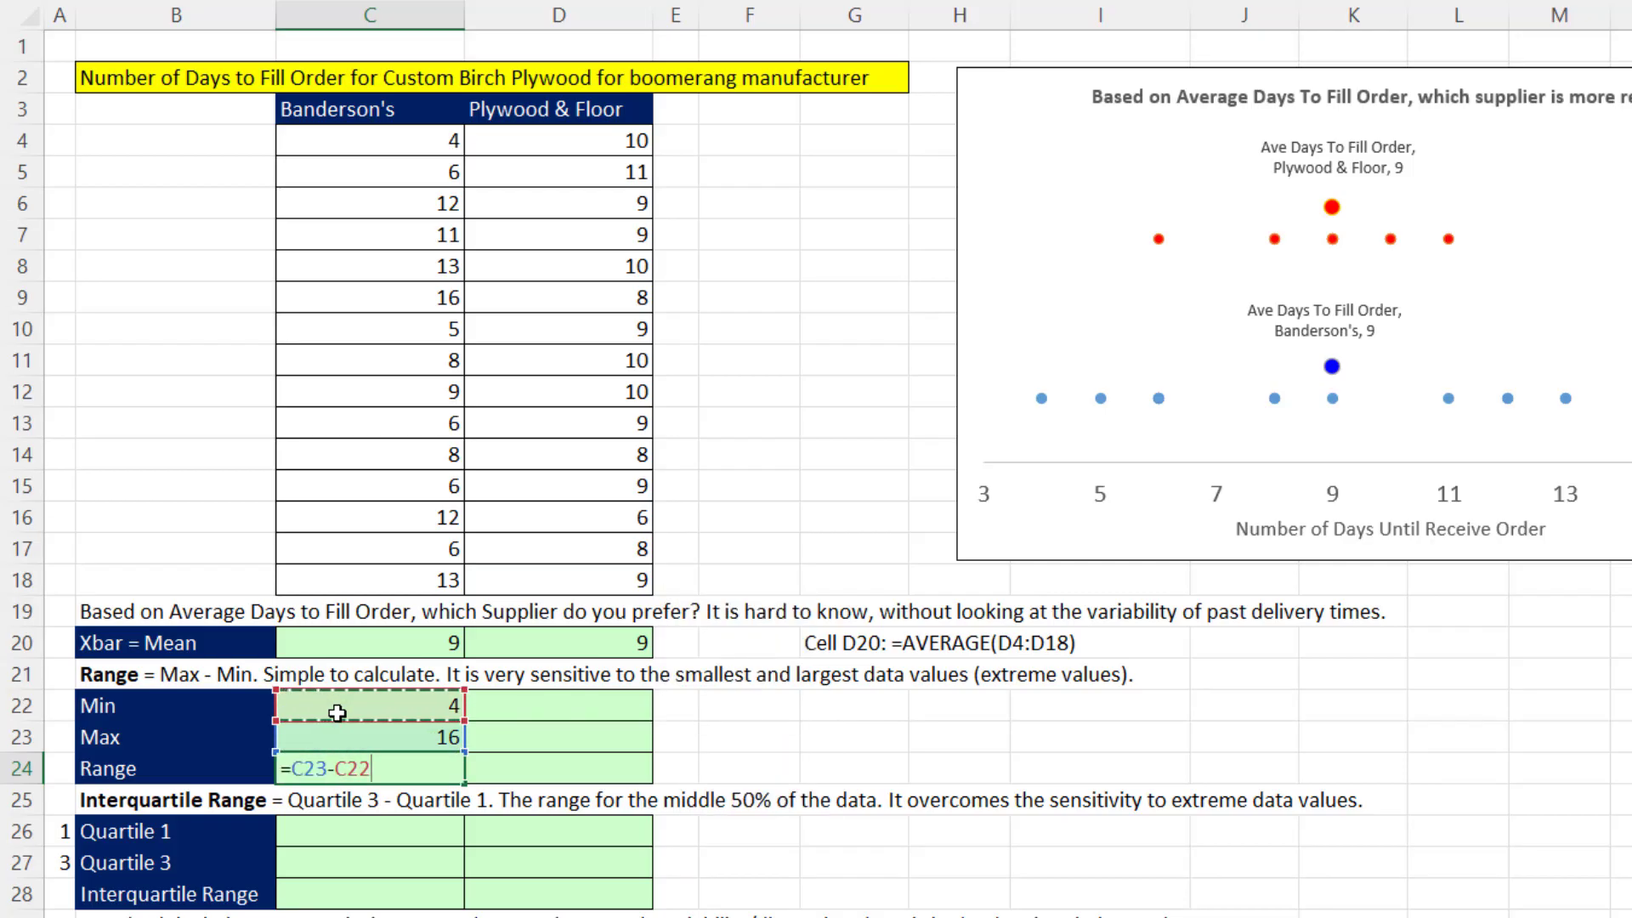
key("Return")
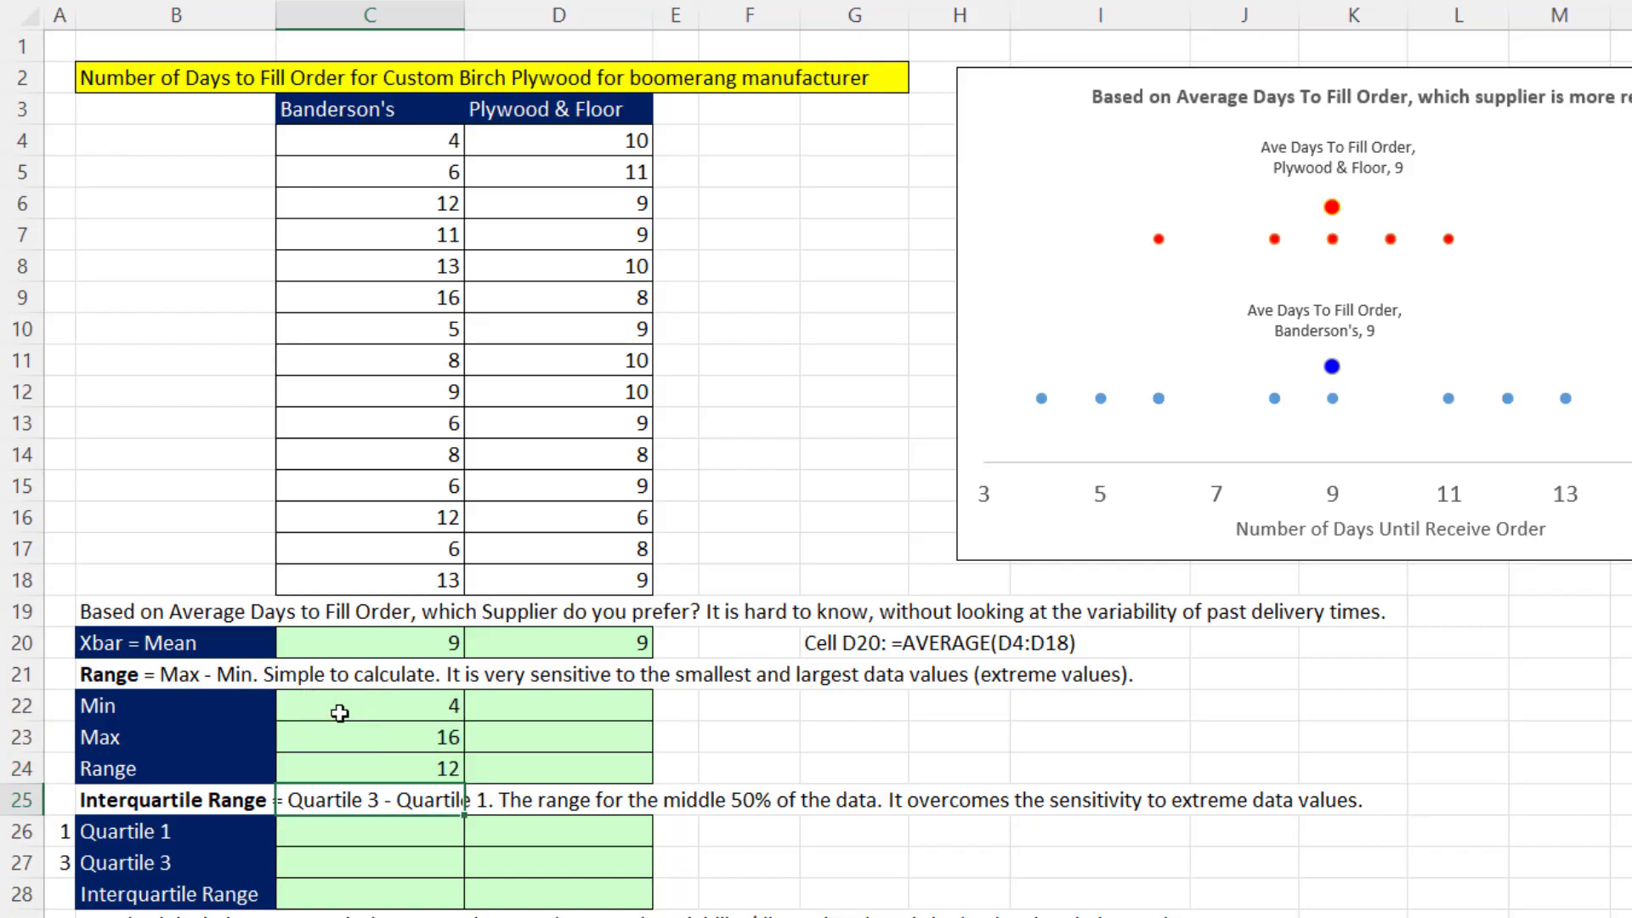
Copy the min, max and range formulas from C22:C24 to D22:D24 and compare both suppliers' results.
left_click_drag(340, 707, 341, 765)
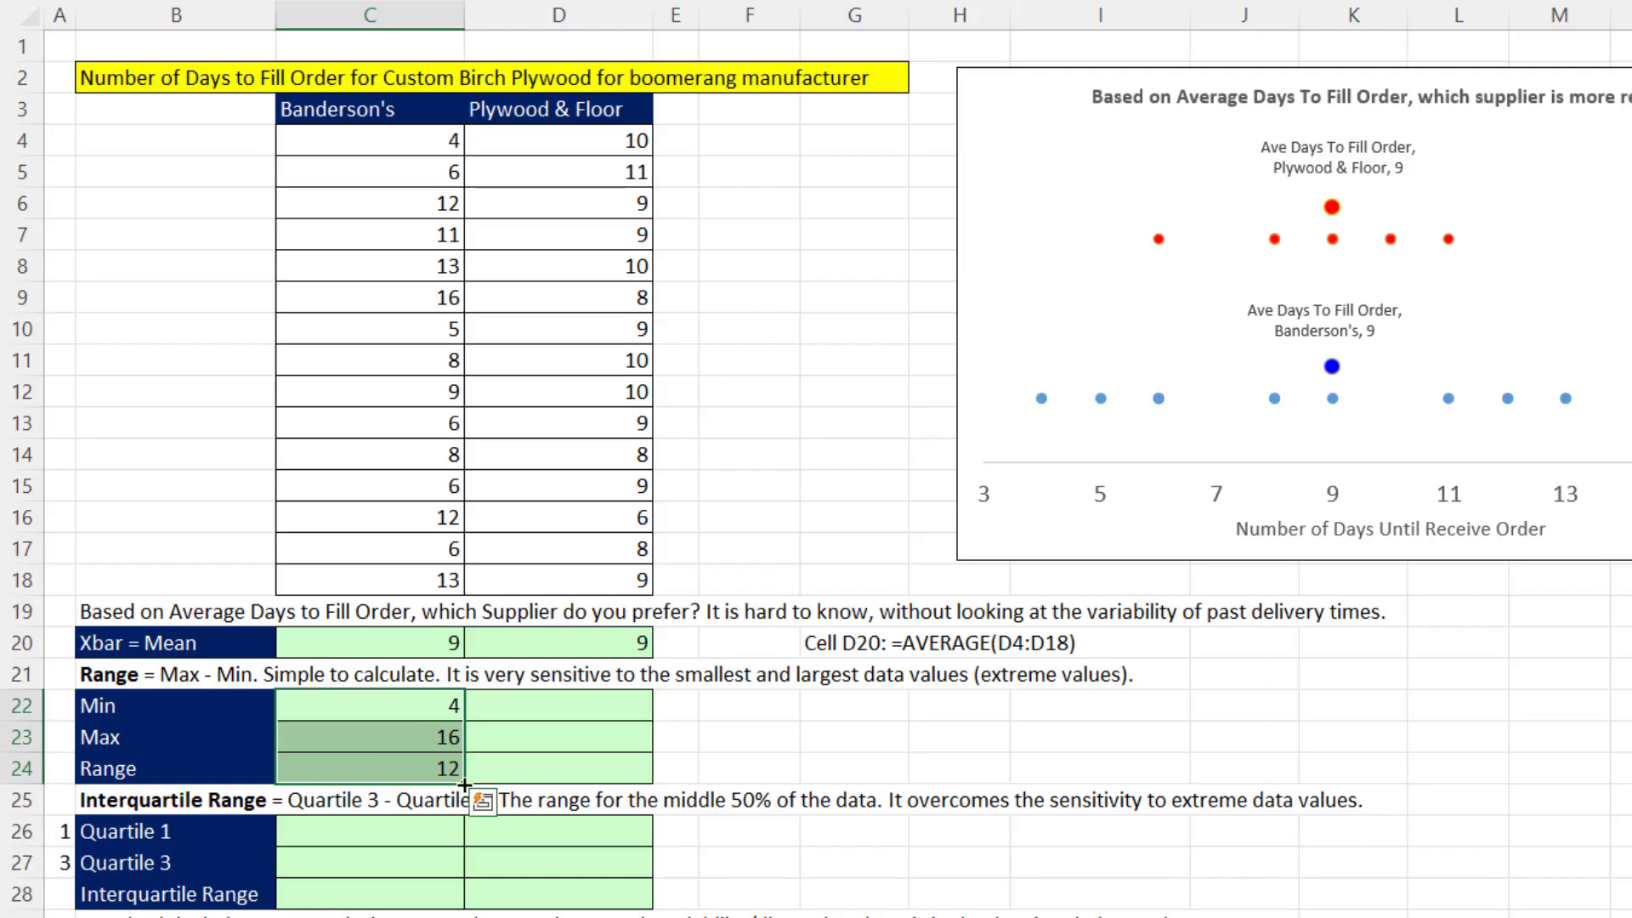
left_click_drag(464, 784, 651, 780)
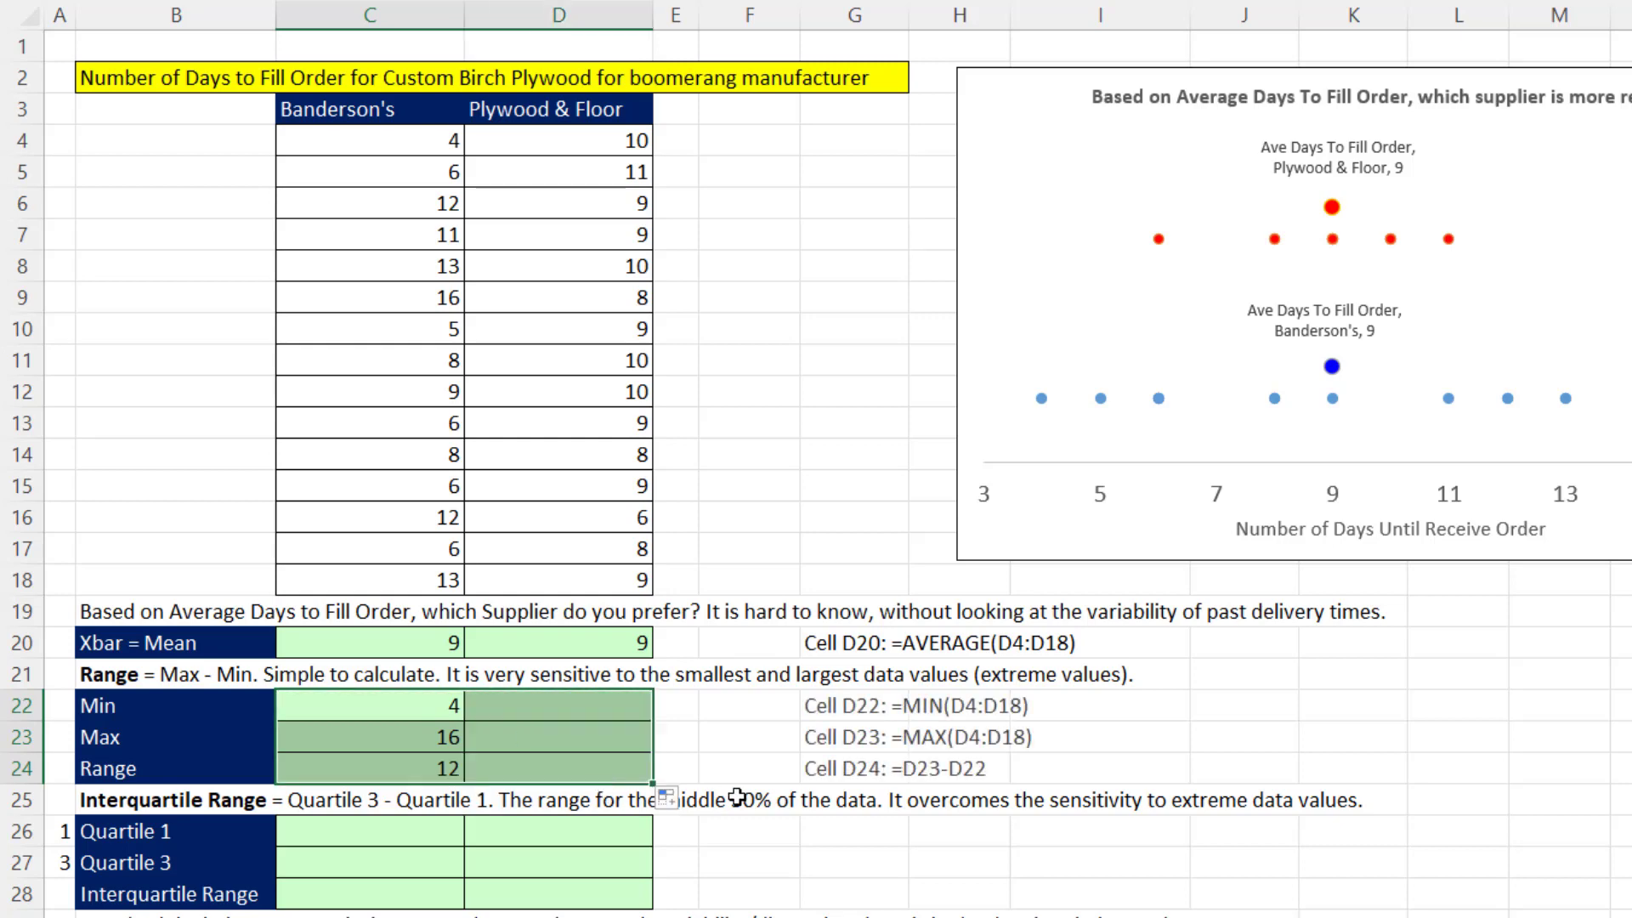
left_click(359, 708)
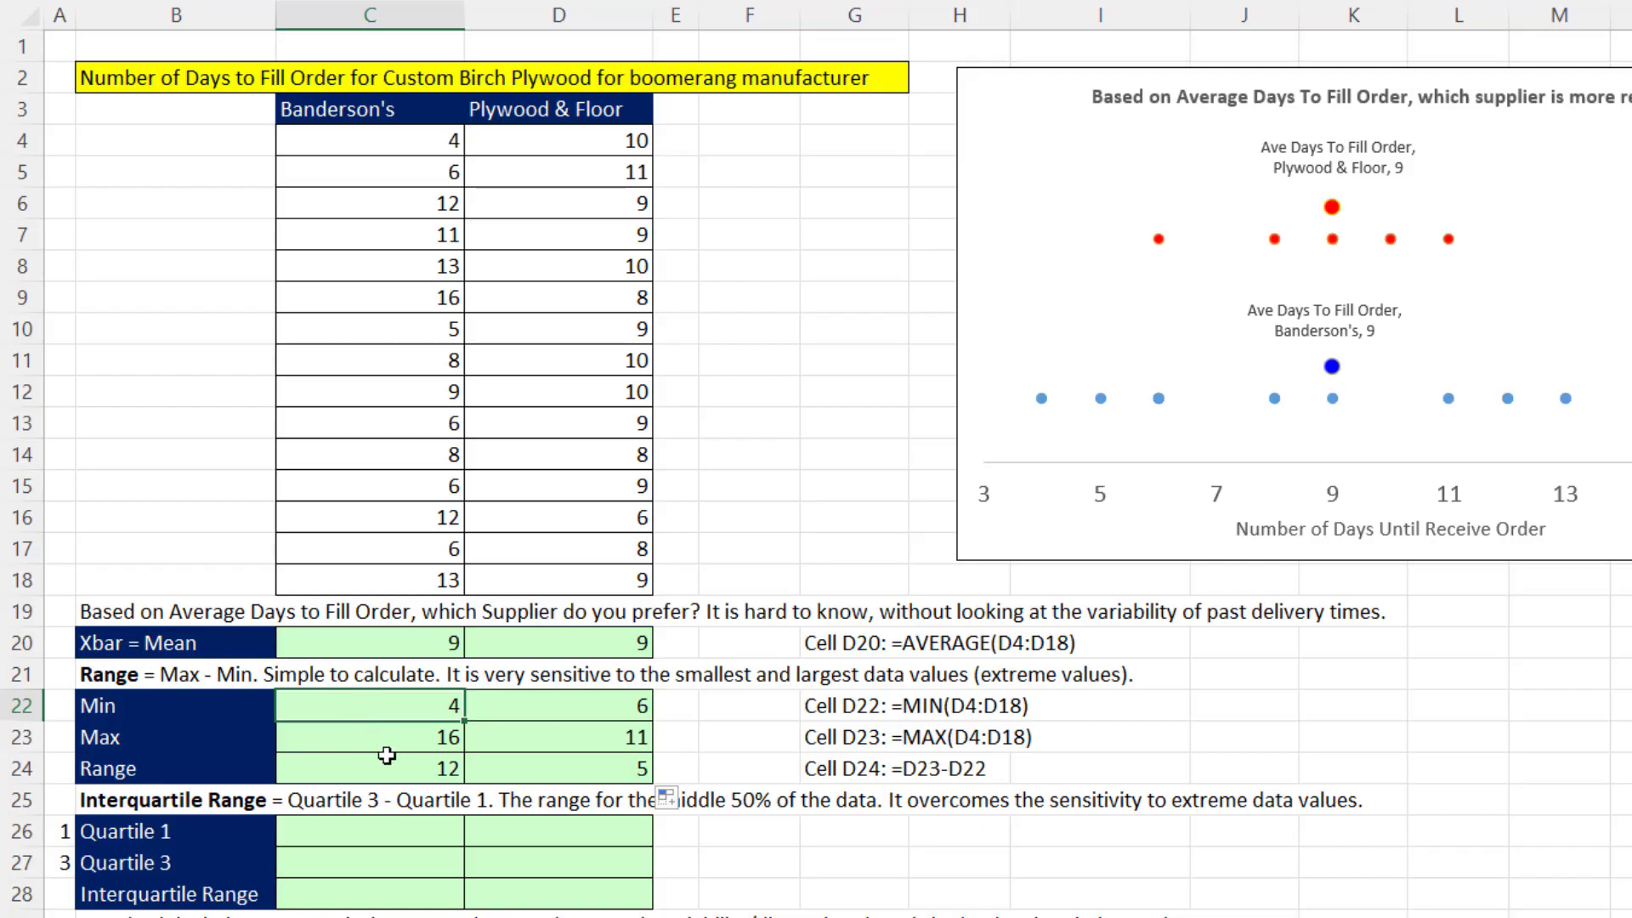
left_click(378, 741)
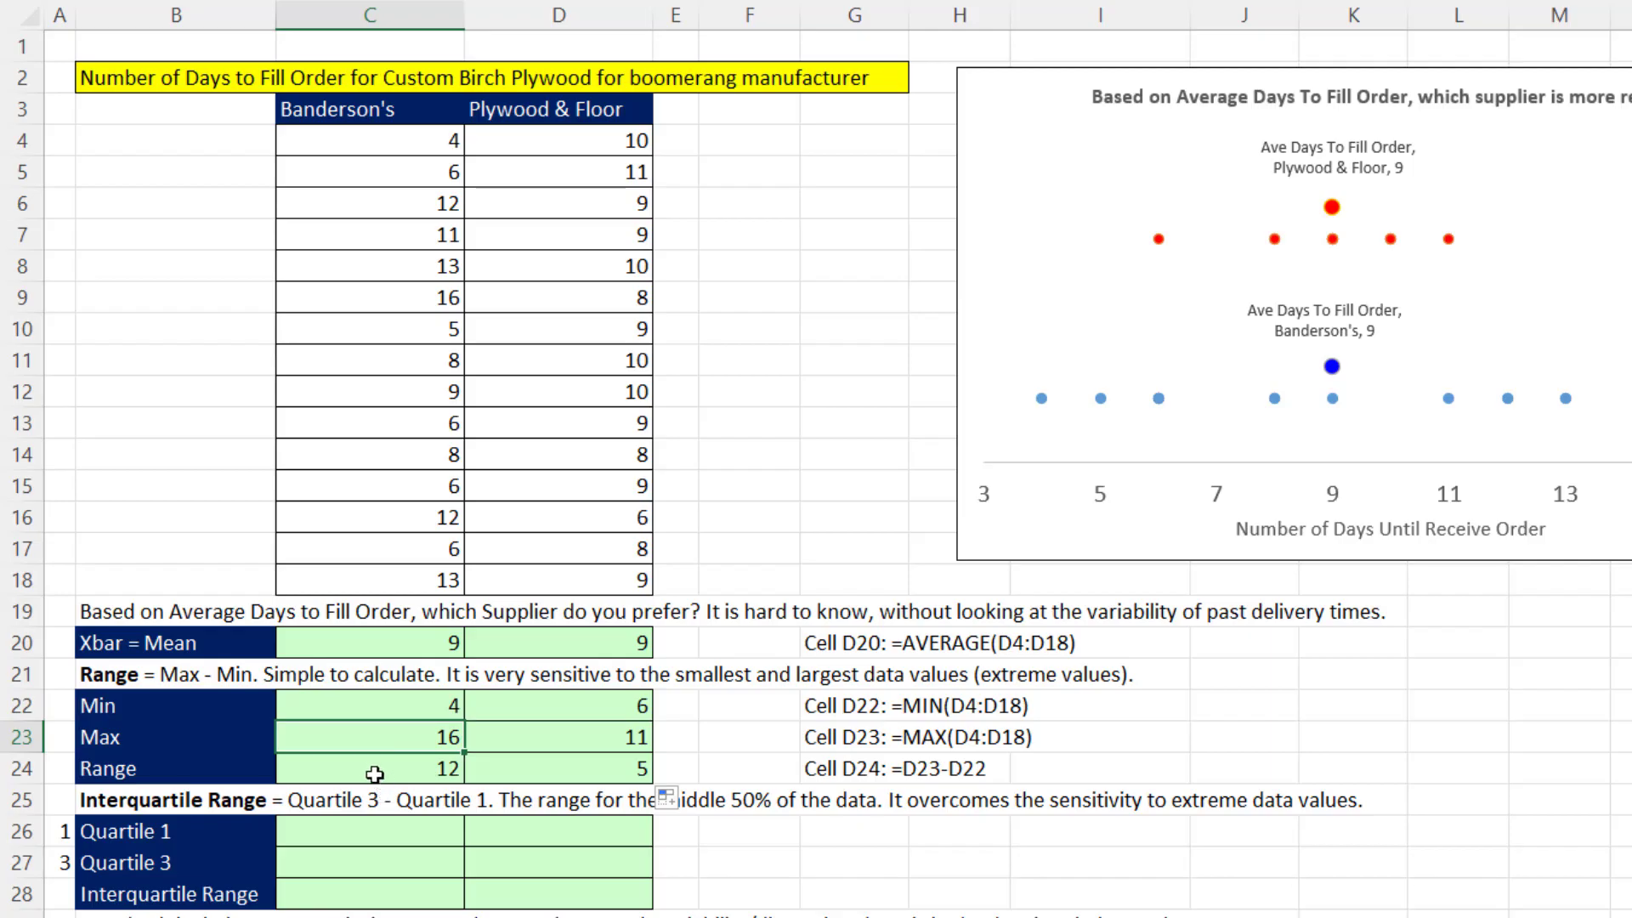
left_click(367, 772)
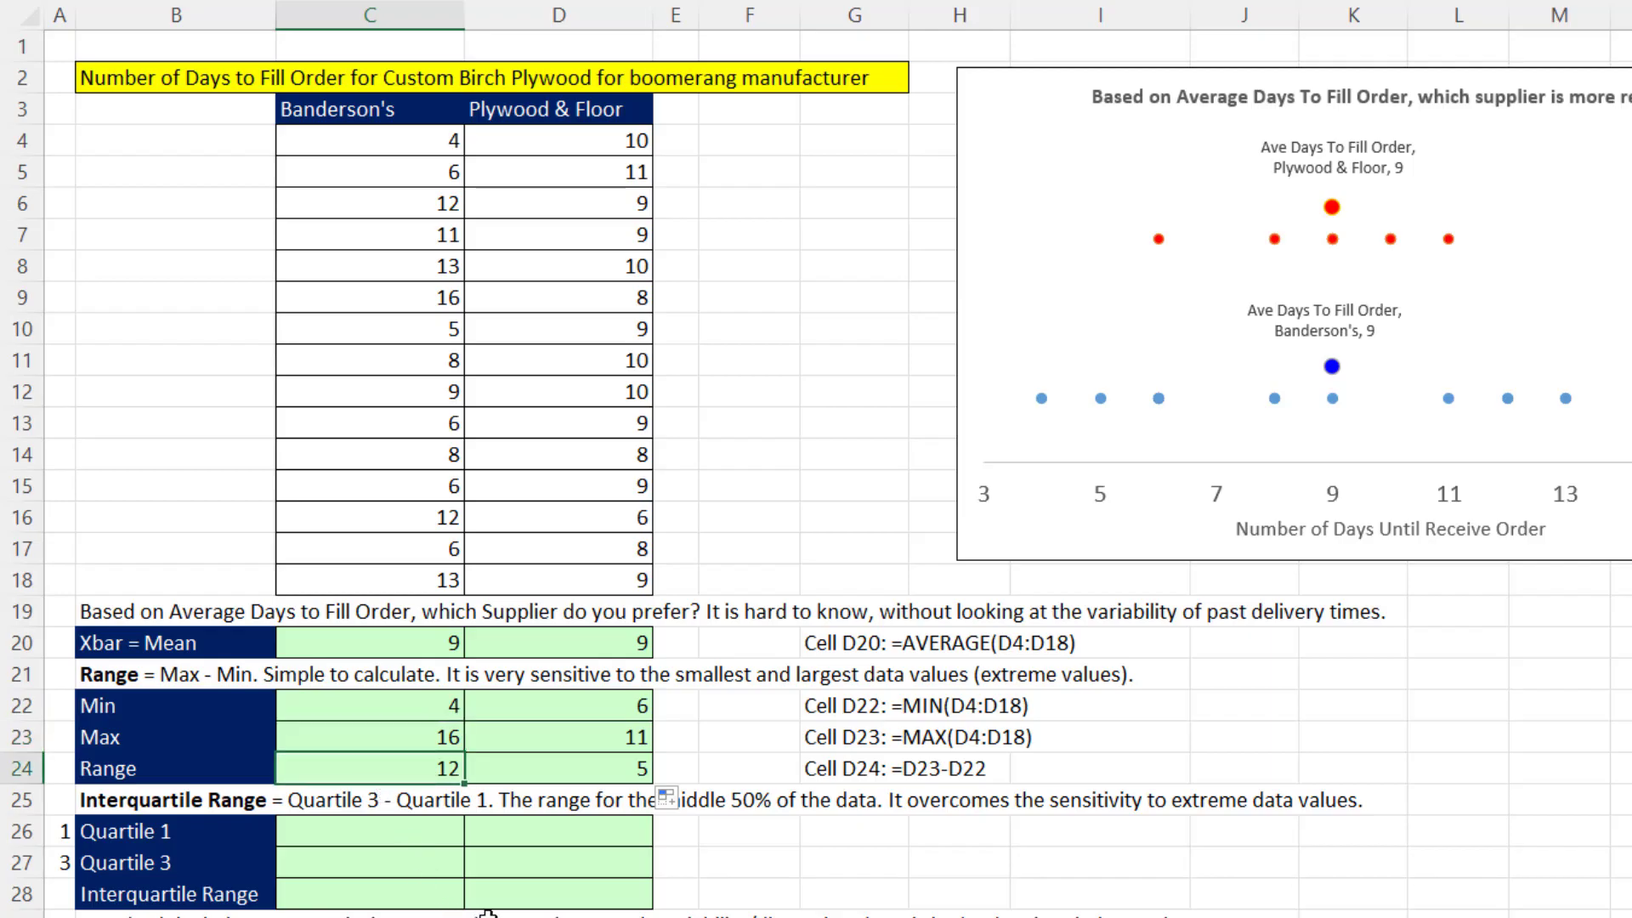
left_click(579, 709)
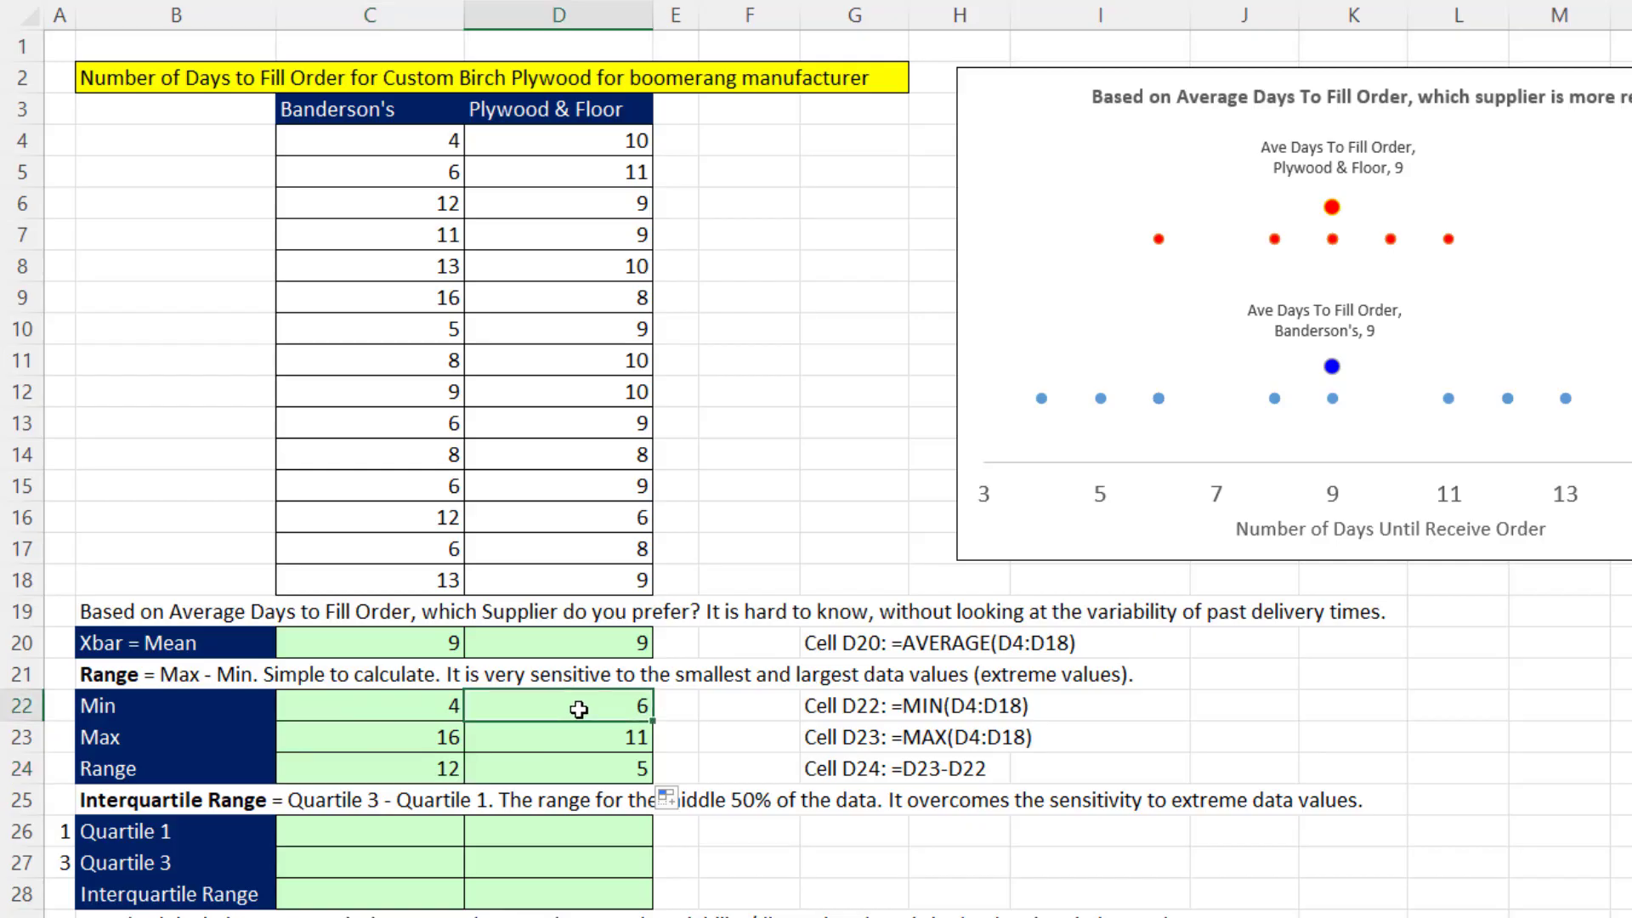
left_click(569, 743)
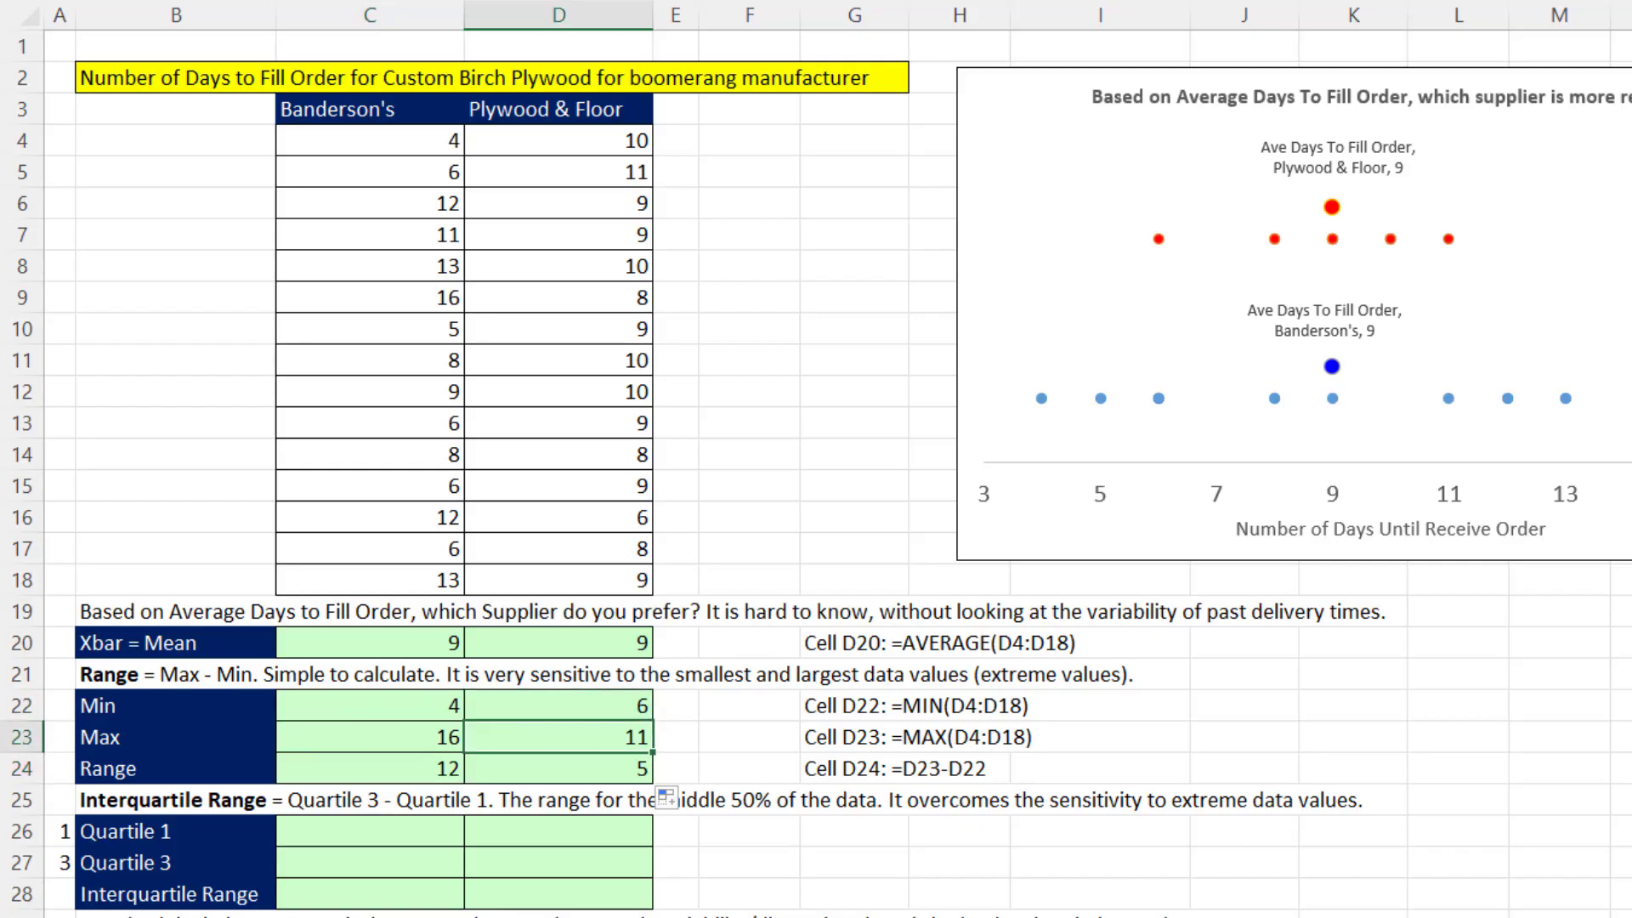
left_click(594, 762)
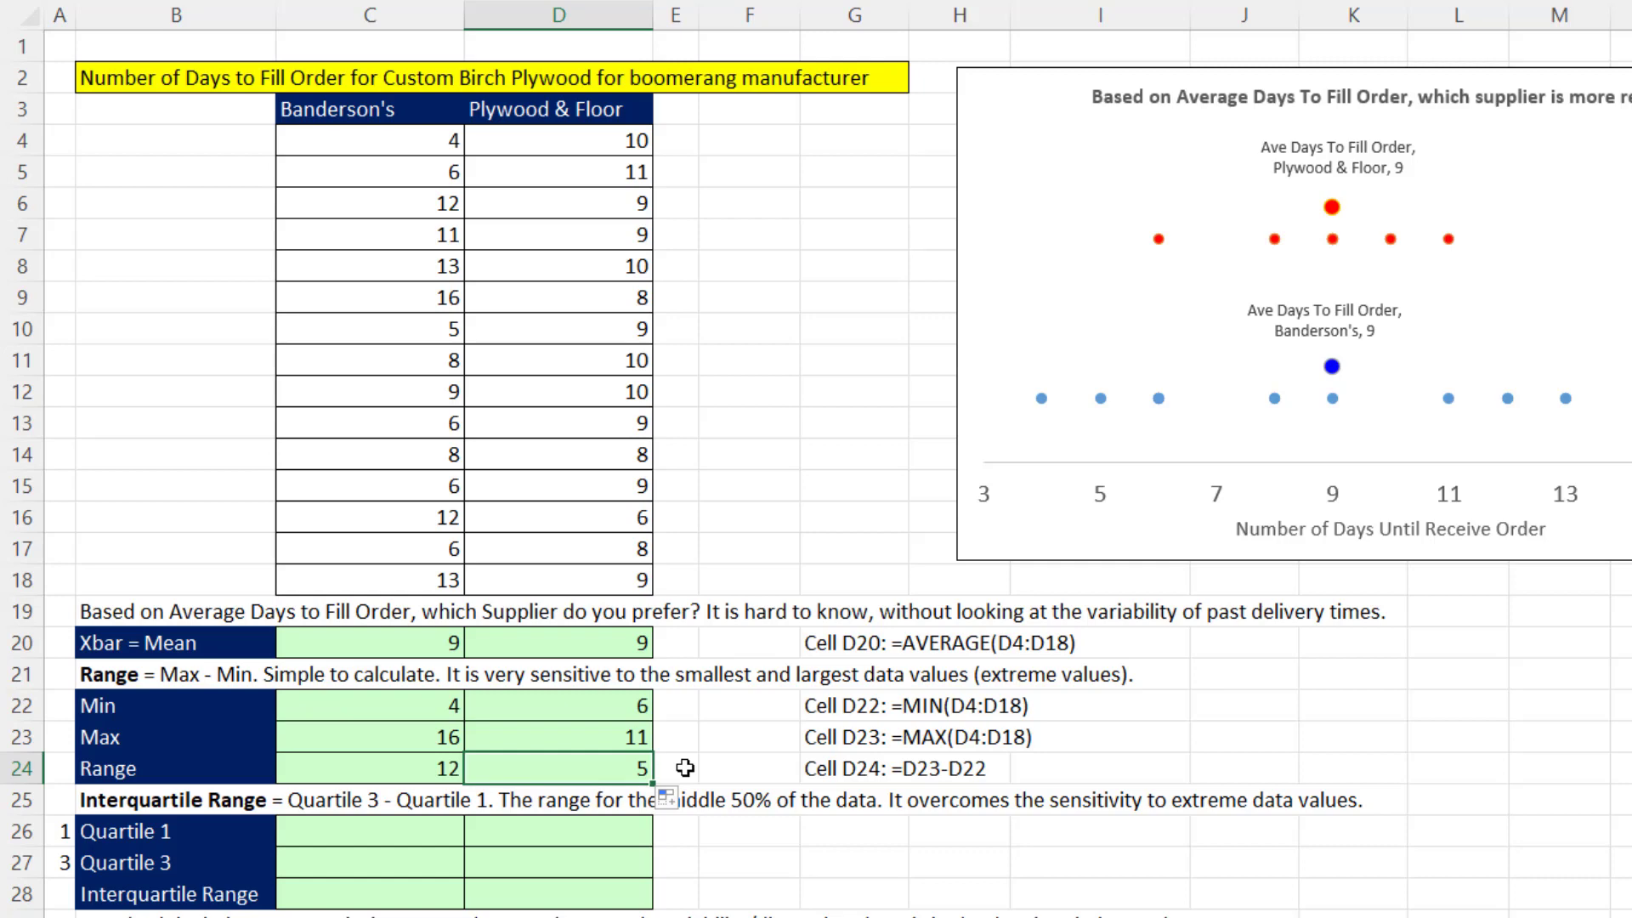
Calculate Banderson's first and third quartiles in C26 with one spilling formula, =QUARTILE.INC(C4:C18,$A$26:$A$27).
left_click(340, 833)
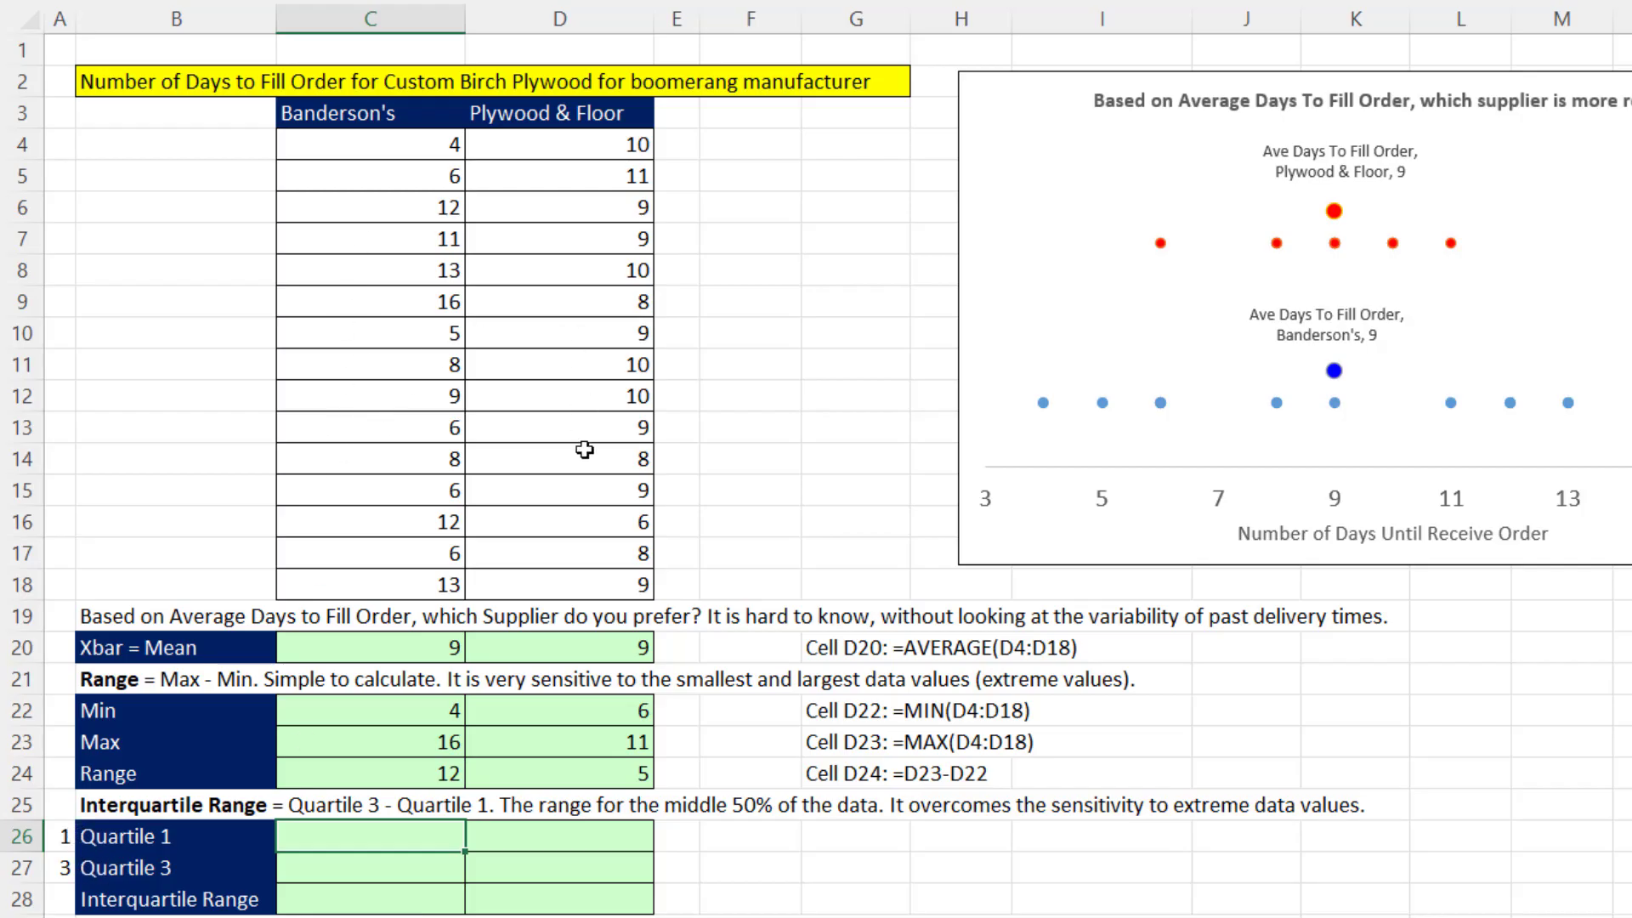
type("=qu")
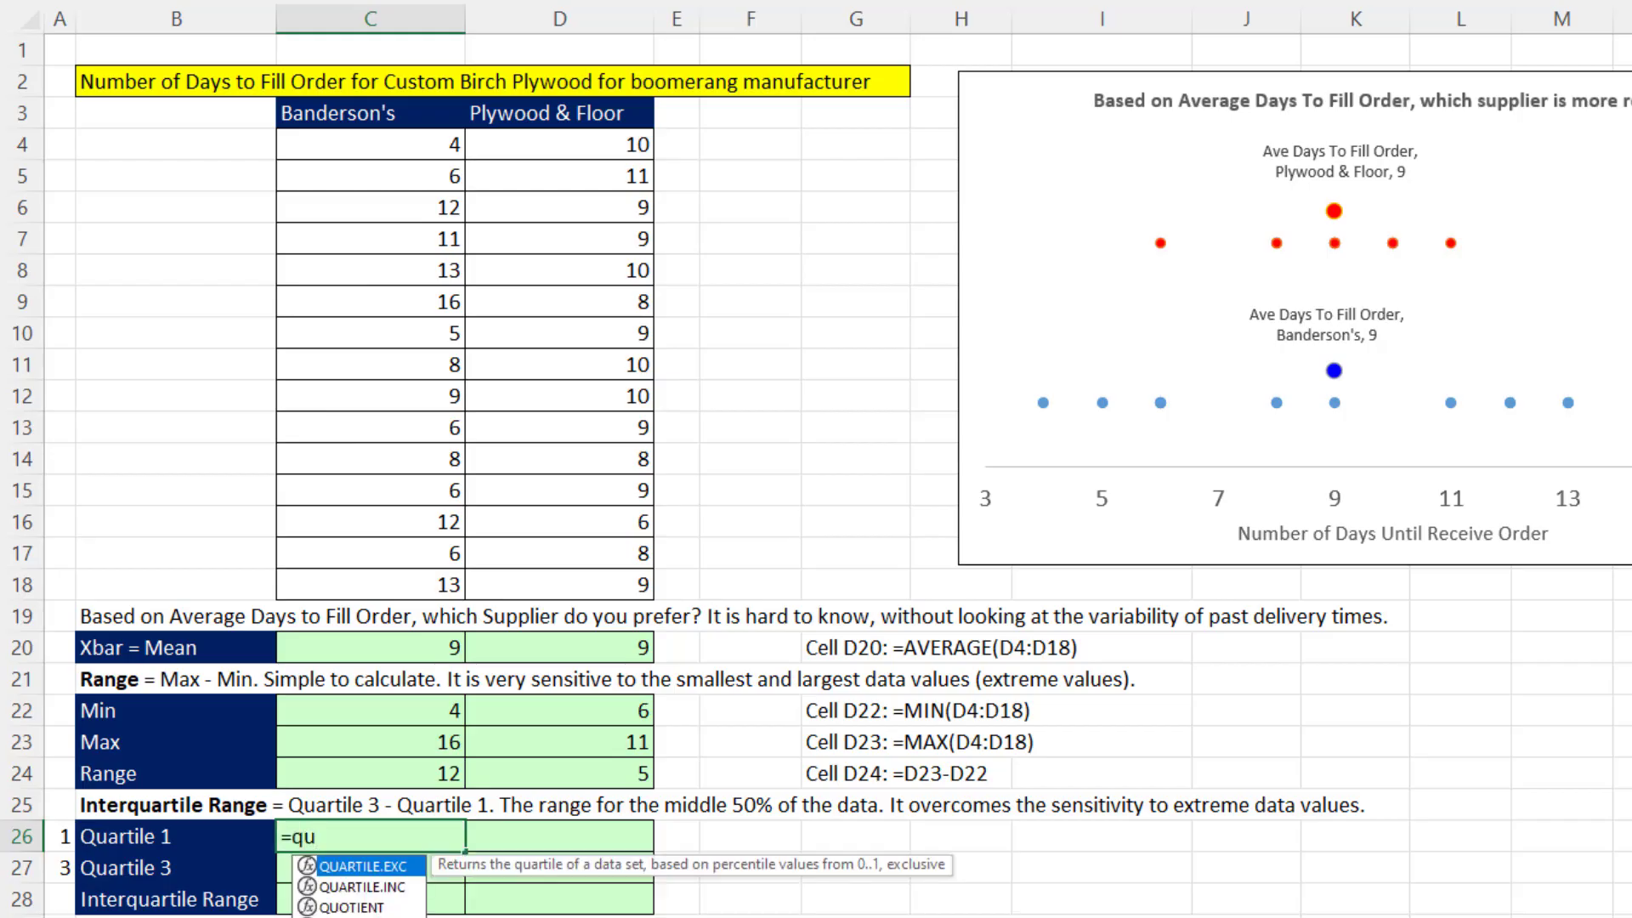
key("Down")
key("Tab")
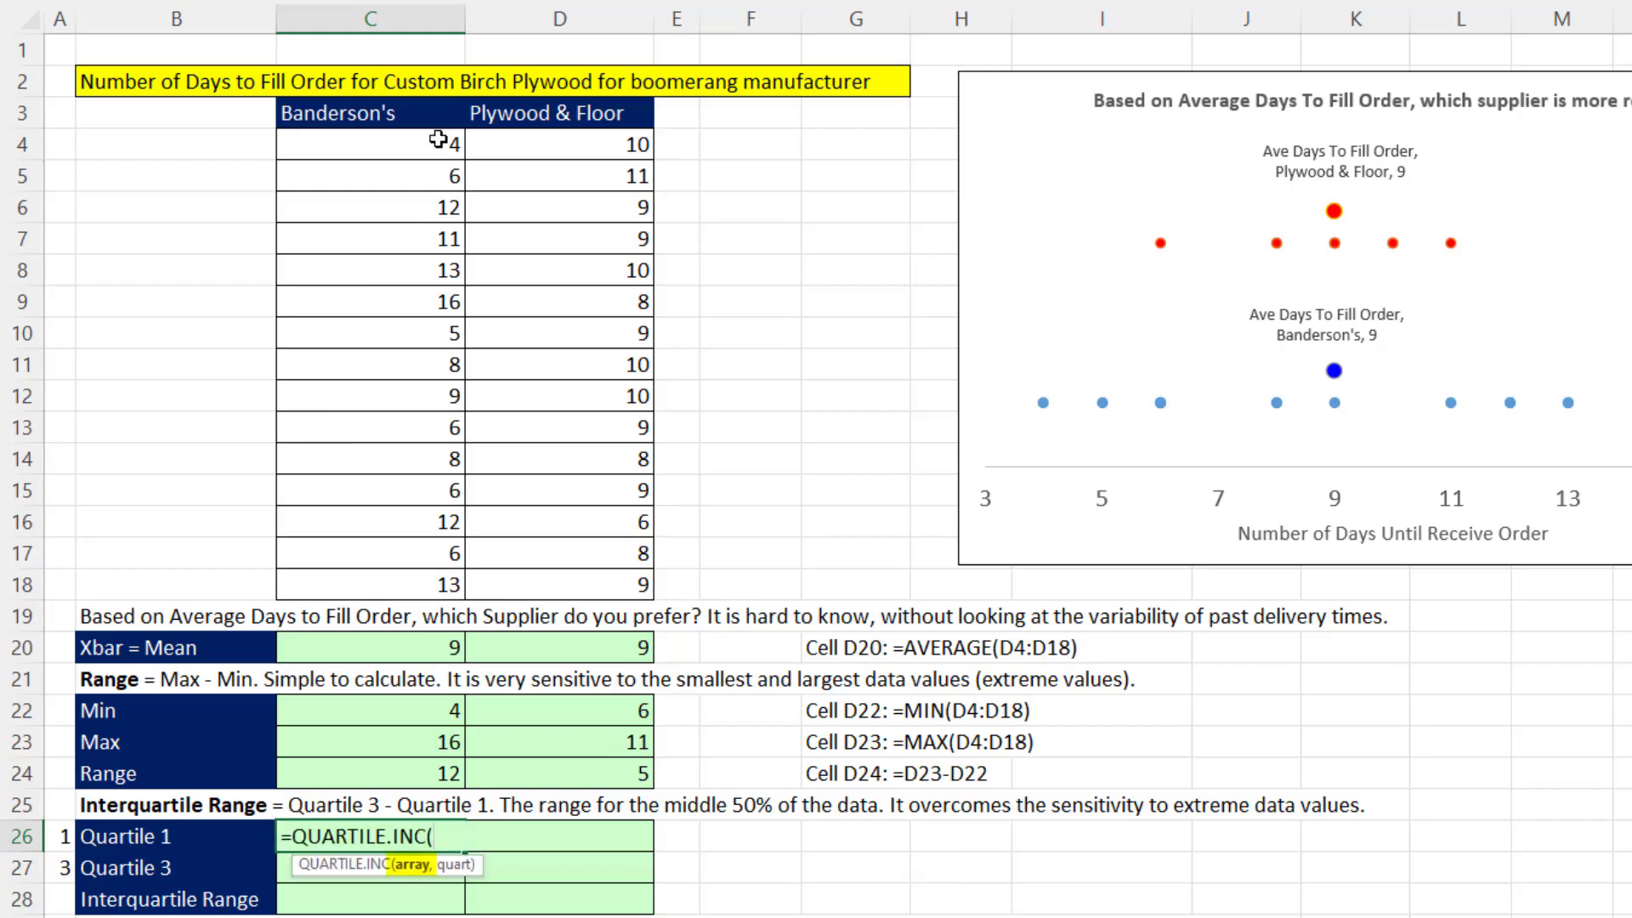
left_click_drag(425, 145, 414, 579)
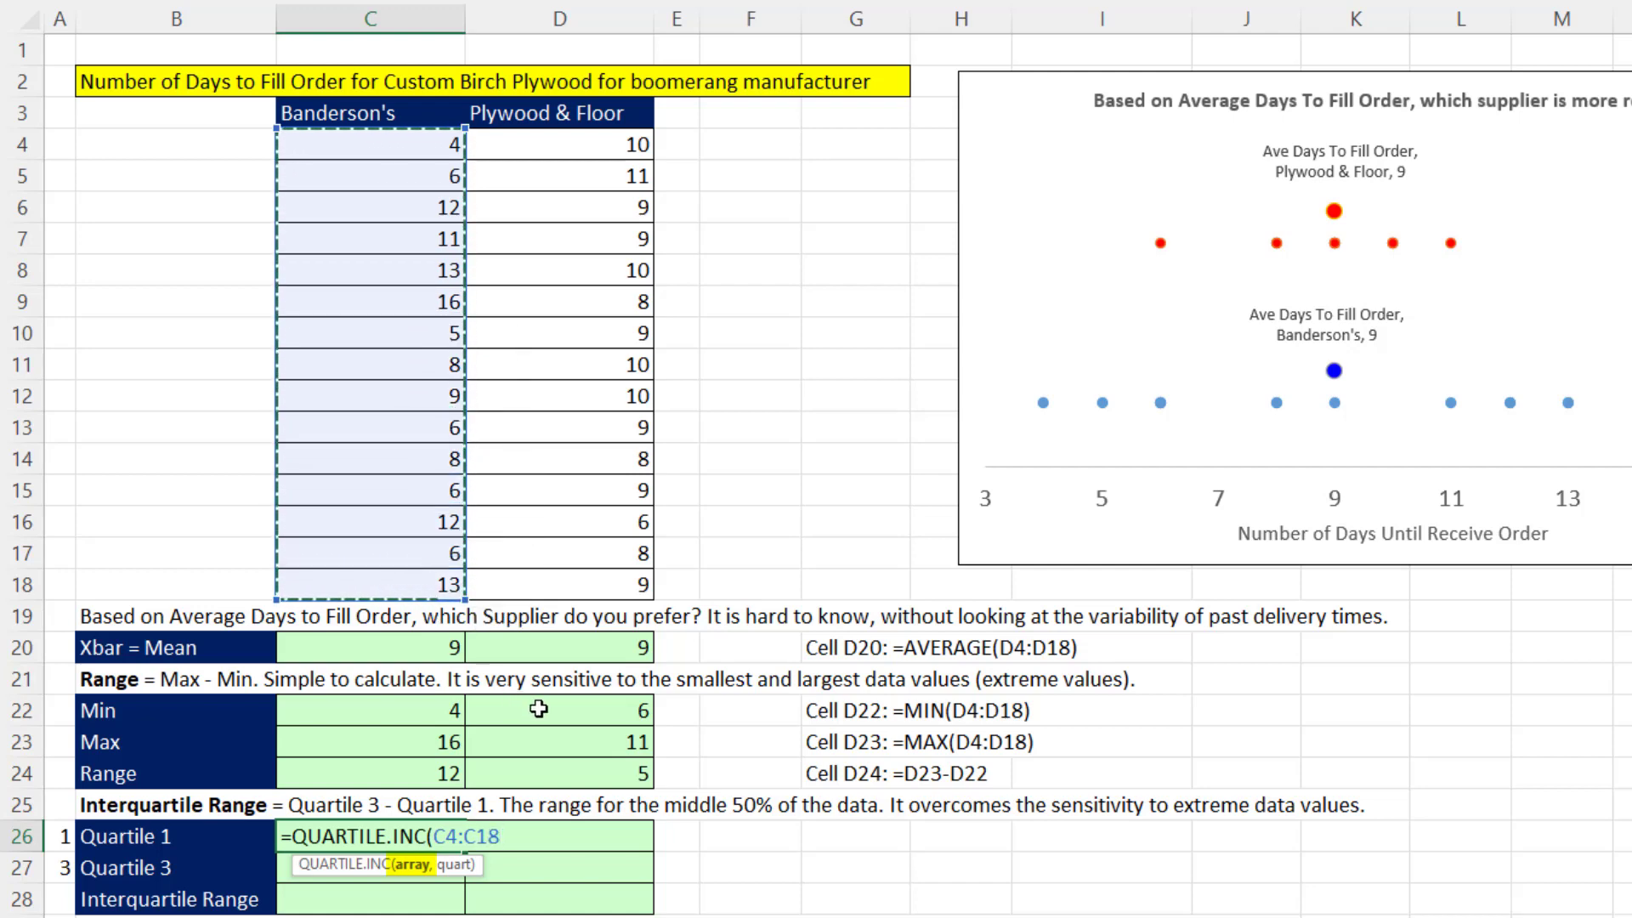
type(",")
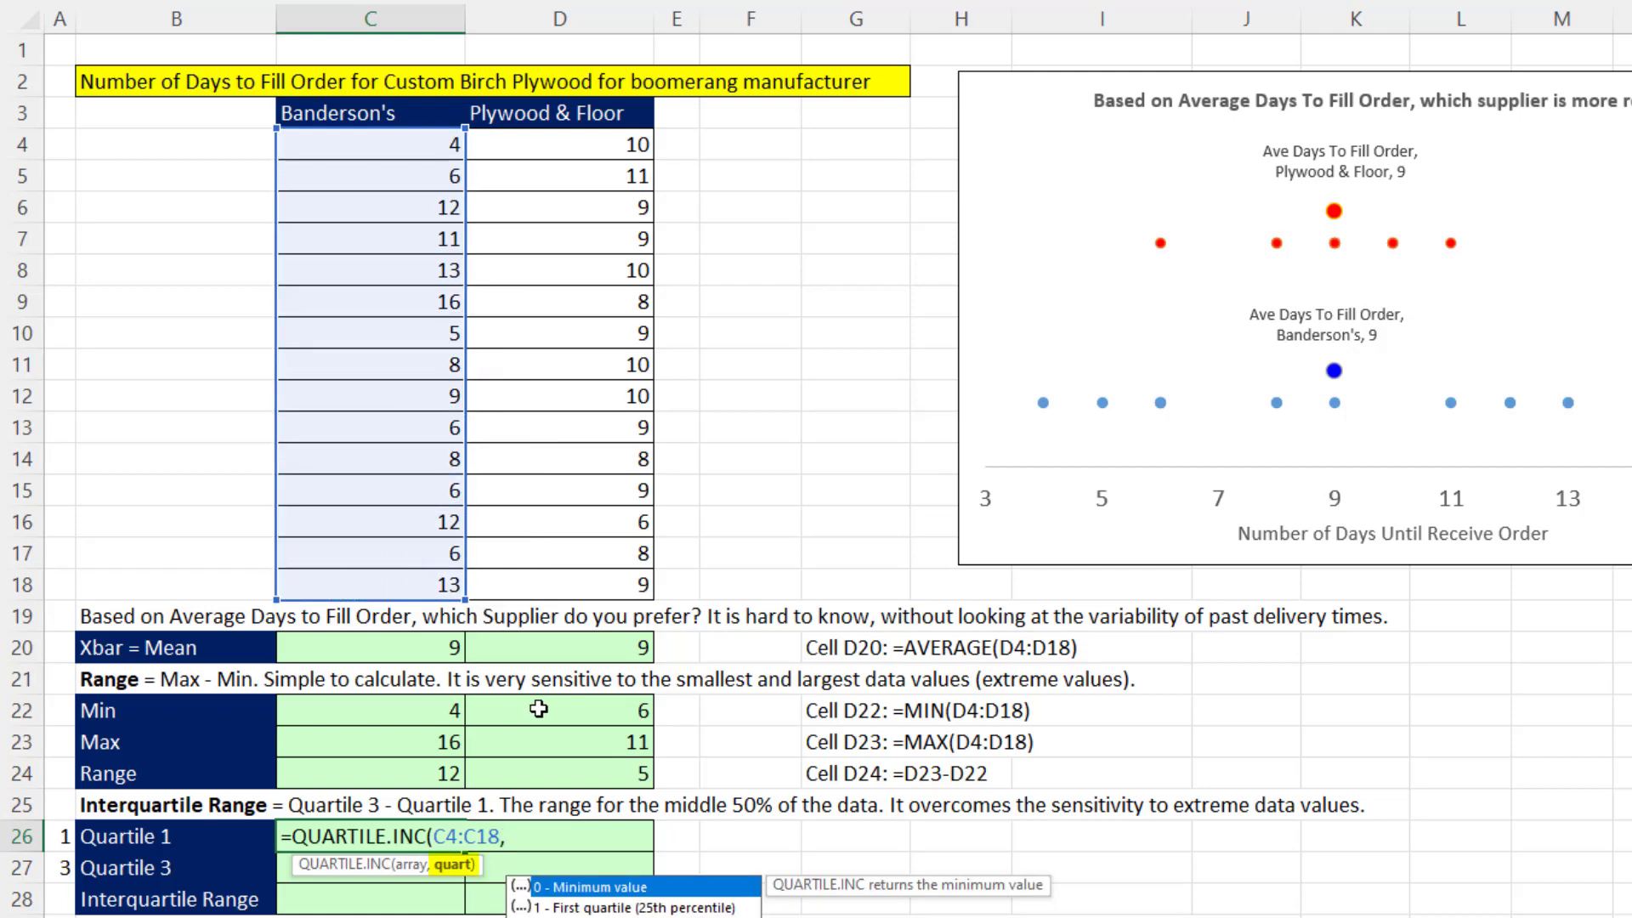
left_click(61, 841)
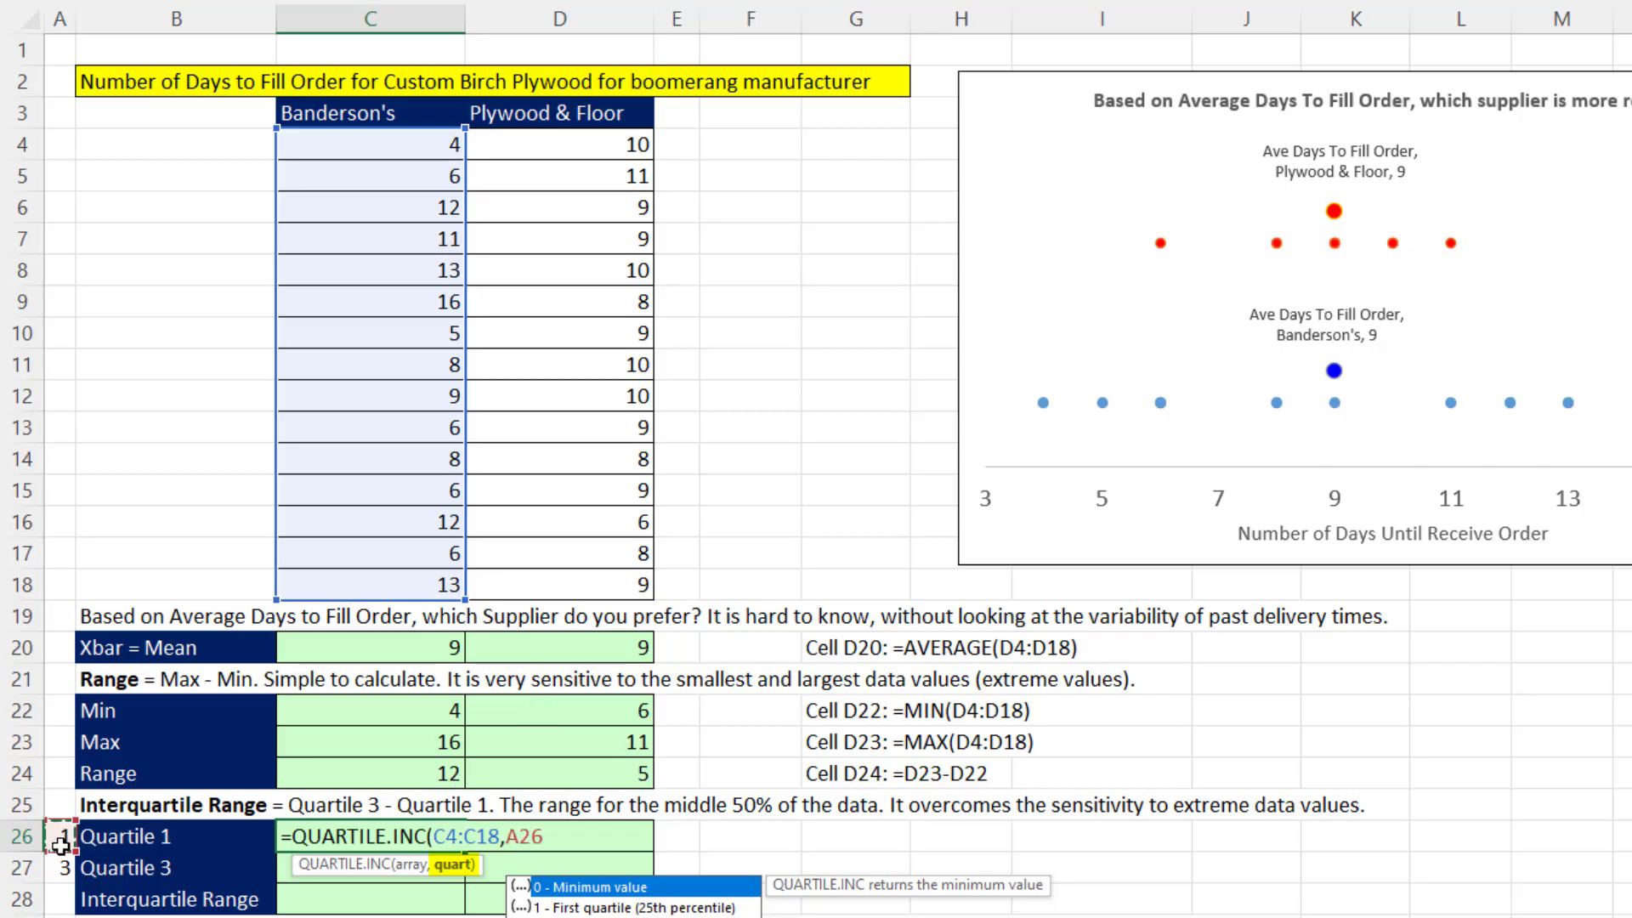
left_click_drag(60, 841, 61, 869)
key("F4")
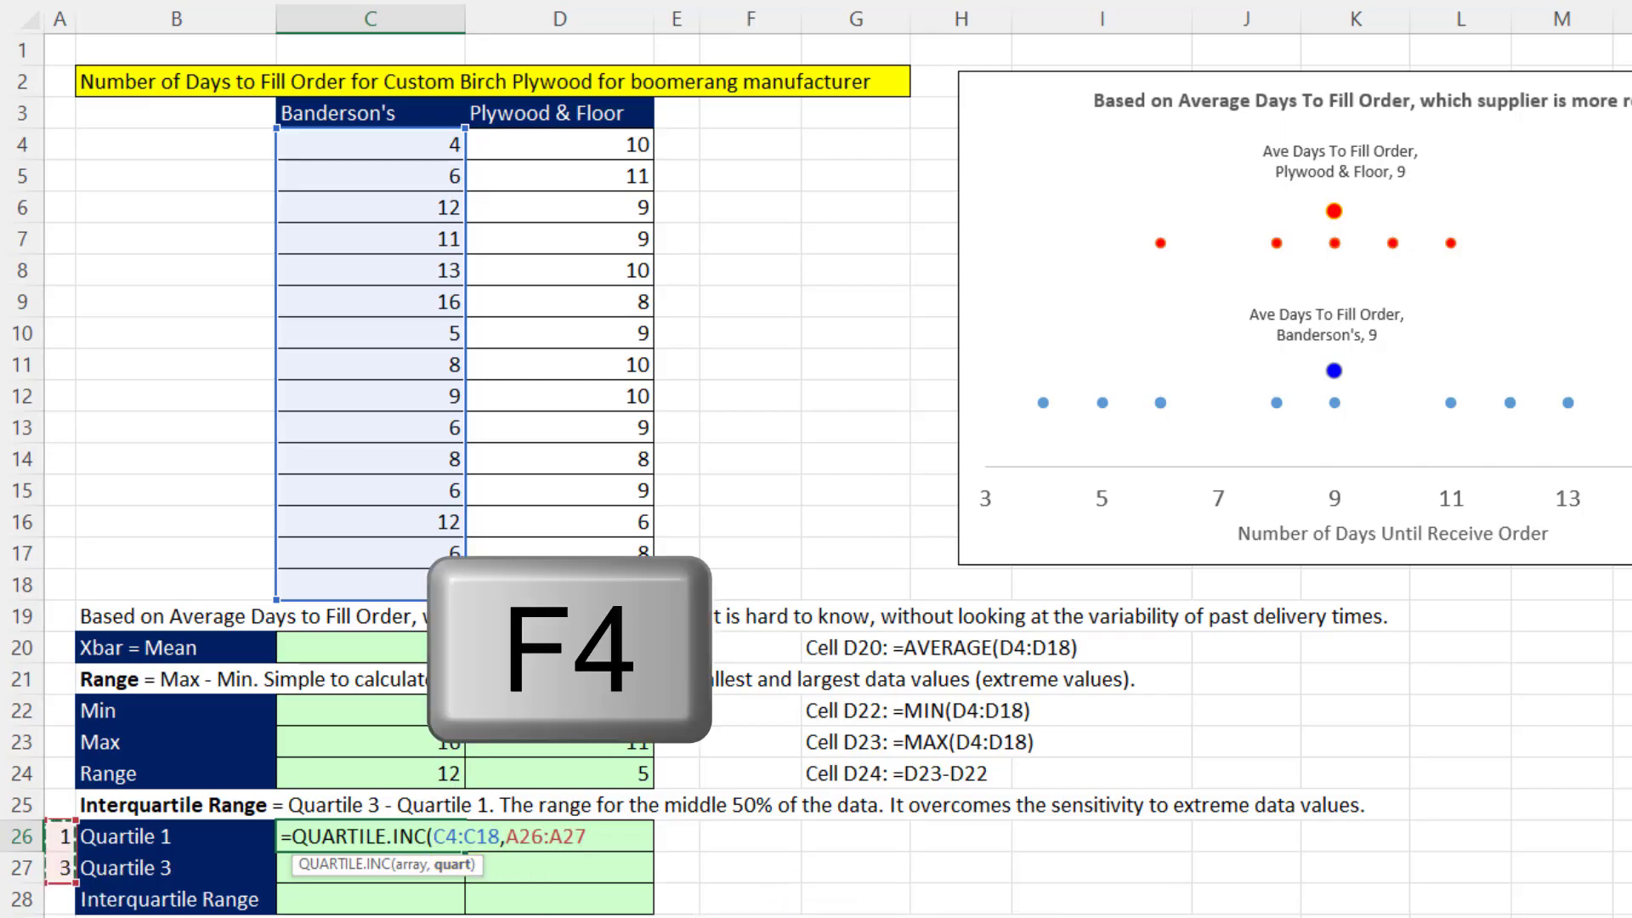
key("F4")
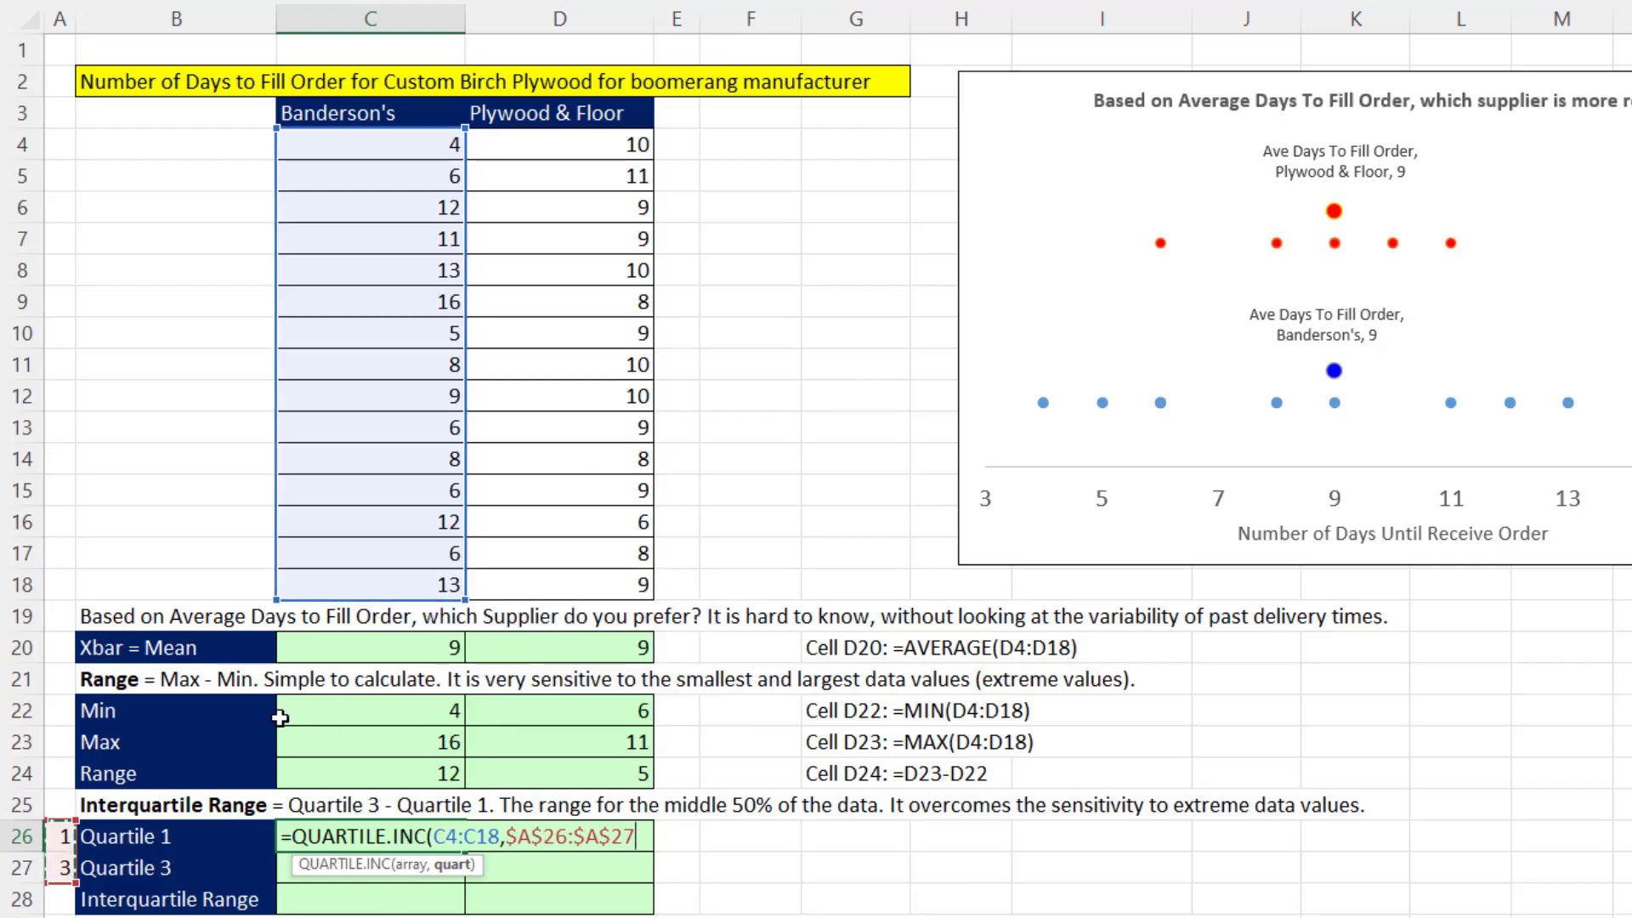
key("ctrl+Return")
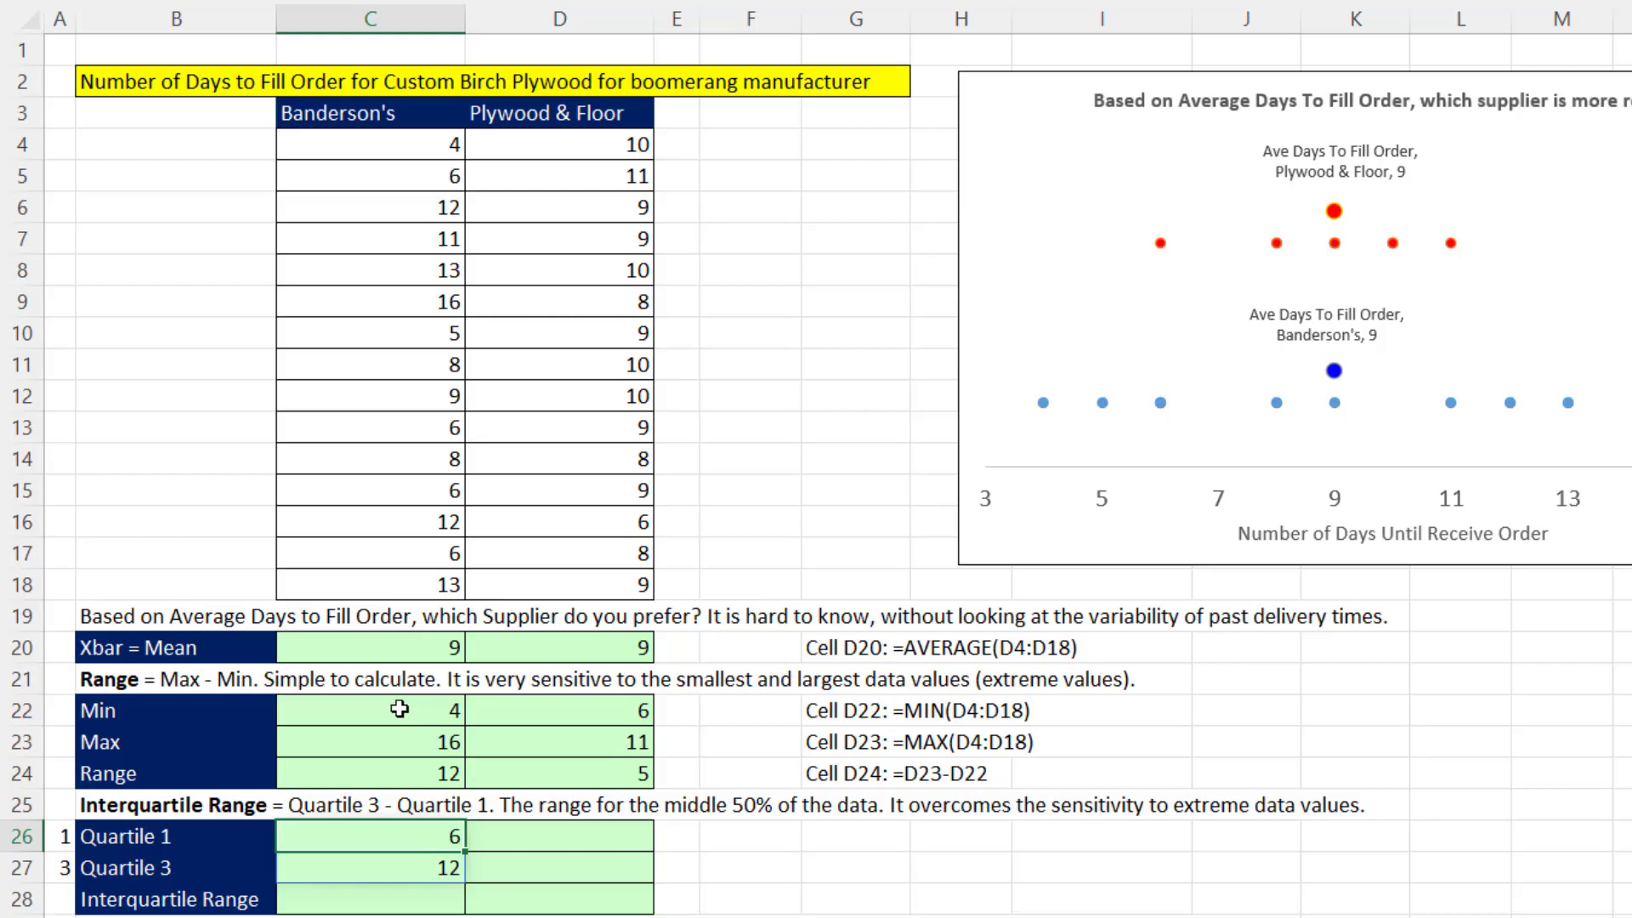
Copy the quartile formula from C26 to D26 for Plywood & Floor and check its cell references.
left_click(397, 709)
left_click_drag(396, 710, 404, 780)
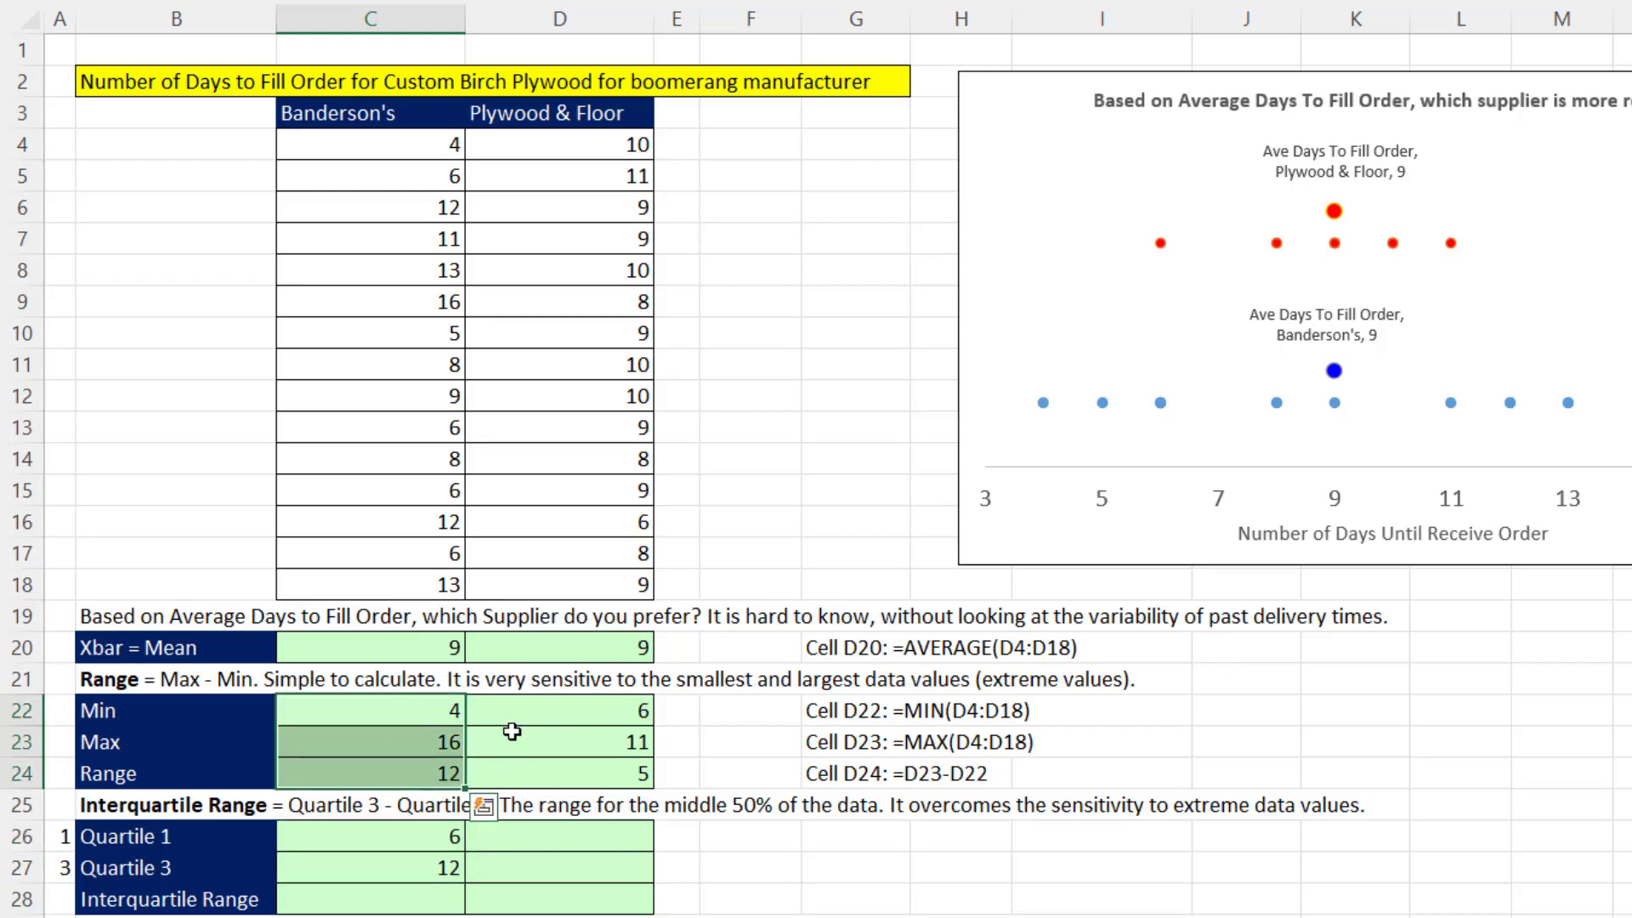
left_click(432, 841)
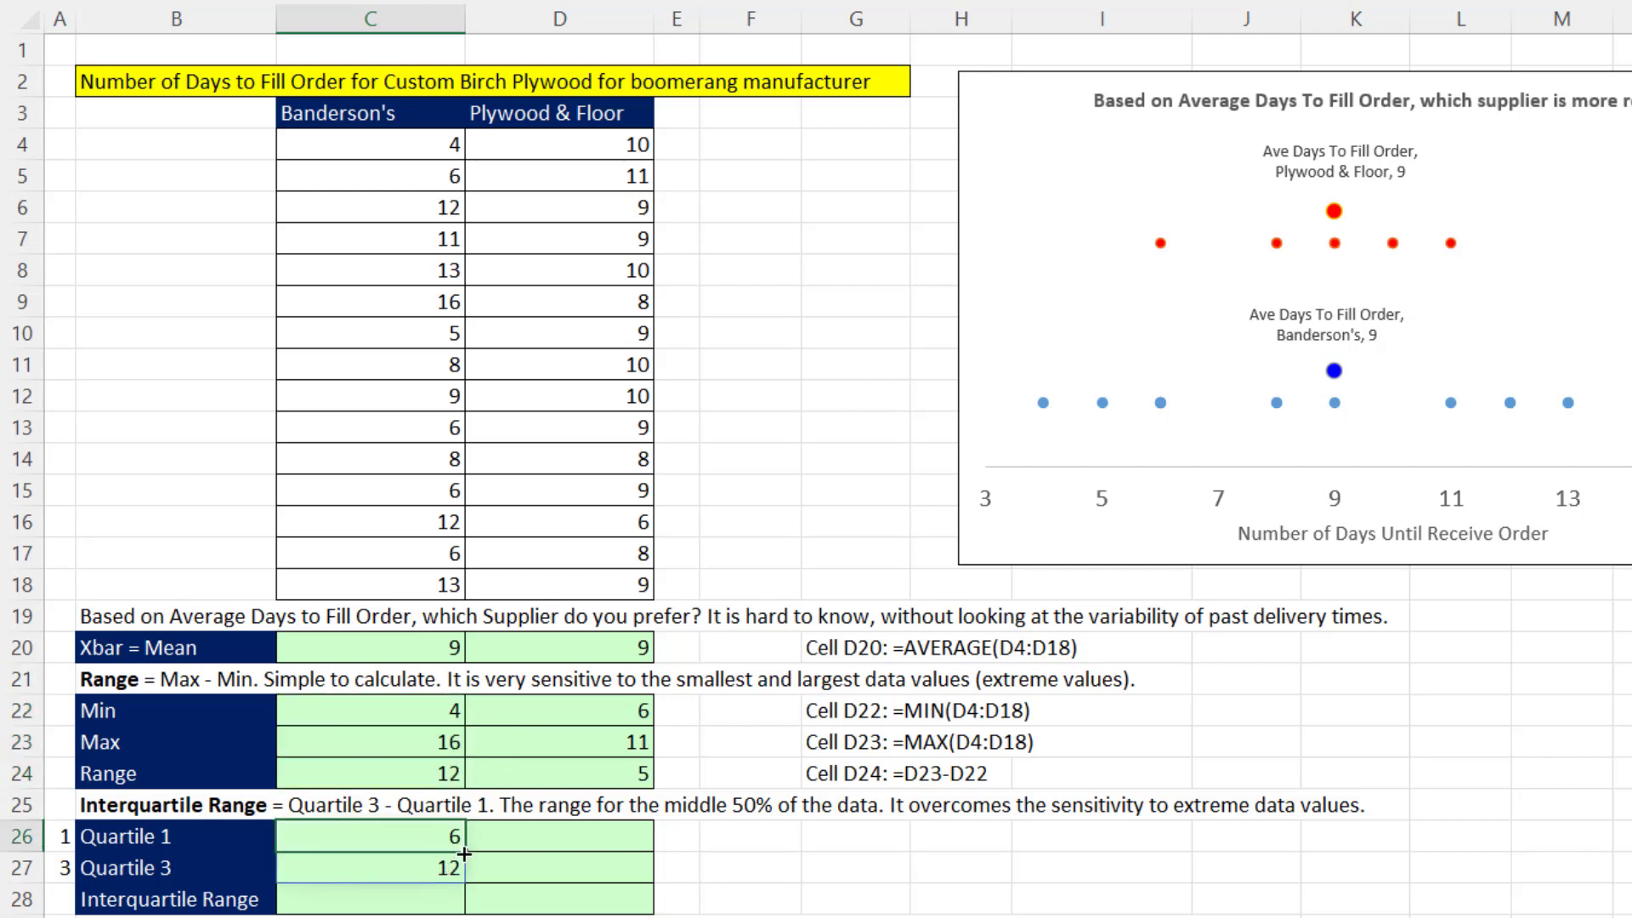
left_click_drag(464, 854, 603, 847)
left_click(599, 841)
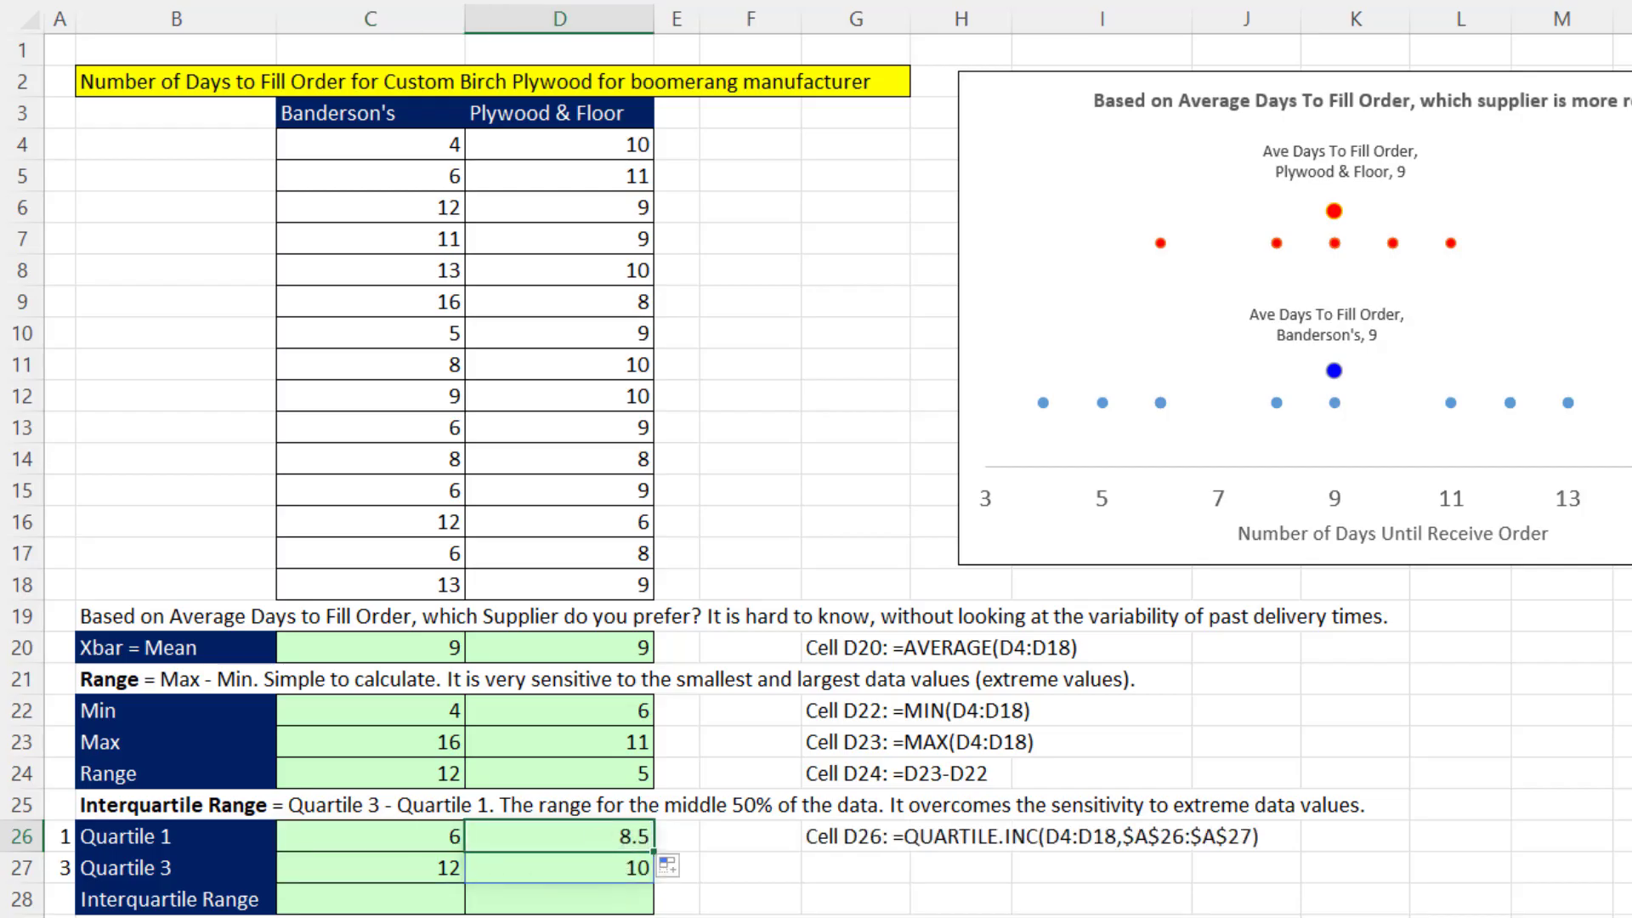
key("F2")
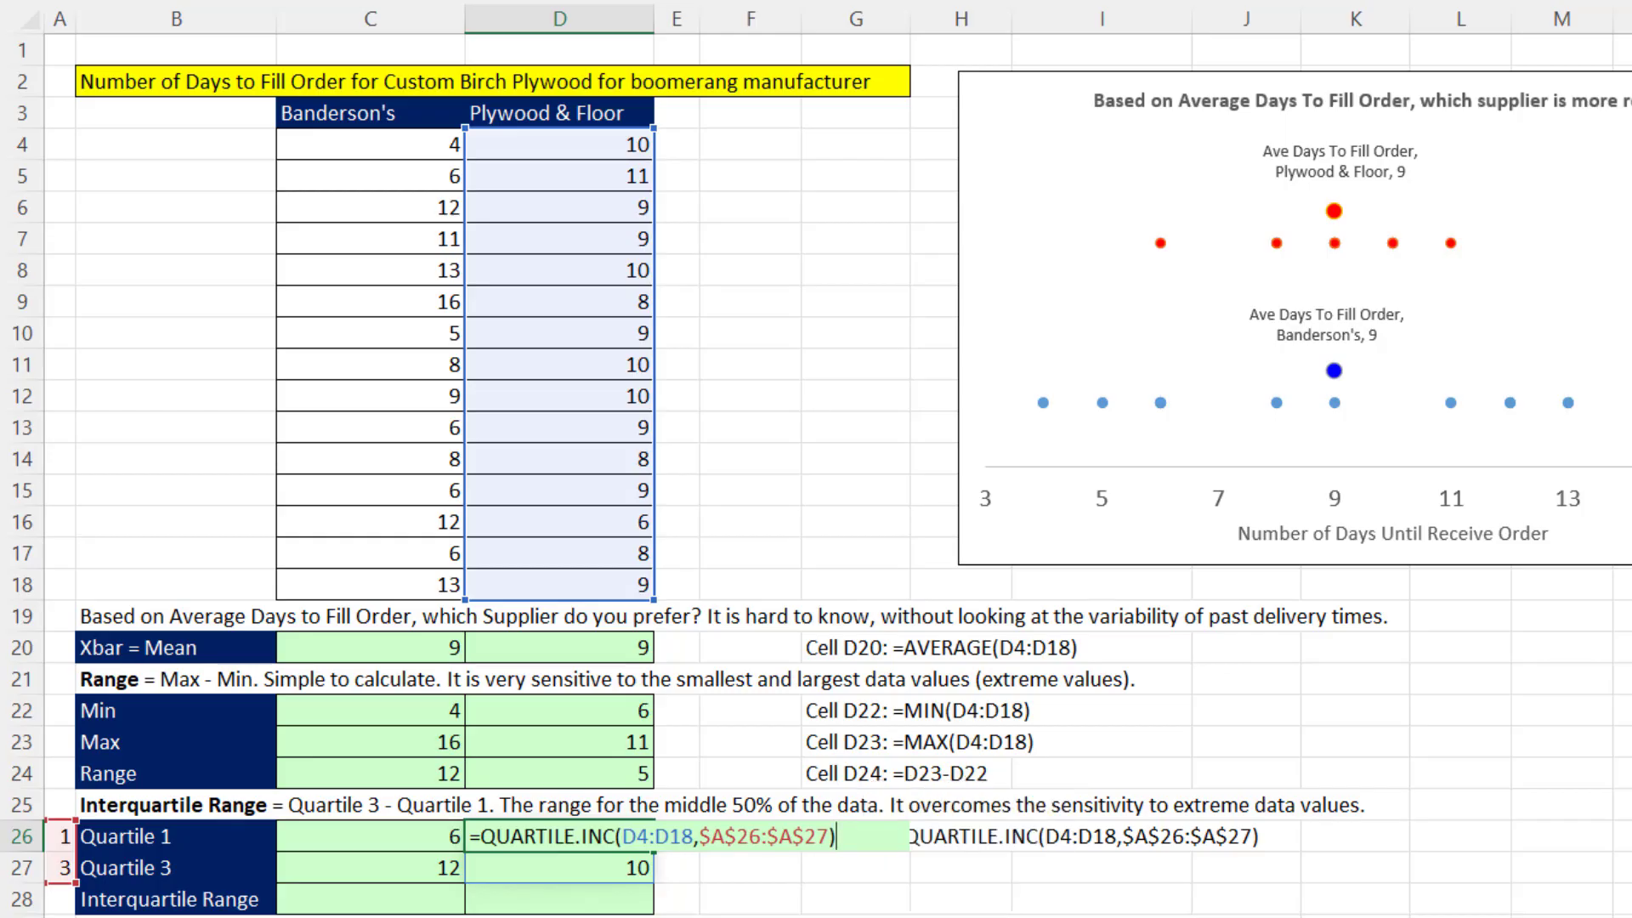
Calculate Banderson's interquartile range in C28 with =C27-C26.
left_click(429, 897)
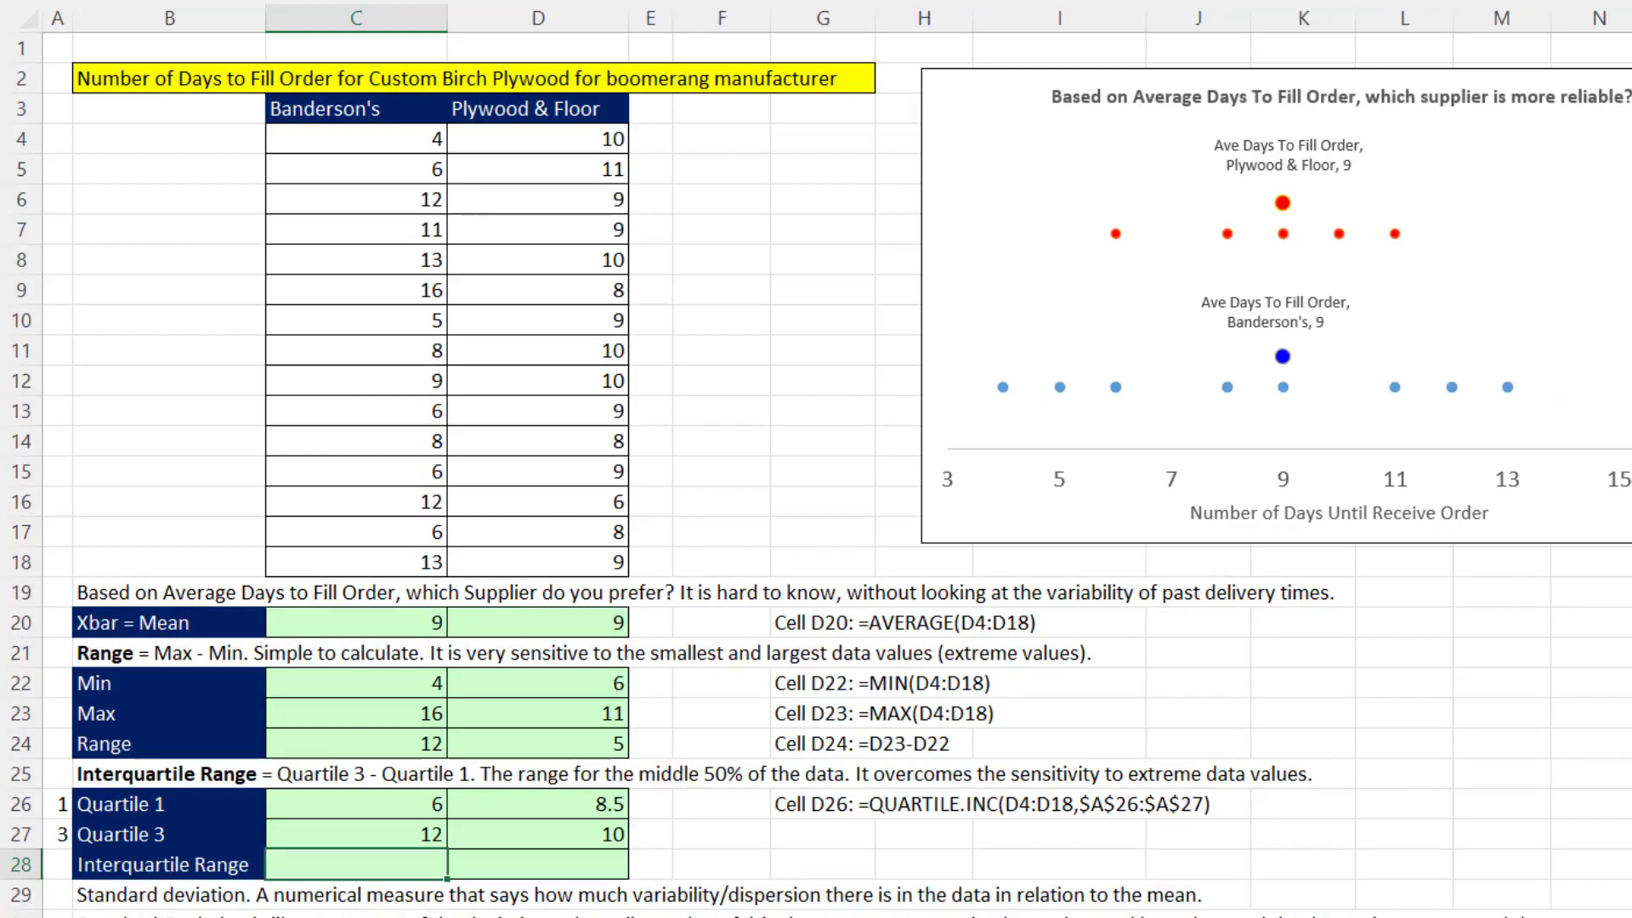
type("=")
key("Up")
type("-")
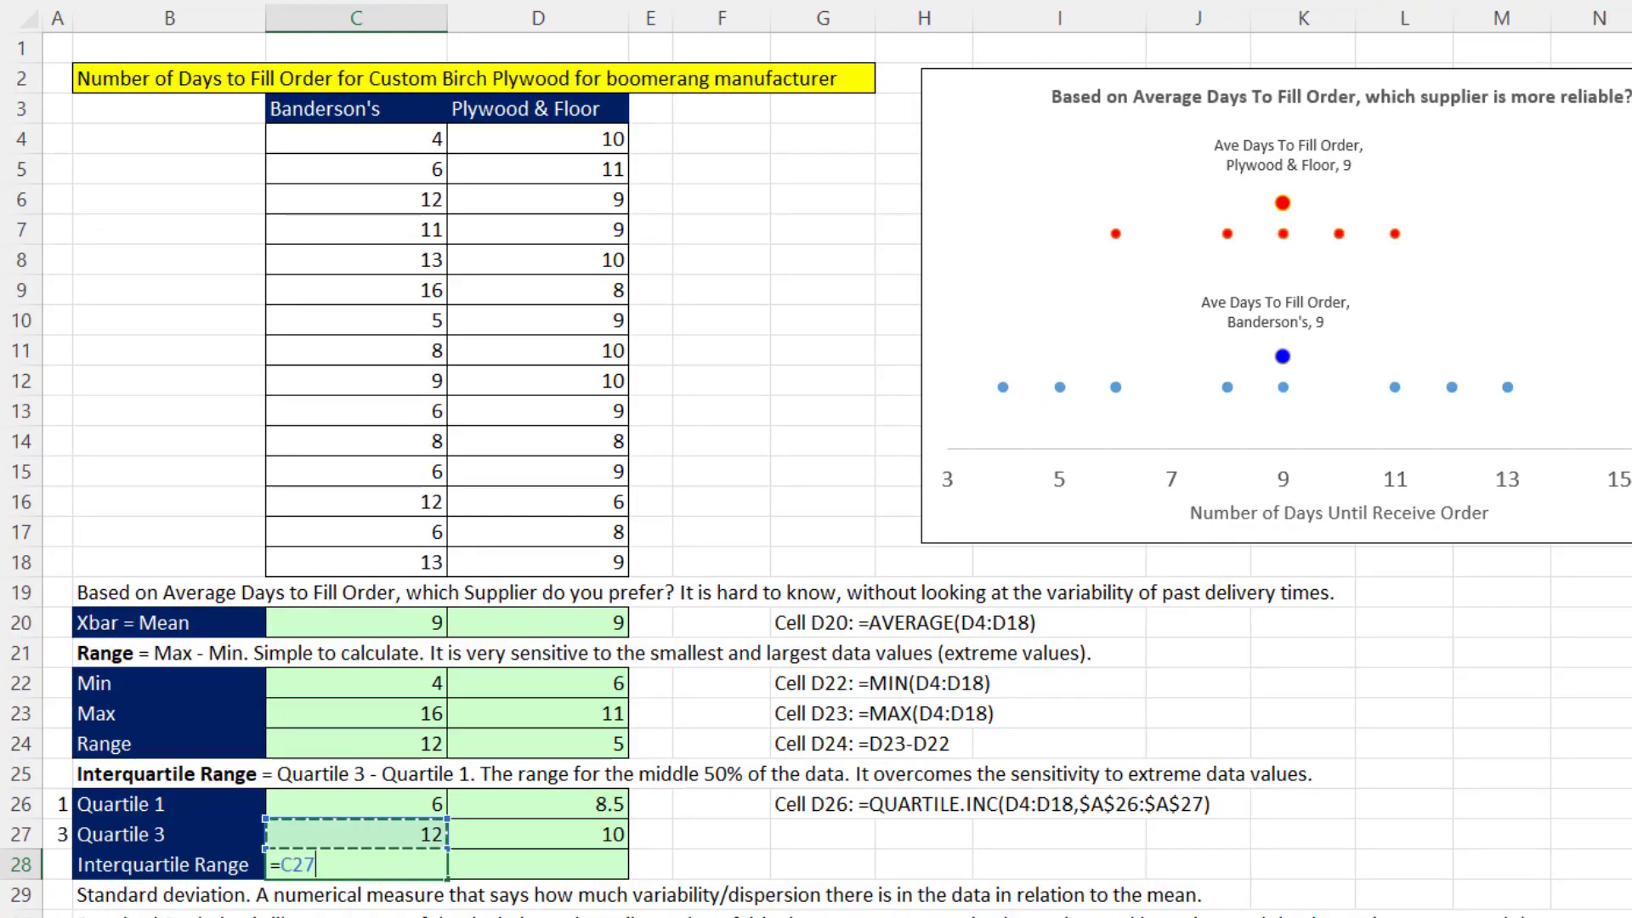
key("Up")
key("Up")
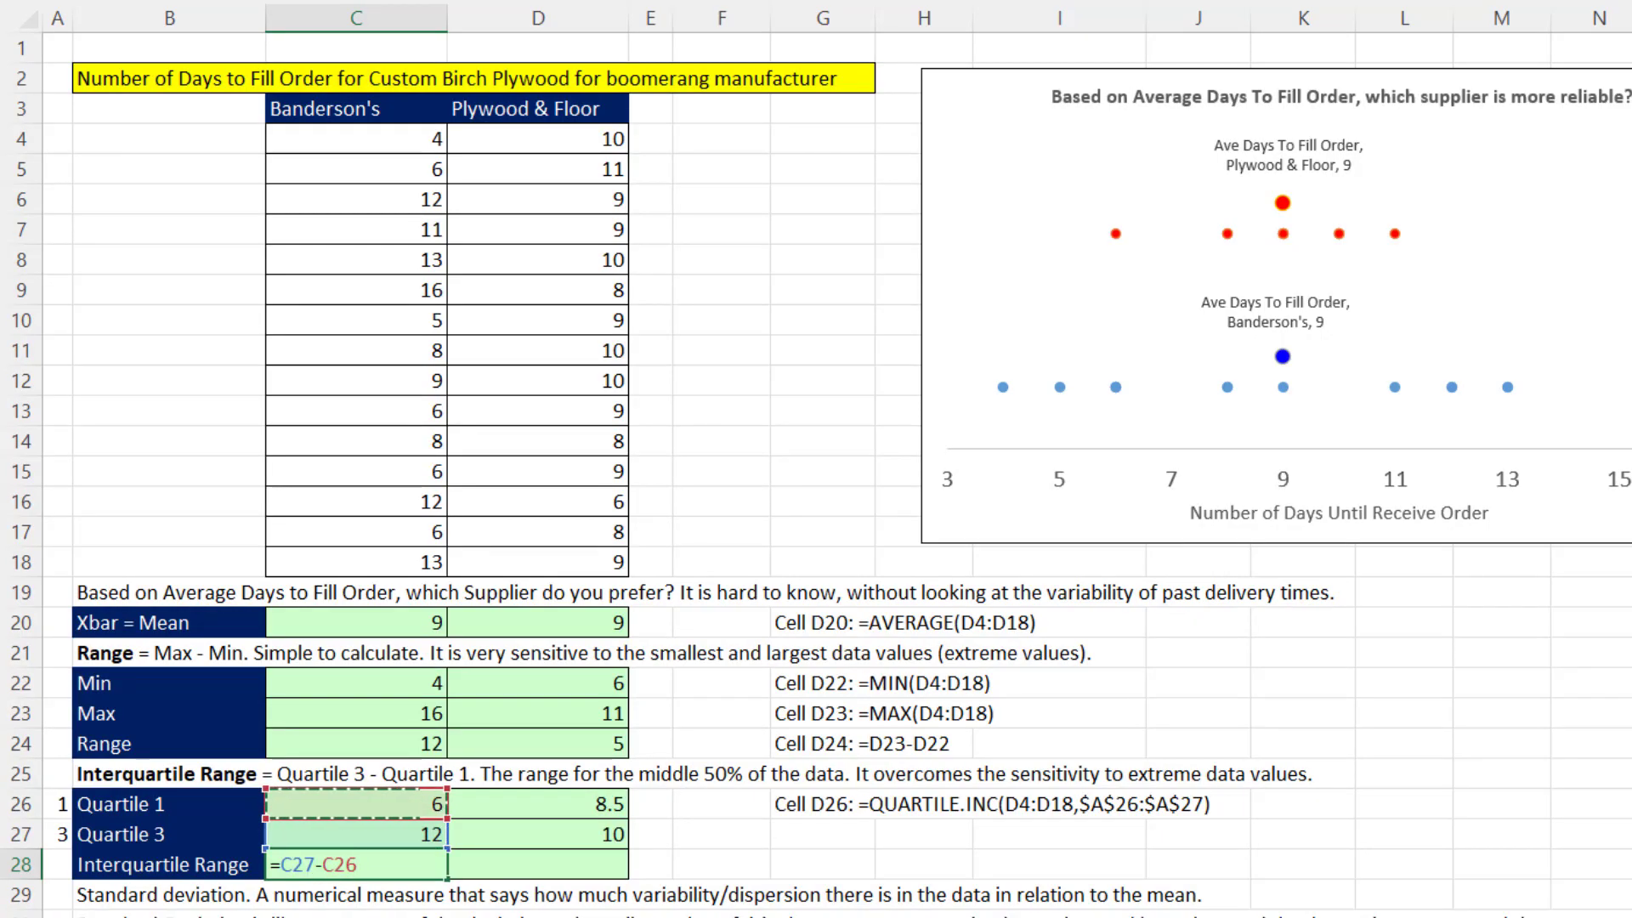
key("ctrl+Return")
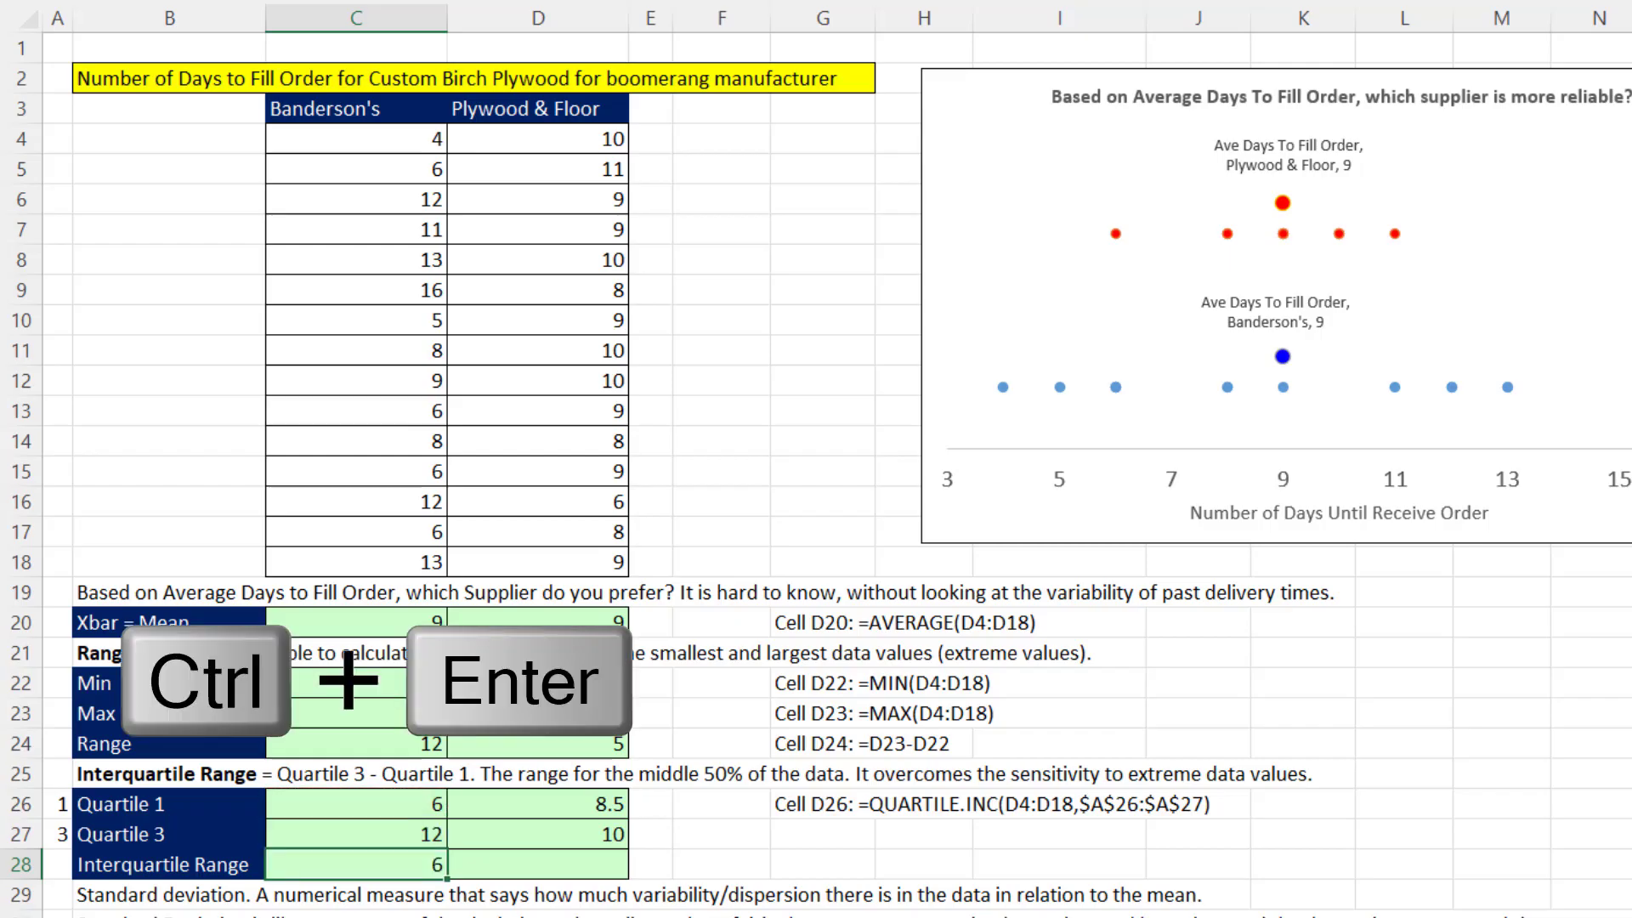
Copy the interquartile range formula from C28 to D28 and compare the two suppliers' results.
left_click_drag(448, 884, 627, 886)
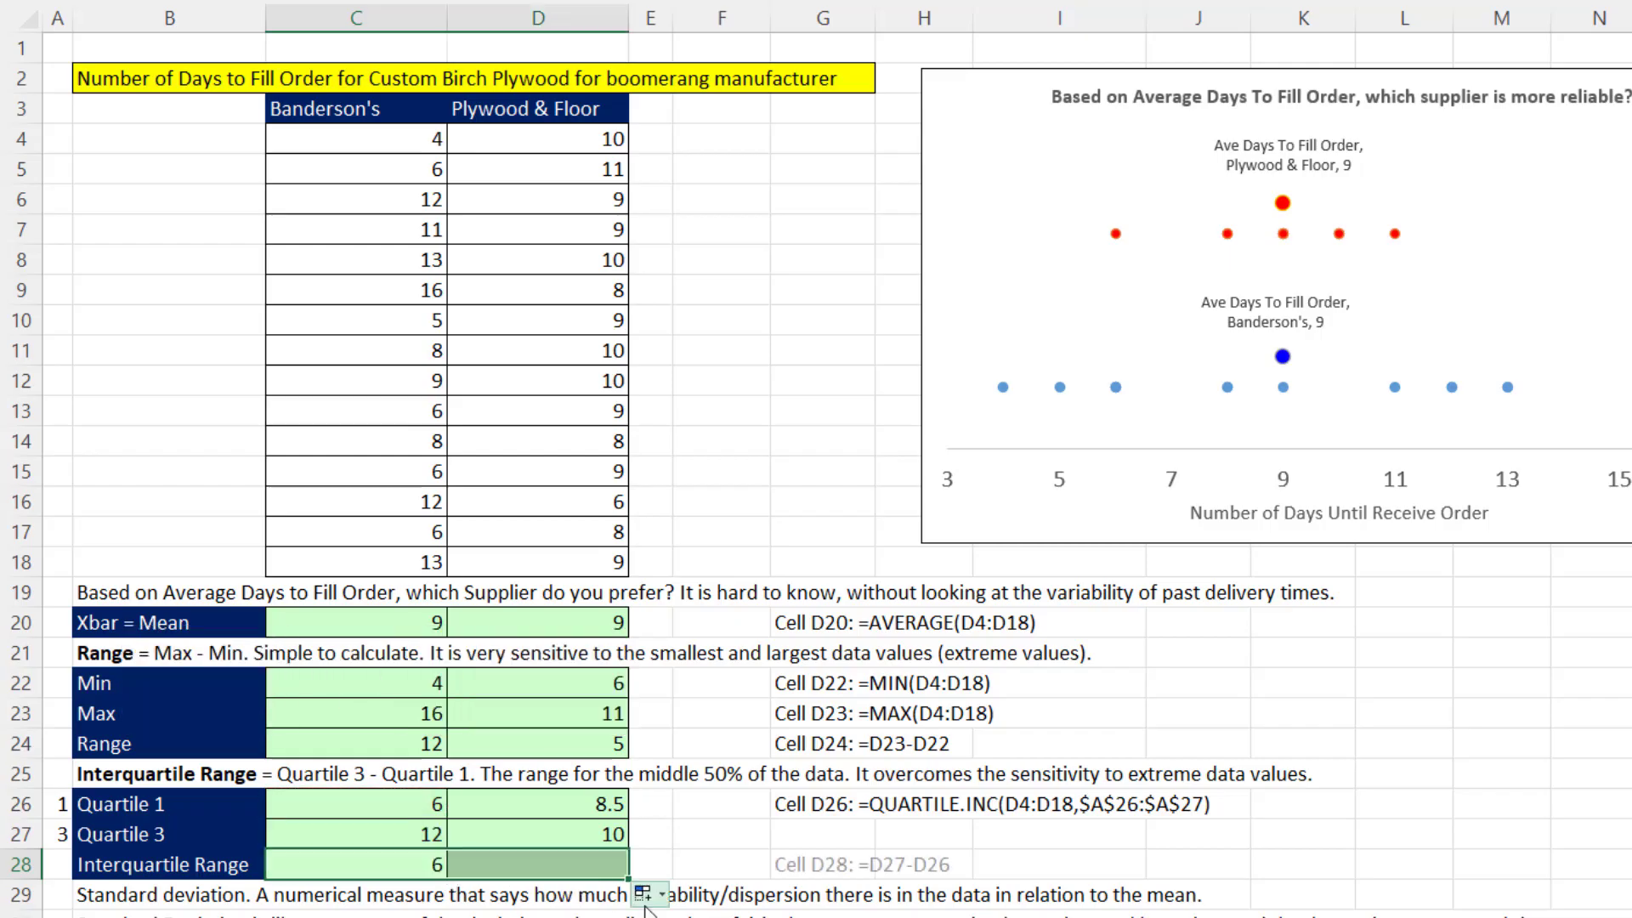
left_click(400, 866)
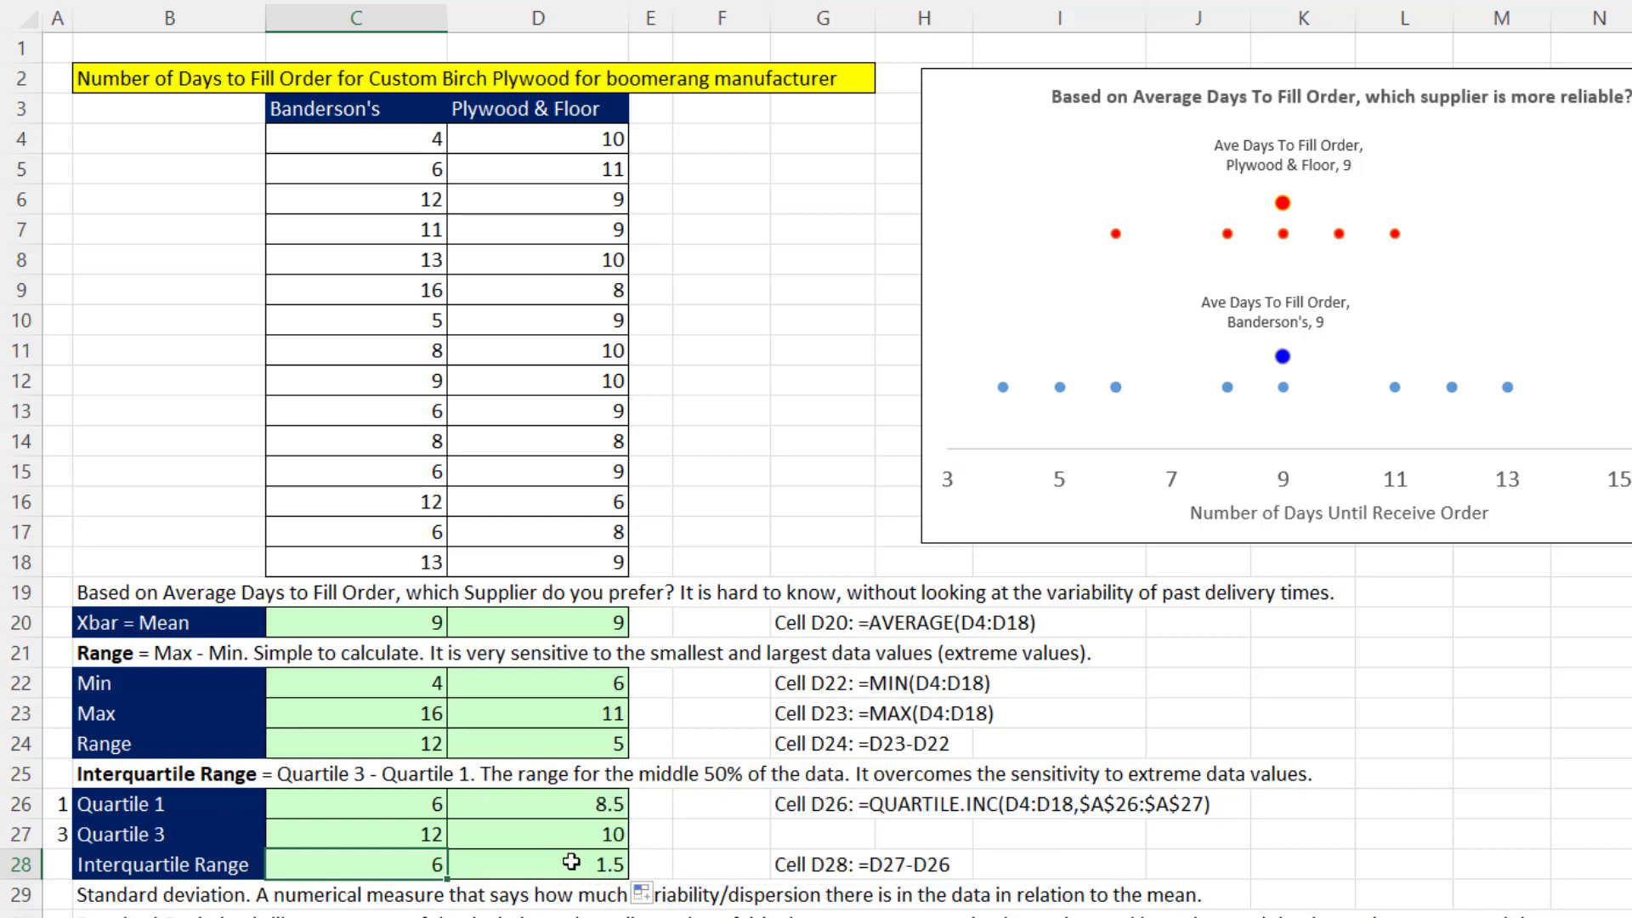
left_click(571, 862)
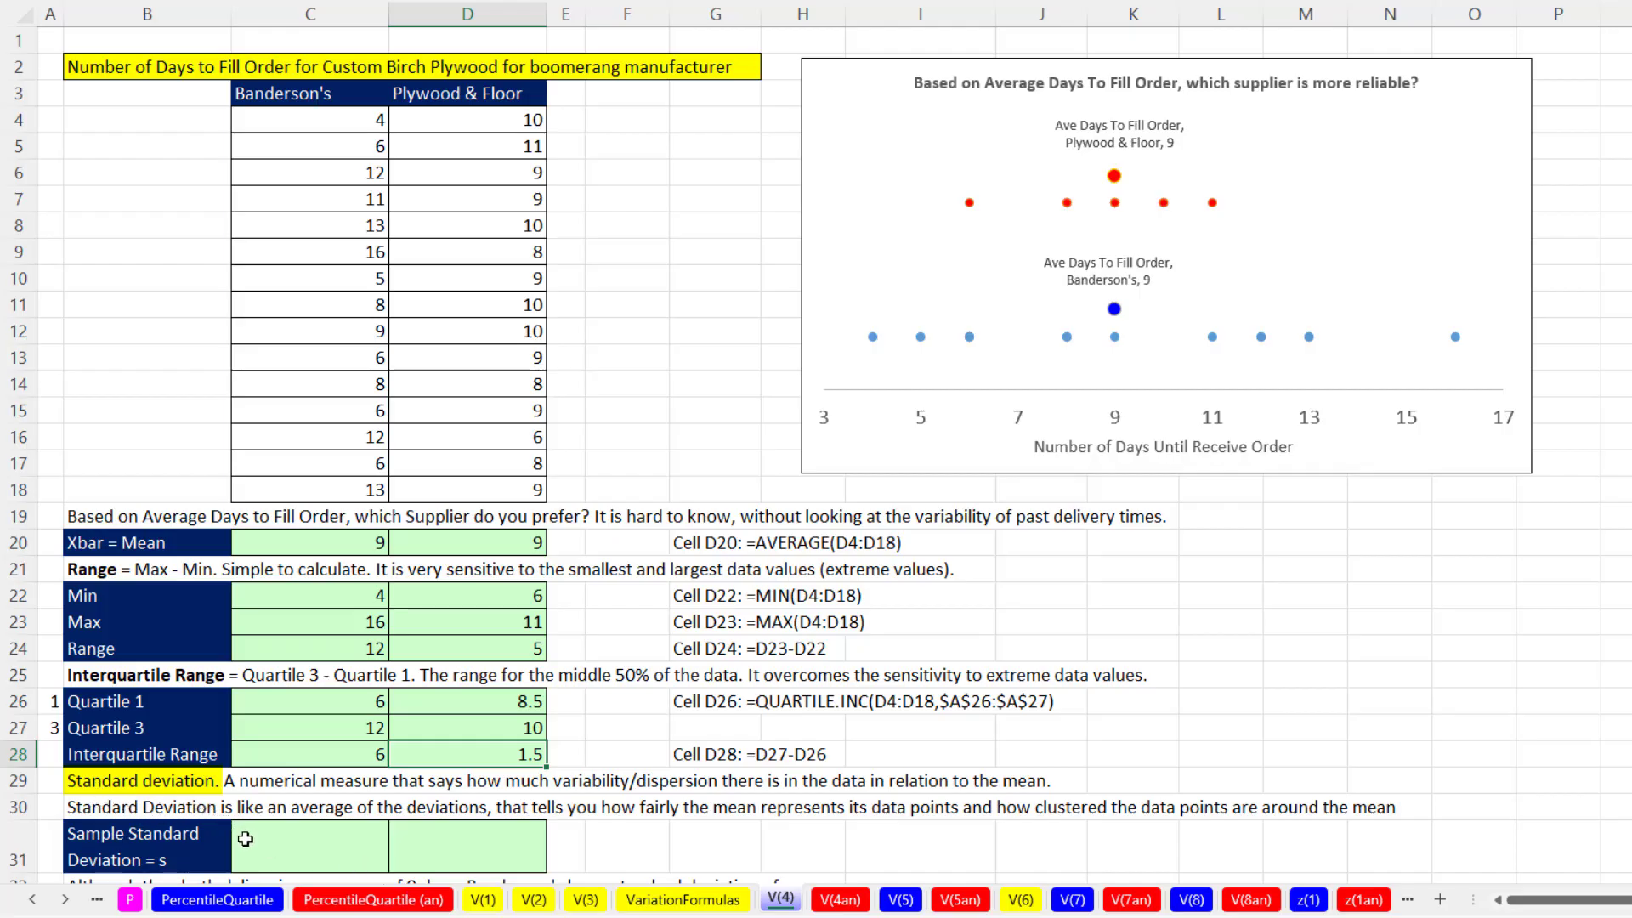
Calculate Banderson's sample standard deviation in C31 with =STDEV.S(C4:C18).
left_click(244, 836)
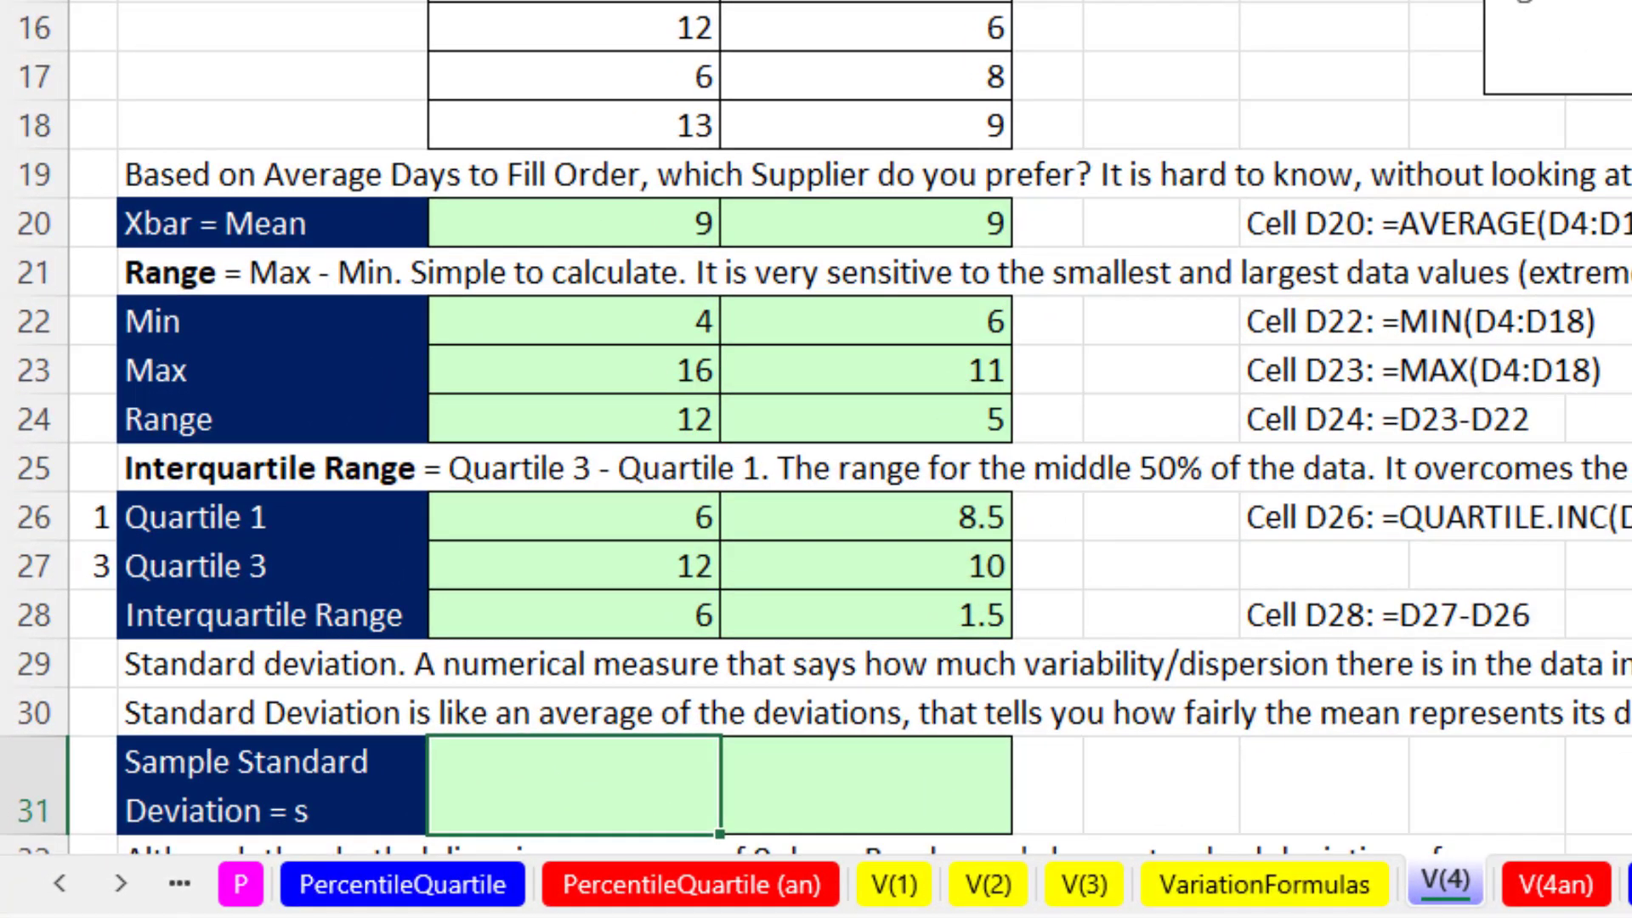
type("=s")
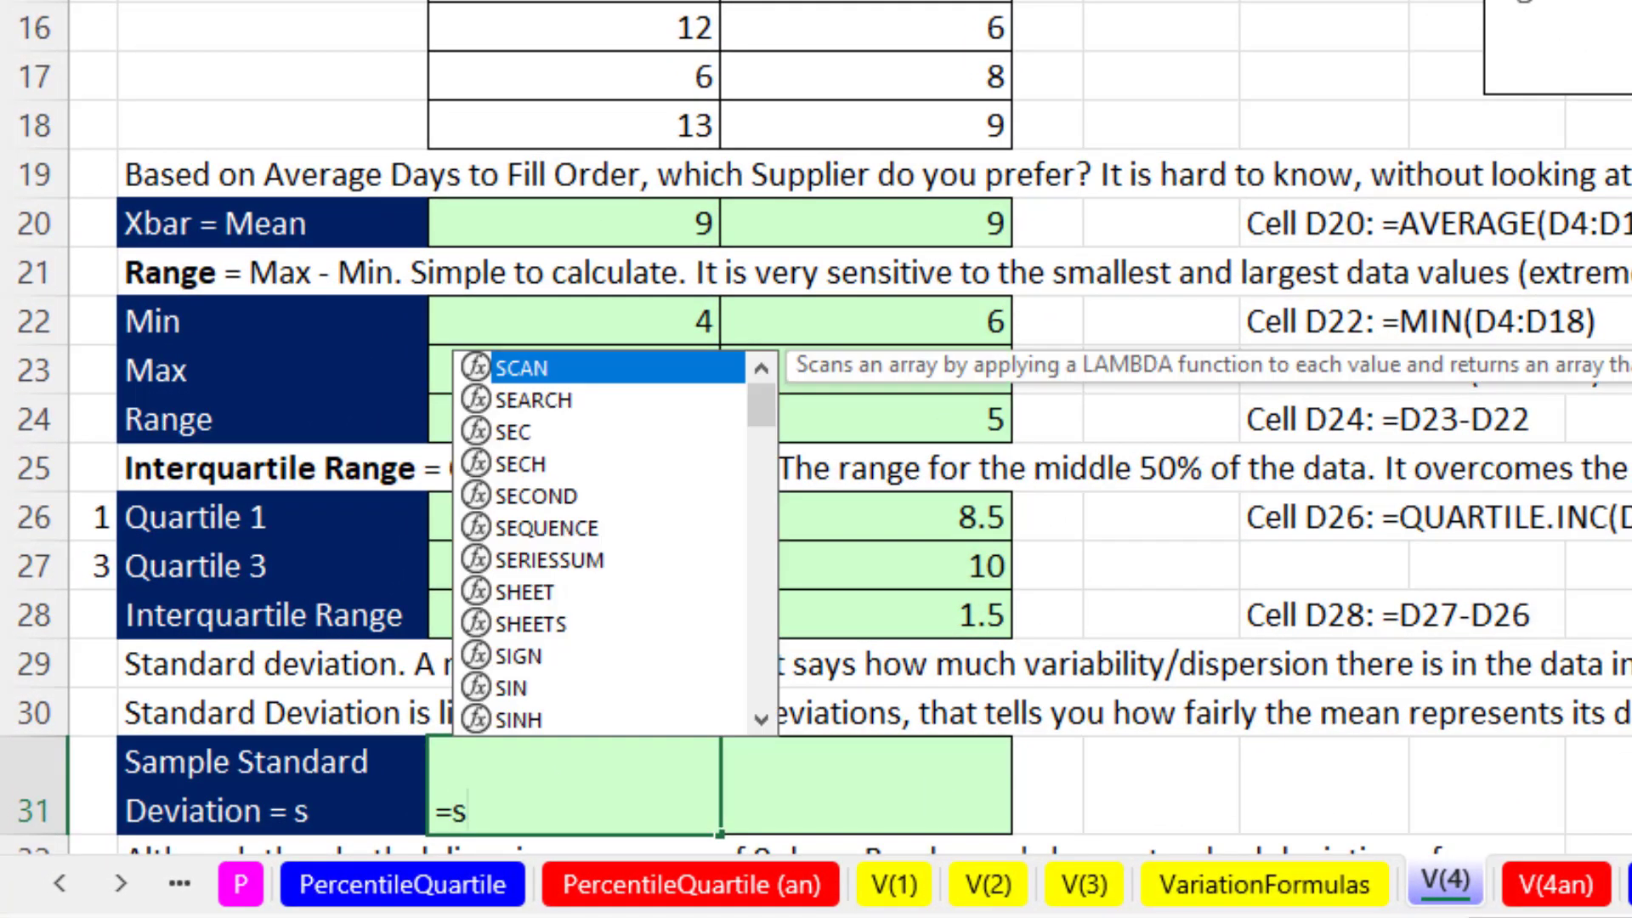
type("tdev")
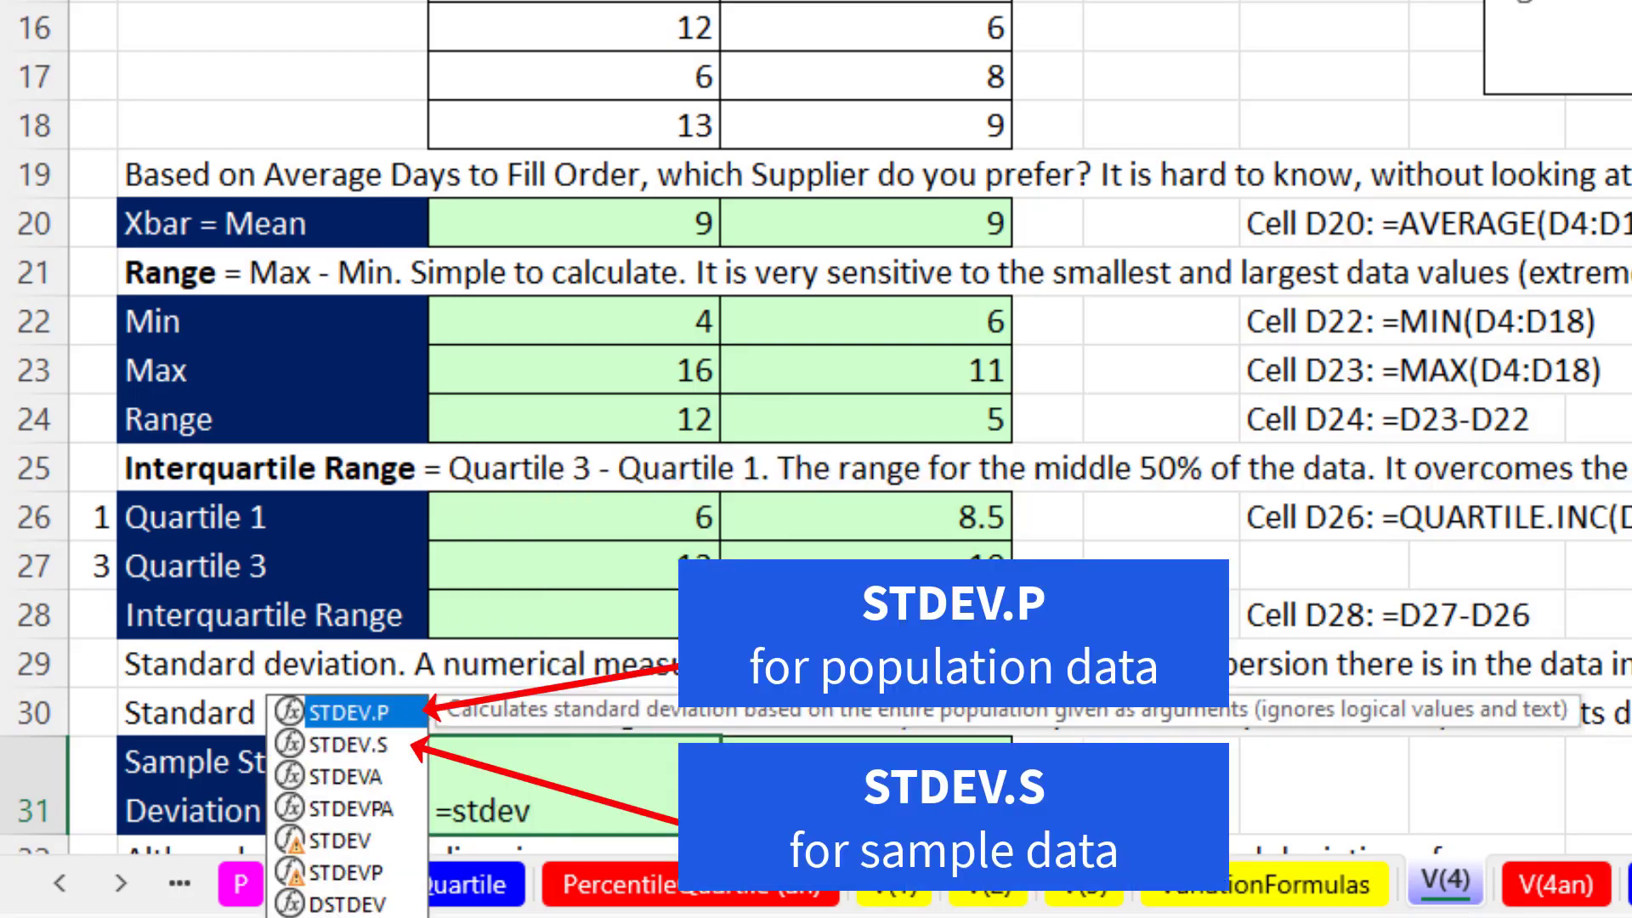
key("Down")
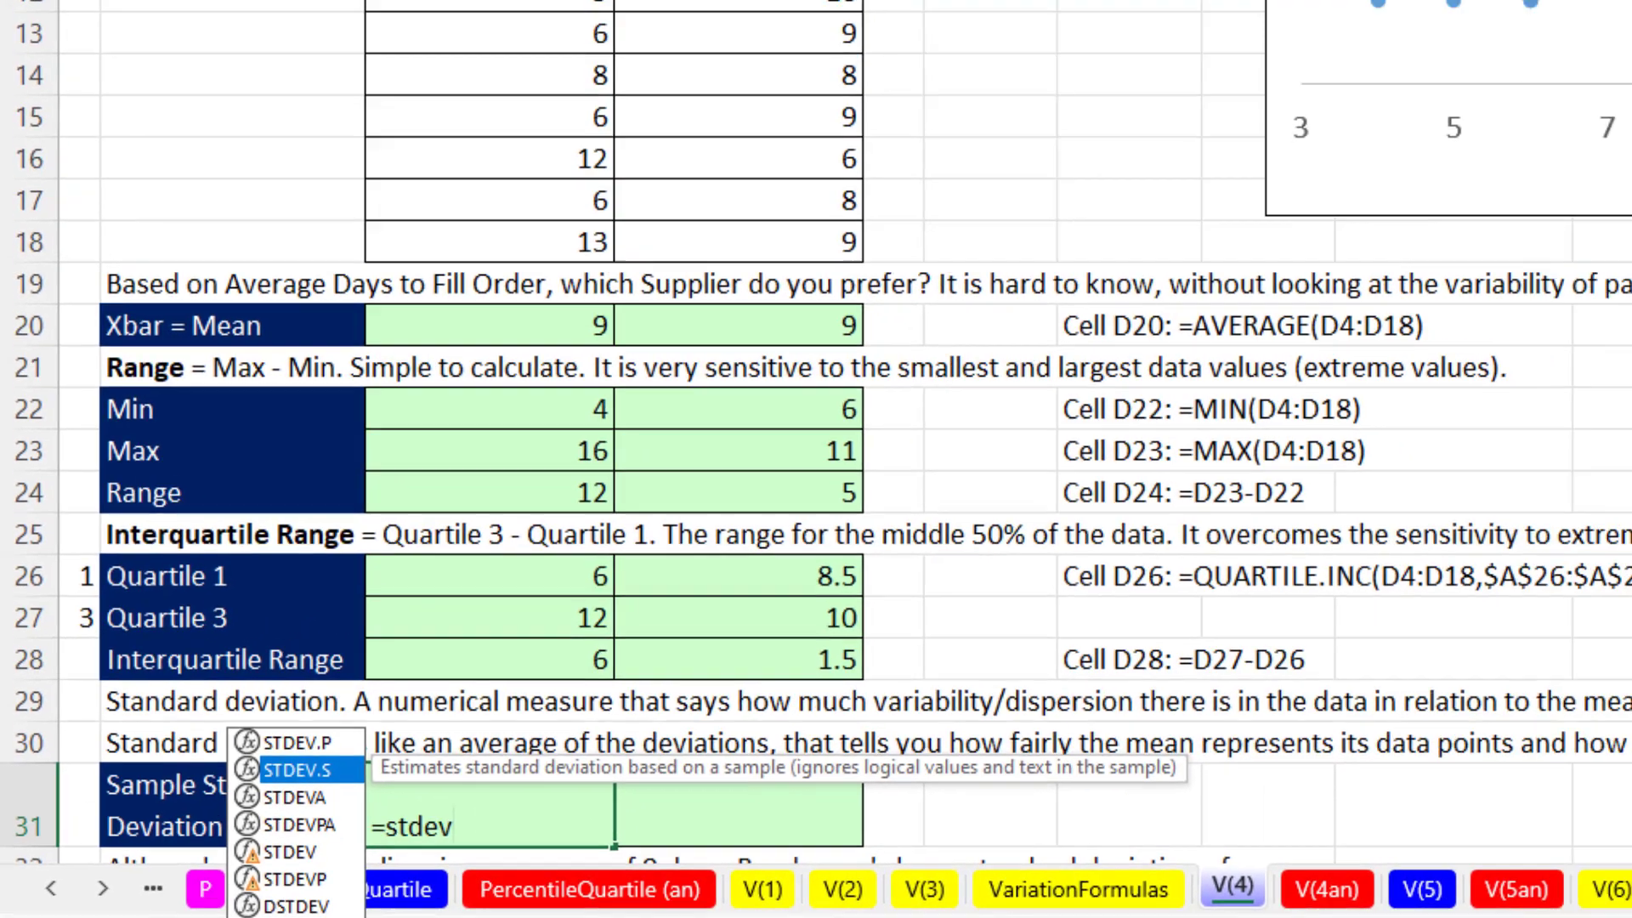
key("Tab")
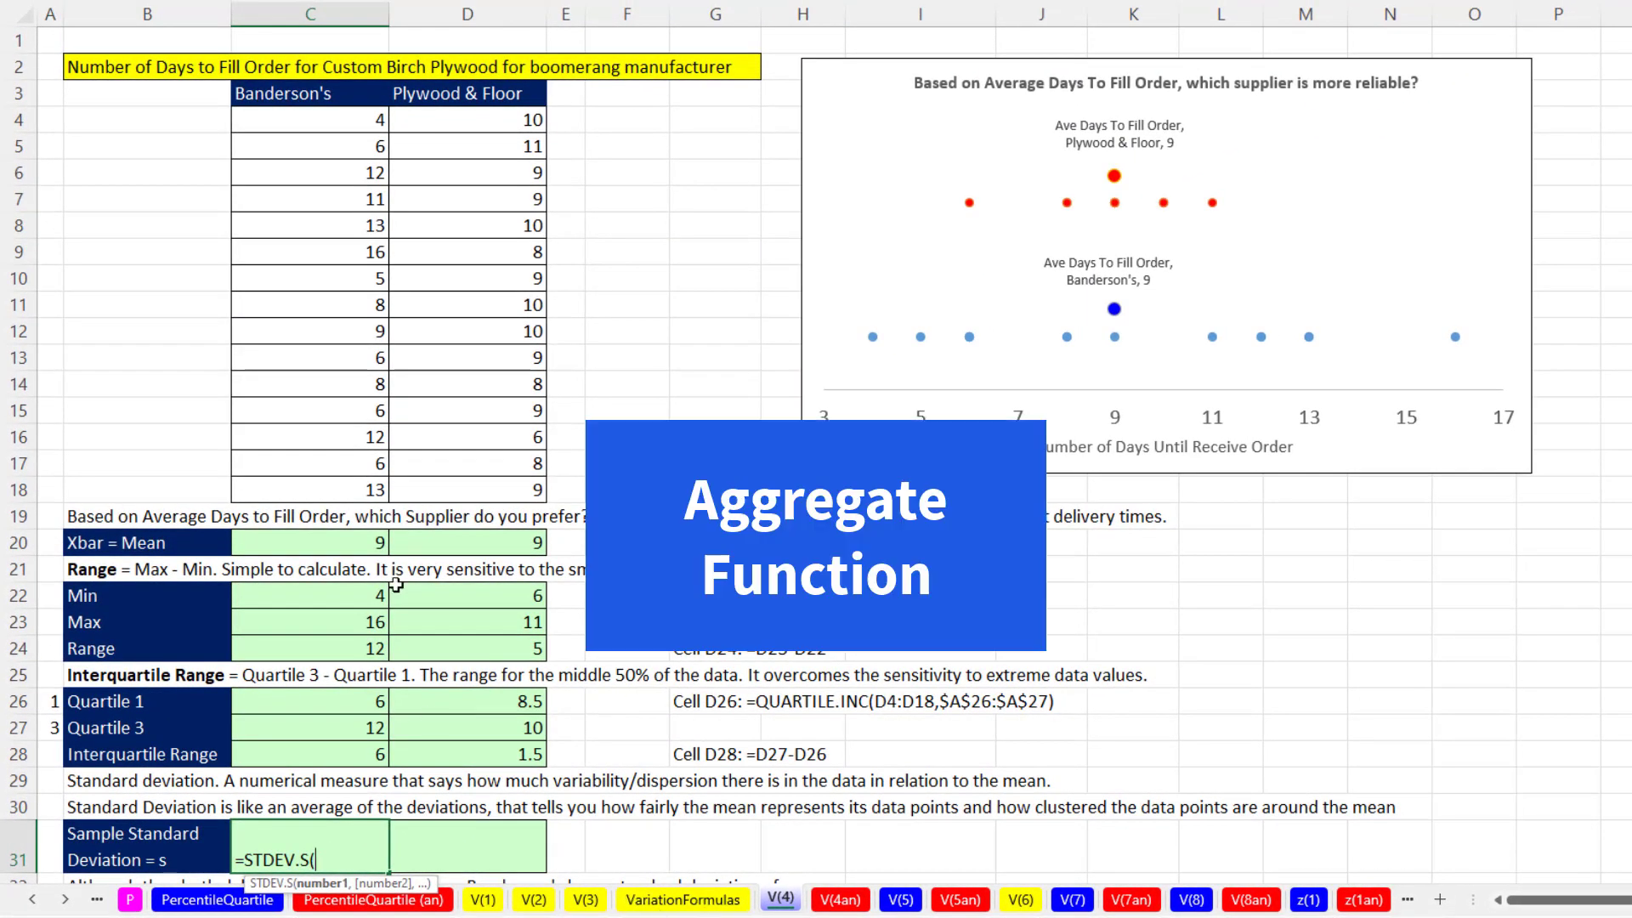
left_click(302, 120)
left_click_drag(301, 143, 297, 489)
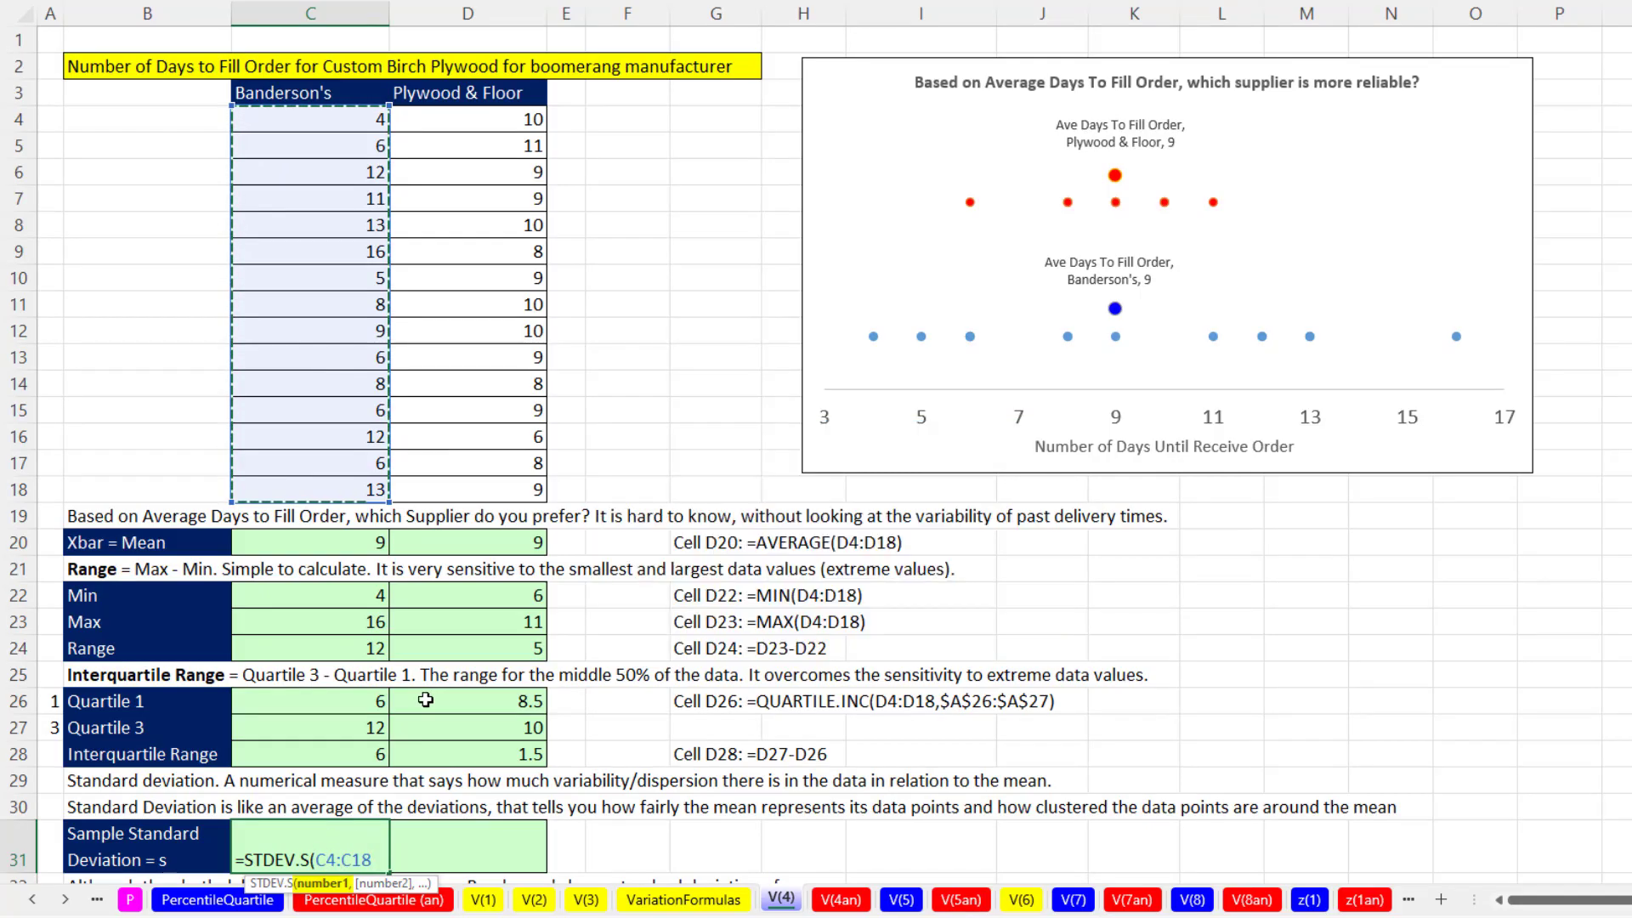
key("ctrl+Return")
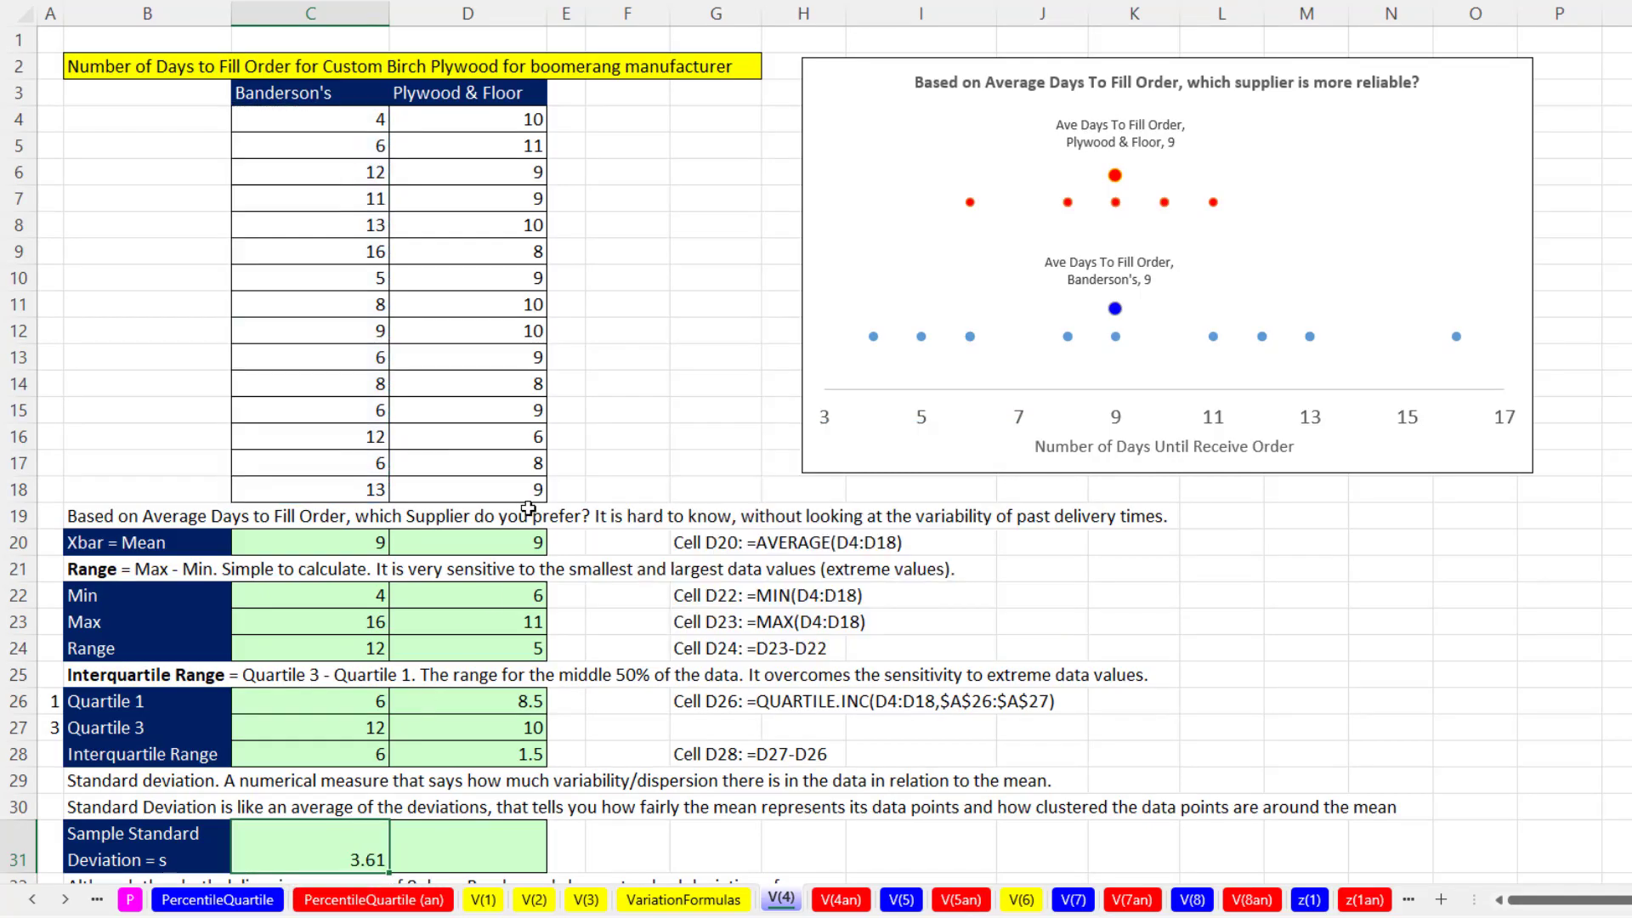
Copy the sample standard deviation formula from C31 to D31 for Plywood & Floor and check its cell references.
left_click_drag(392, 875, 537, 874)
key("F2")
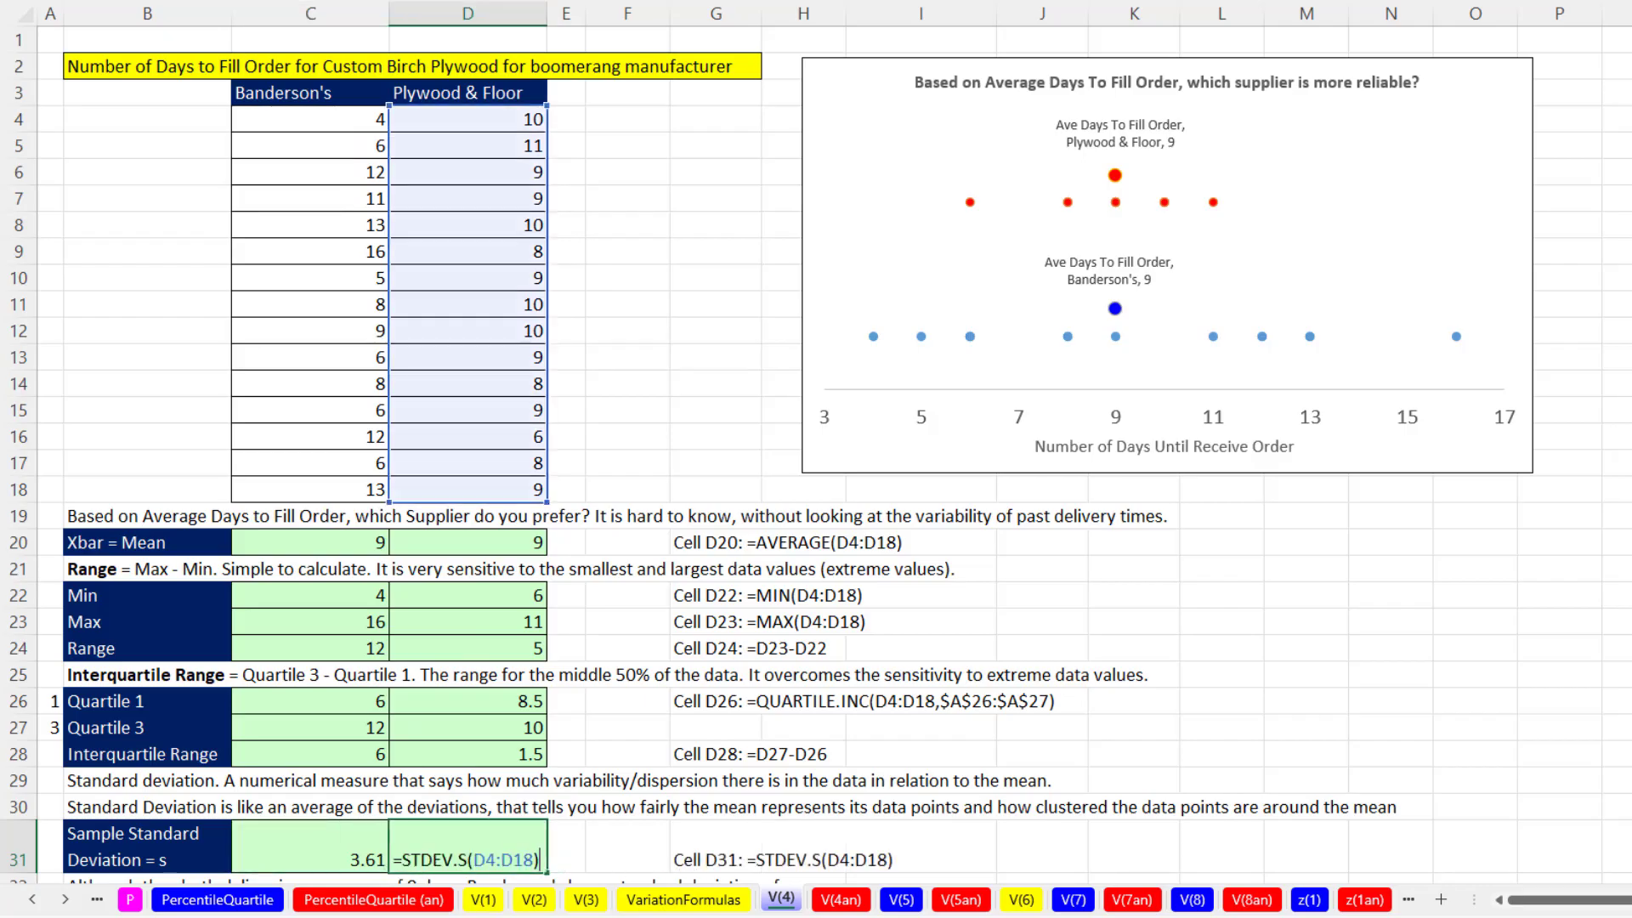
key("Escape")
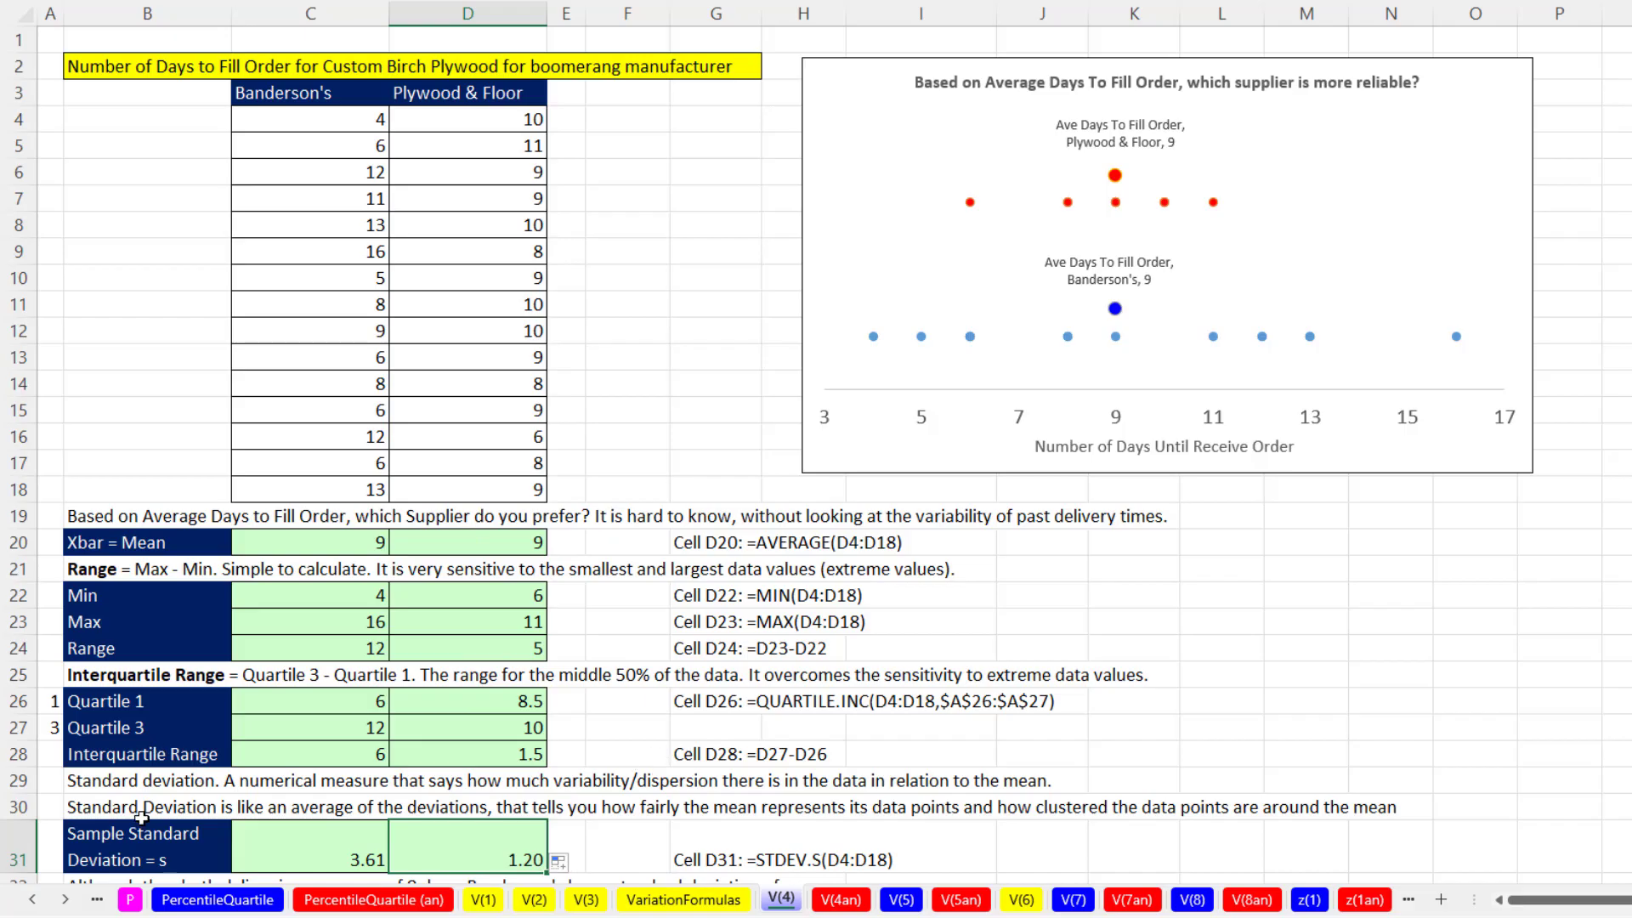
Compare each supplier's mean in row 20 with its sample standard deviation in row 31.
left_click(312, 846)
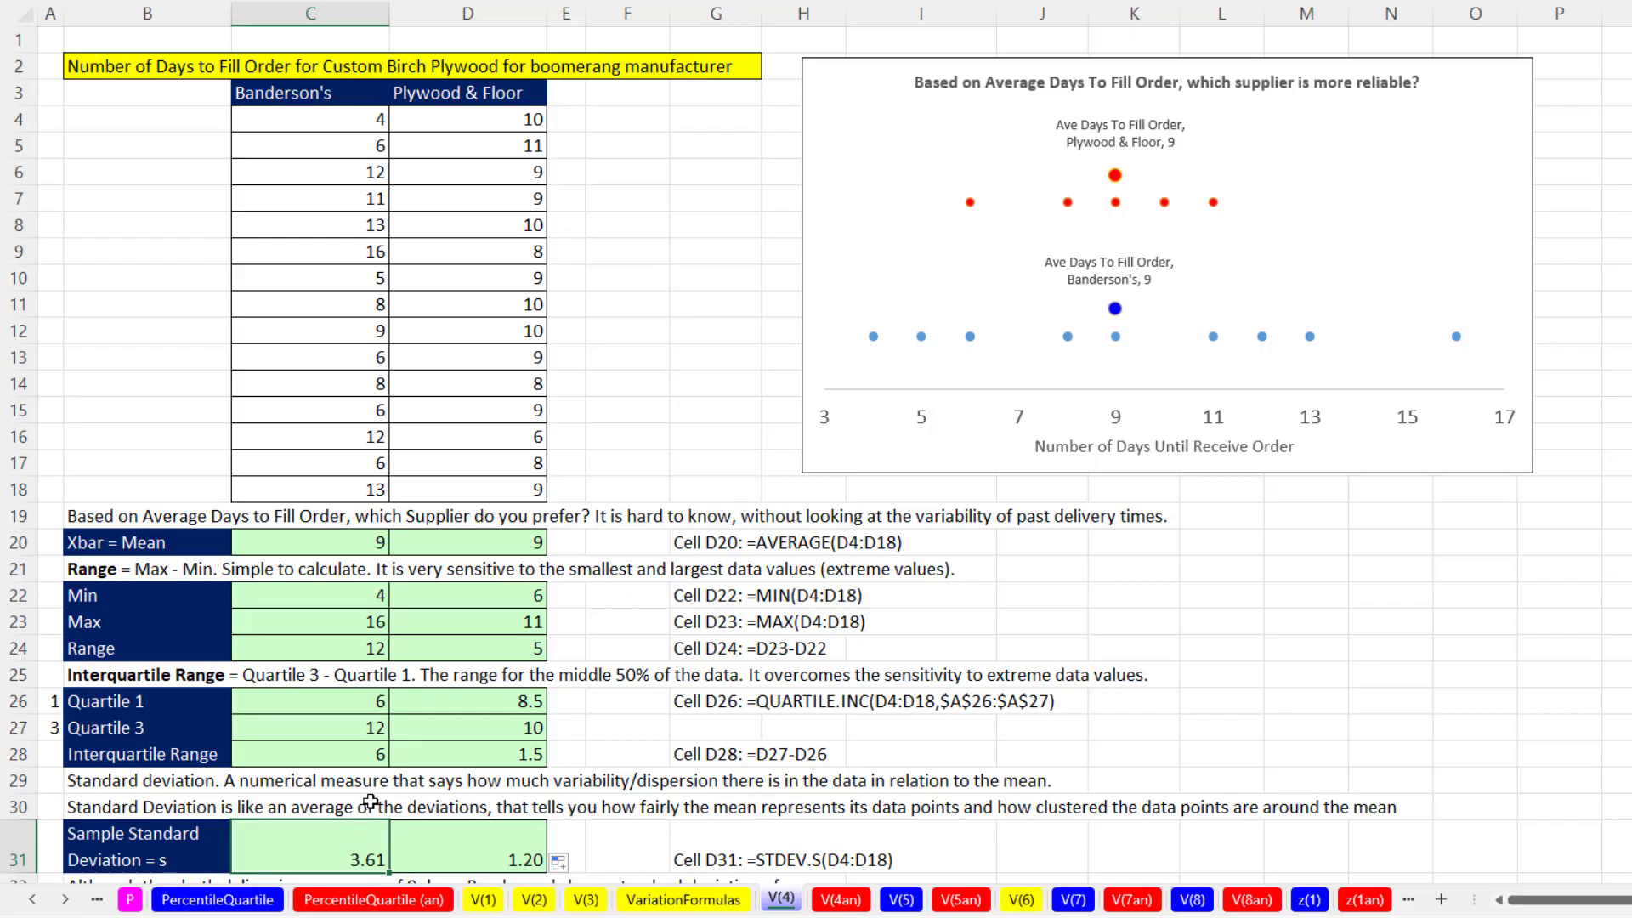
left_click(339, 550)
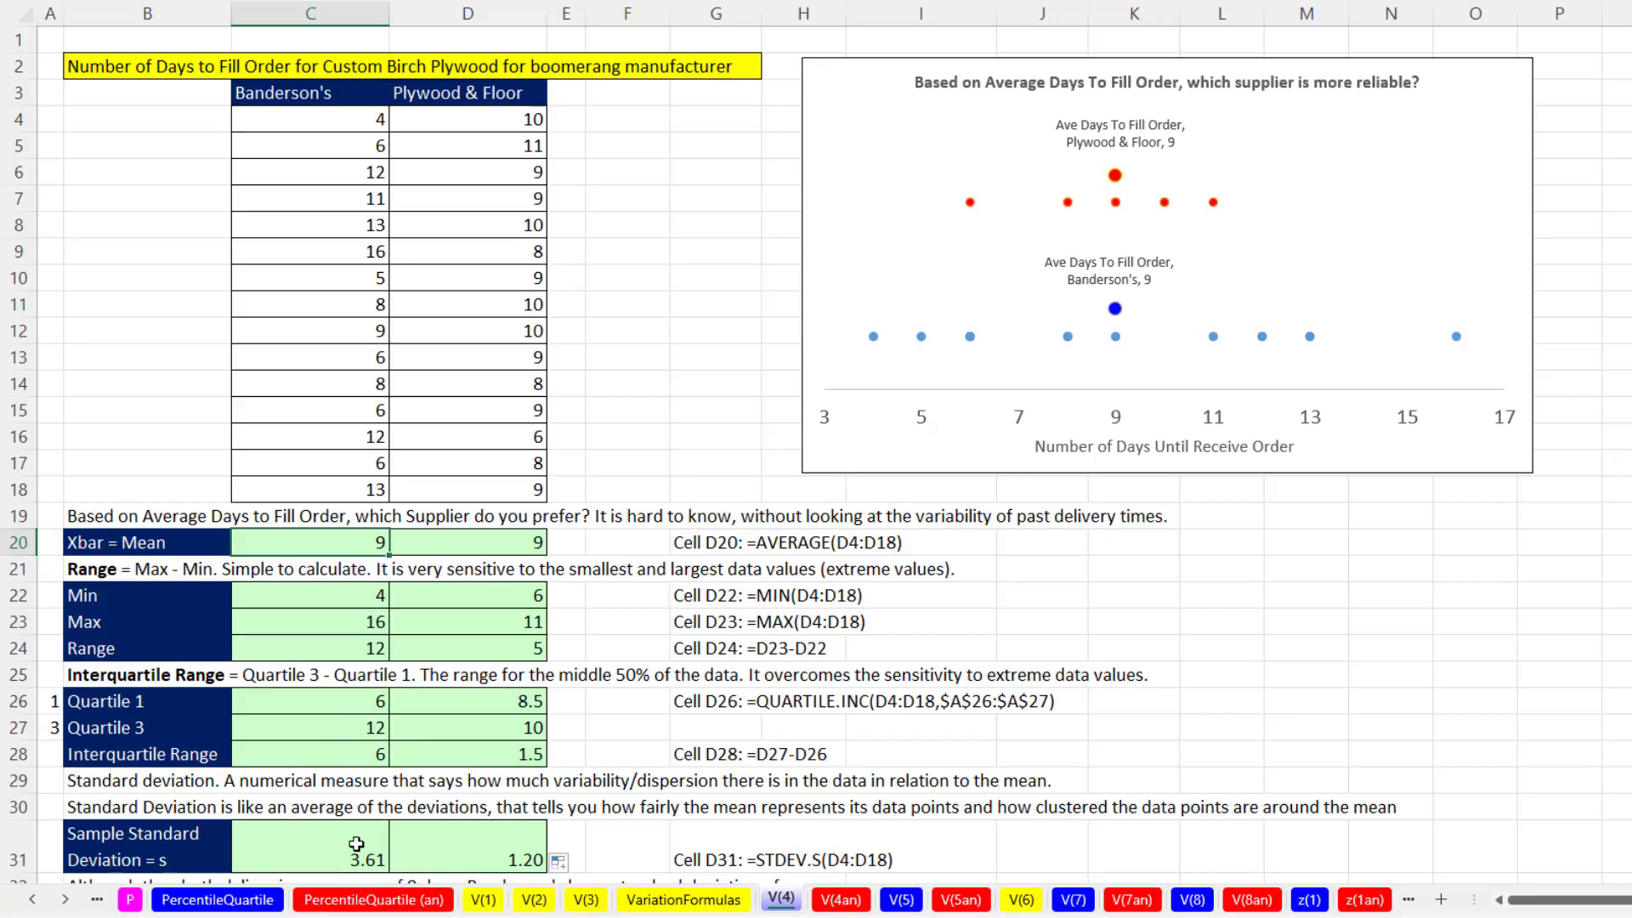
left_click(307, 855)
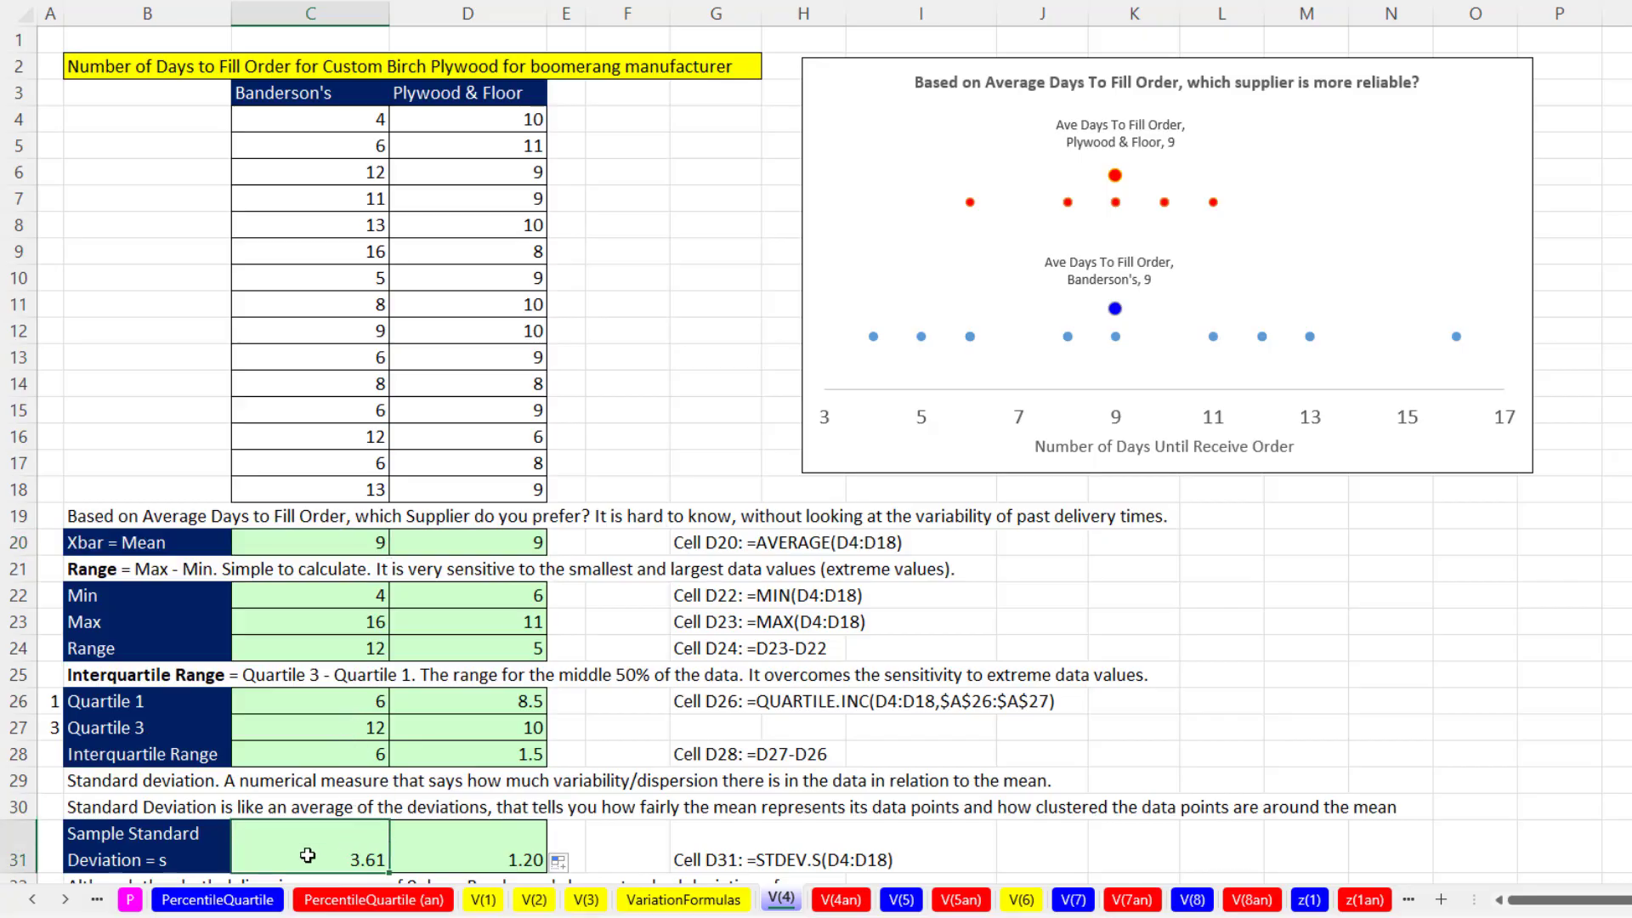
left_click(465, 546)
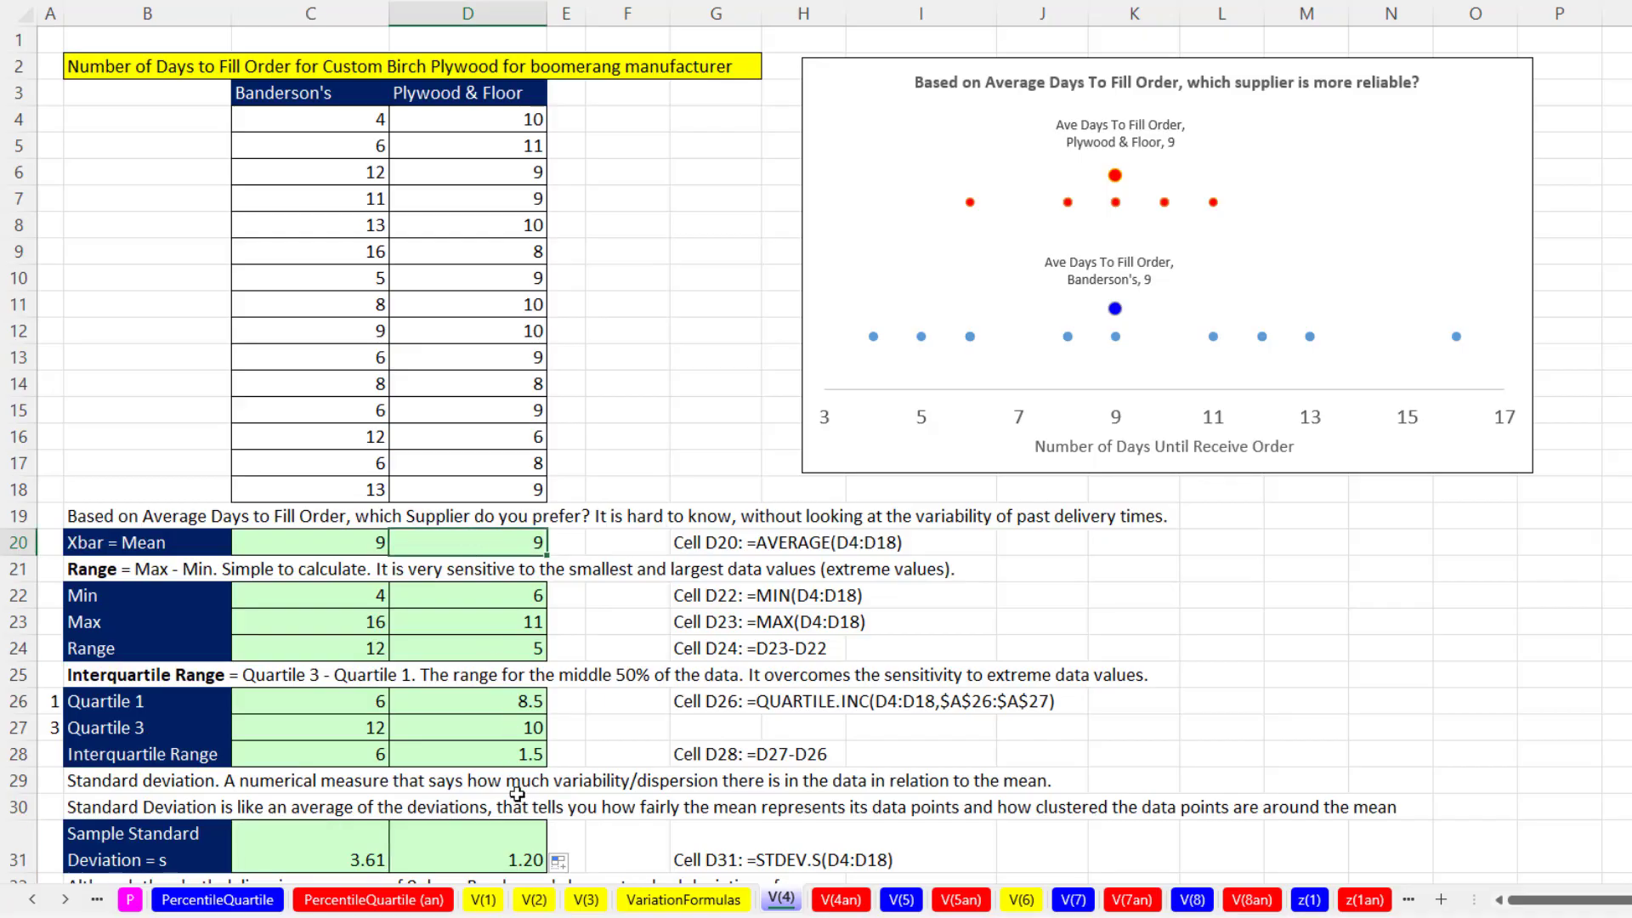
left_click(492, 849)
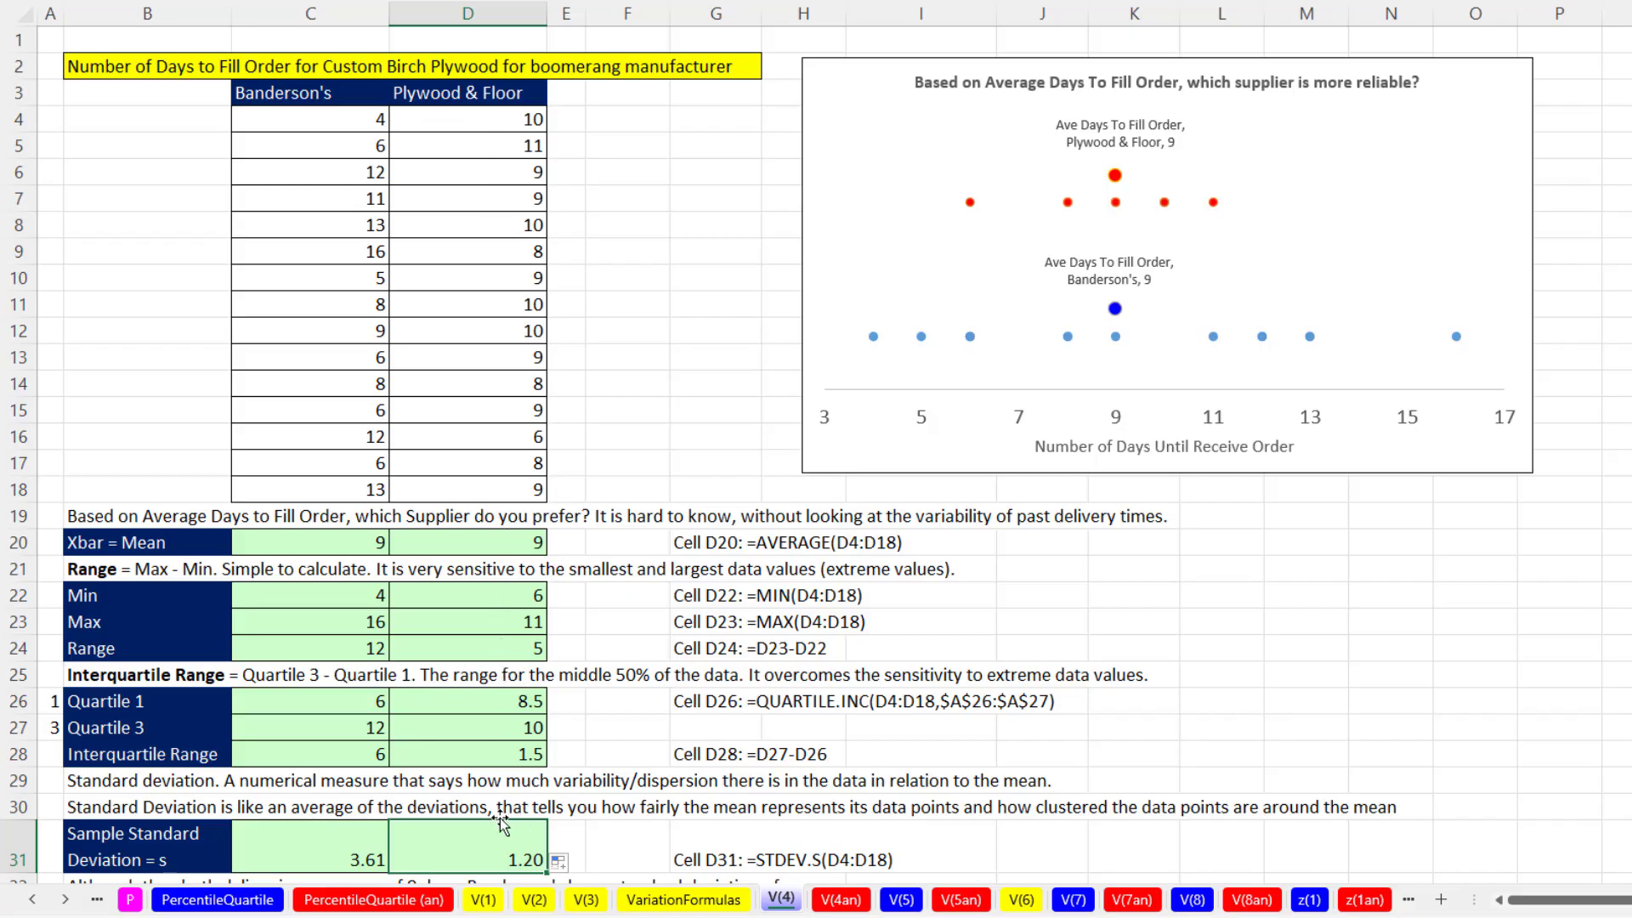
On the V(5) sheet, calculate Banderson's mean days to fill an order in C21, averaging C23:C37.
left_click(902, 901)
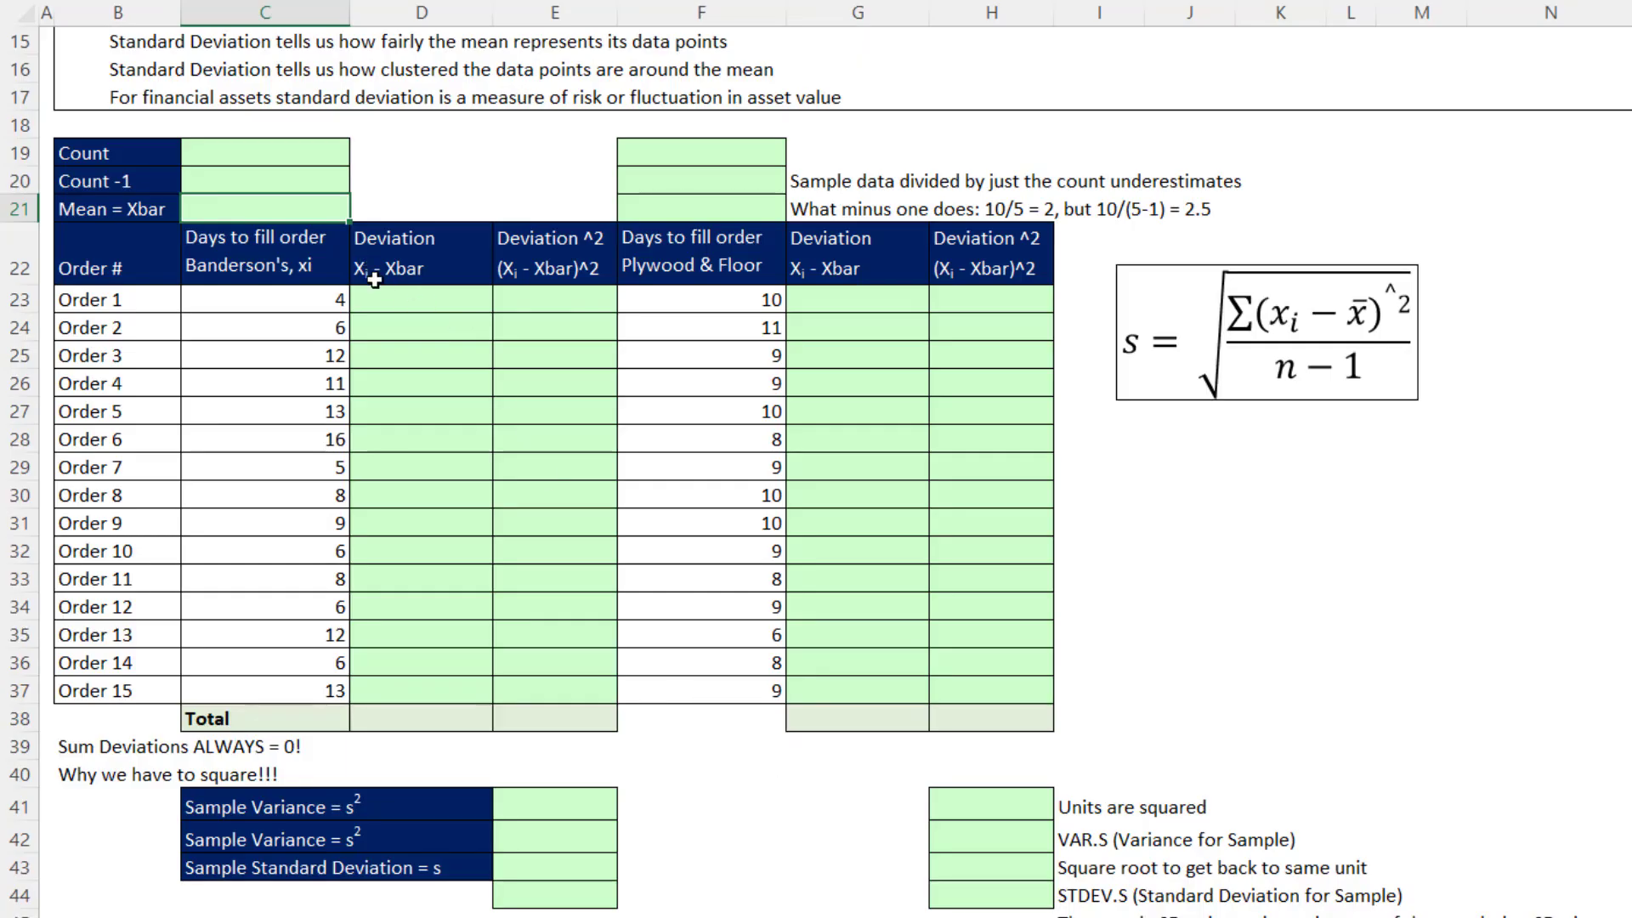
left_click(532, 867)
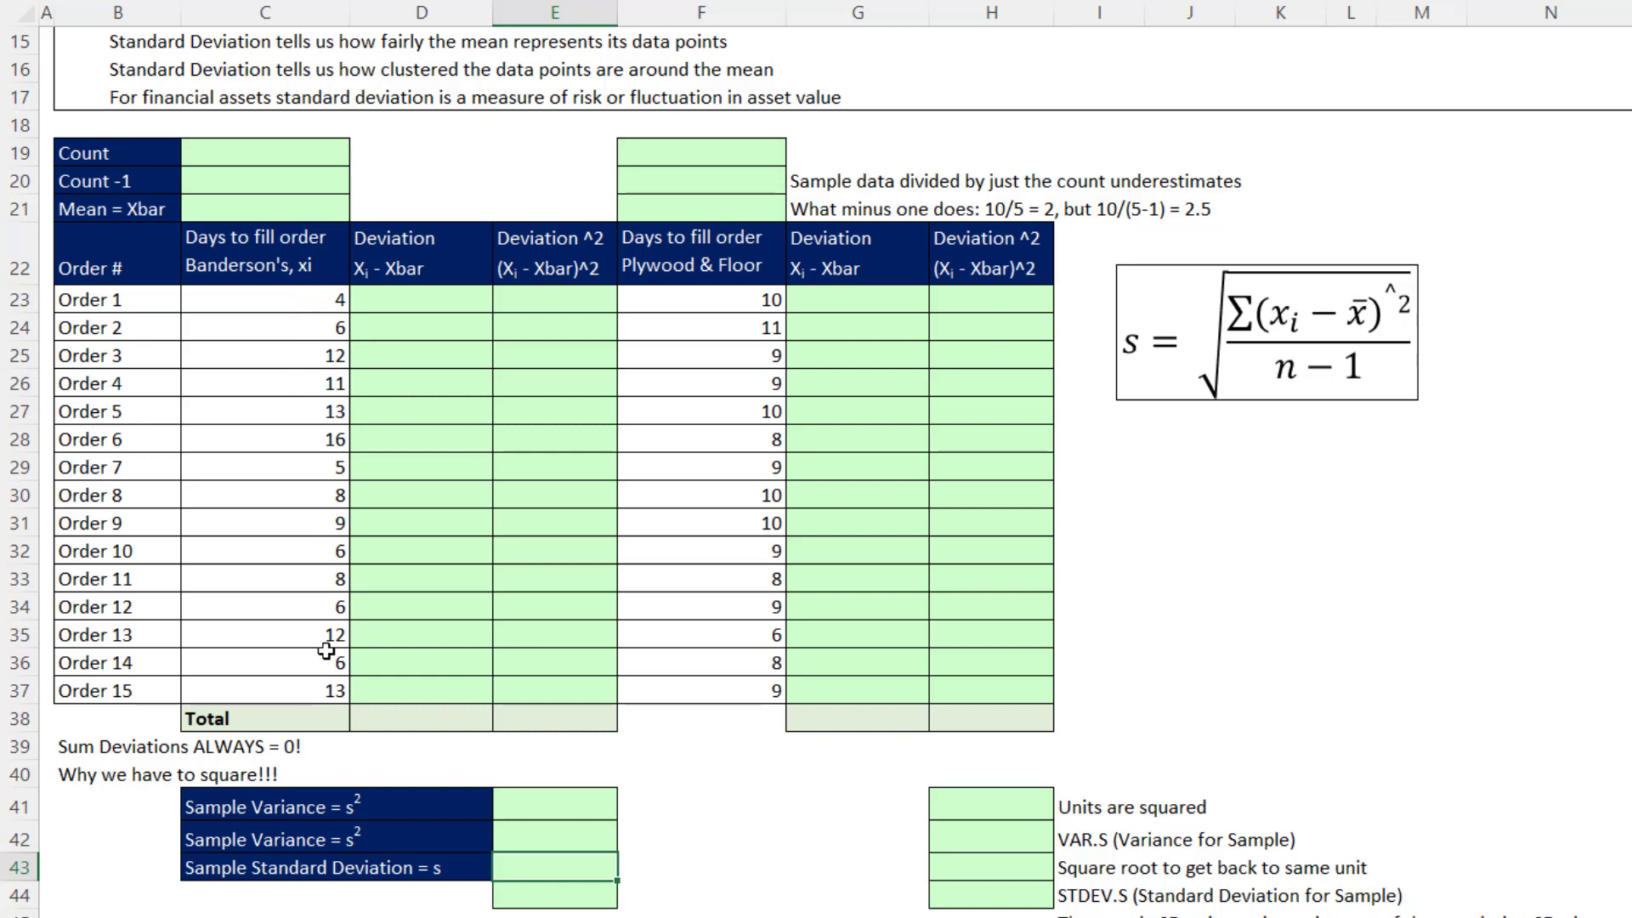
left_click(281, 210)
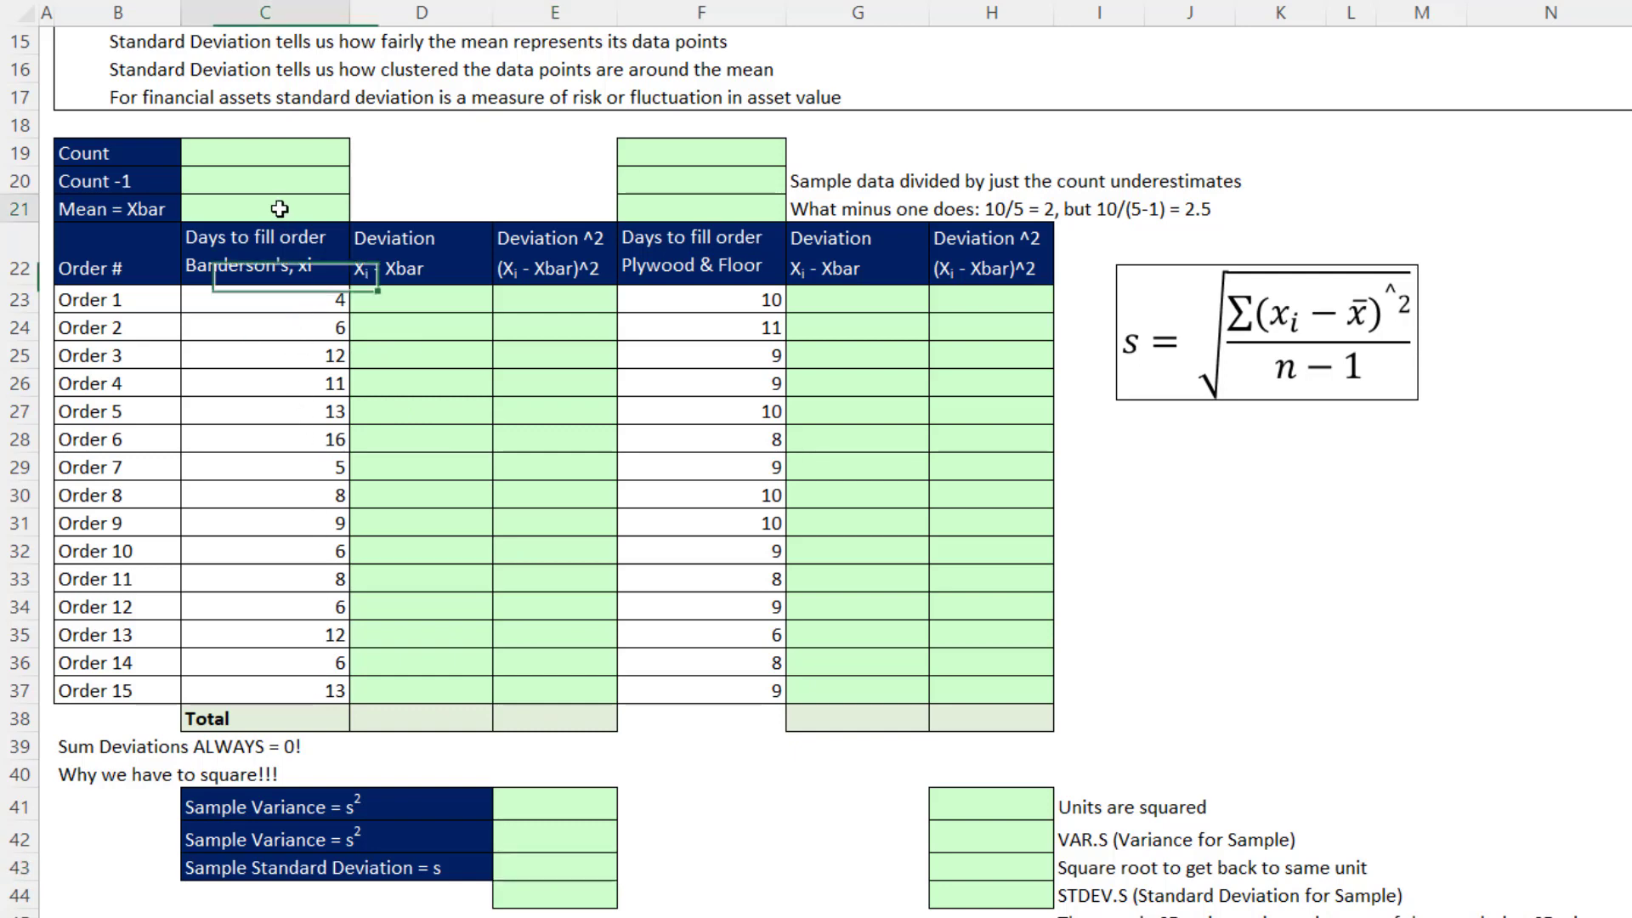
type("=aver")
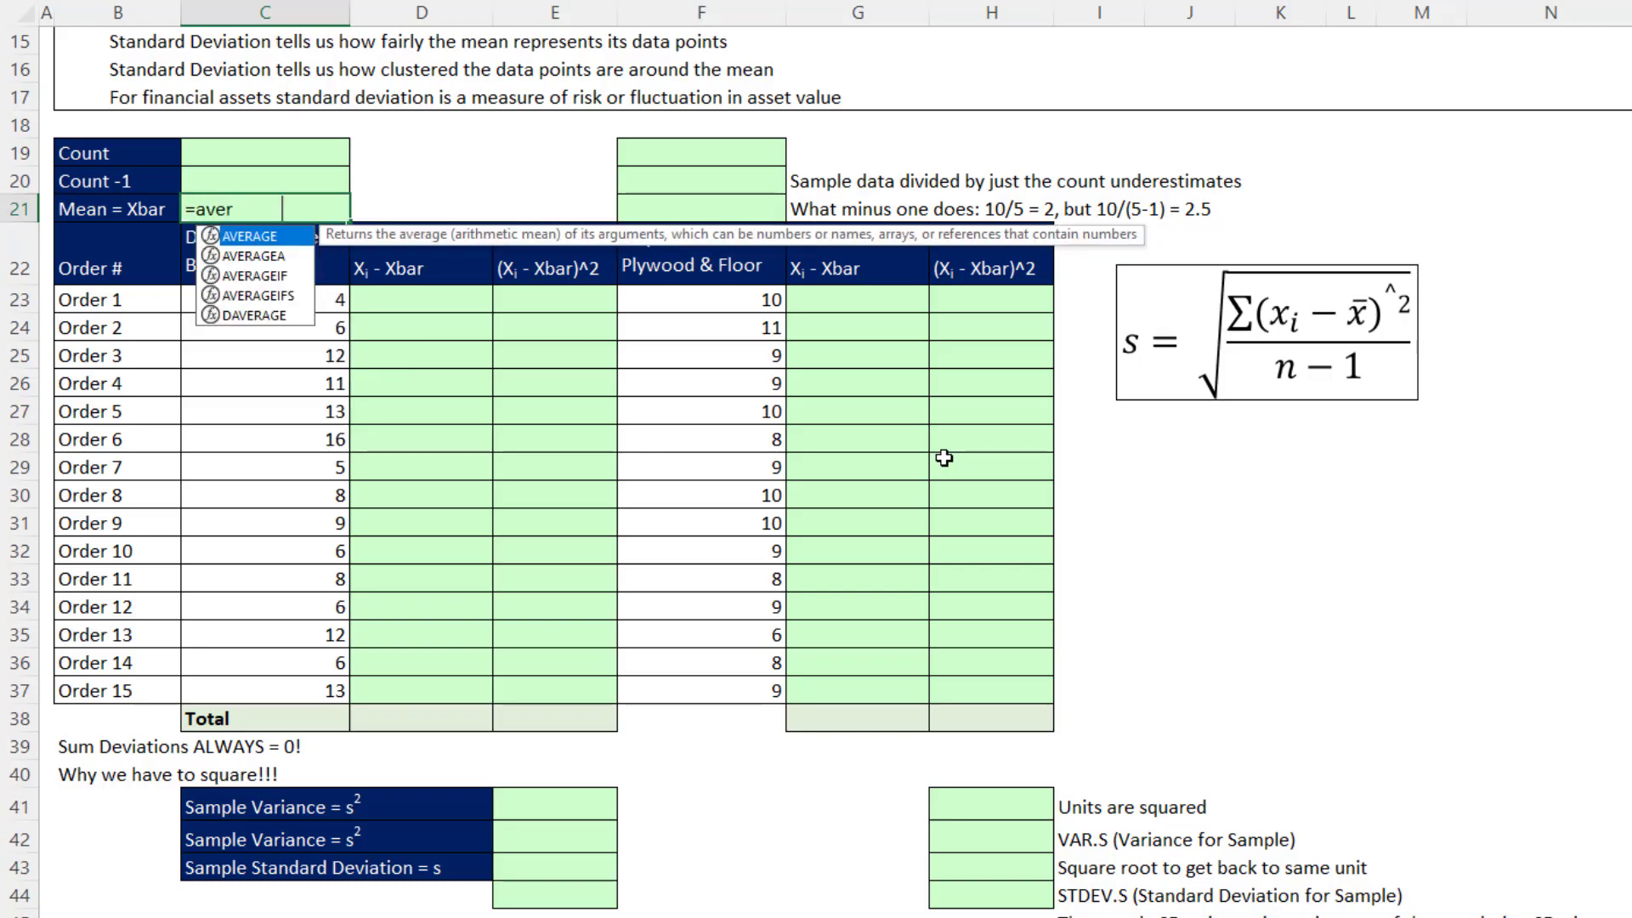
key("Tab")
left_click_drag(260, 304, 266, 685)
key("Return")
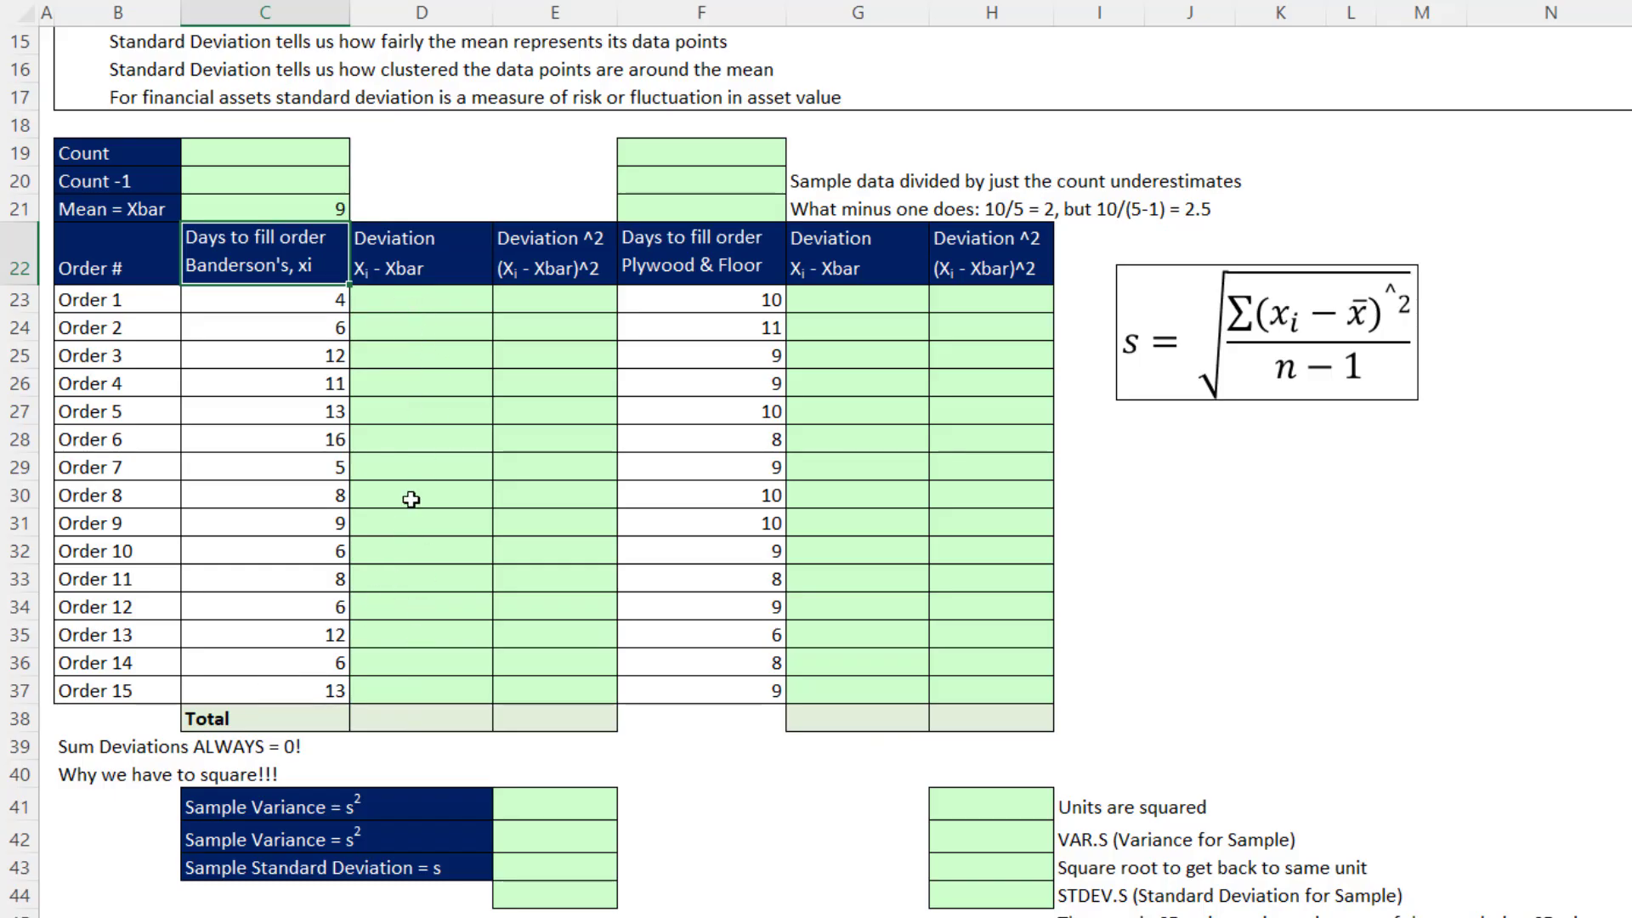
Calculate all of Banderson's deviations from the mean in D23 with the spilling formula =C23:C37-C21 and examine Order 13's deviation.
left_click(384, 306)
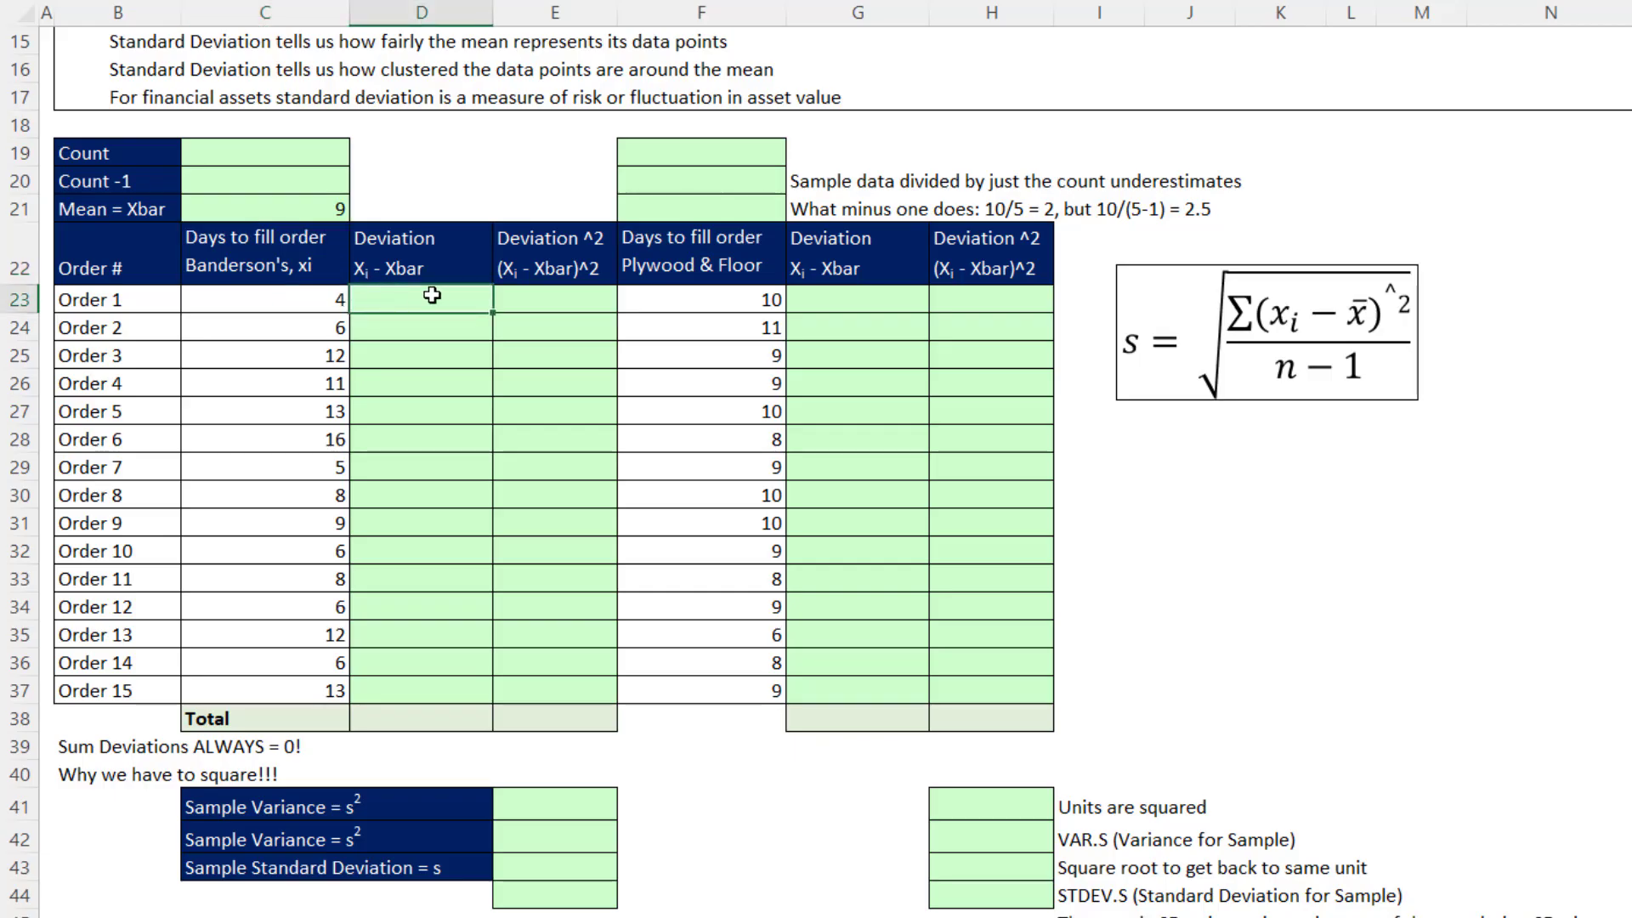
left_click_drag(322, 298, 280, 692)
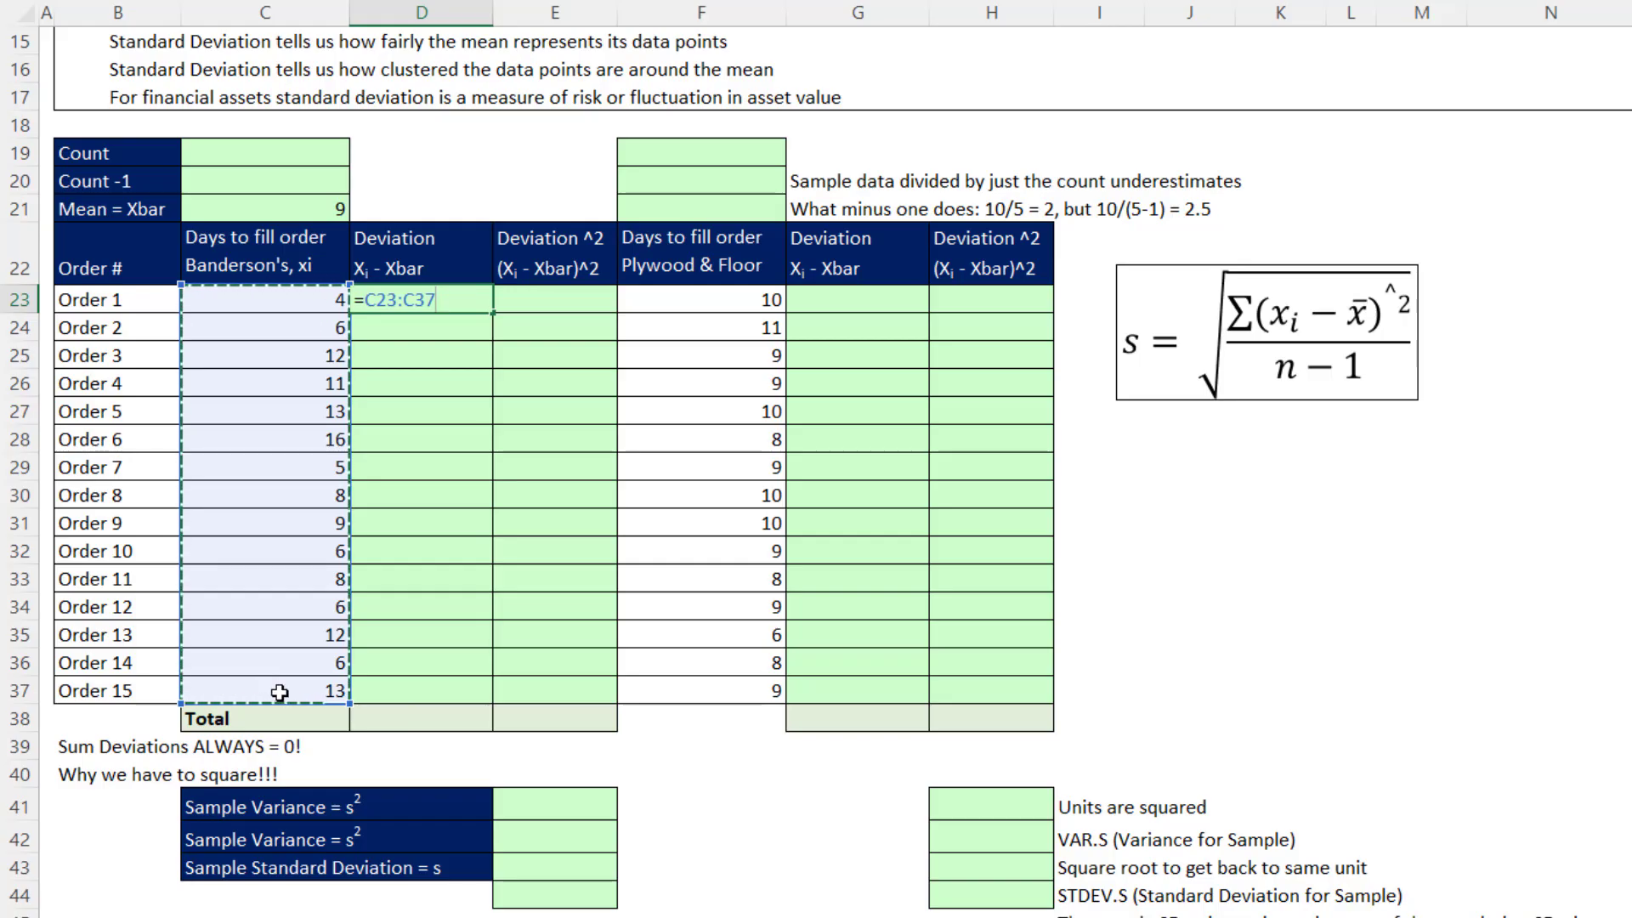
type("-")
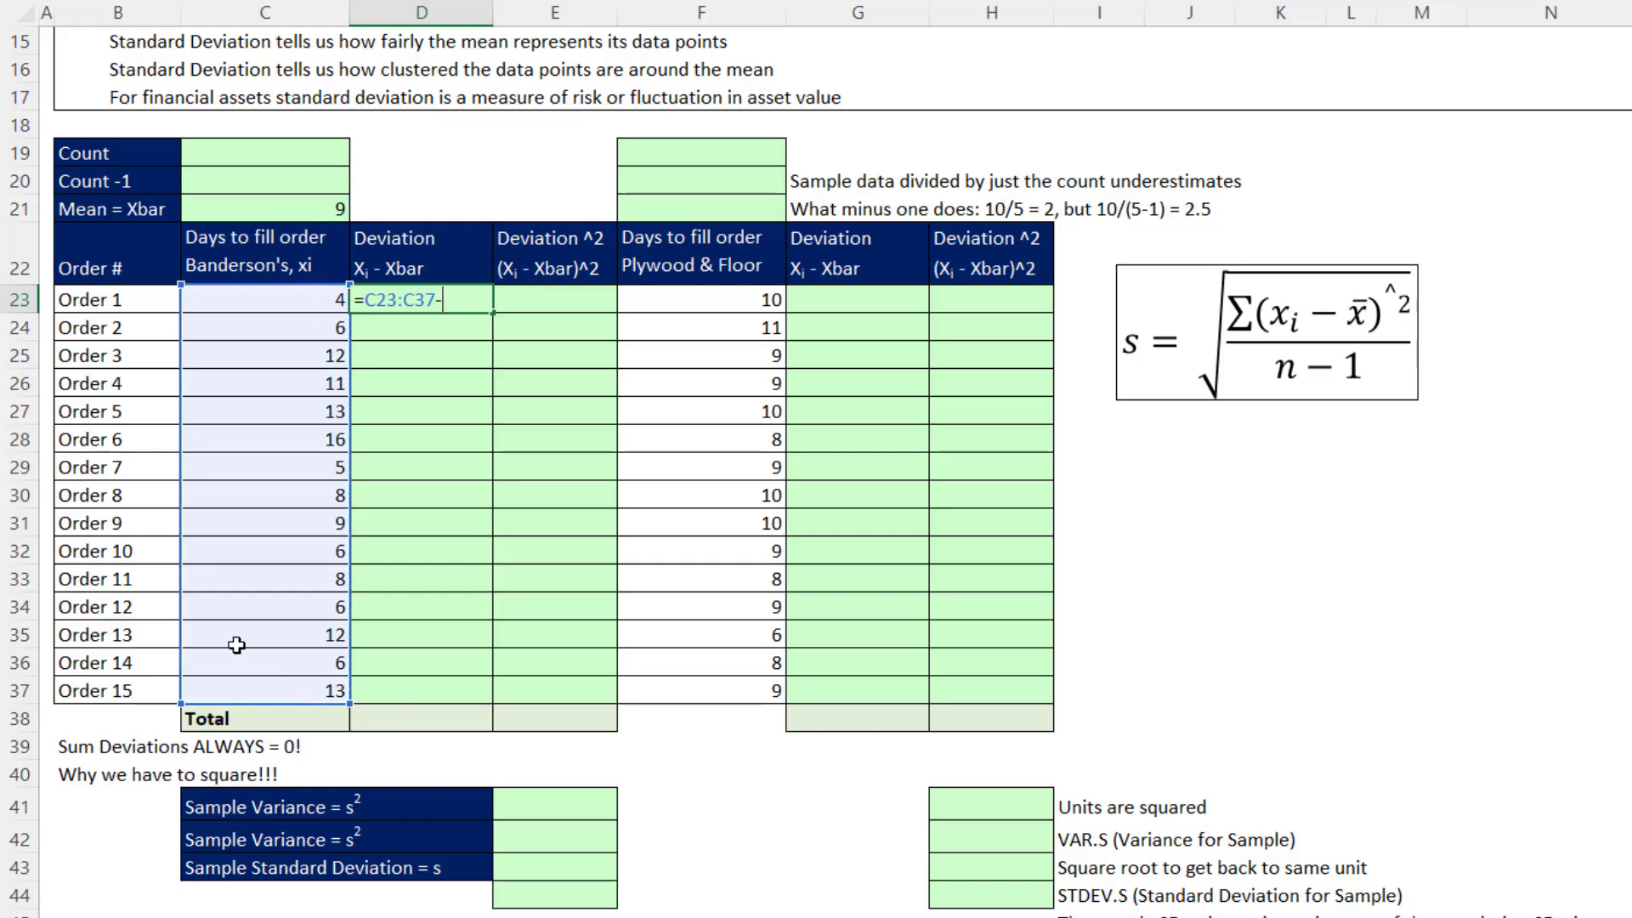
left_click(275, 210)
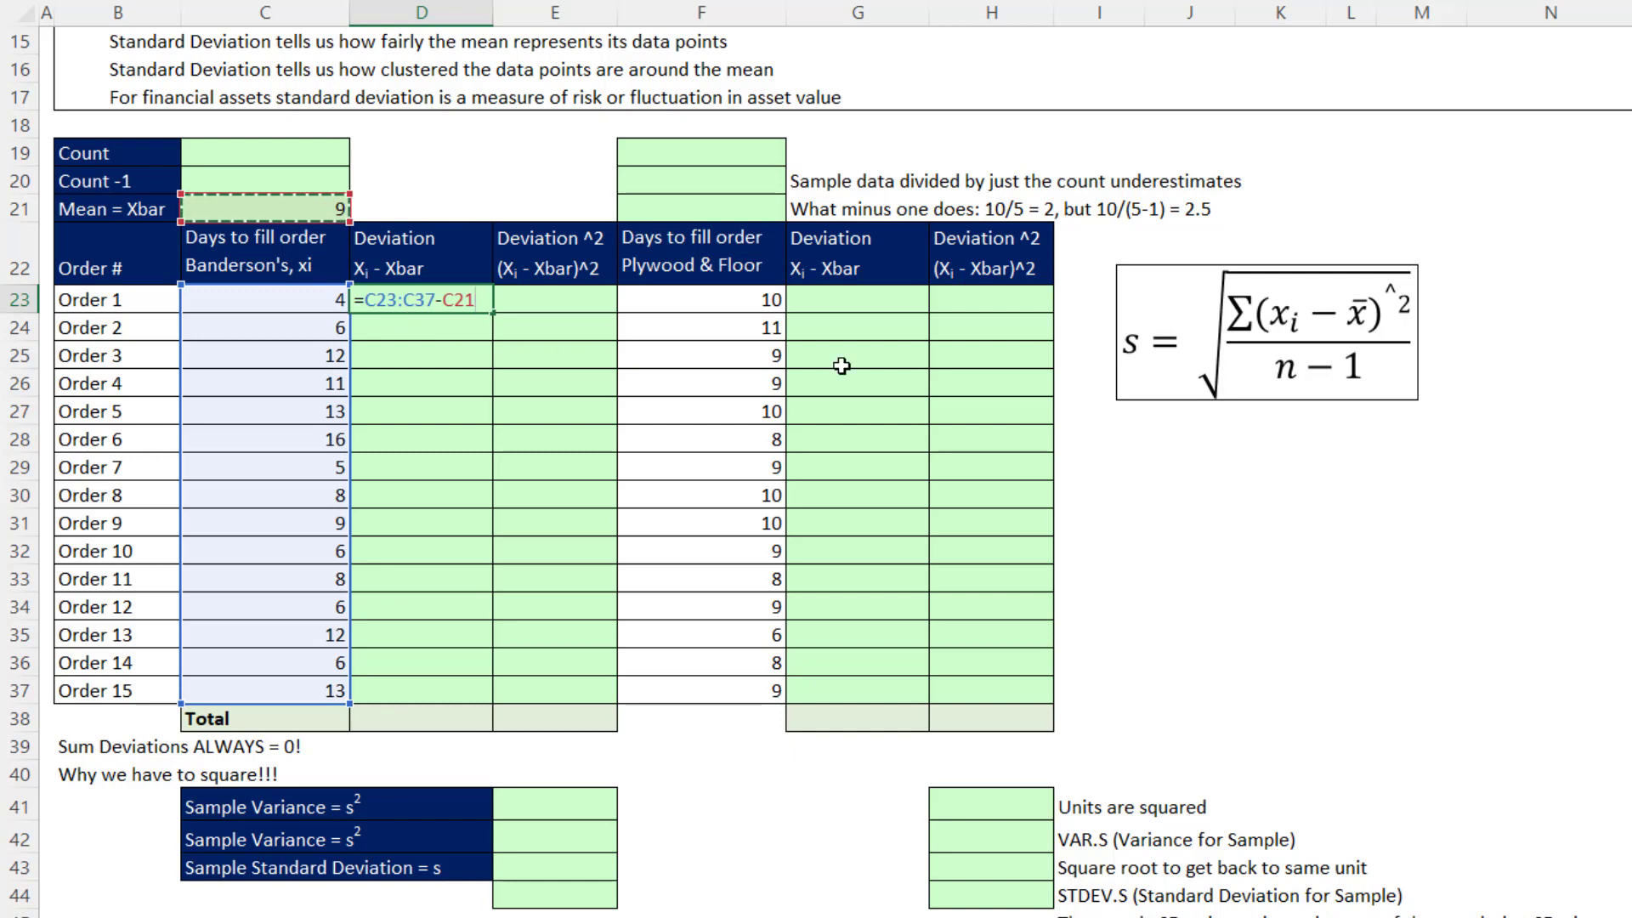
key("Return")
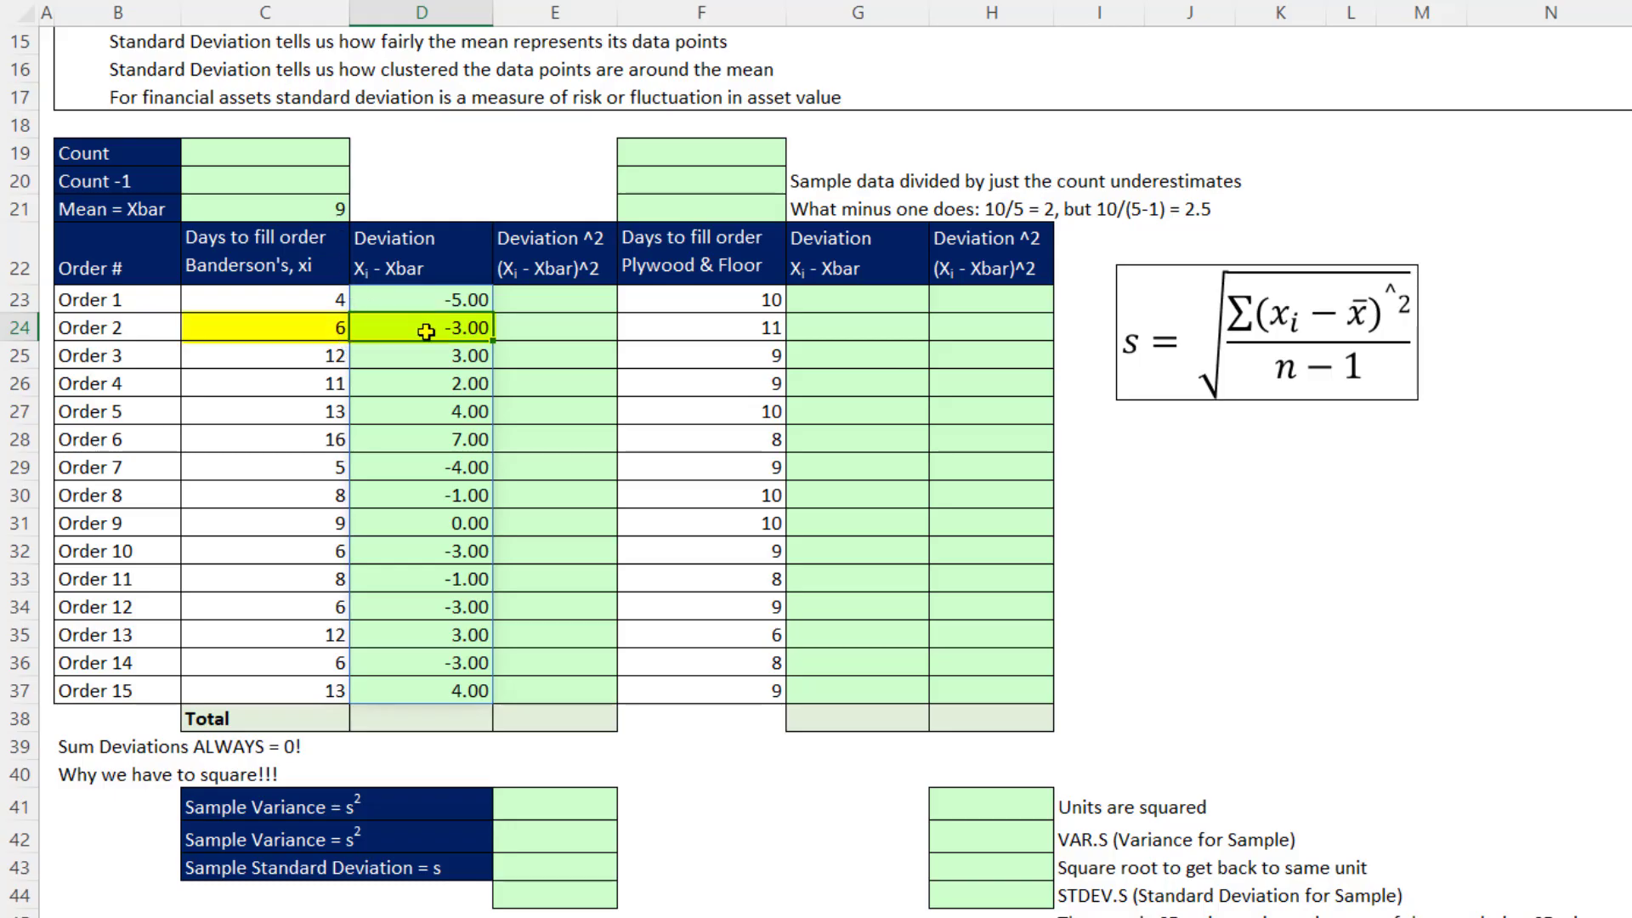
left_click(329, 631)
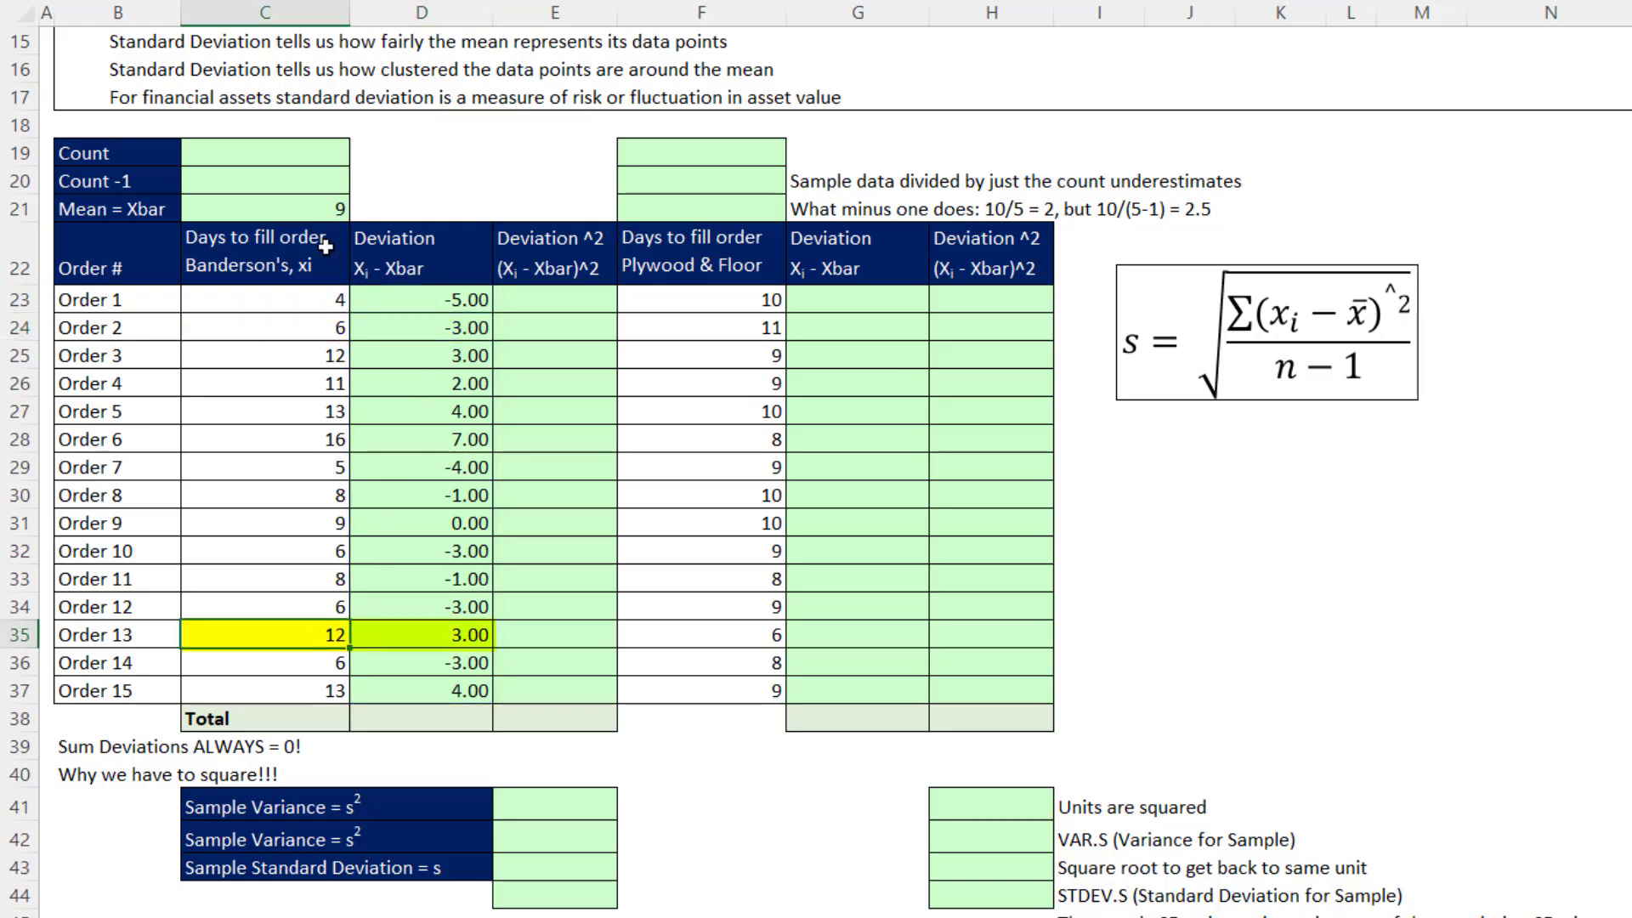
left_click(428, 640)
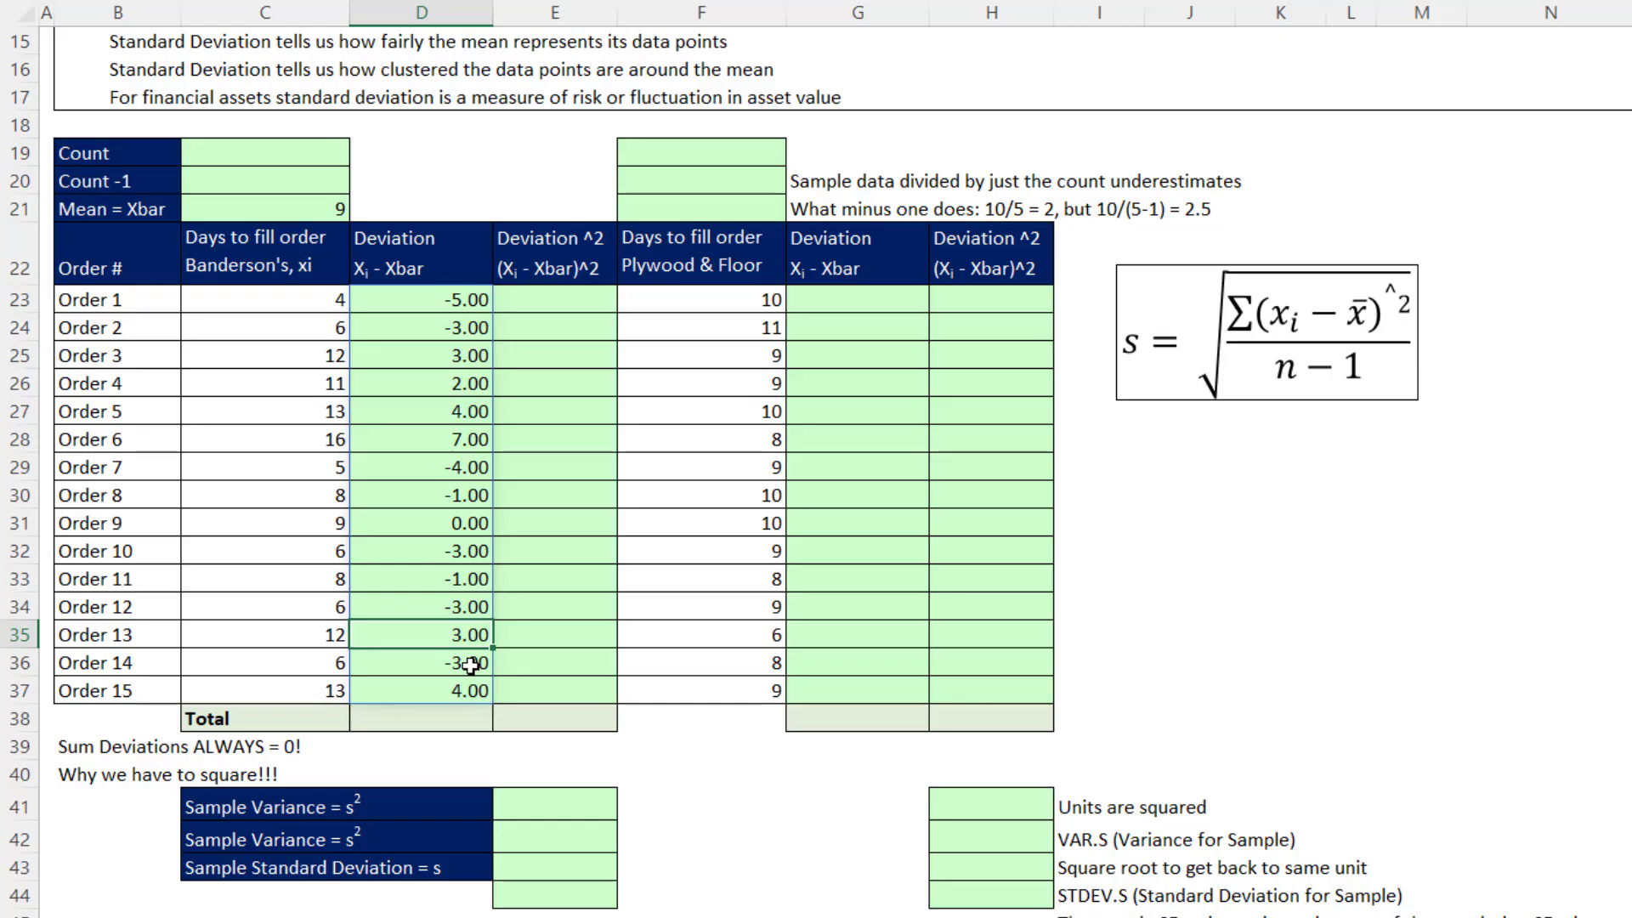
Total Banderson's deviations in D38 with =SUM(D23#).
left_click(440, 717)
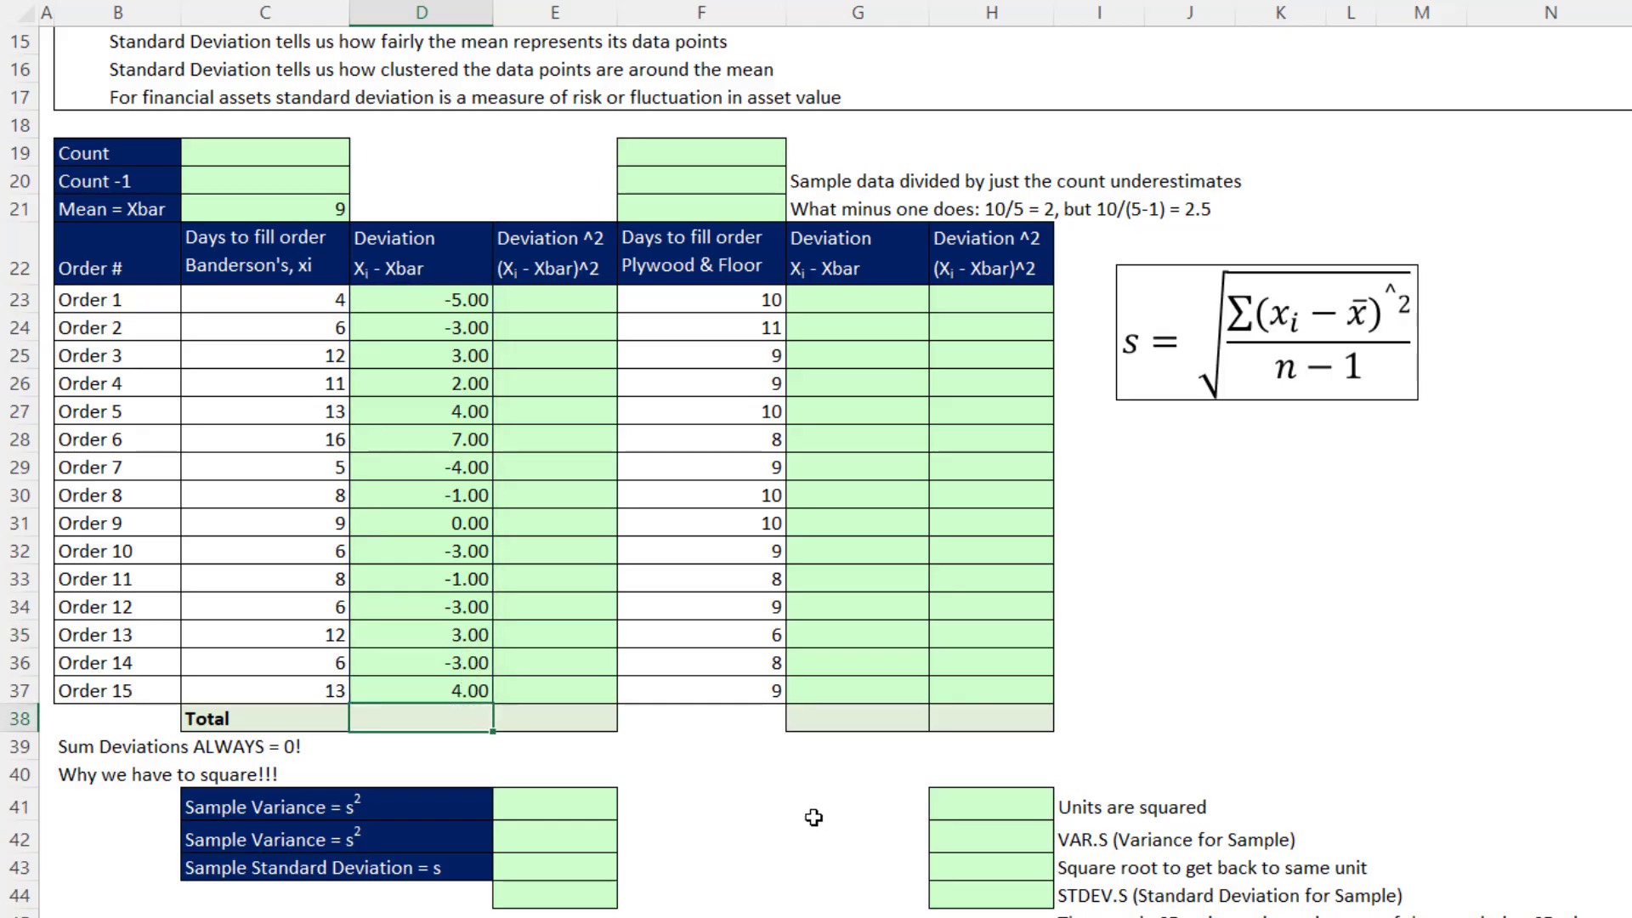
key("alt+equal")
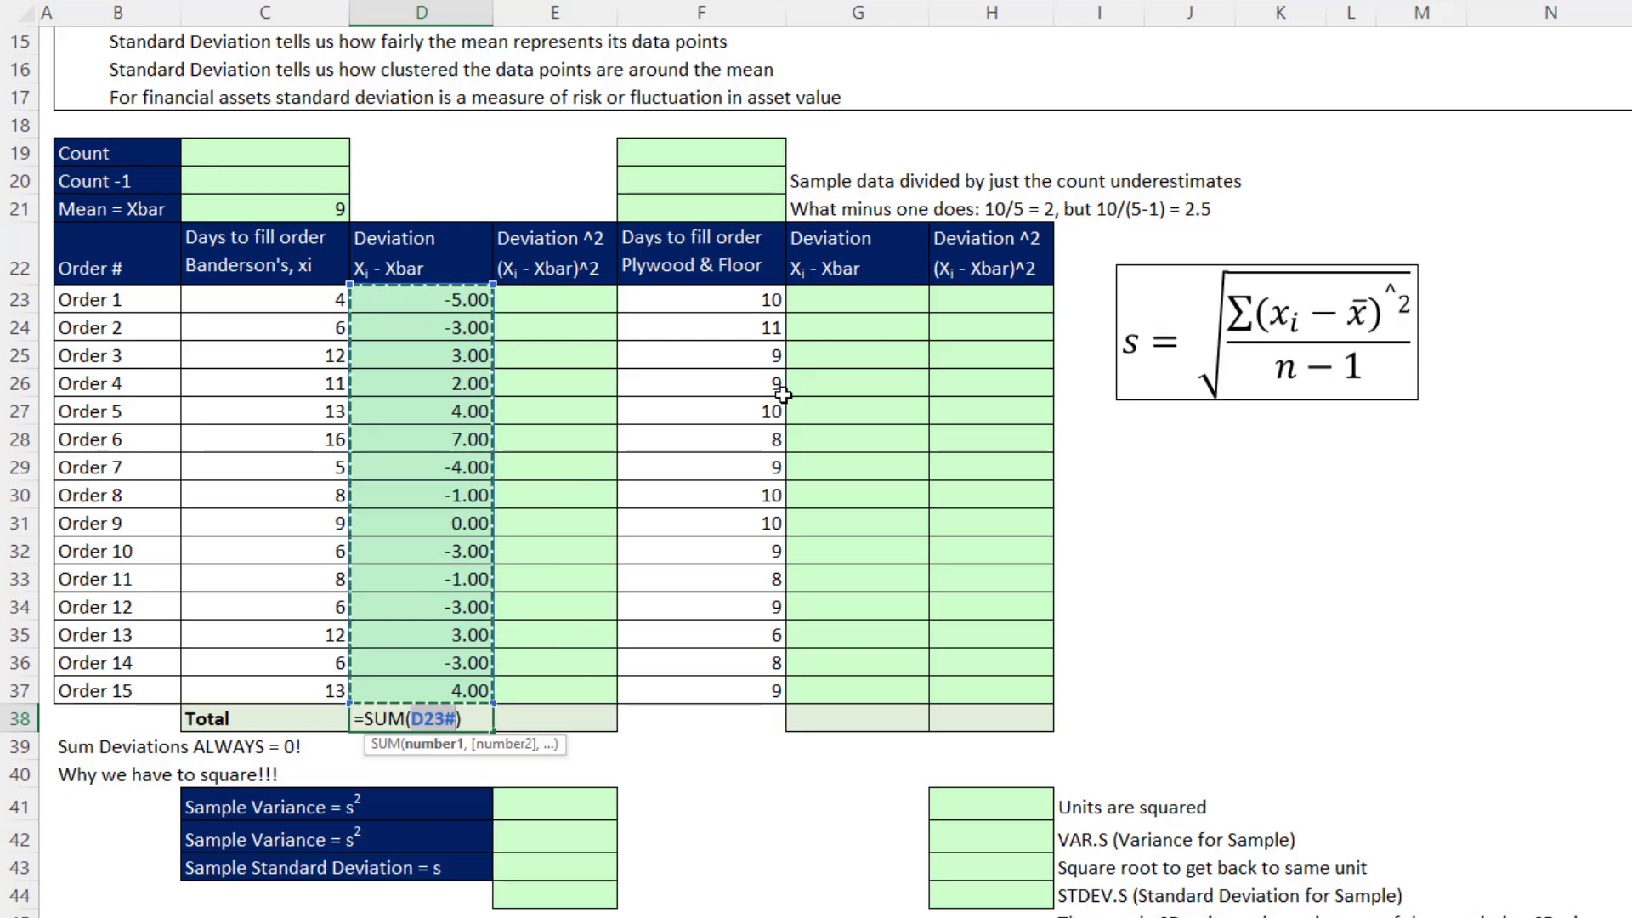
key("Return")
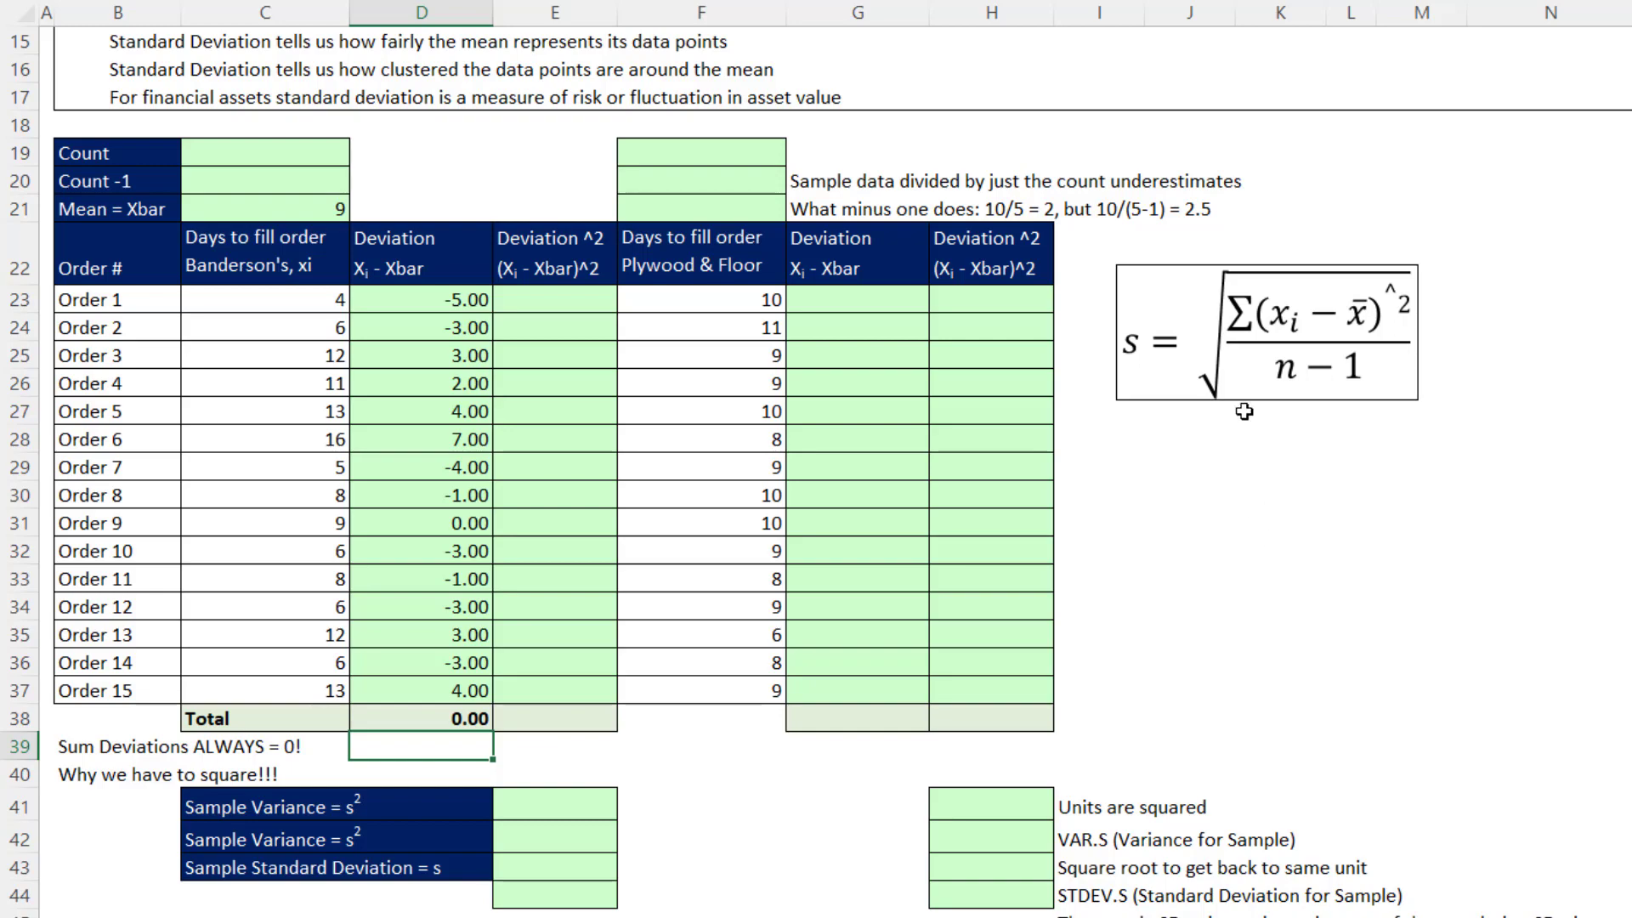
Review the alternative sample standard deviation and Mean Absolute Error sections further down the sheet and return to the deviation table.
scroll(1244, 411, "down", 12)
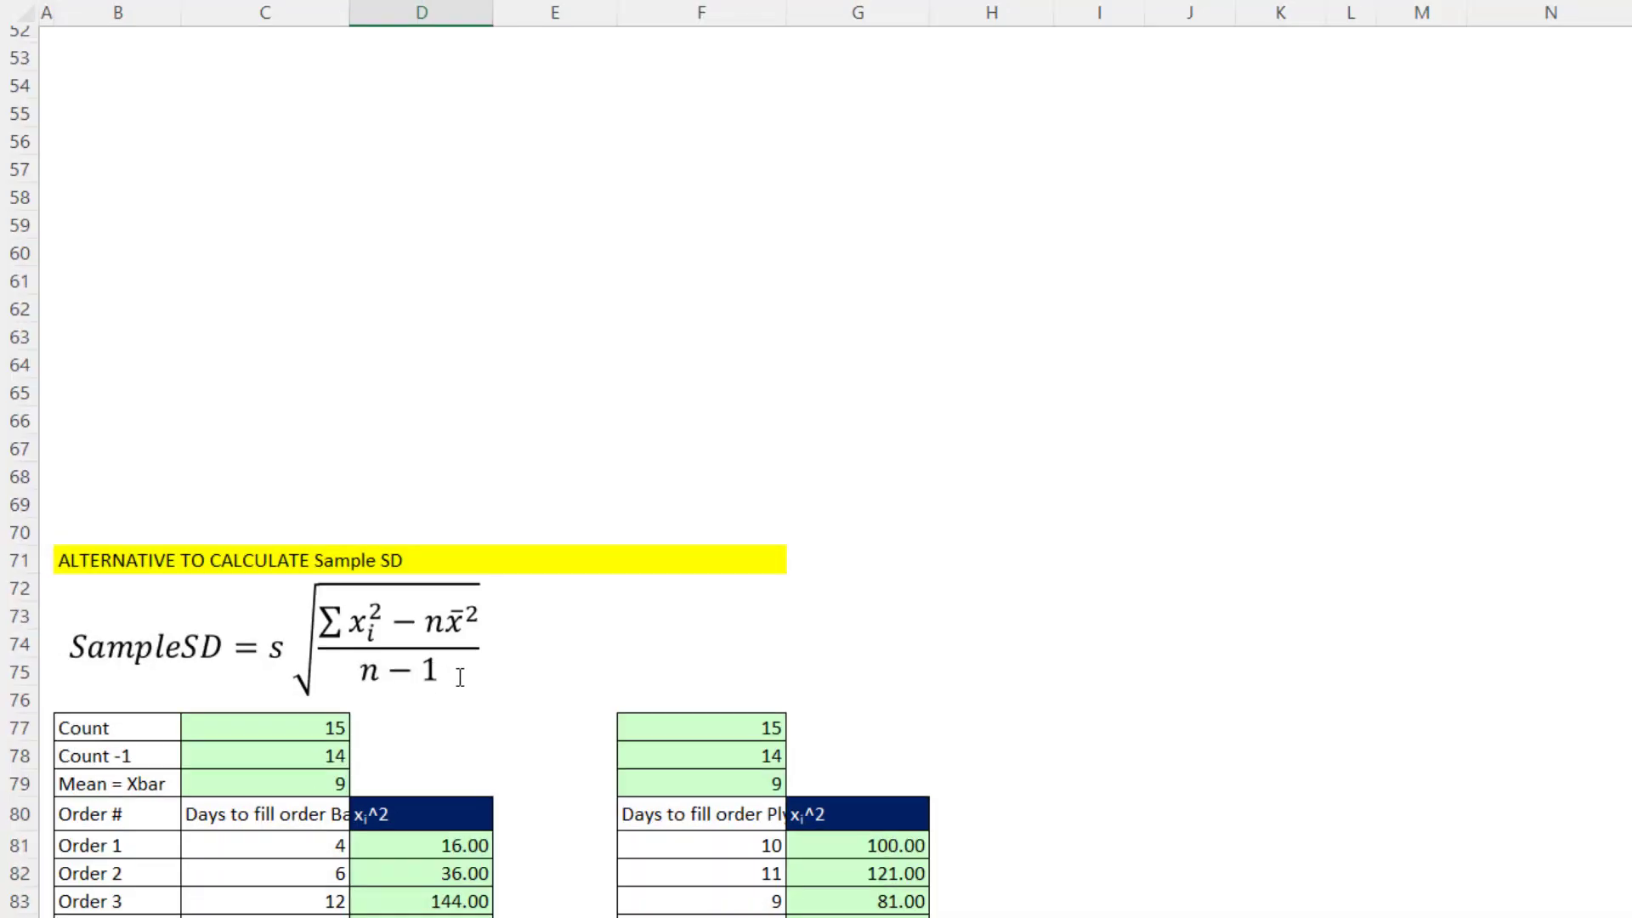
scroll(463, 674, "down", 12)
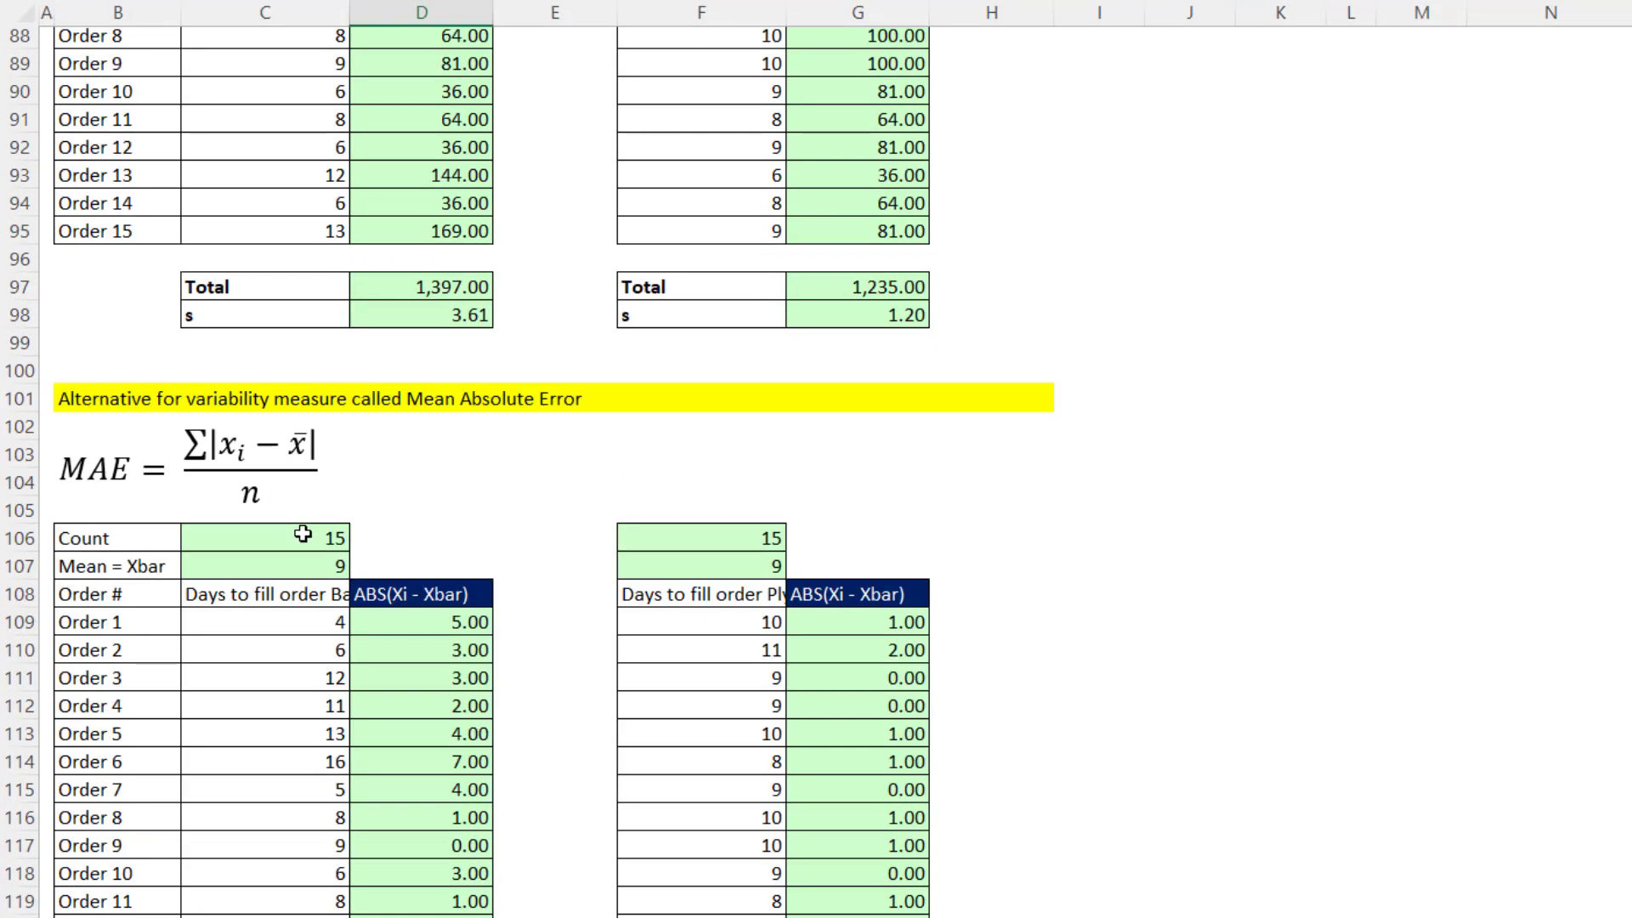
scroll(302, 534, "down", 1)
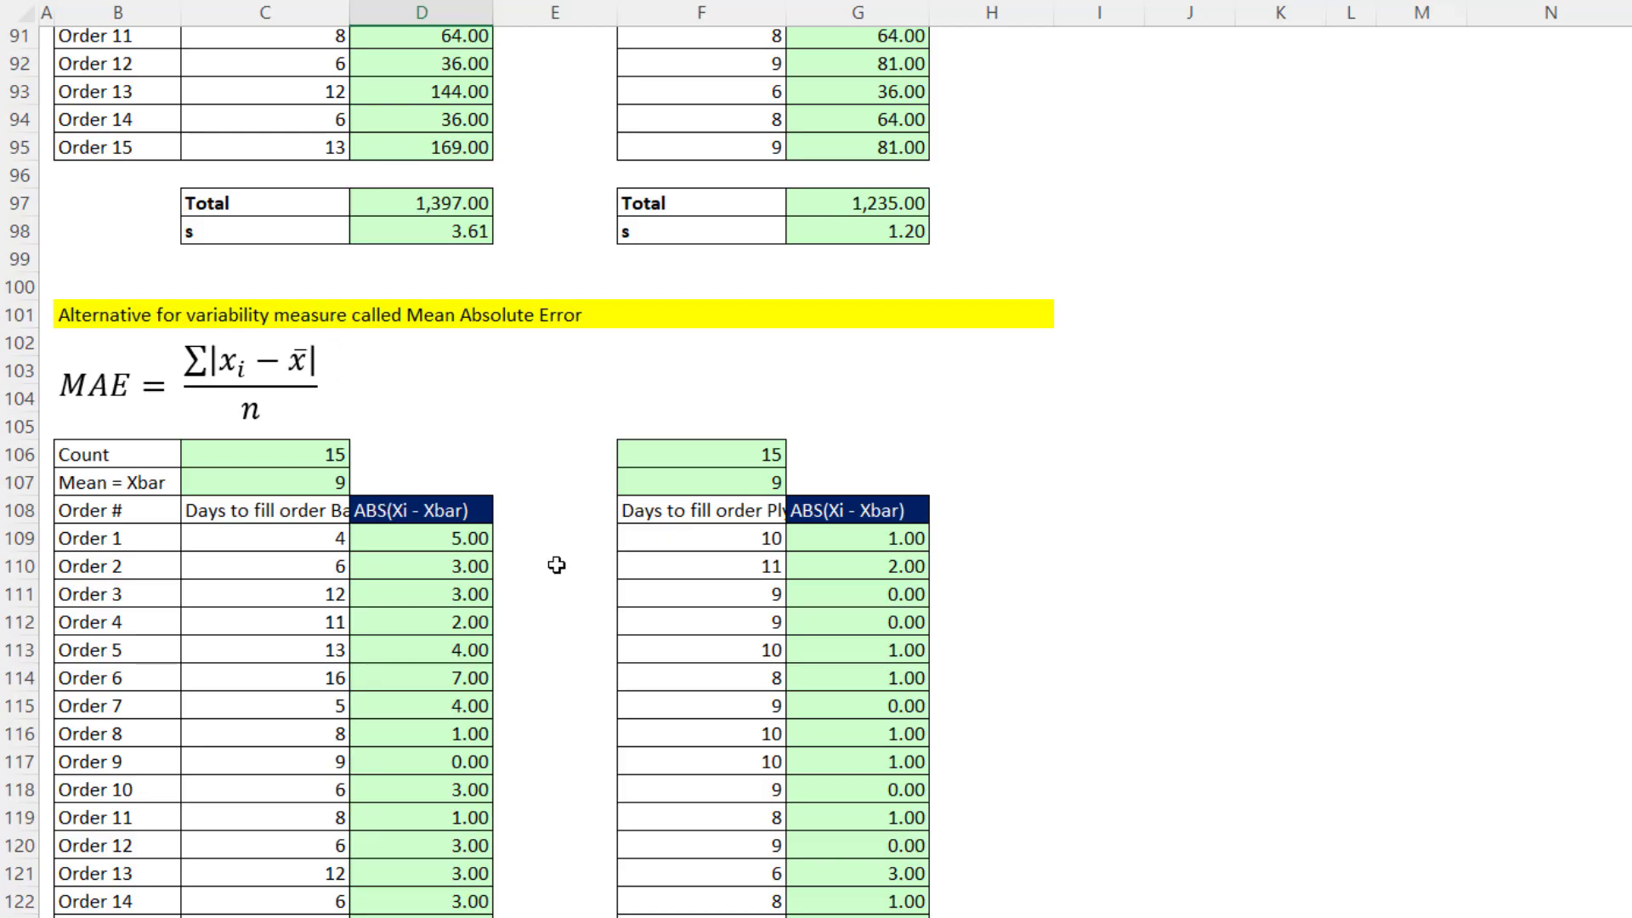
scroll(556, 565, "up", 11)
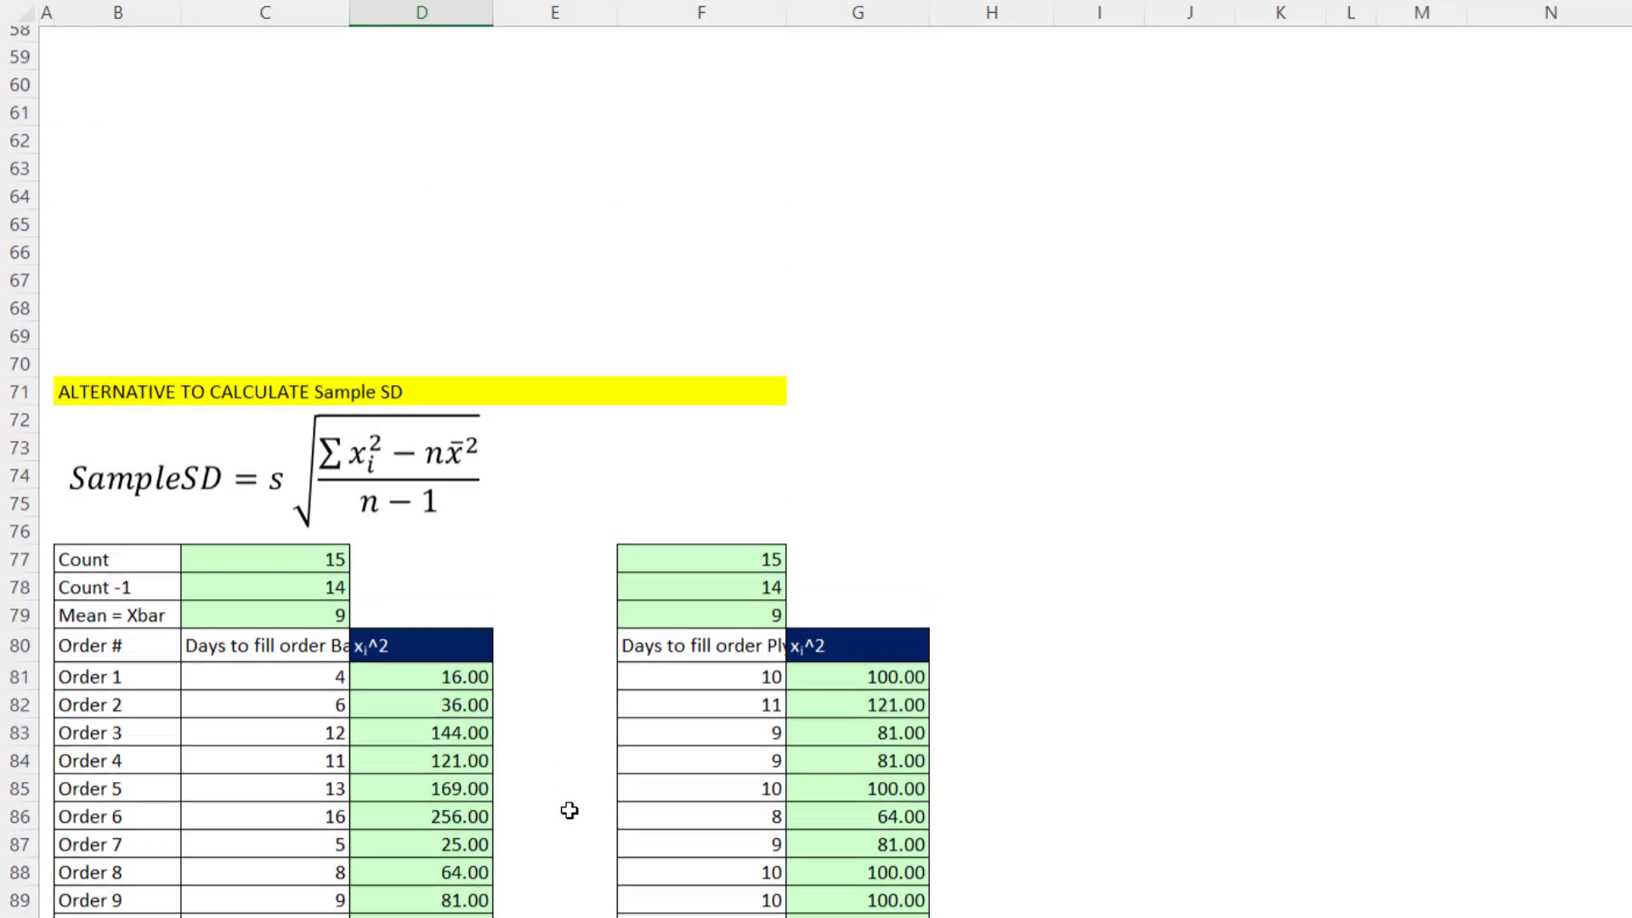
scroll(569, 810, "up", 13)
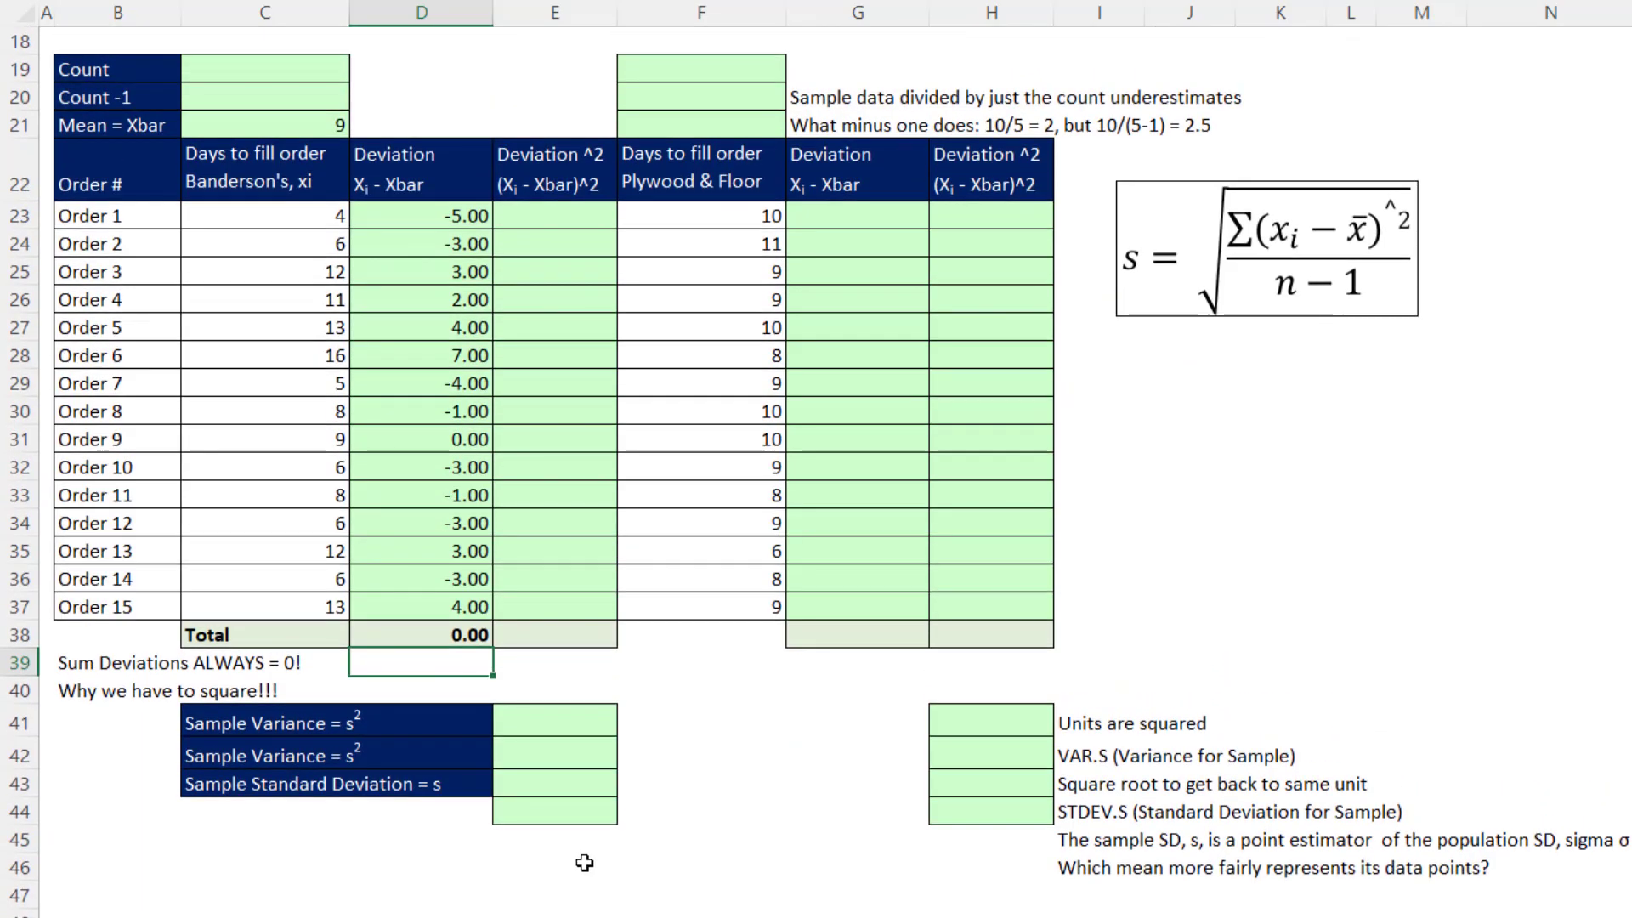
scroll(585, 862, "up", 1)
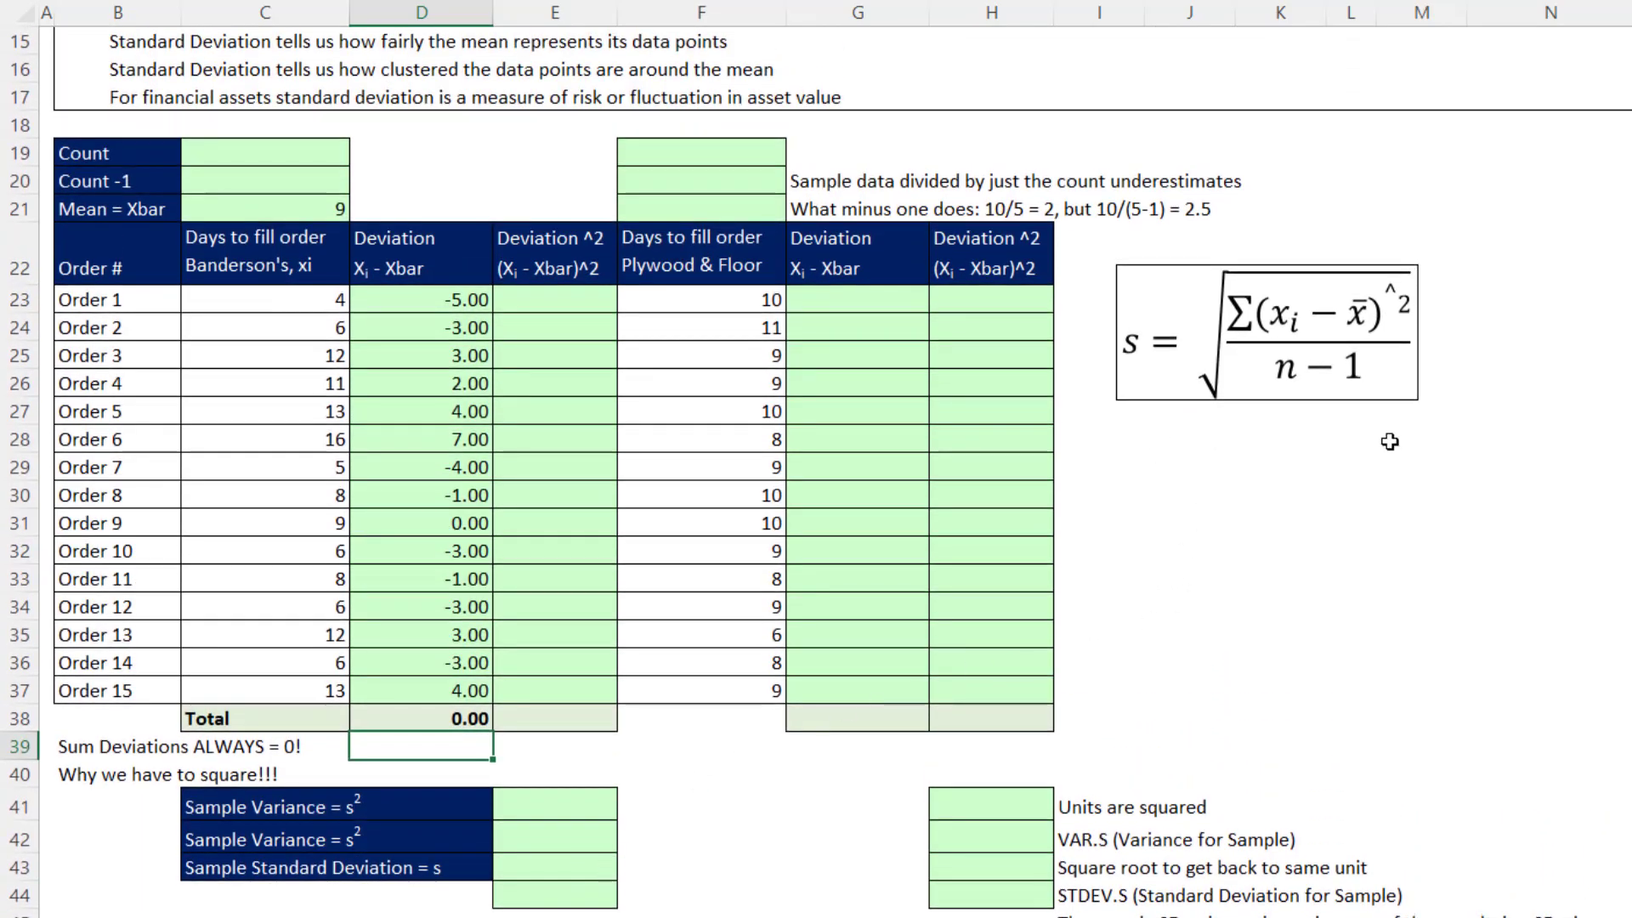
Square all of Banderson's deviations in E23 with the spilling formula =D23#^2 and examine Order 13's squared deviation.
scroll(1338, 586, "up", 1)
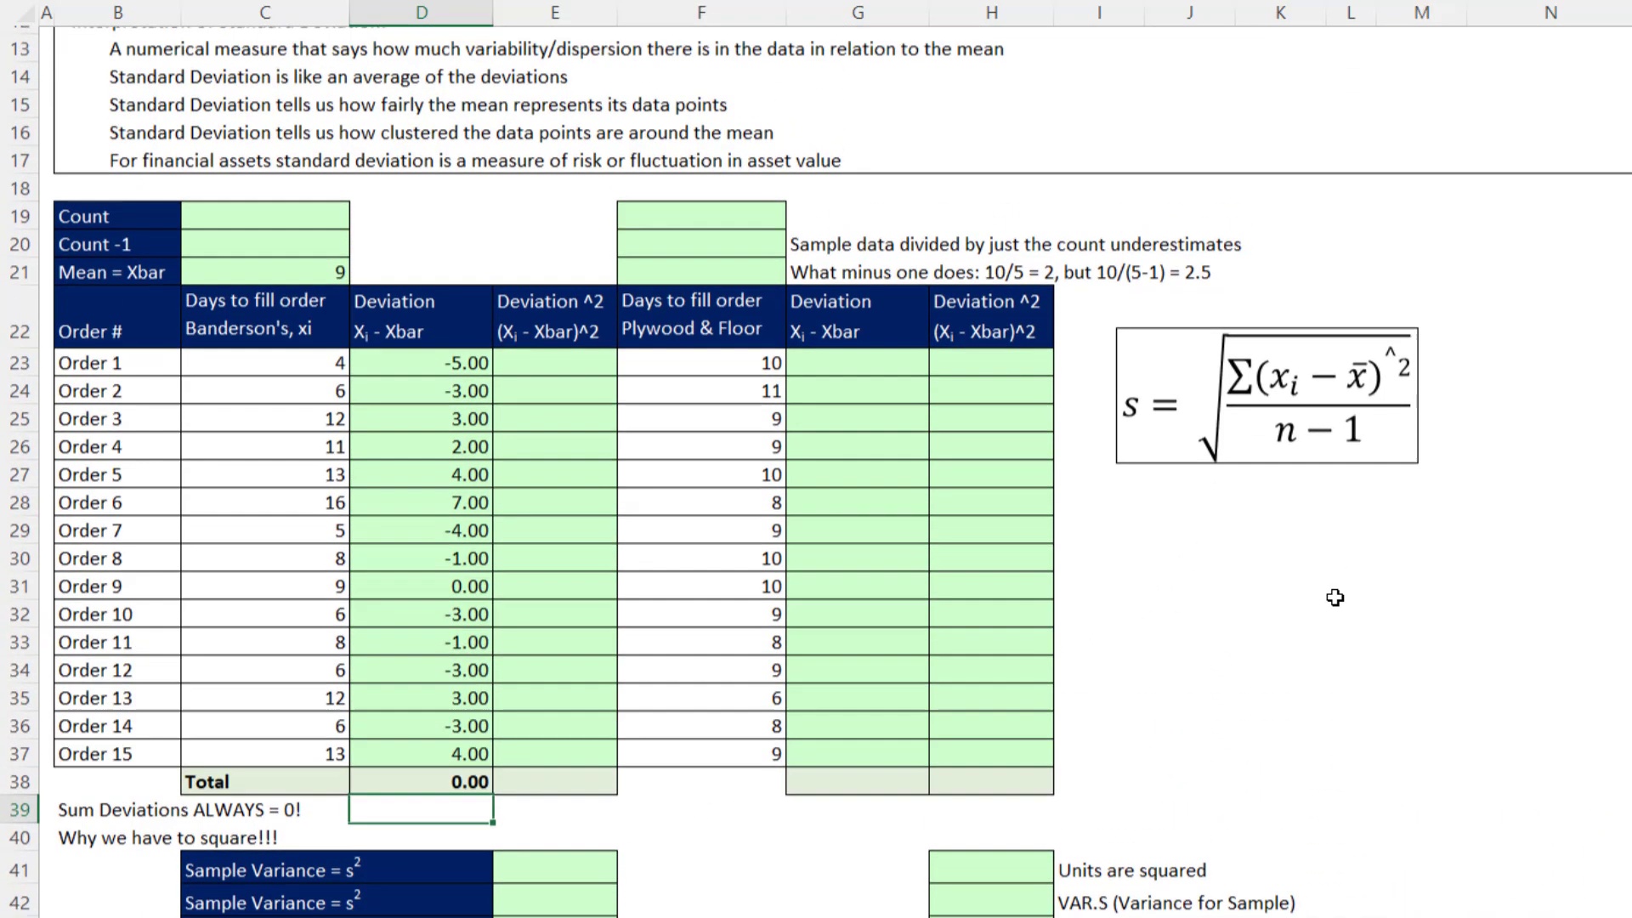
scroll(1334, 597, "up", 1)
left_click(564, 398)
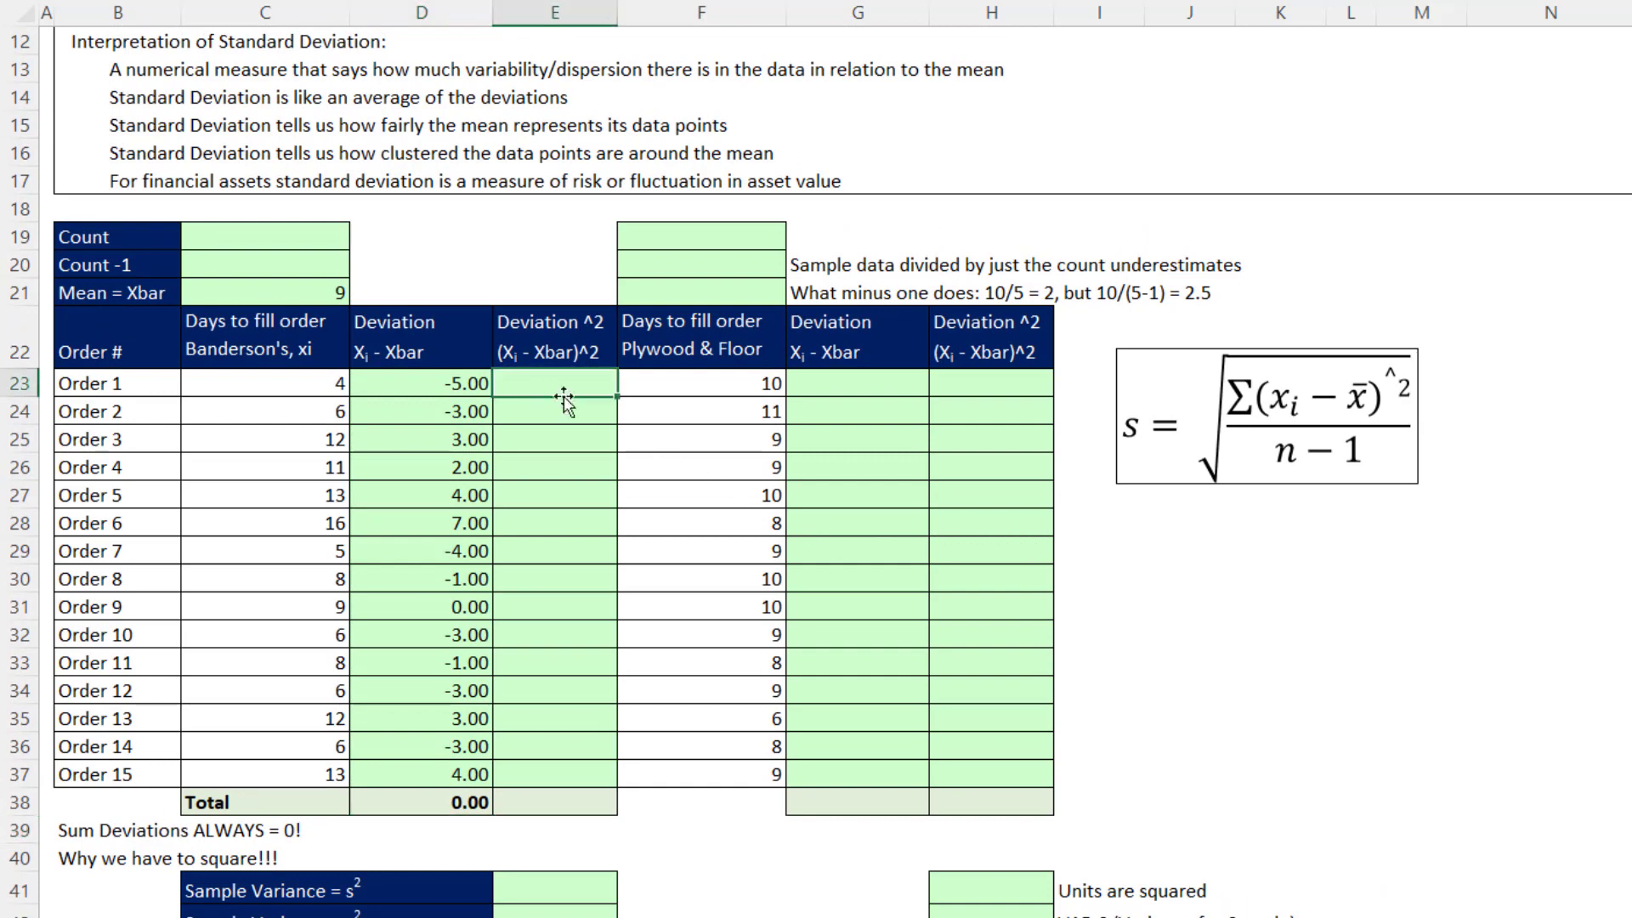
type("=")
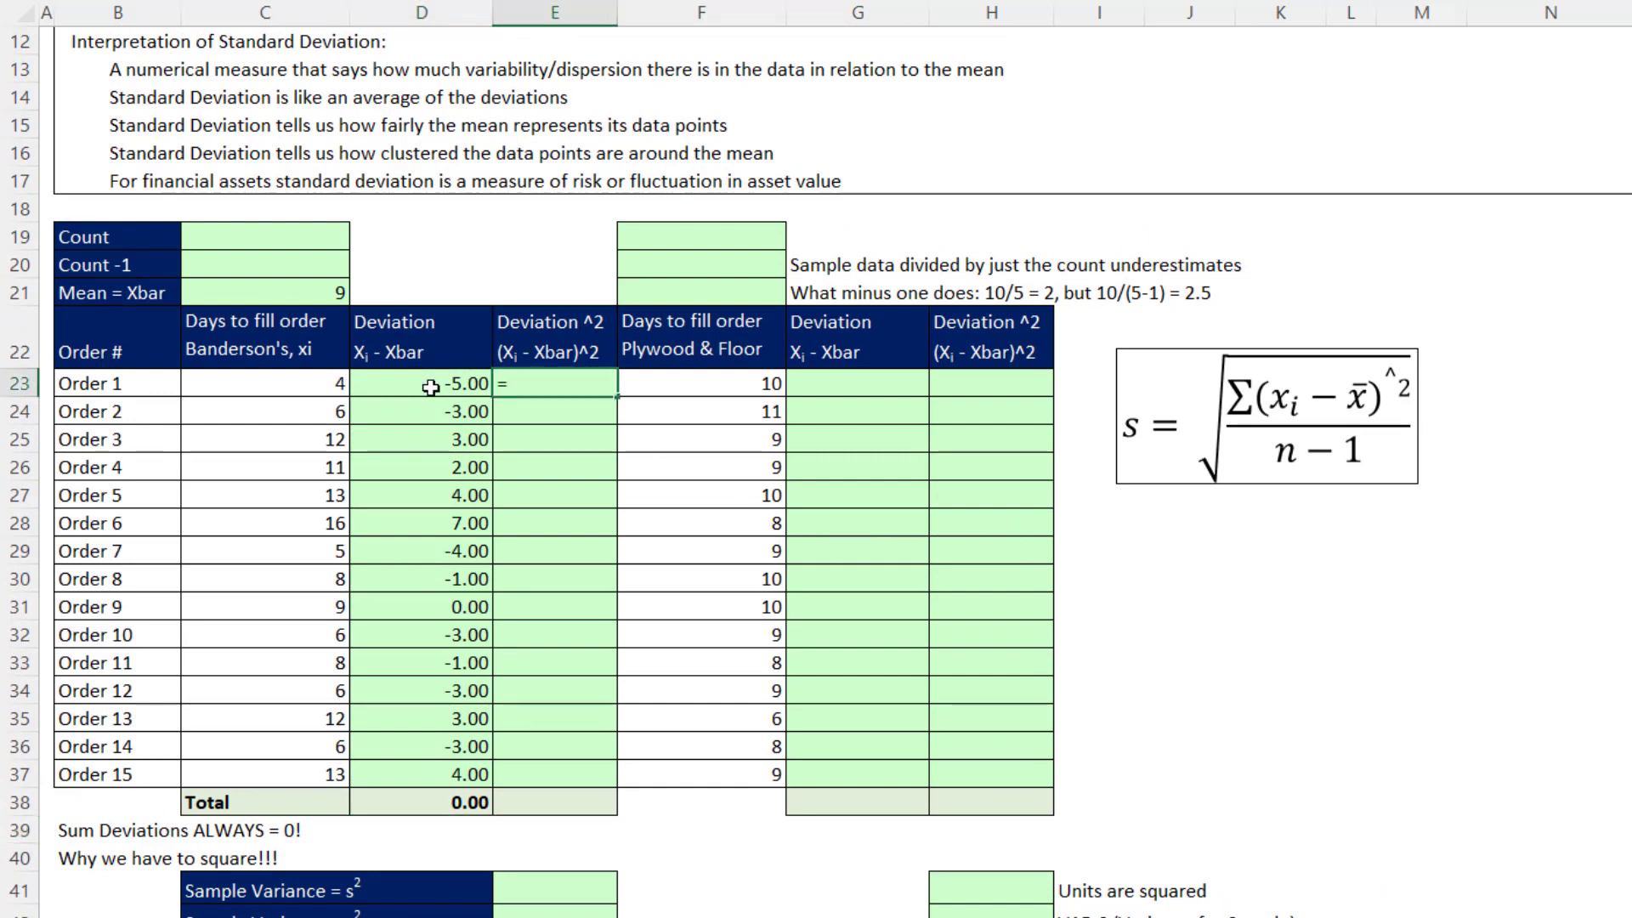
left_click_drag(429, 382, 452, 770)
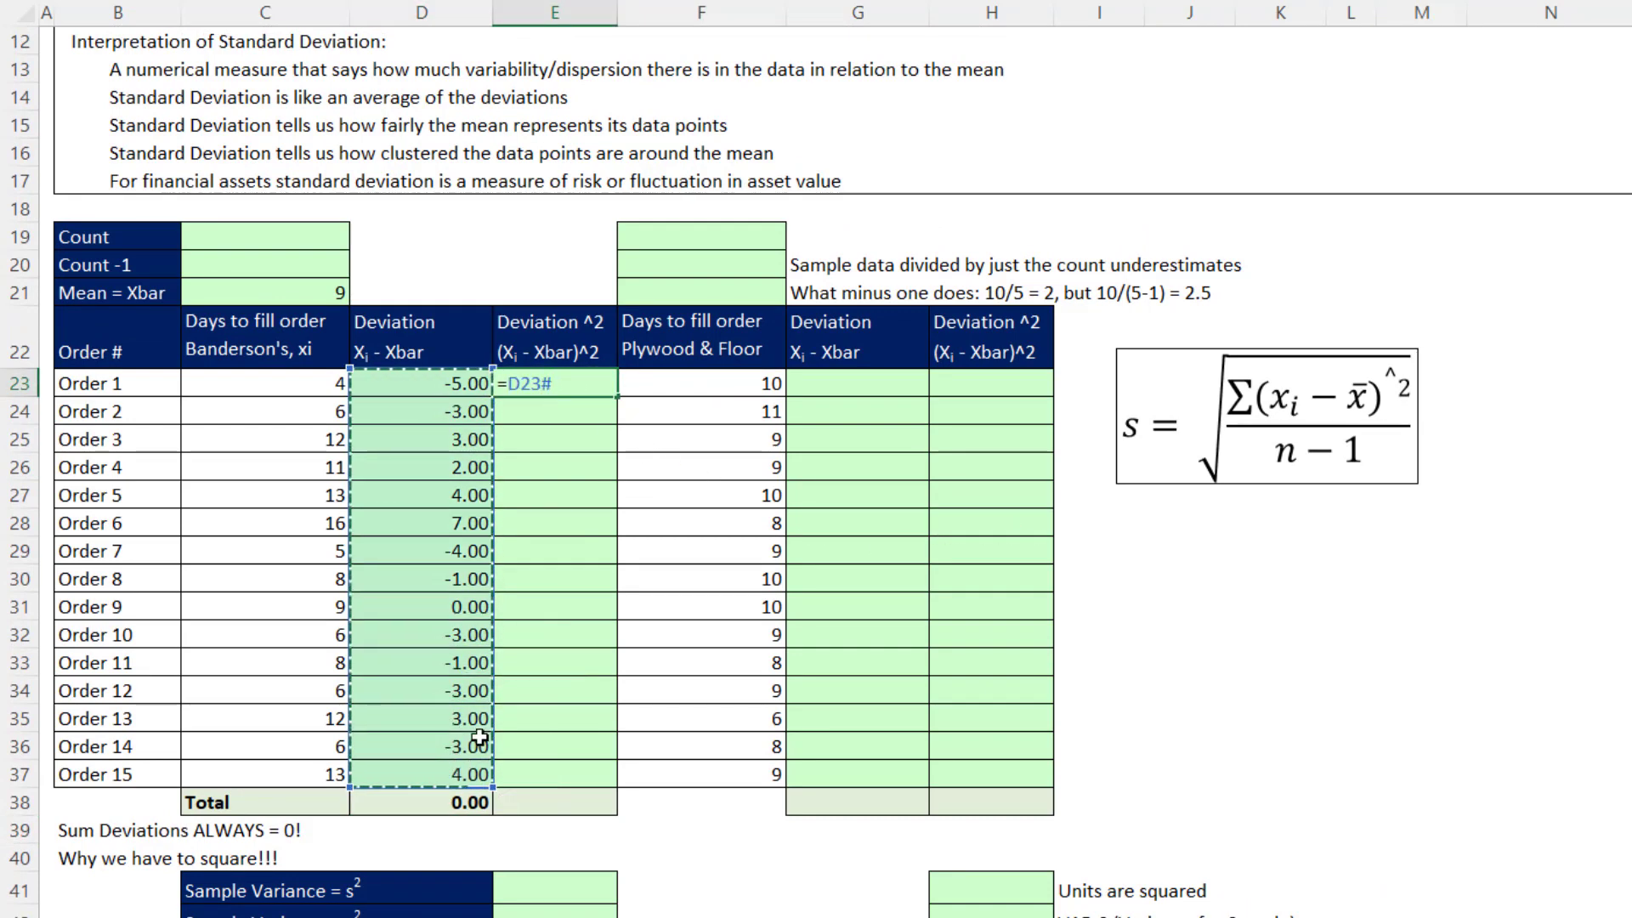
type("^")
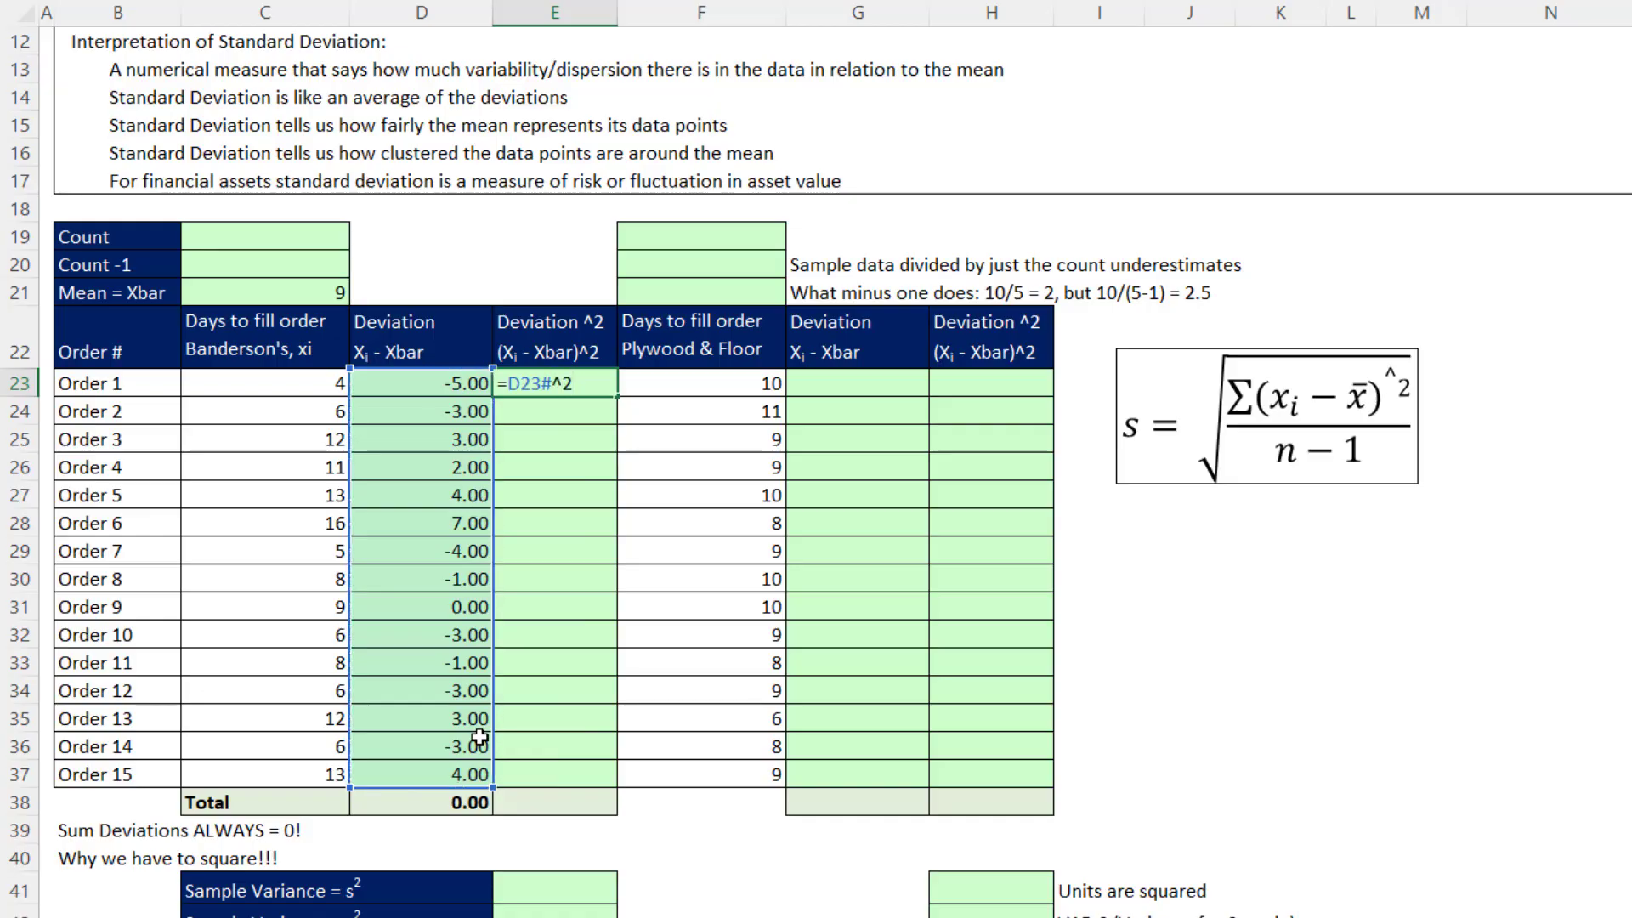
type("2")
key("Return")
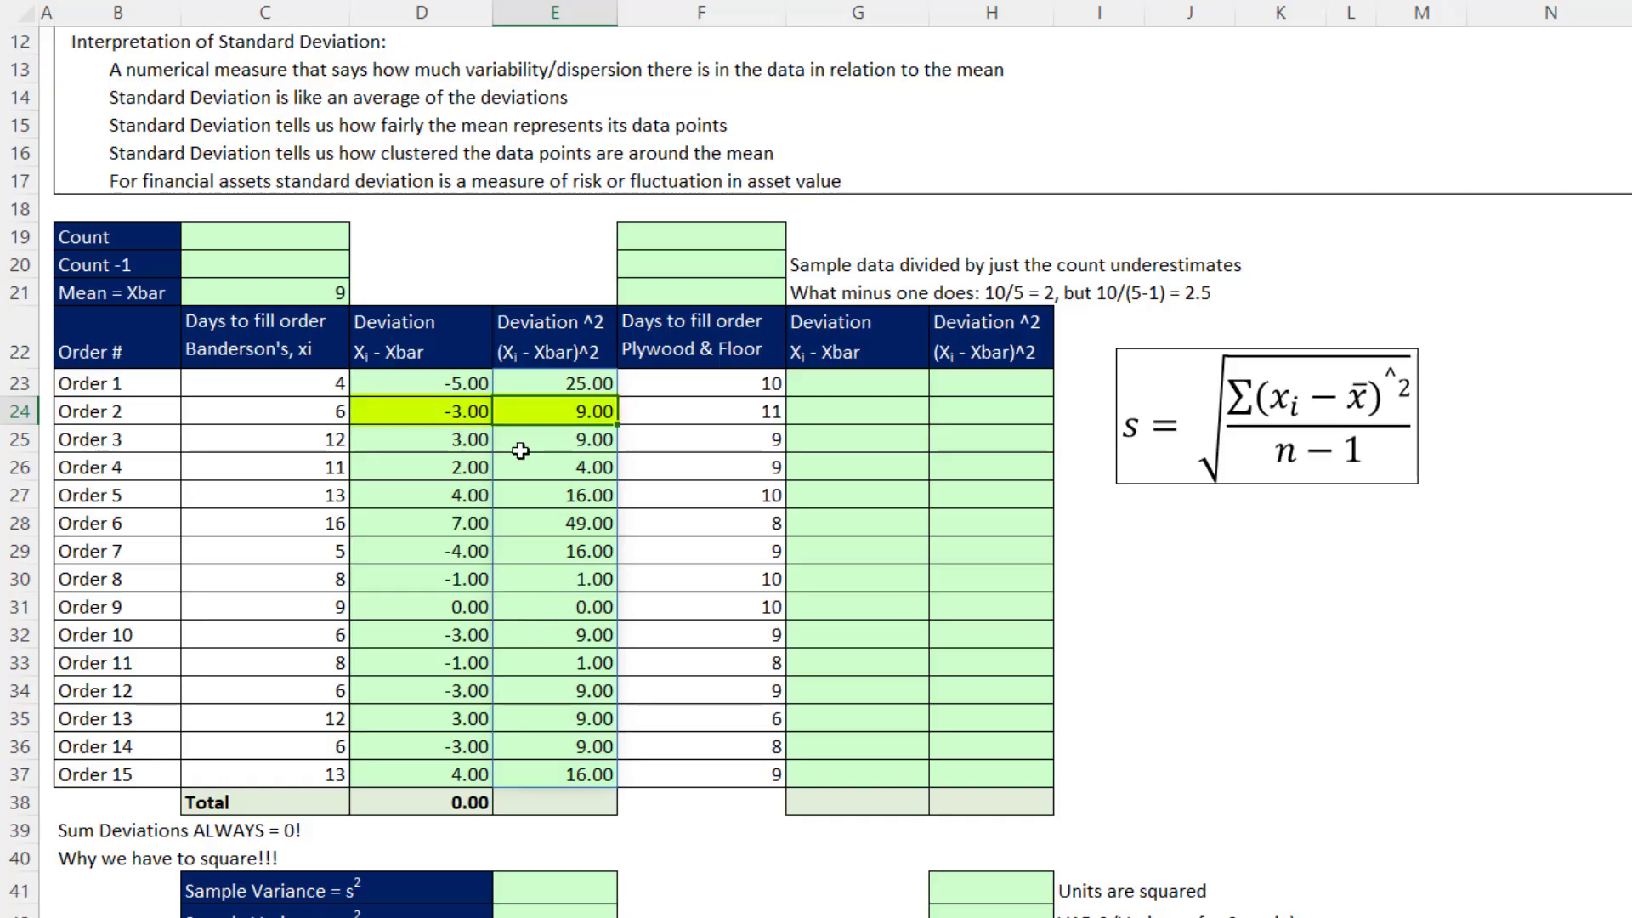
left_click(447, 720)
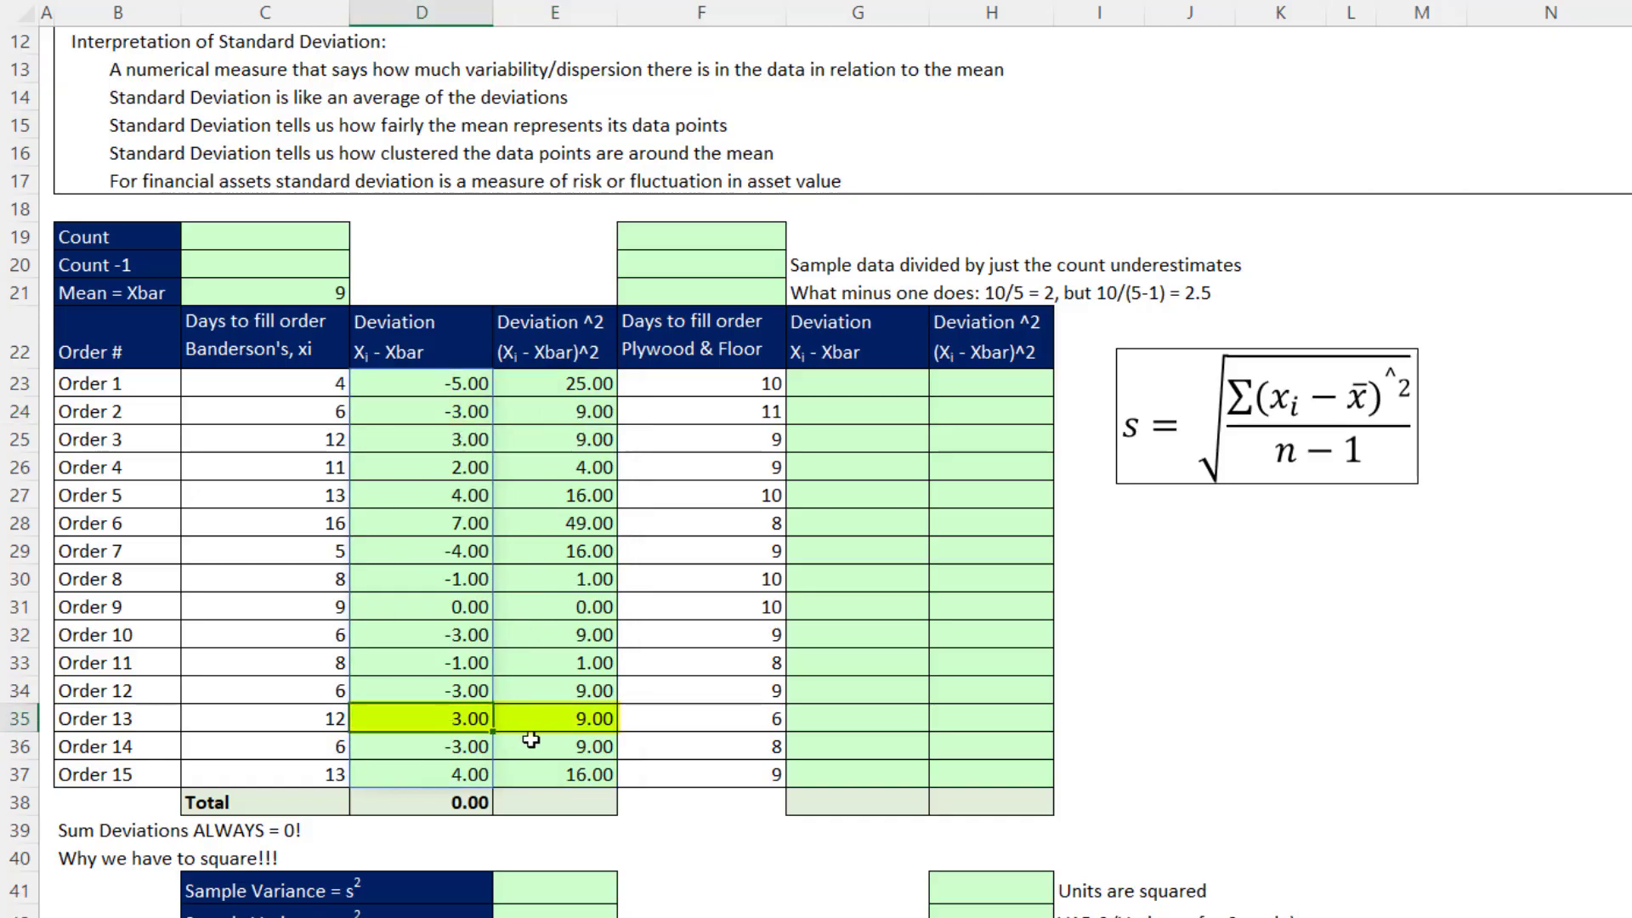
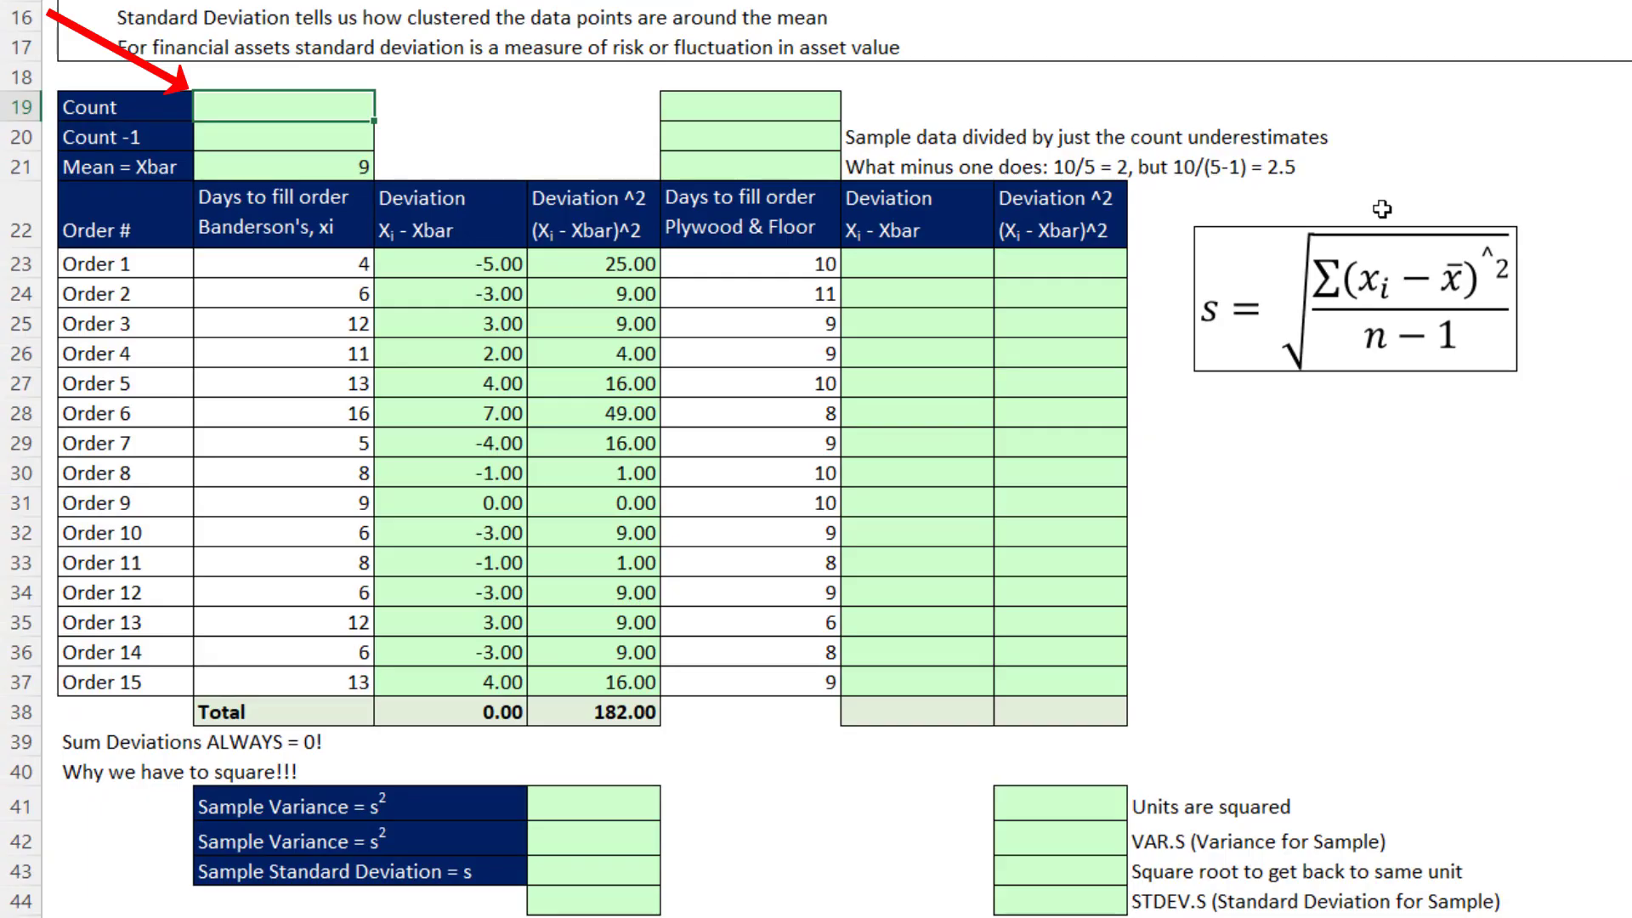
Count Banderson's orders in C19 with =ROWS(C23:C37).
type("rows")
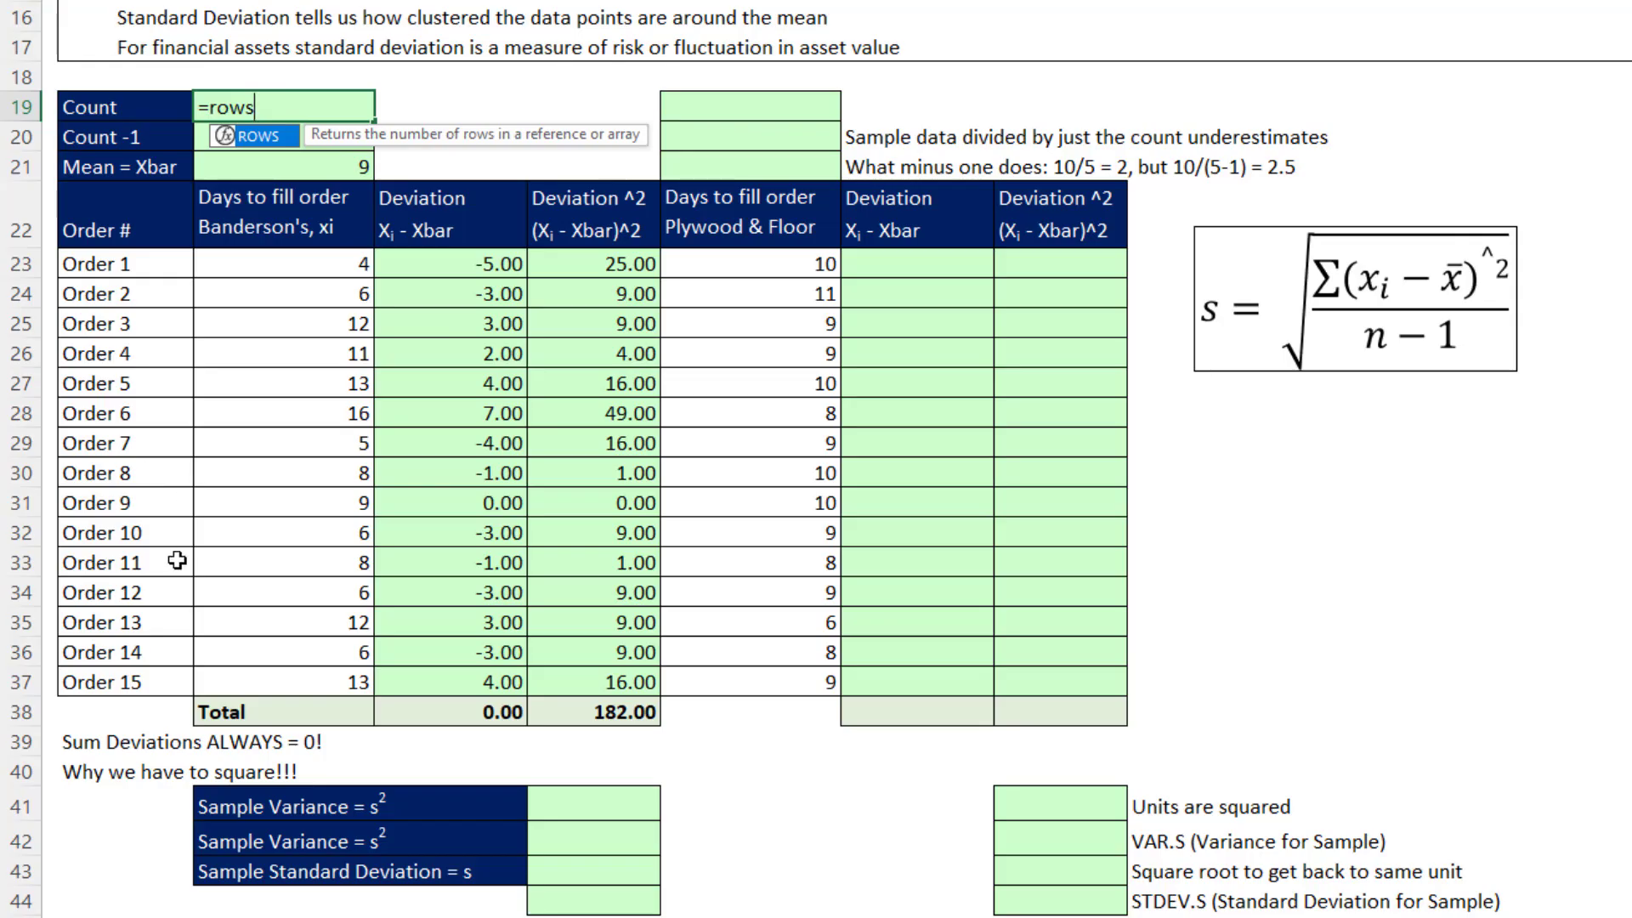
key("Tab")
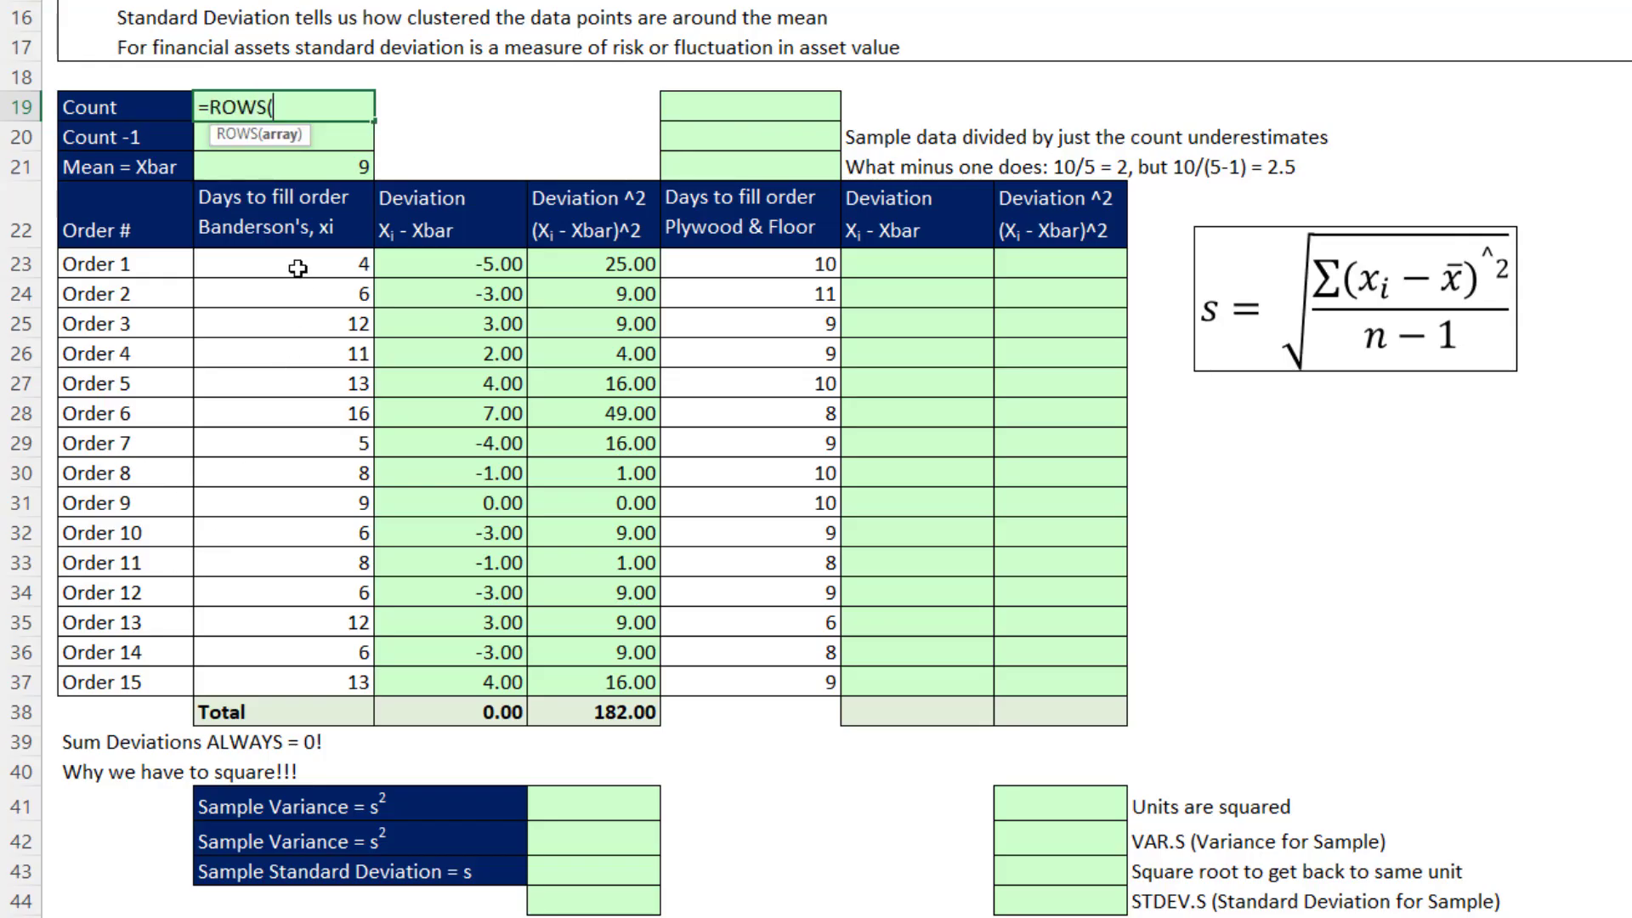
left_click_drag(297, 268, 314, 685)
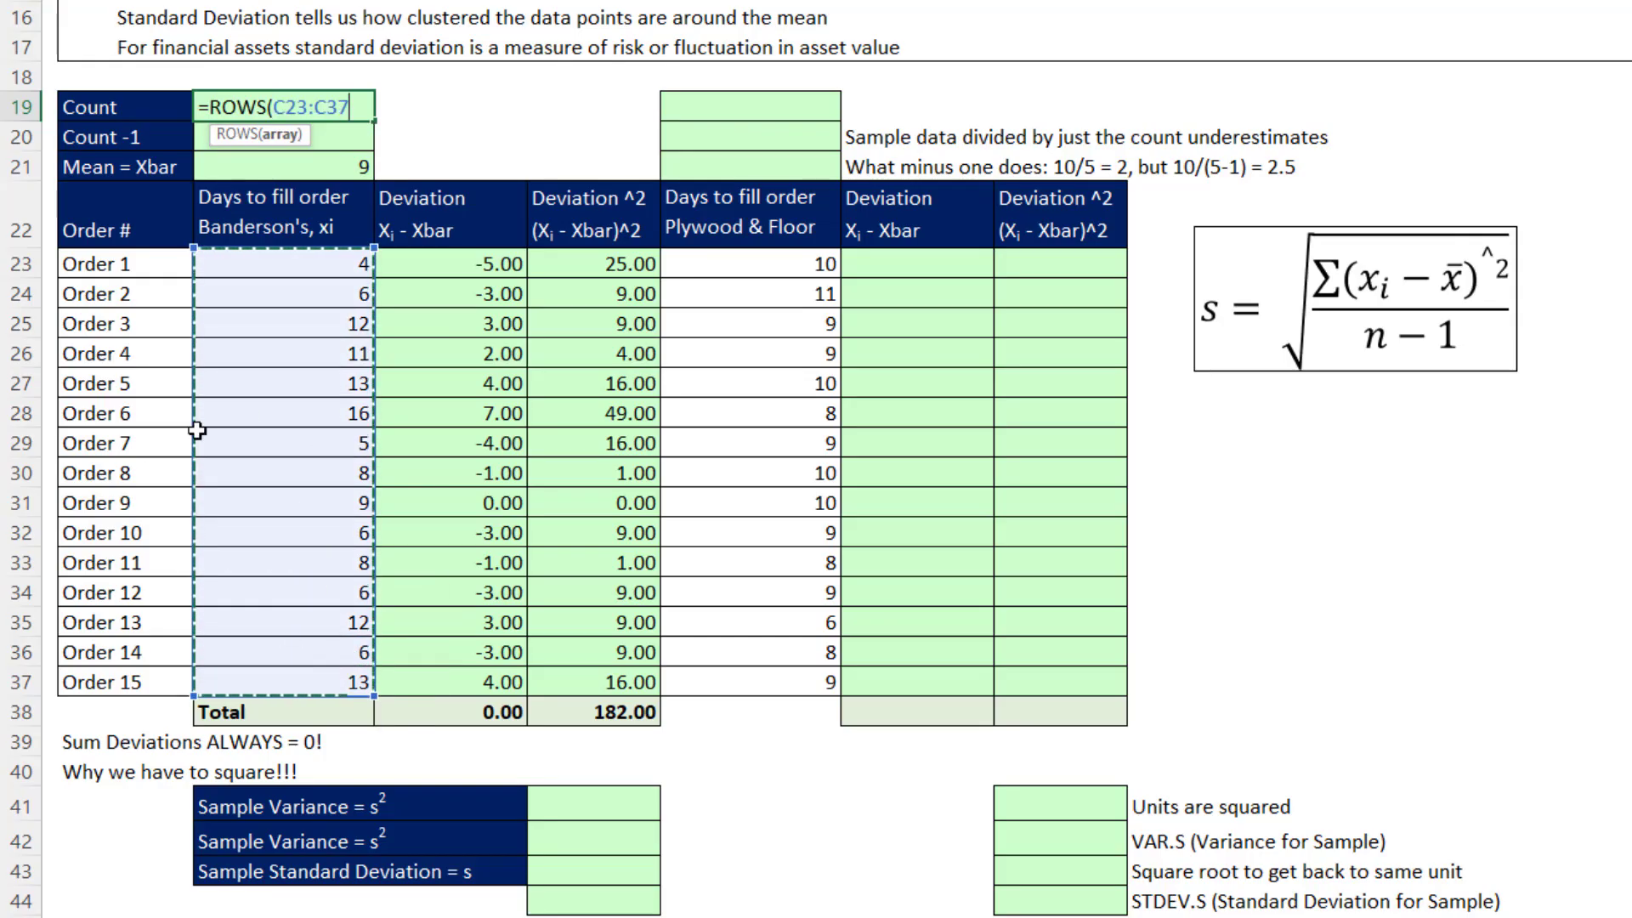
type(")")
key("Return")
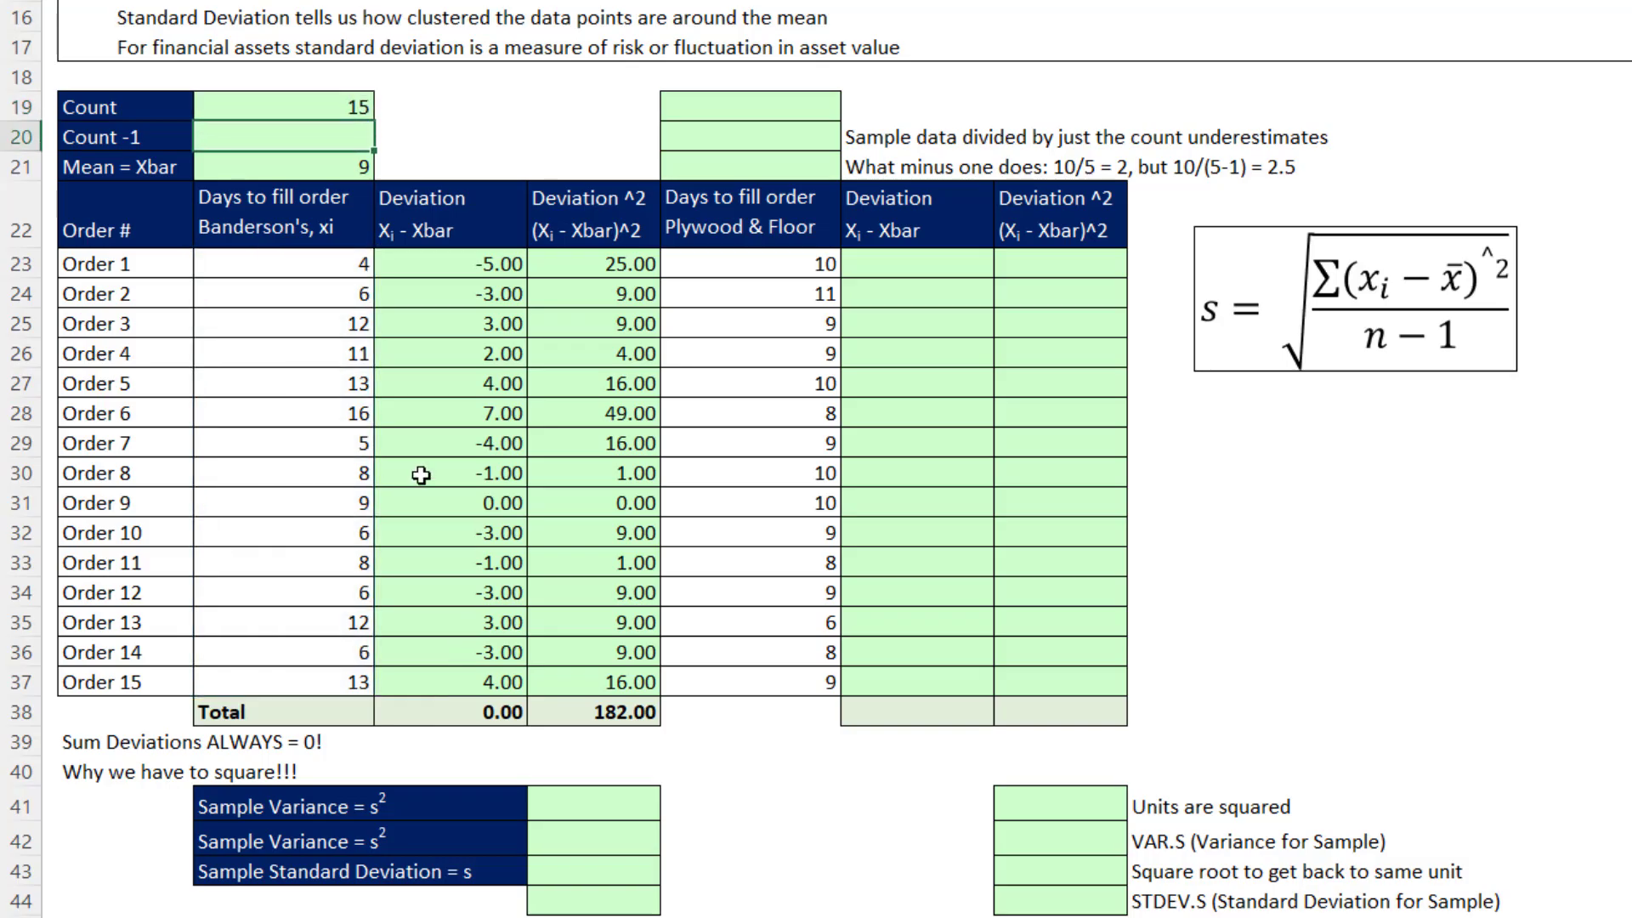
Calculate Banderson's count minus one in C20 with =C19-1.
type("=")
key("Up")
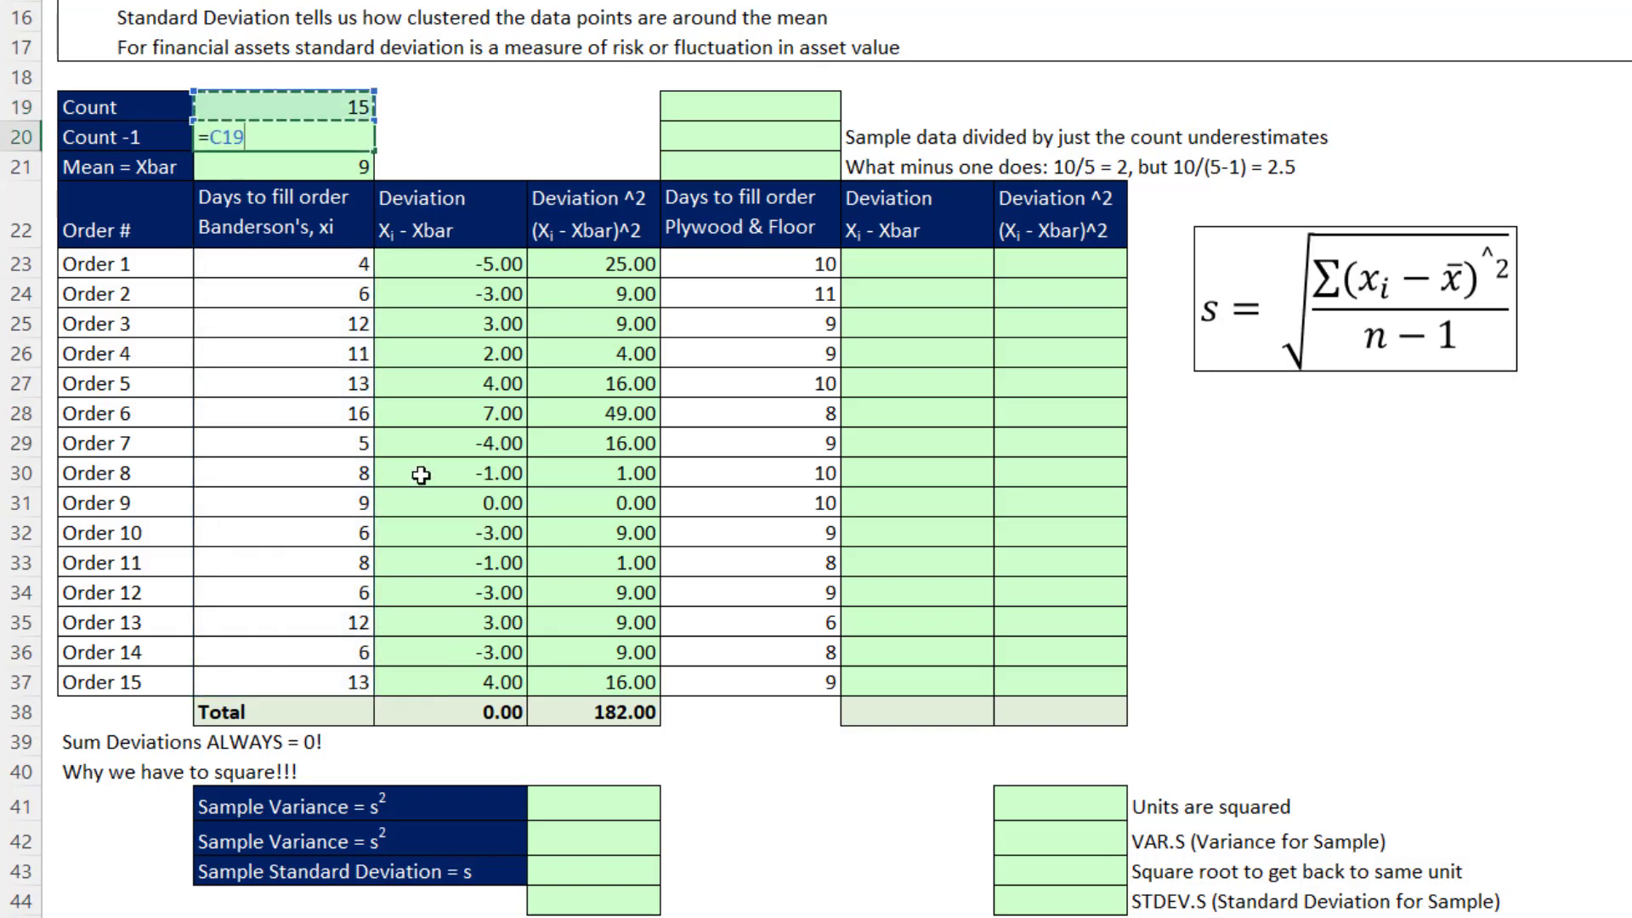
type("-1")
key("Return")
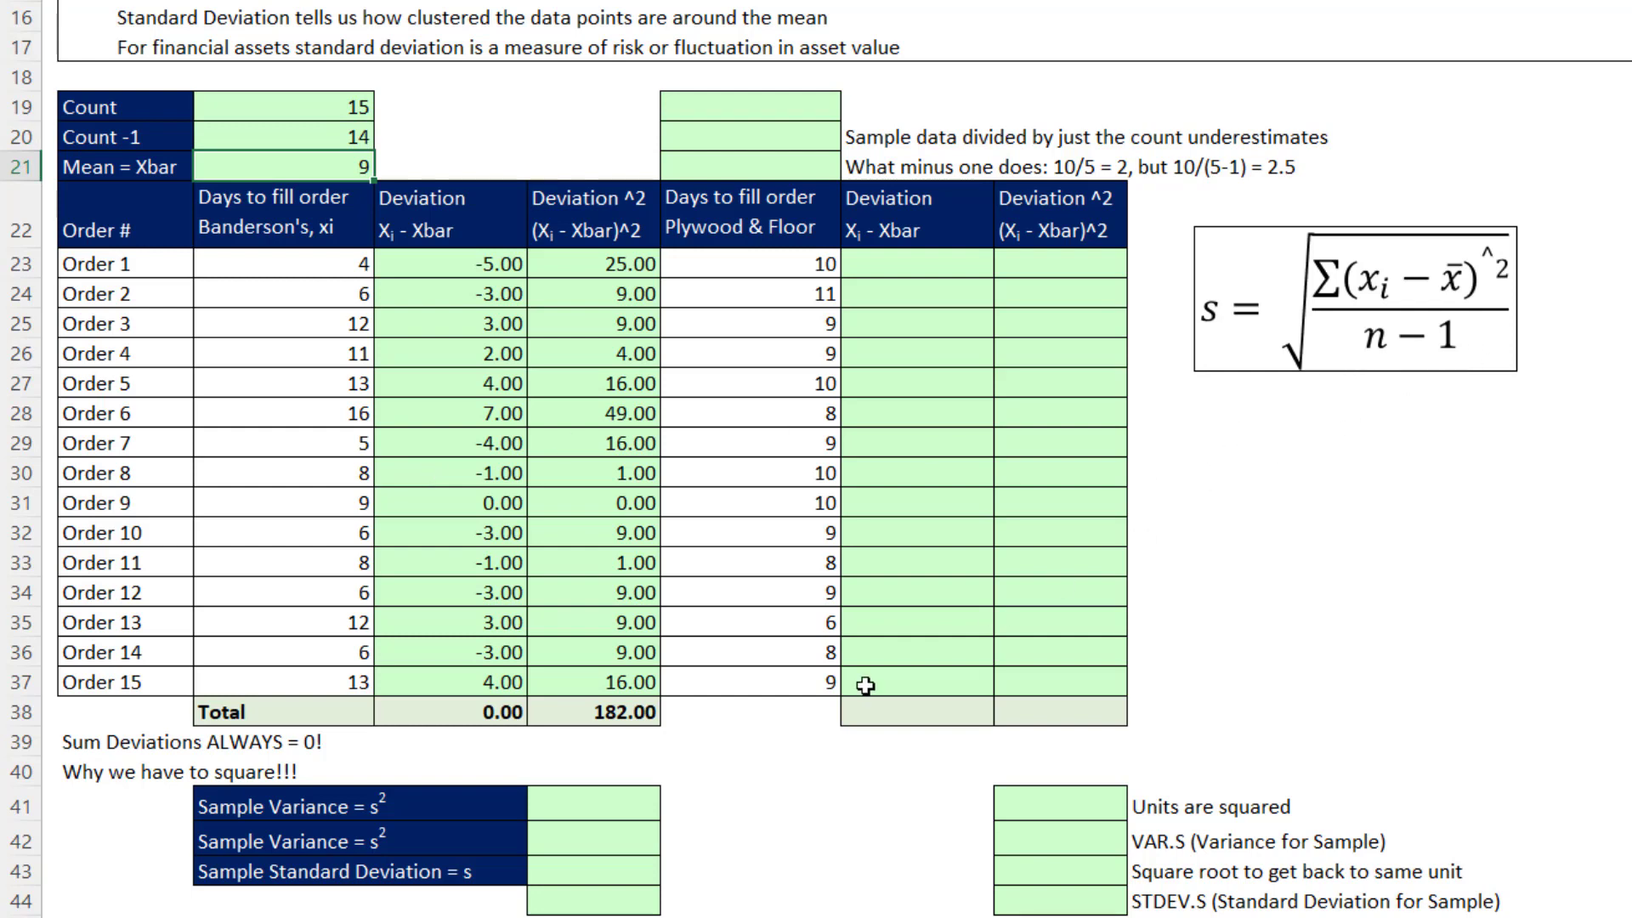
Calculate Banderson's sample variance in E41 by dividing the squared deviations total by count minus one, =E38/C20.
left_click(593, 808)
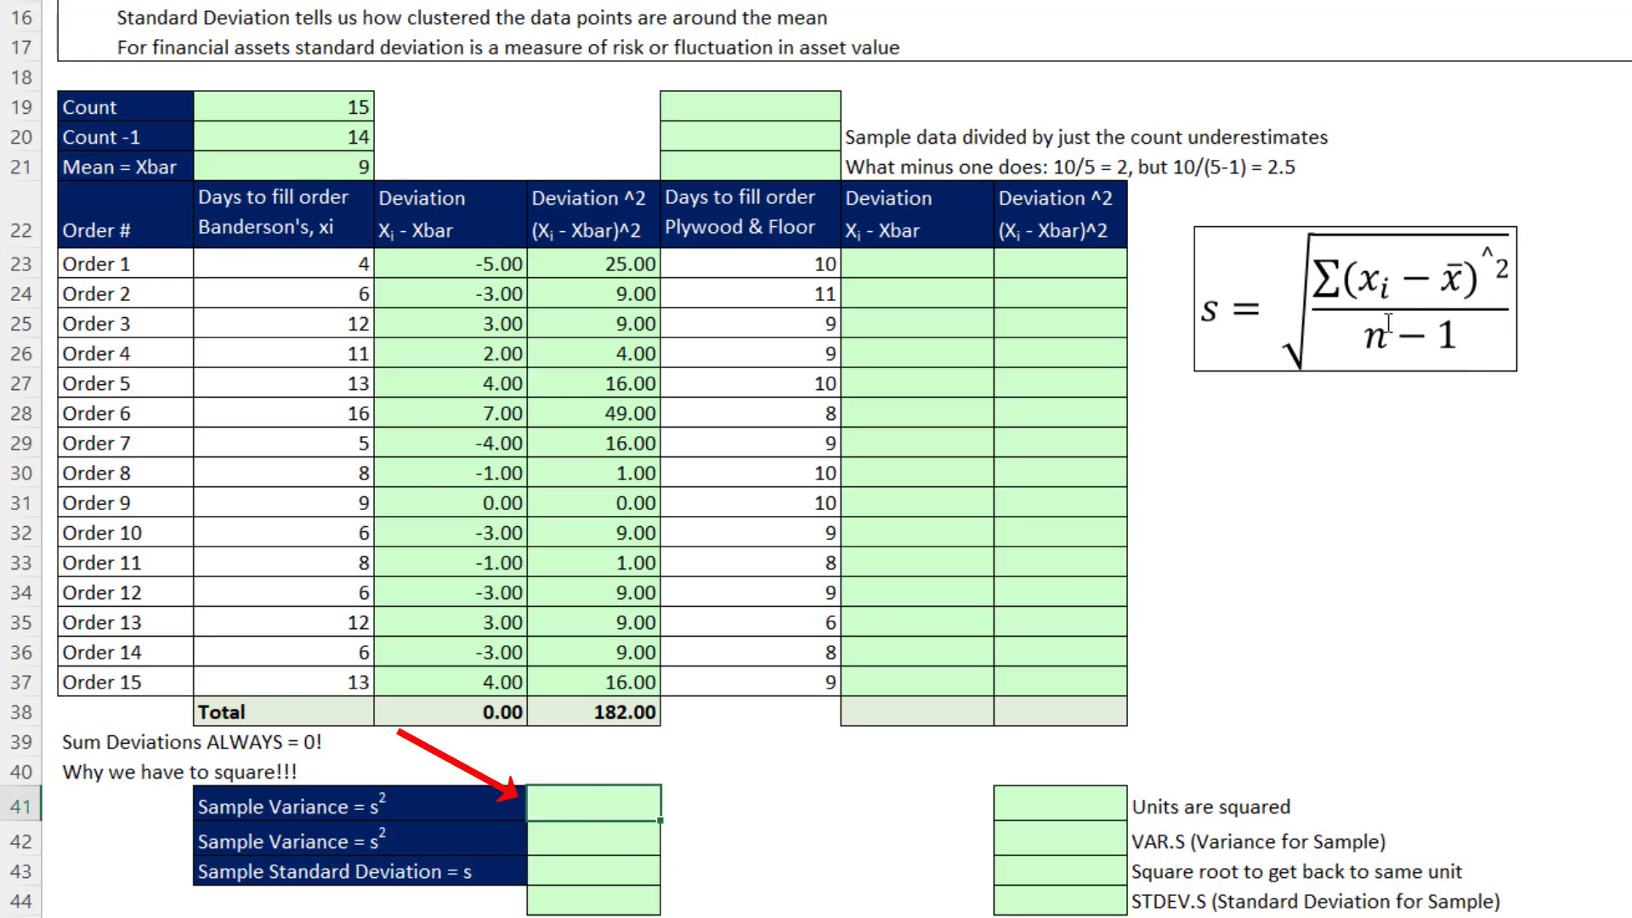
type("=")
left_click(597, 713)
type("/")
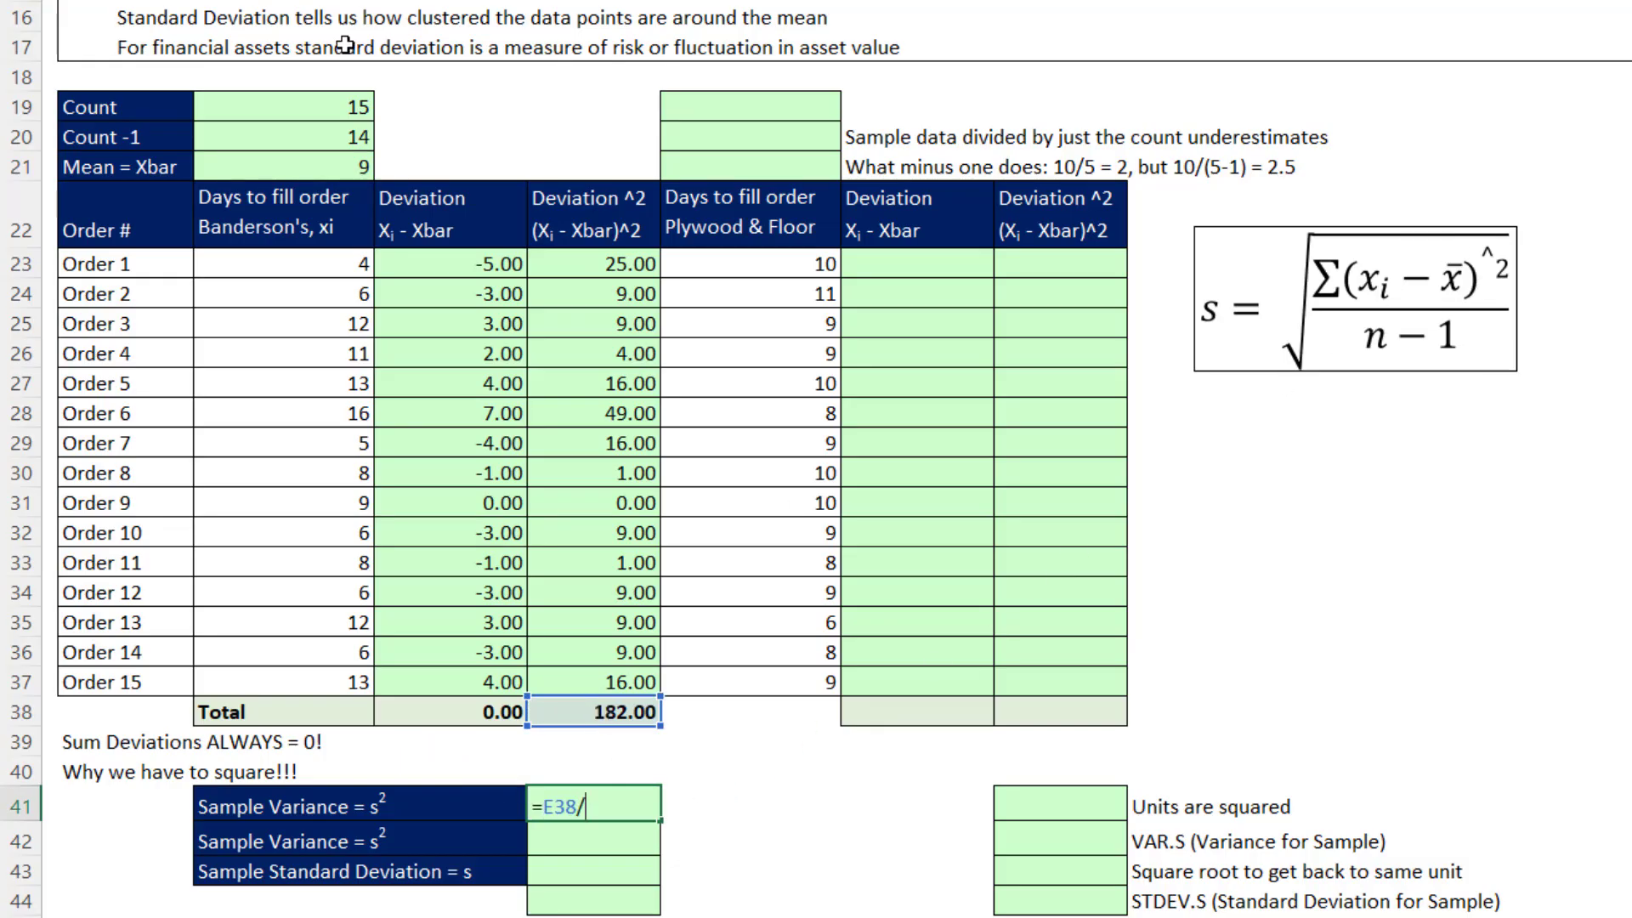
left_click(325, 148)
key("Return")
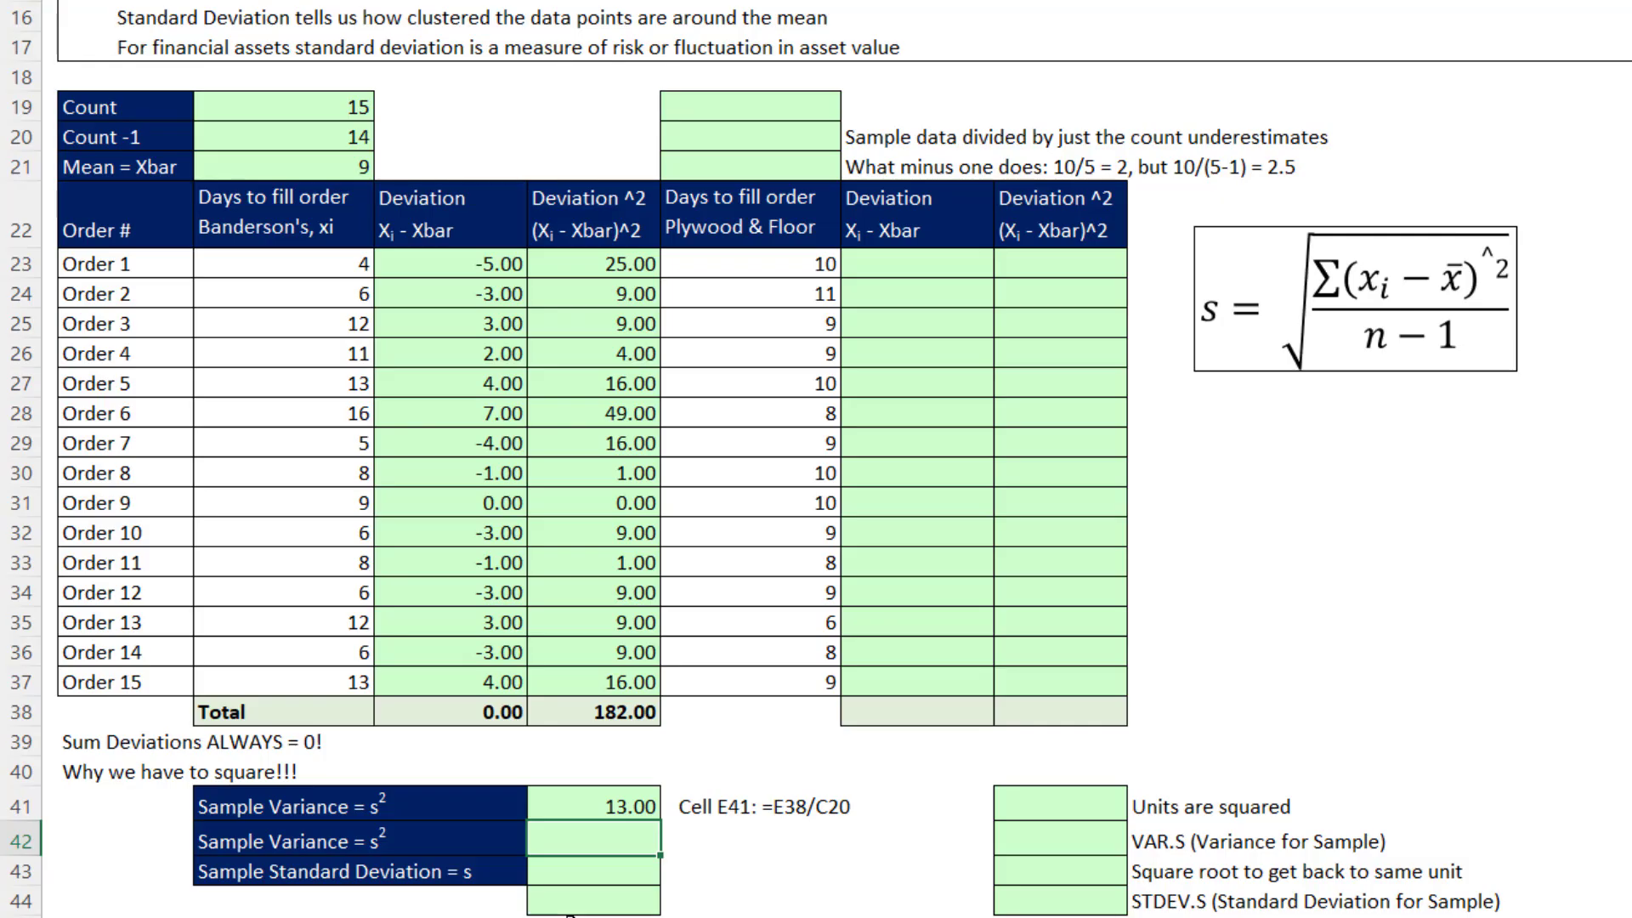
Calculate Banderson's sample standard deviation in E43 as the square root of the variance, =SQRT(E41).
left_click(593, 871)
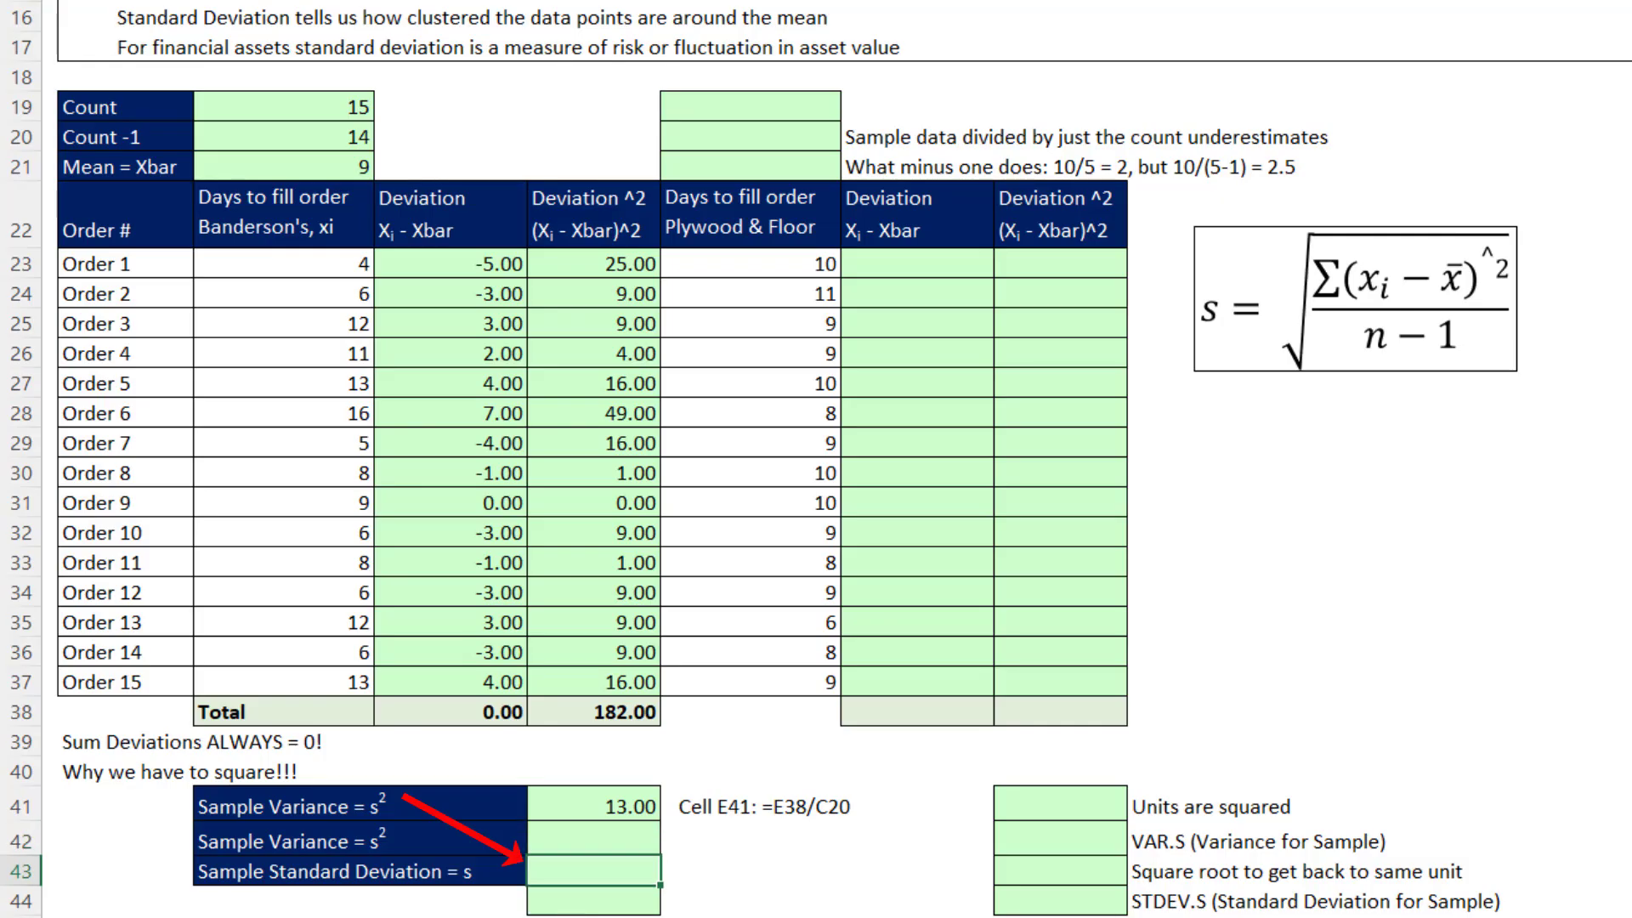
type("=sqrt")
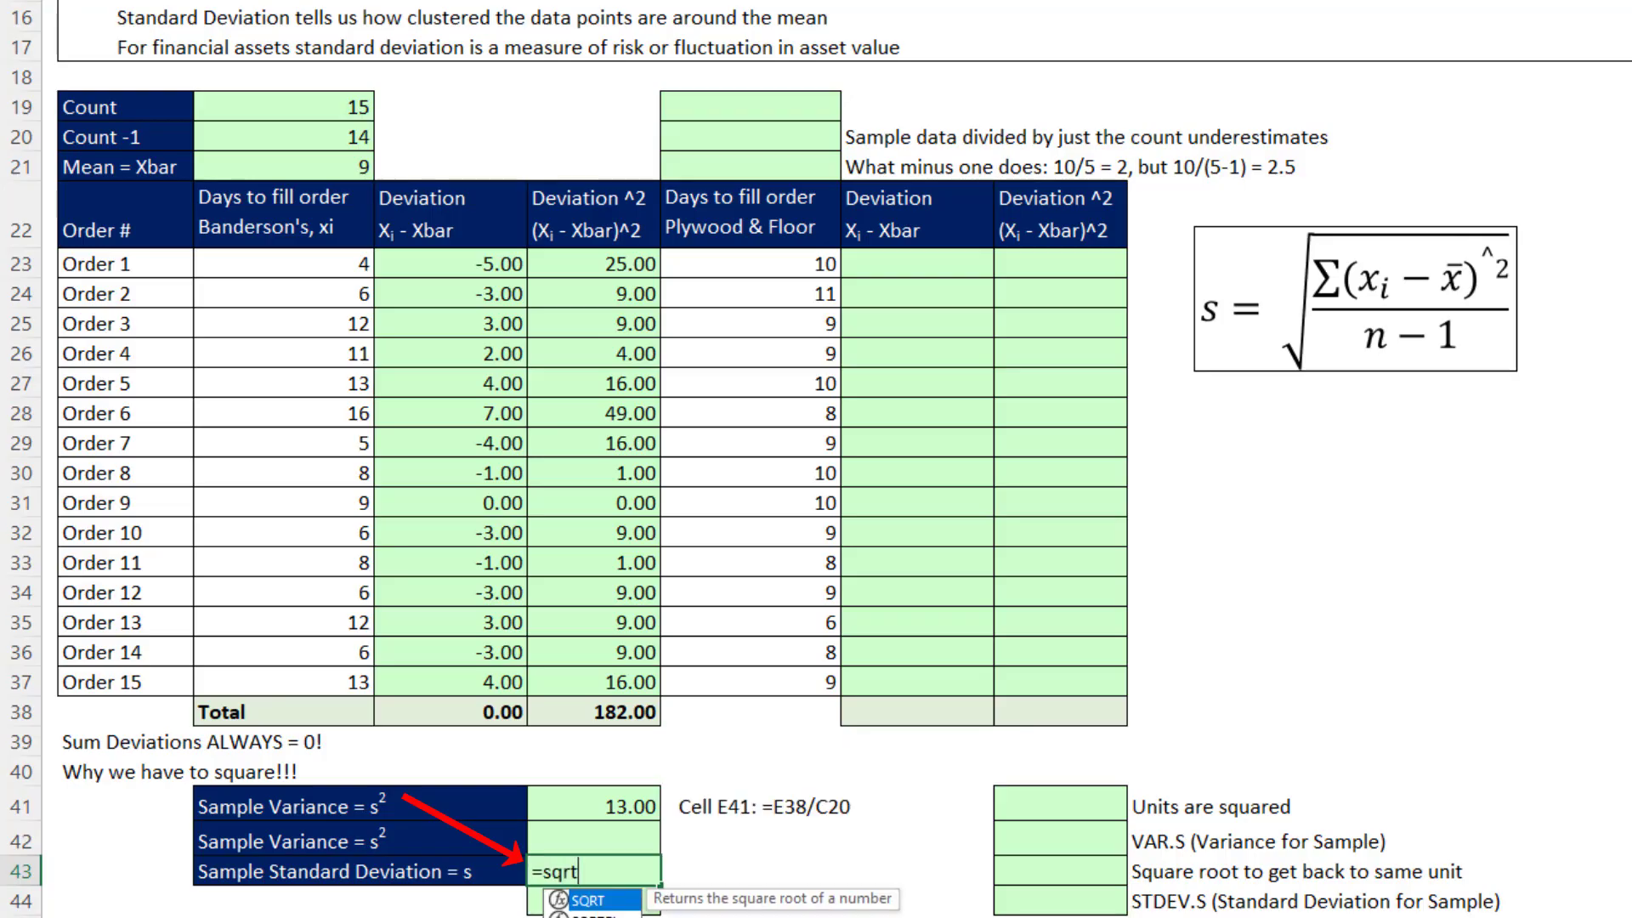
key("Tab")
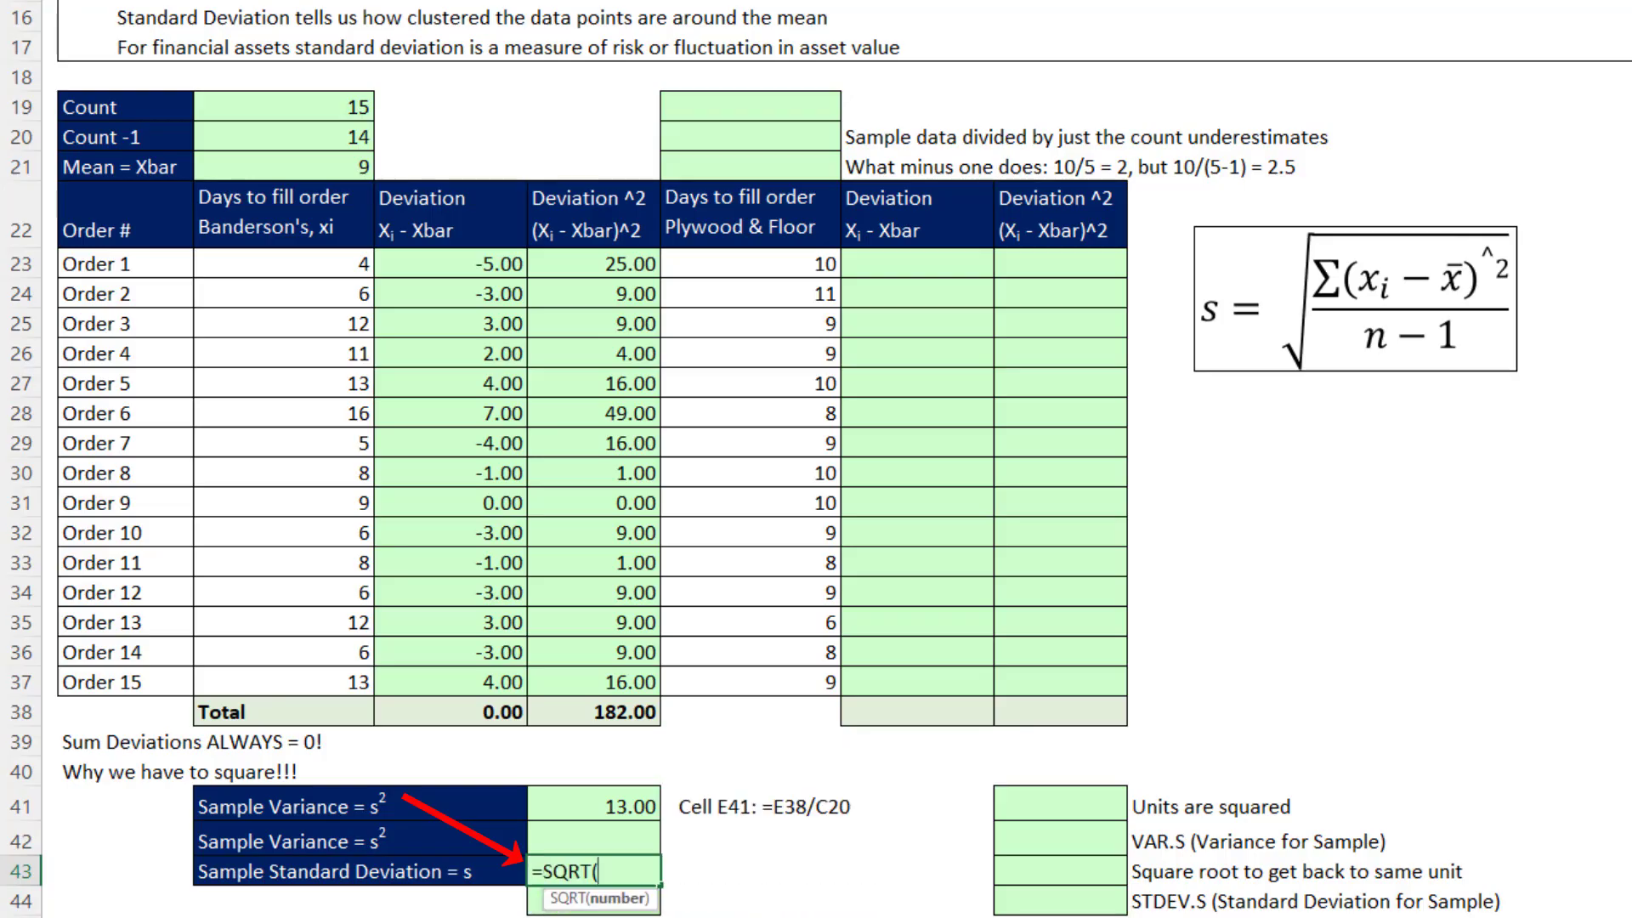
left_click(609, 807)
key("Return")
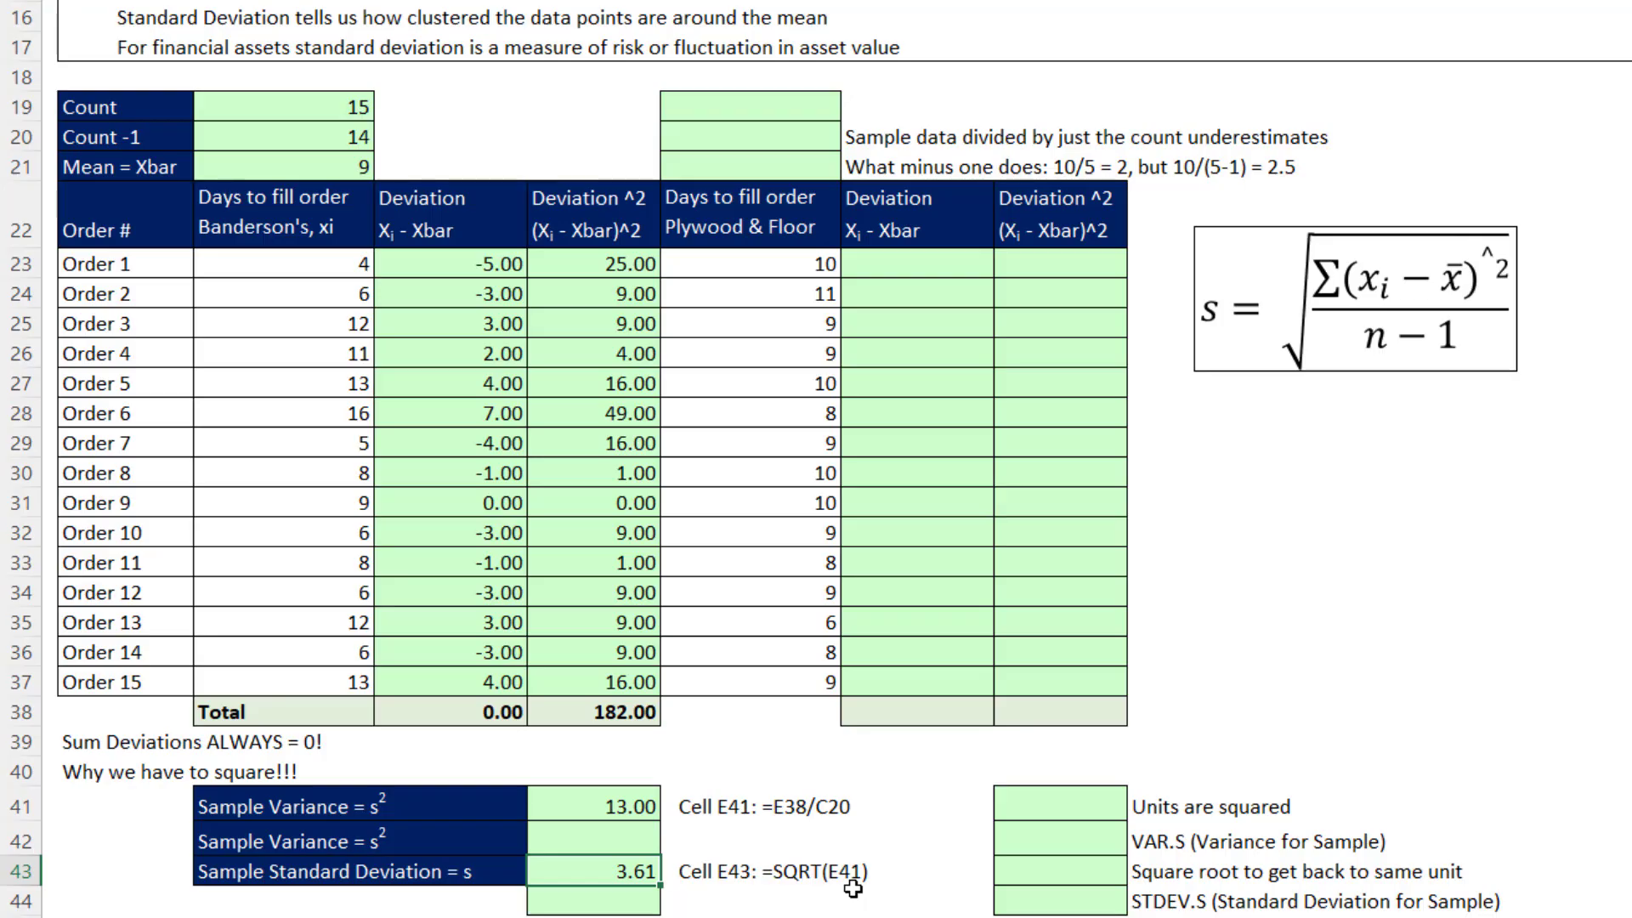
Calculate Banderson's sample variance by function in E42 with VAR.S over C23:C37.
left_click(589, 835)
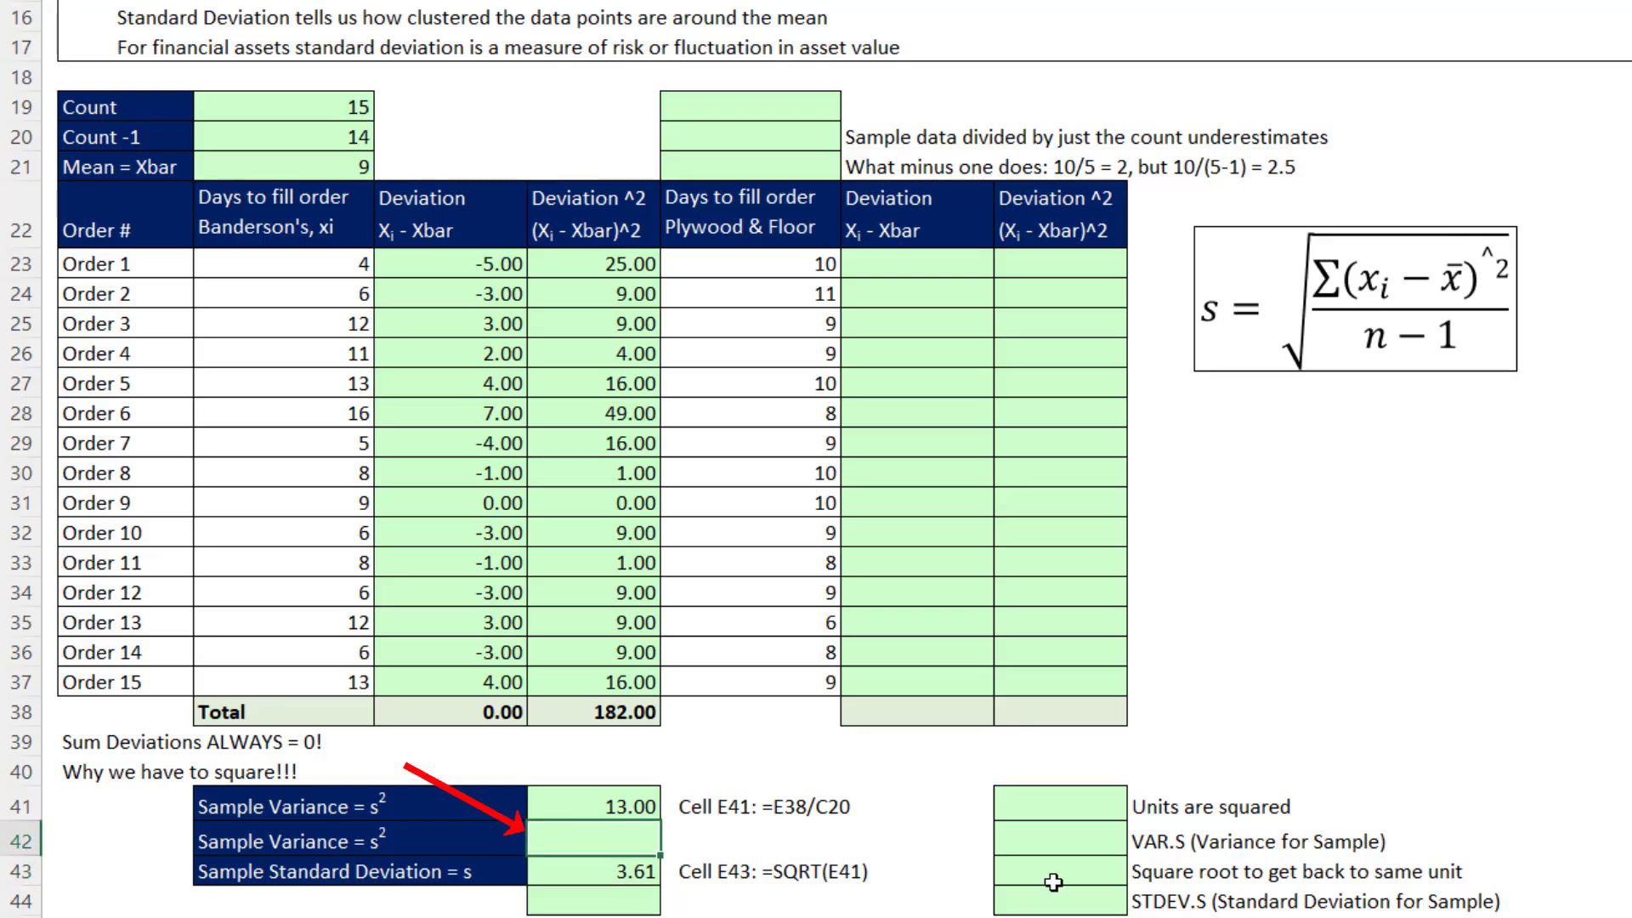
type("=var")
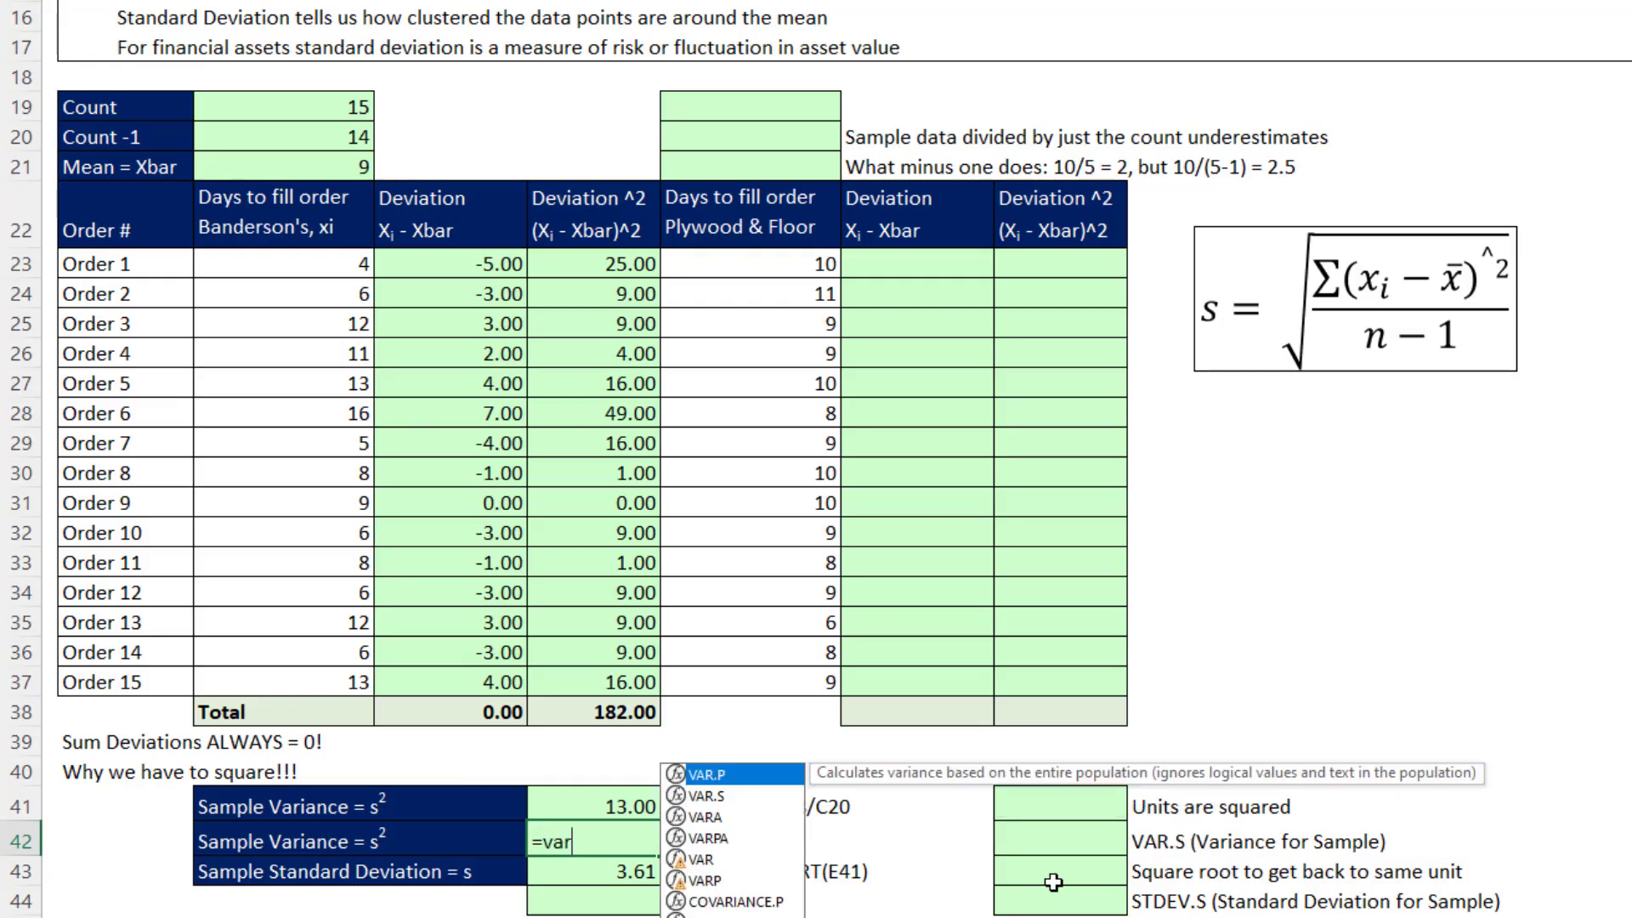
key("Down")
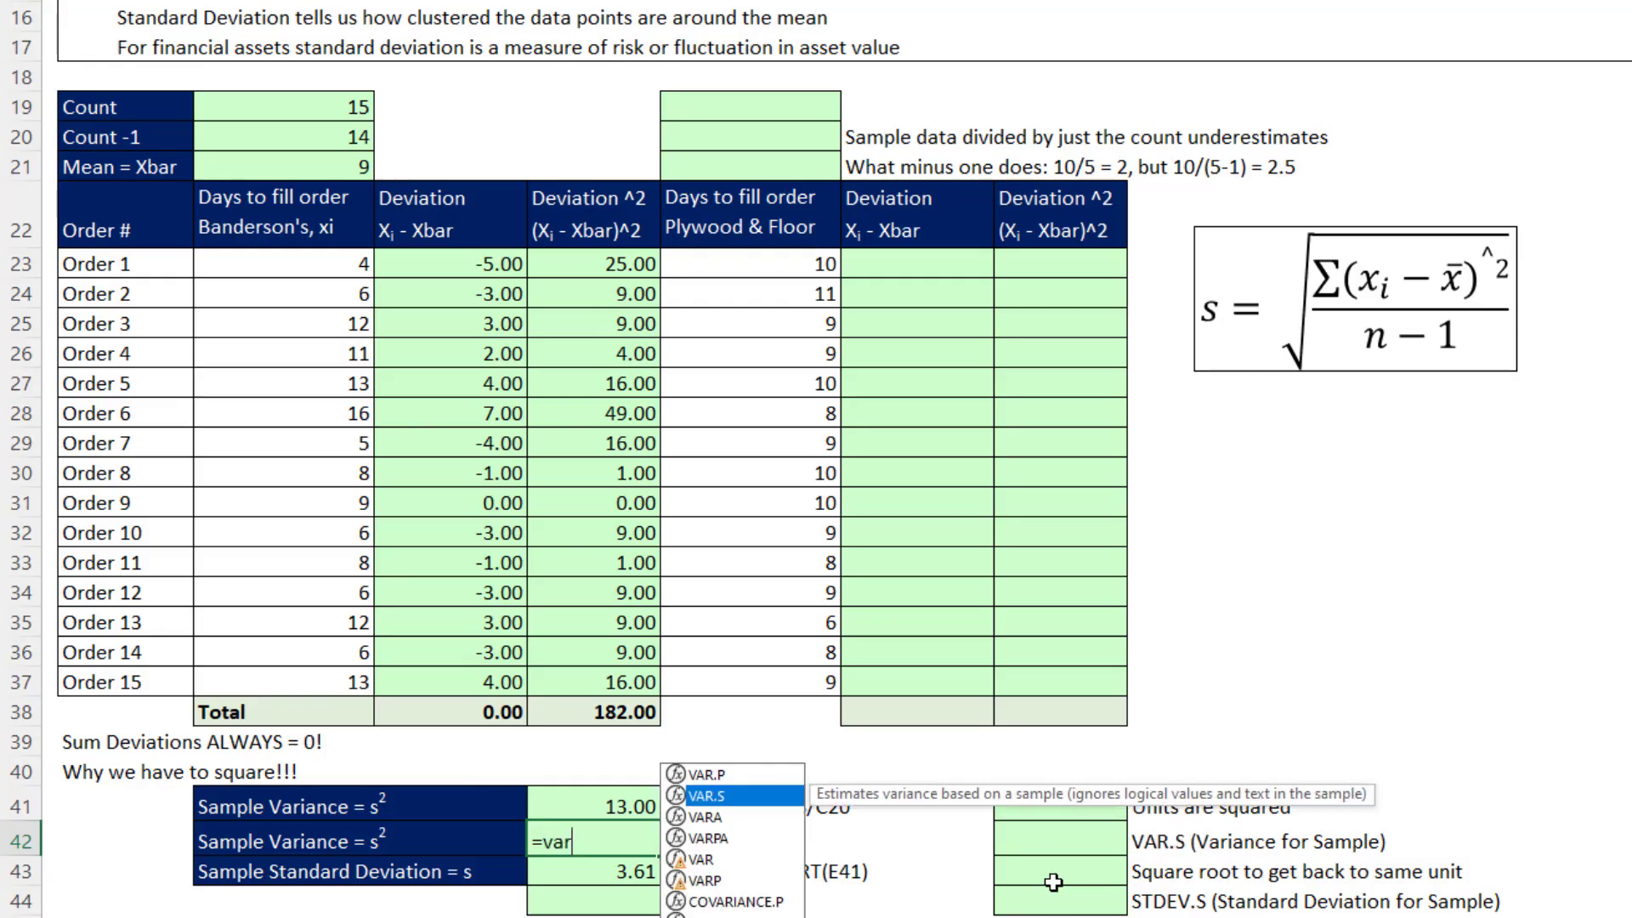
key("Tab")
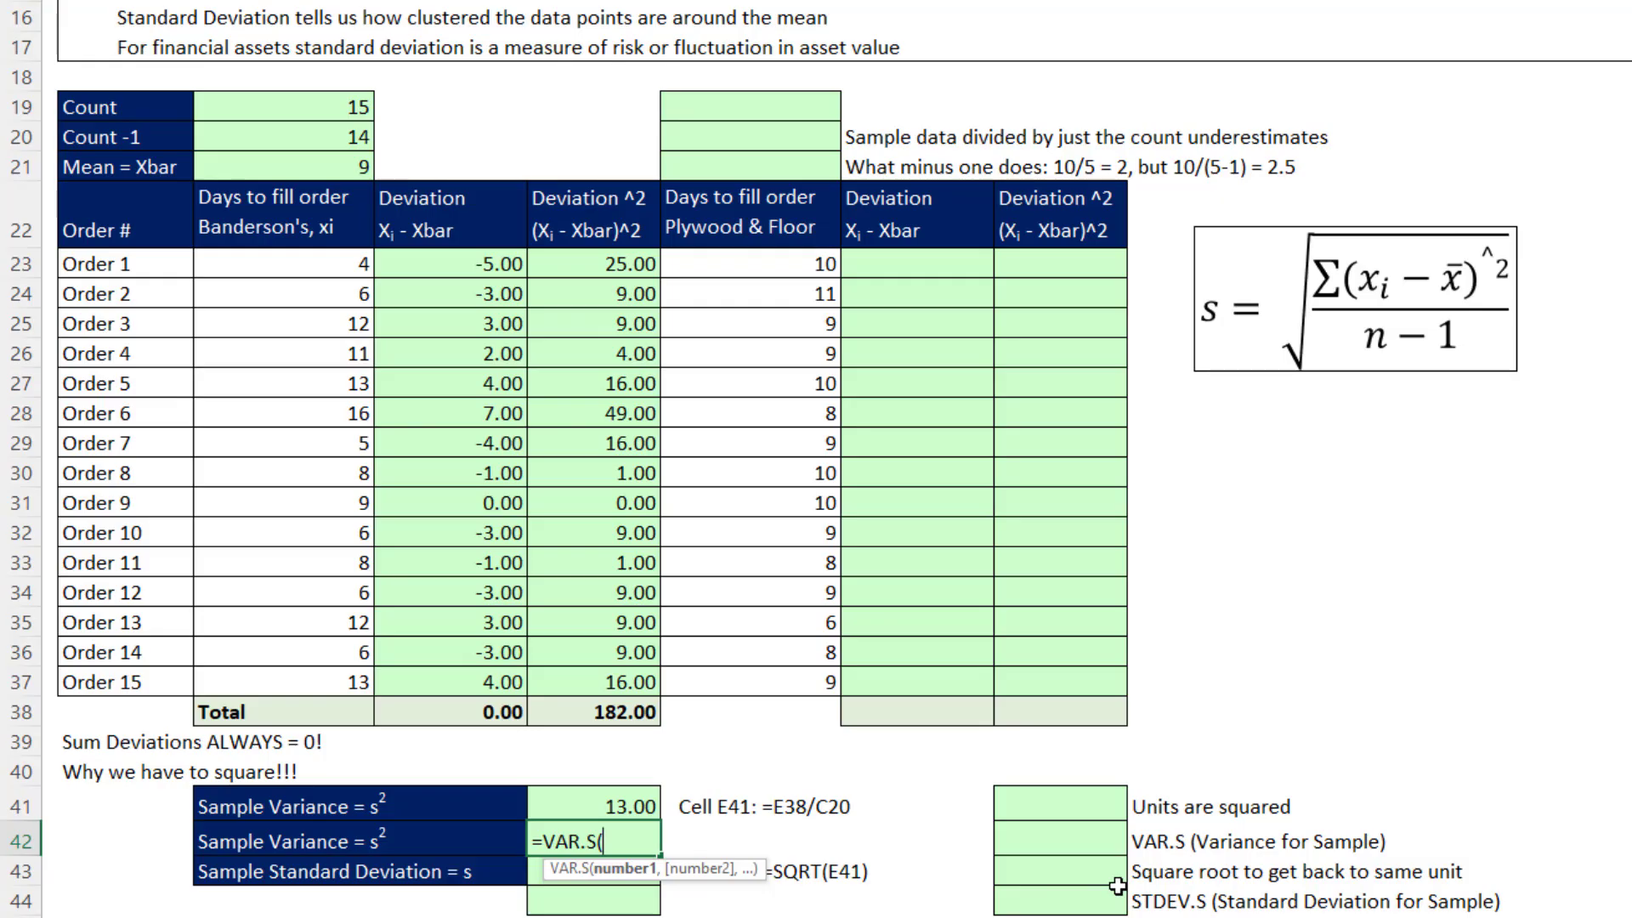
left_click_drag(321, 263, 295, 685)
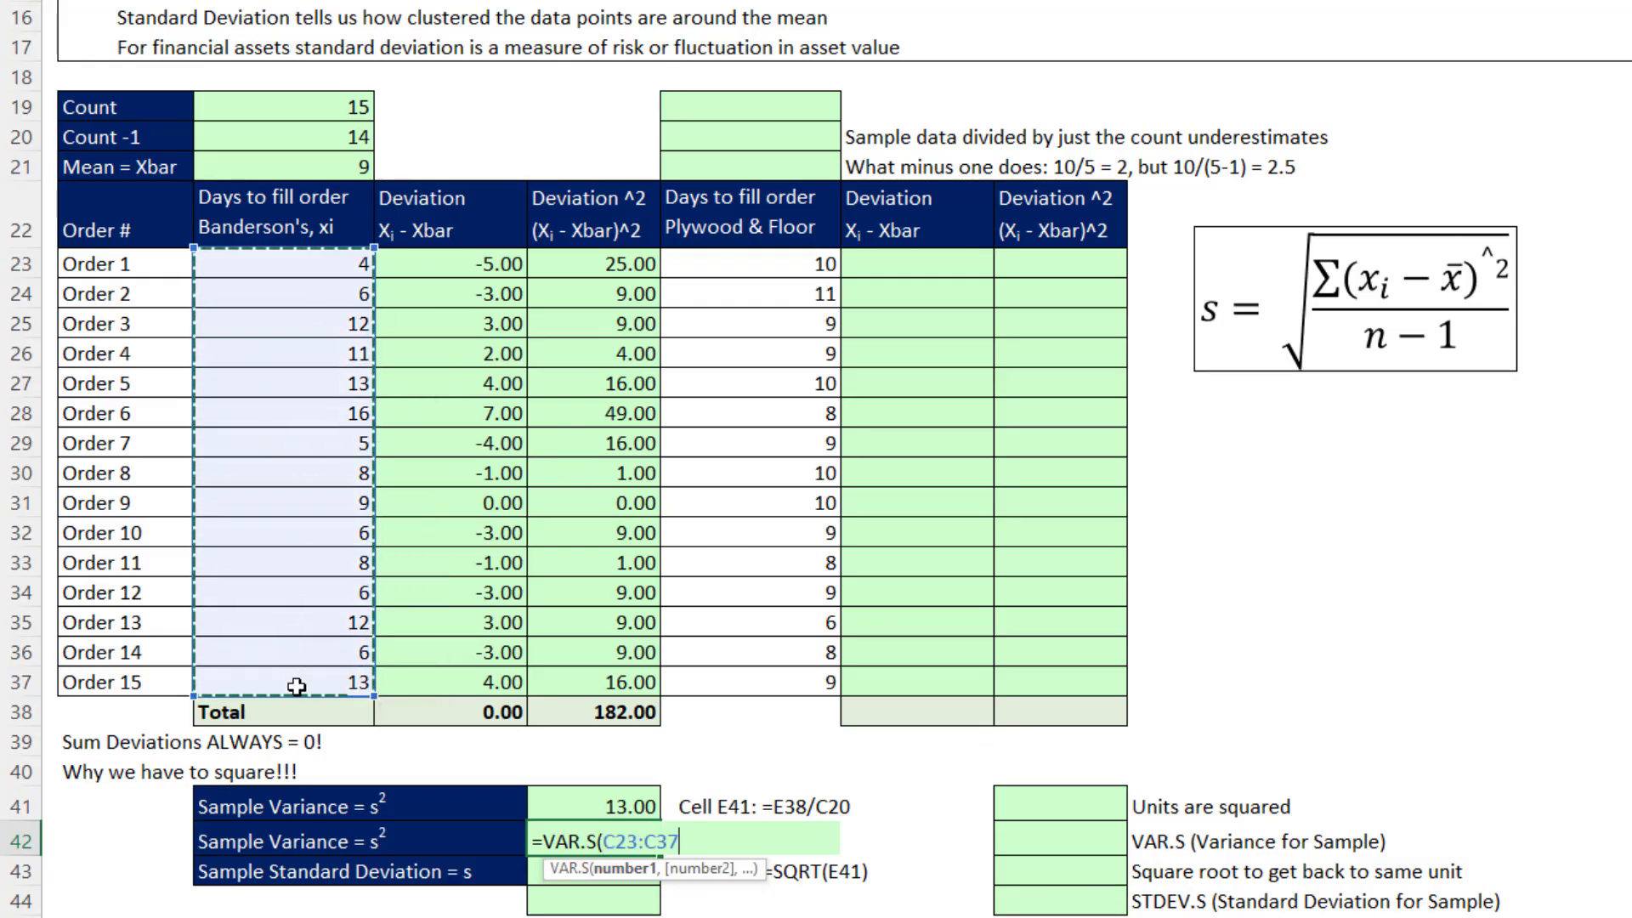
key("Return")
key("Return")
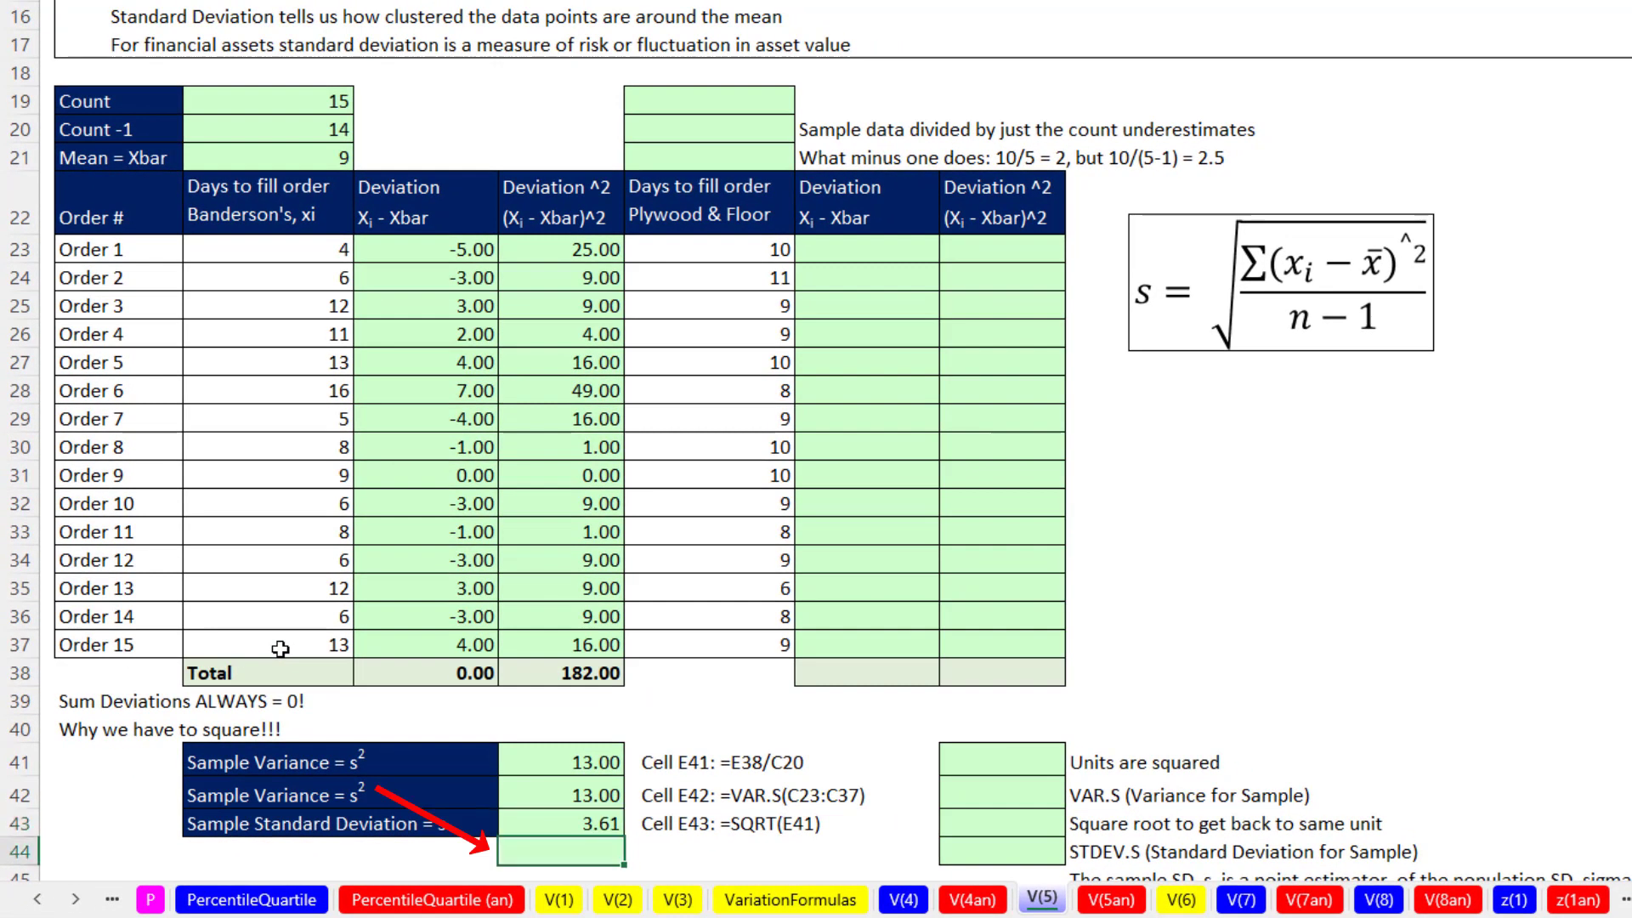
Calculate Banderson's sample standard deviation by function in E44 with STDEV.S over C23:C37.
type("=stdev")
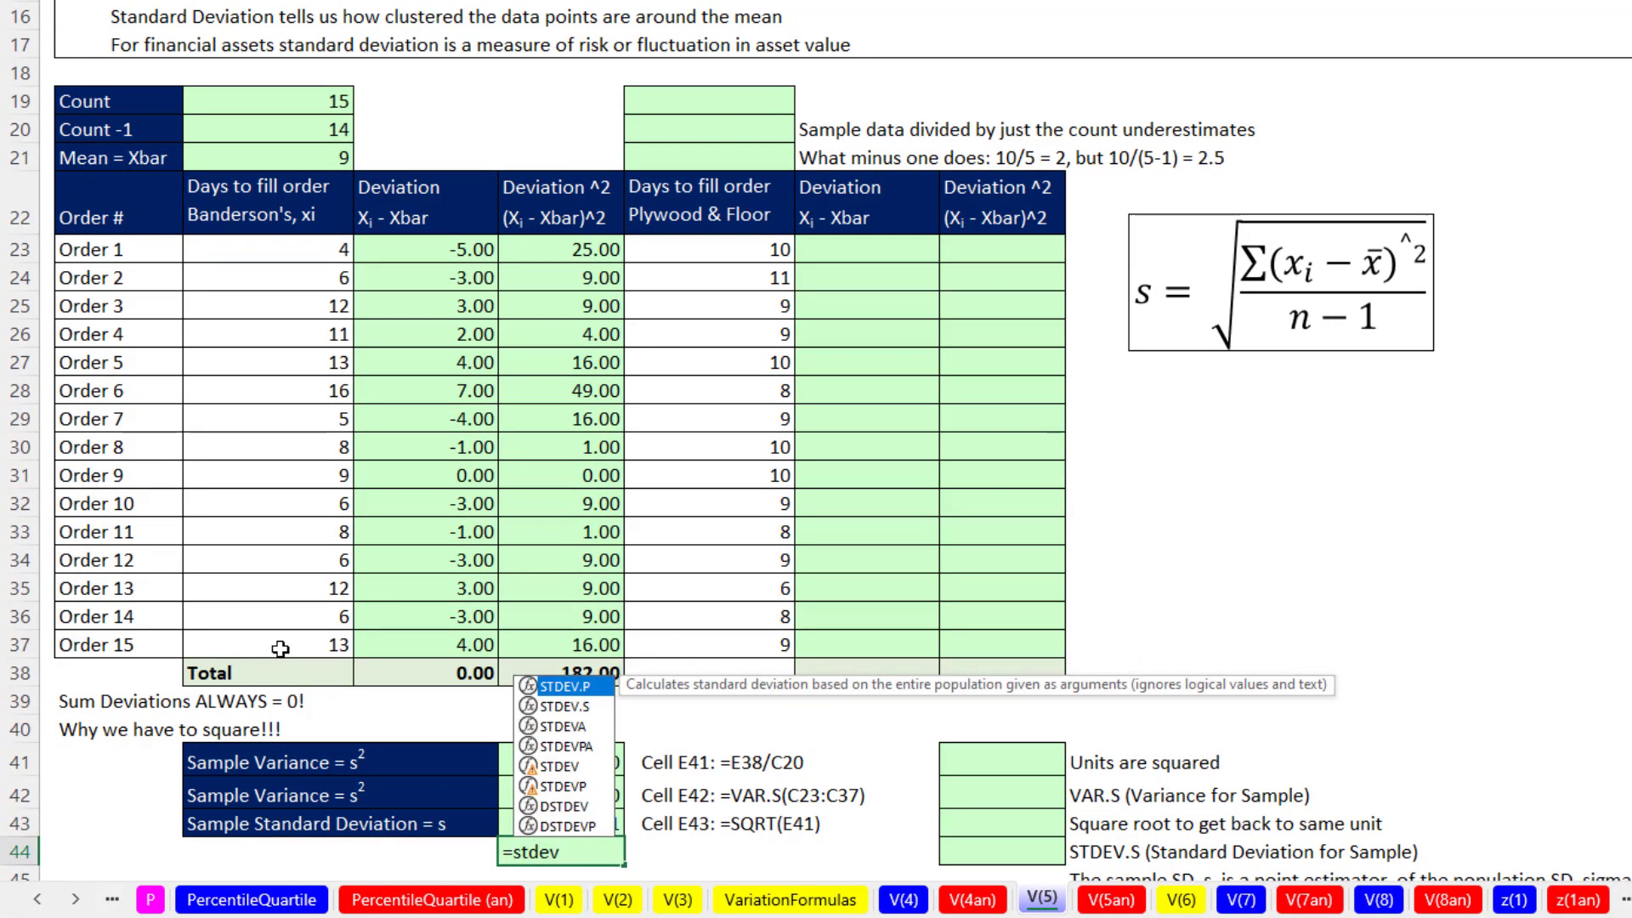
key("Down")
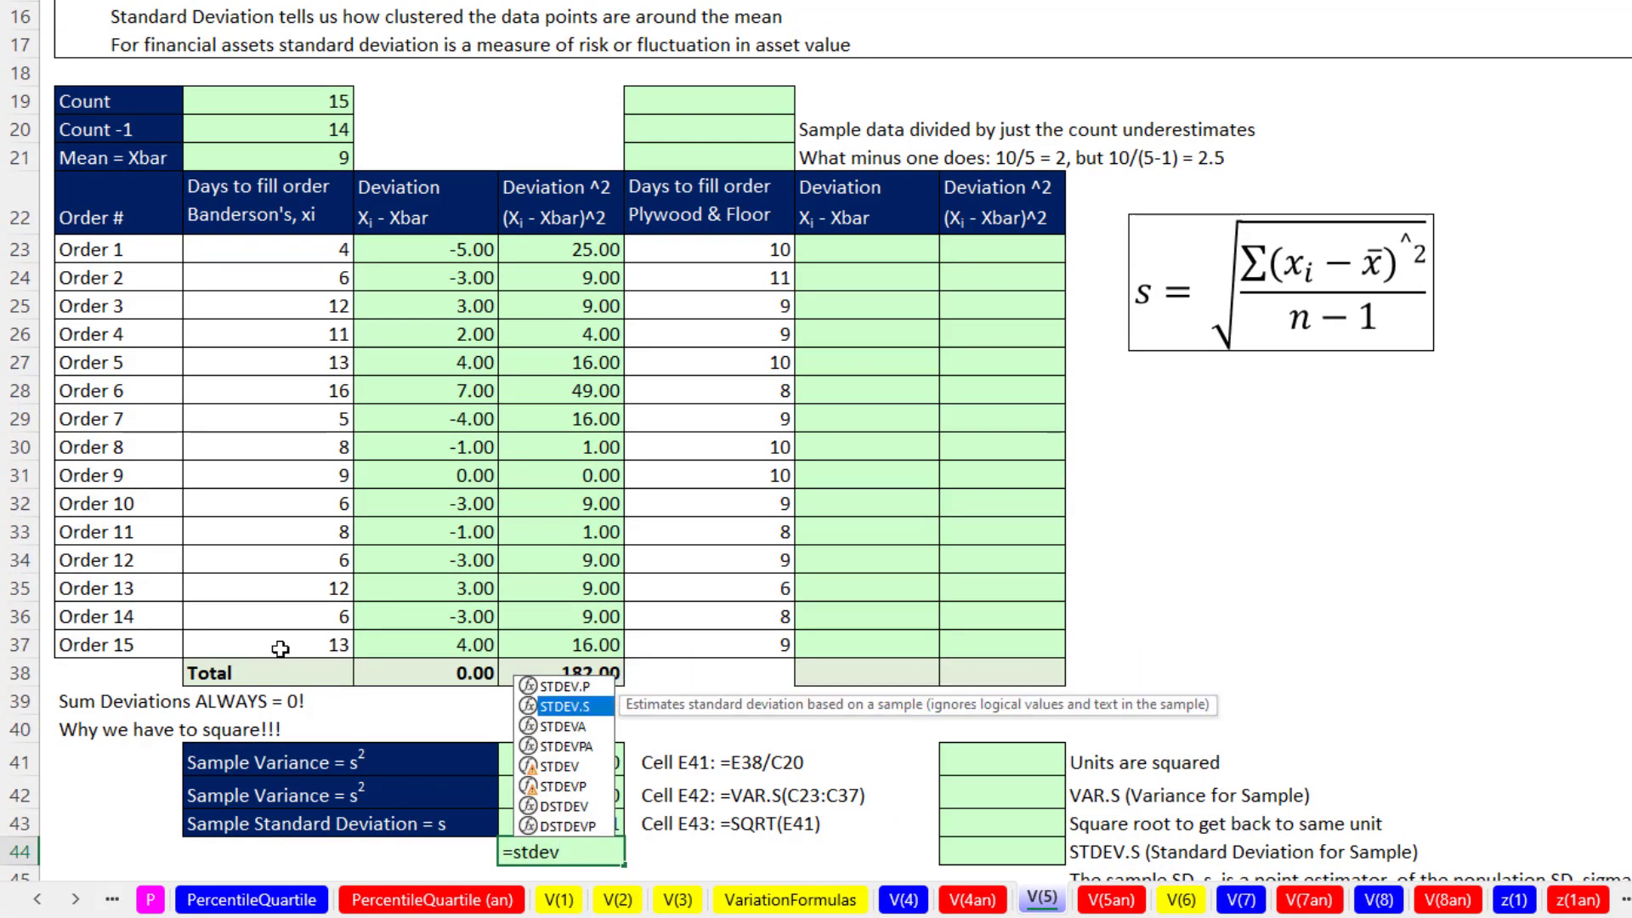
key("Tab")
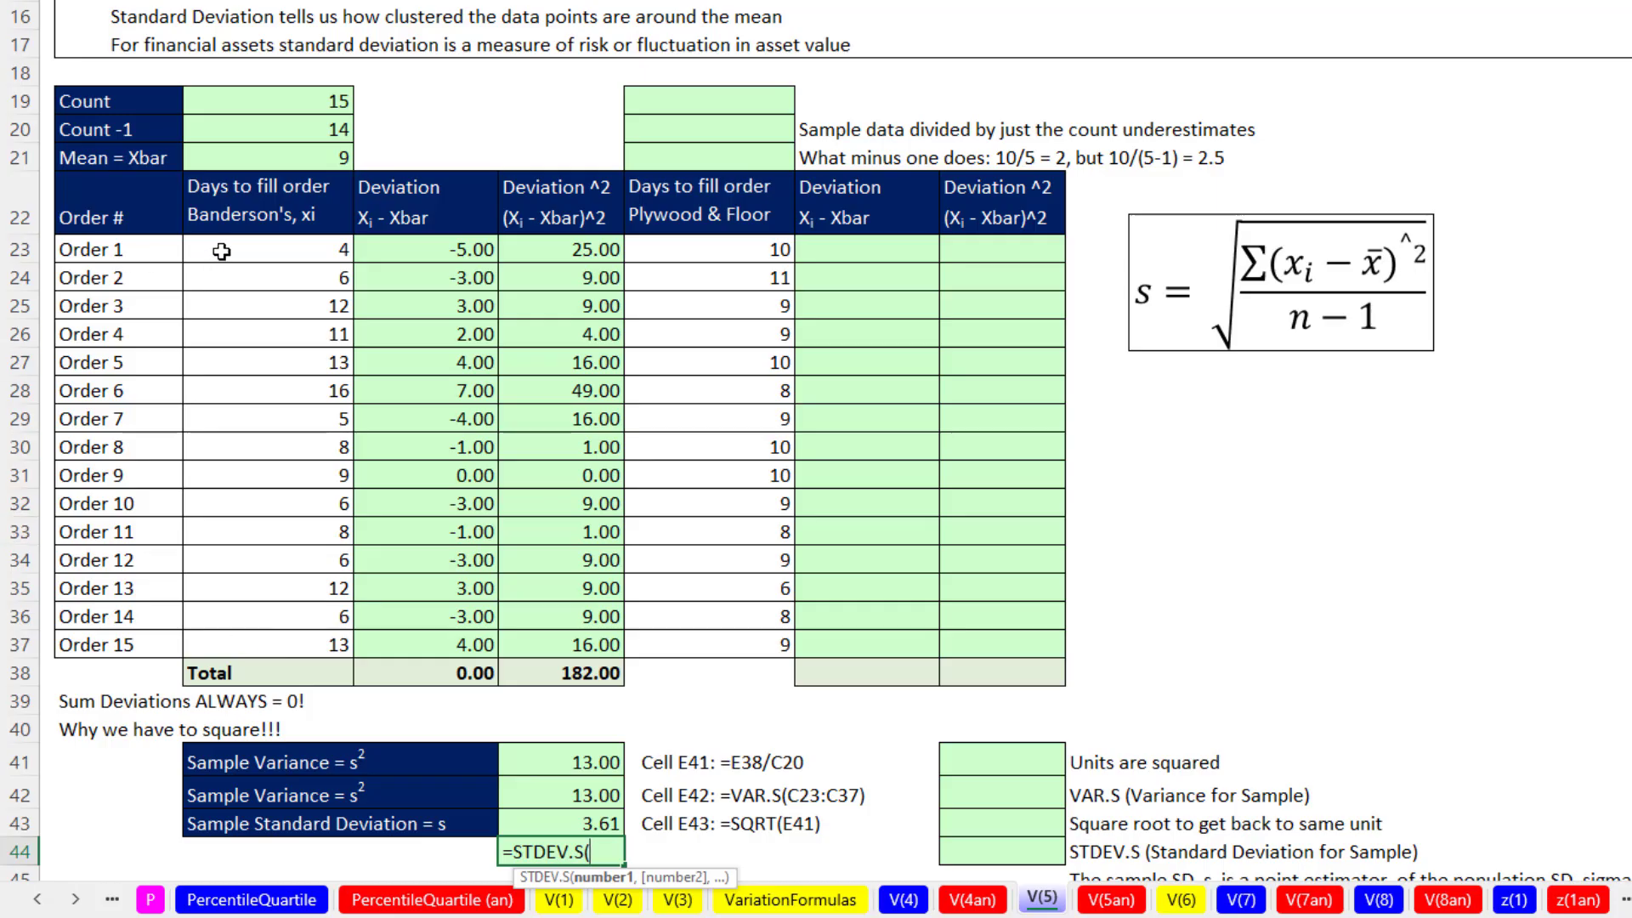
left_click_drag(219, 251, 280, 648)
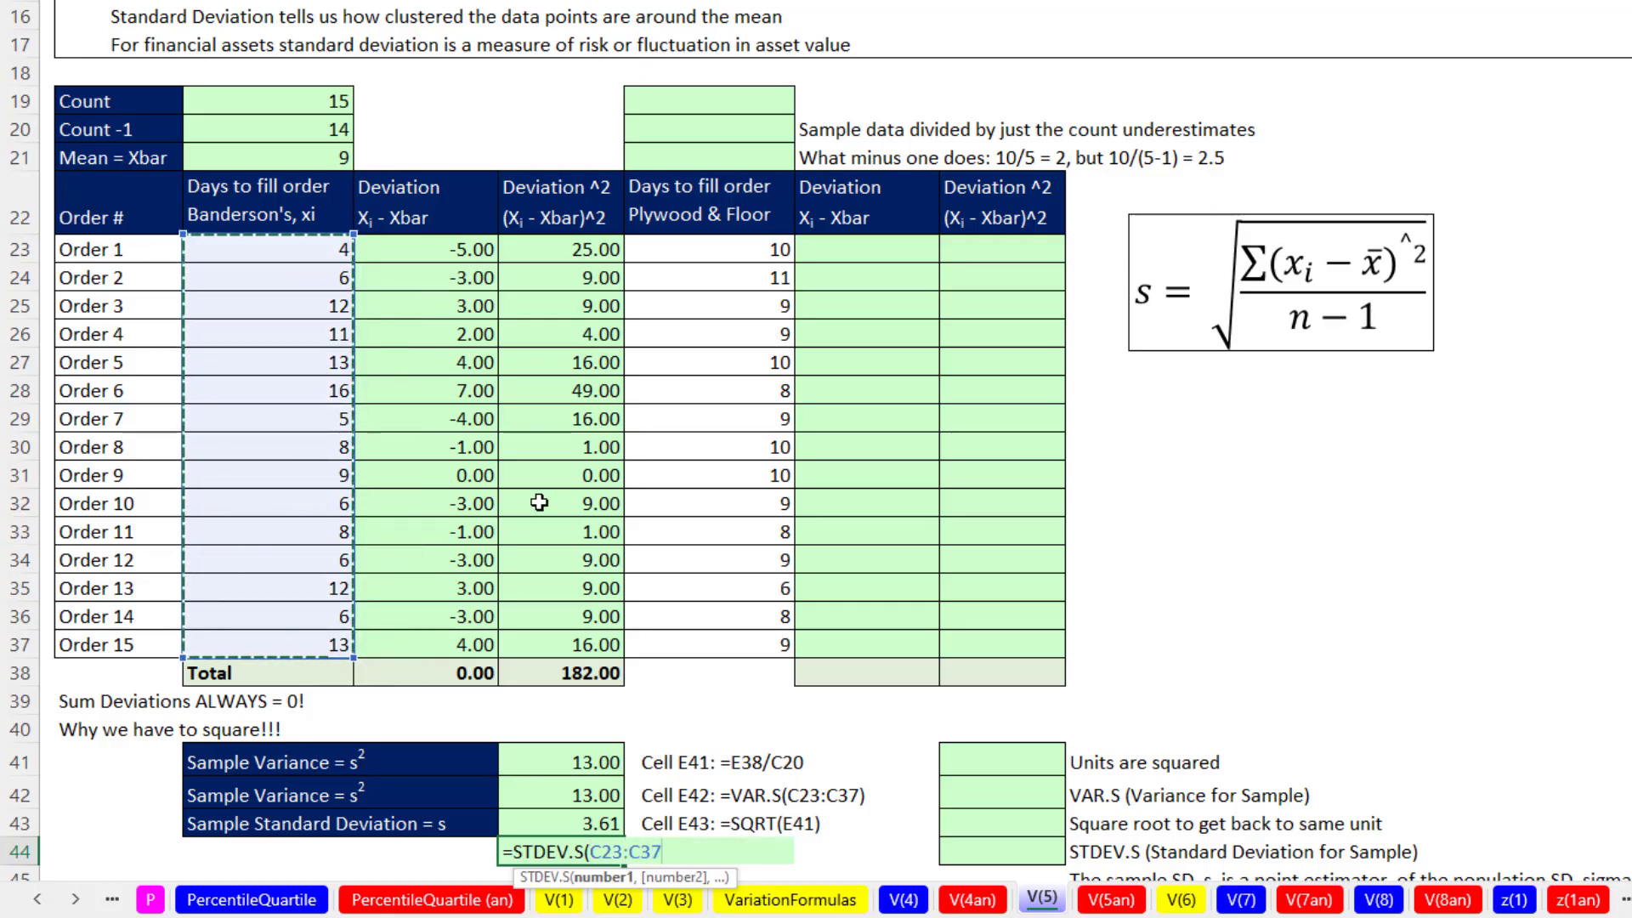
key("Return")
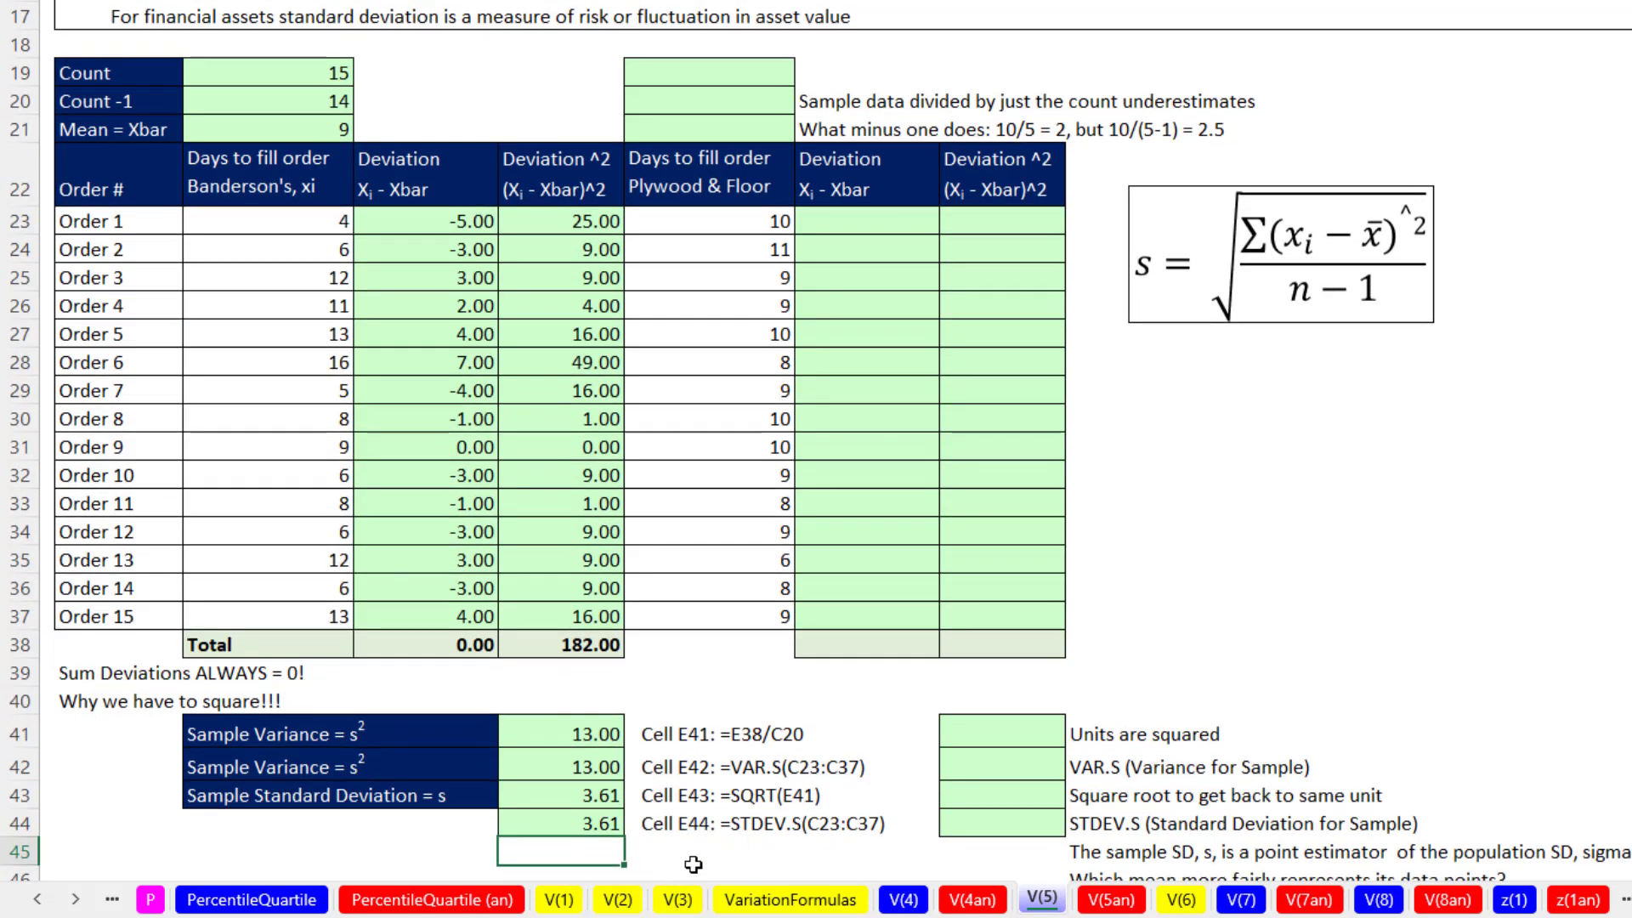
scroll(648, 834, "up", 1)
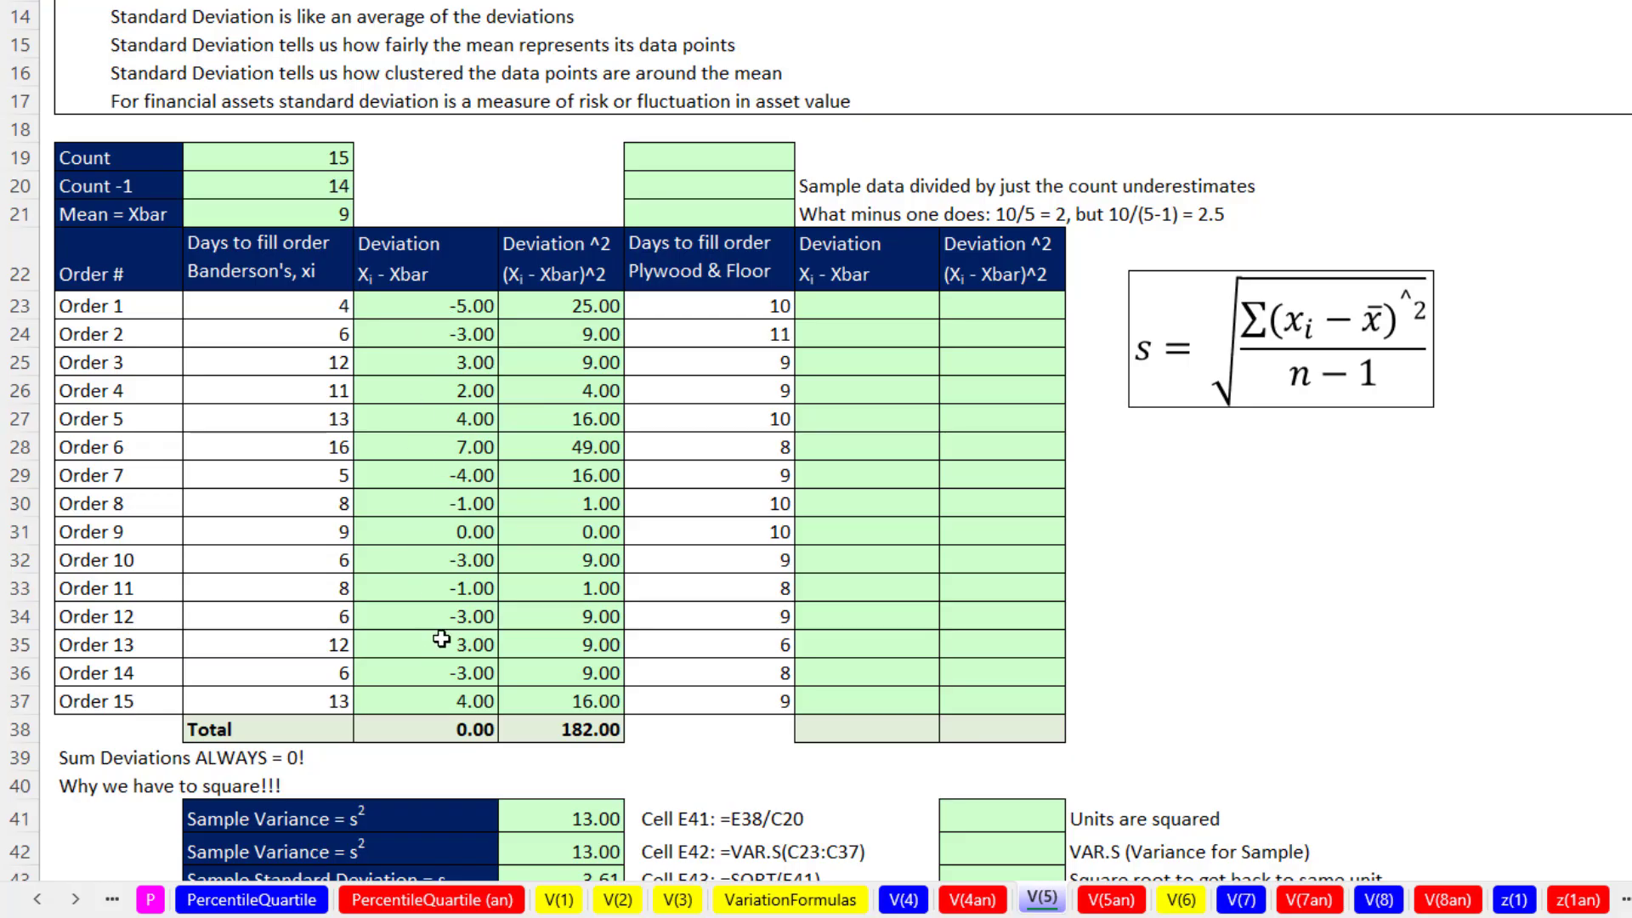
scroll(553, 760, "down", 1)
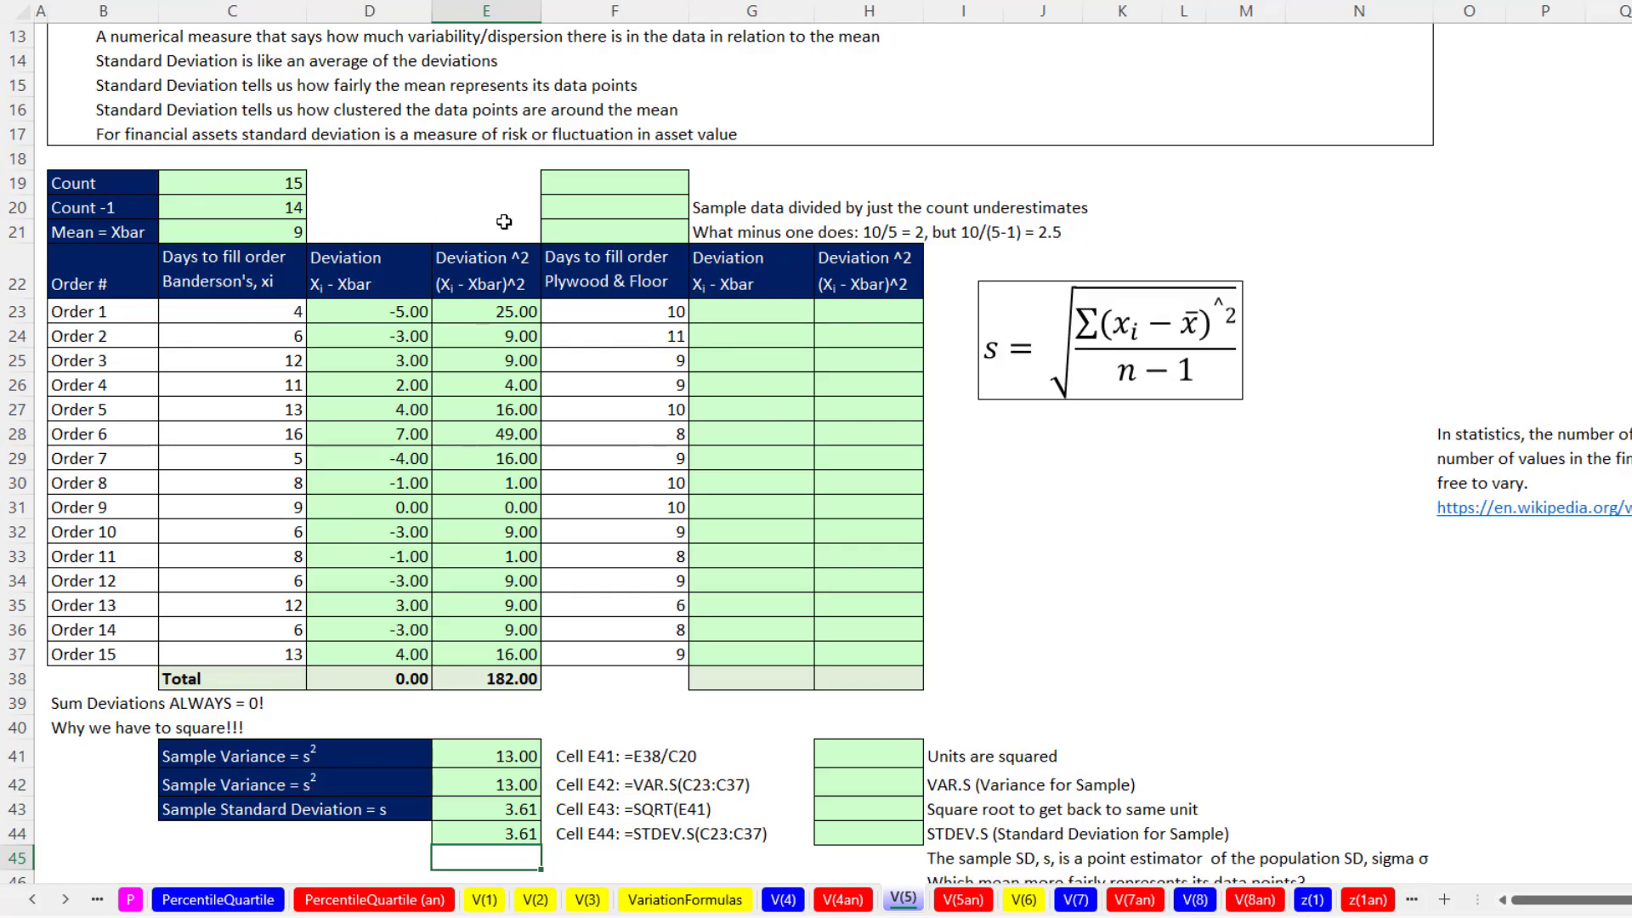
left_click(266, 193)
left_click_drag(266, 193, 269, 221)
key("ctrl+c")
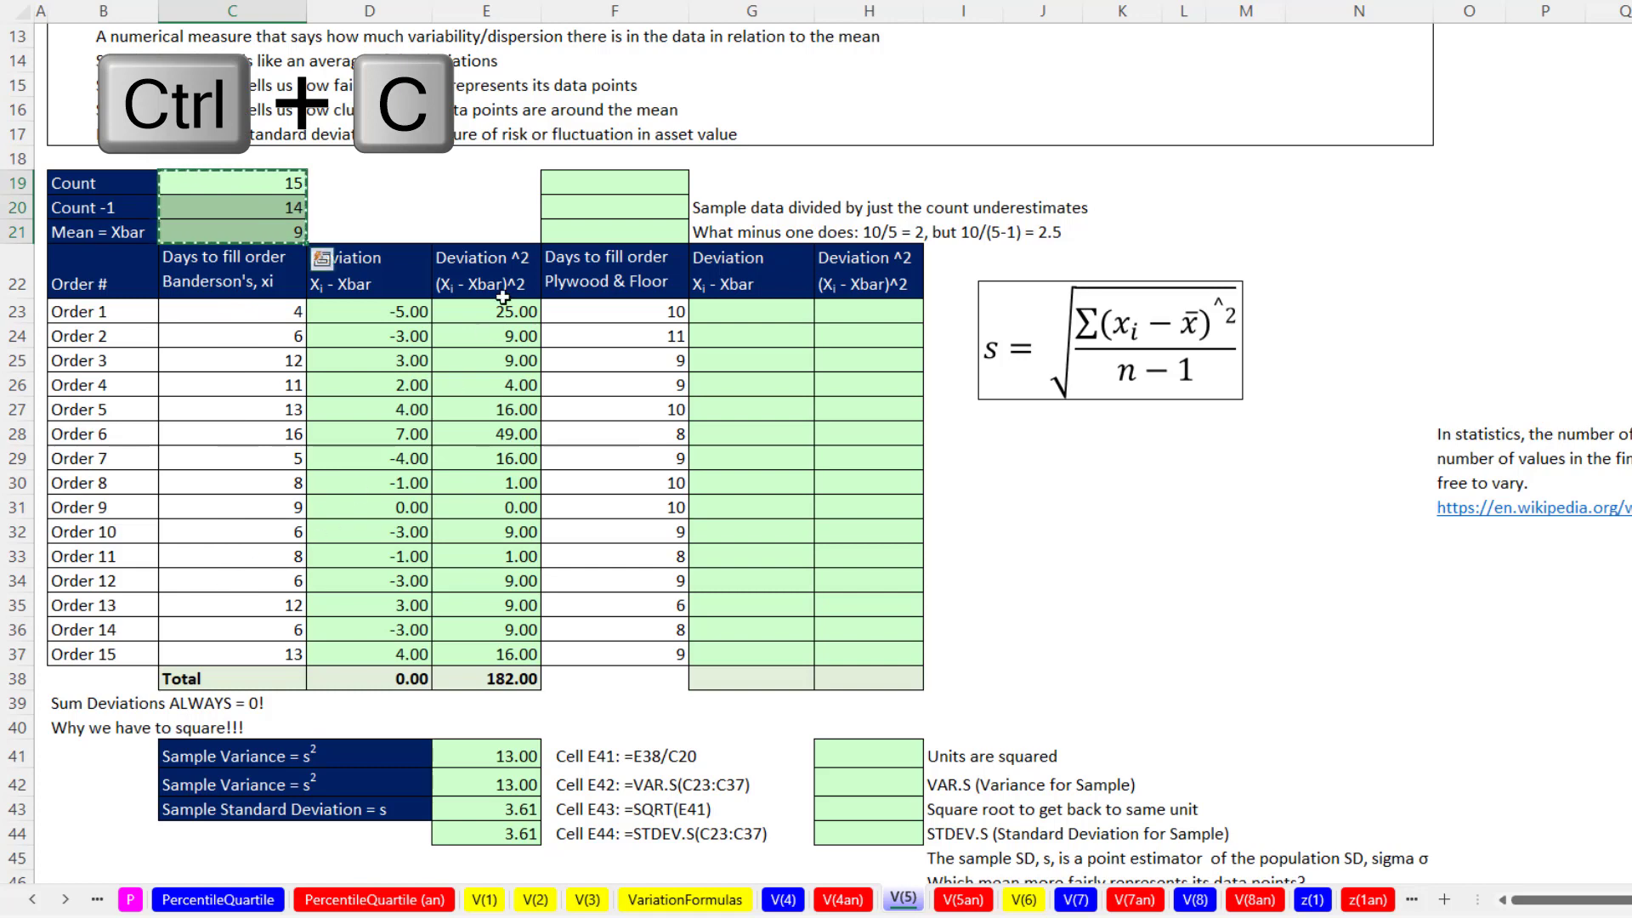
left_click(624, 185)
key("ctrl+v")
left_click(630, 229)
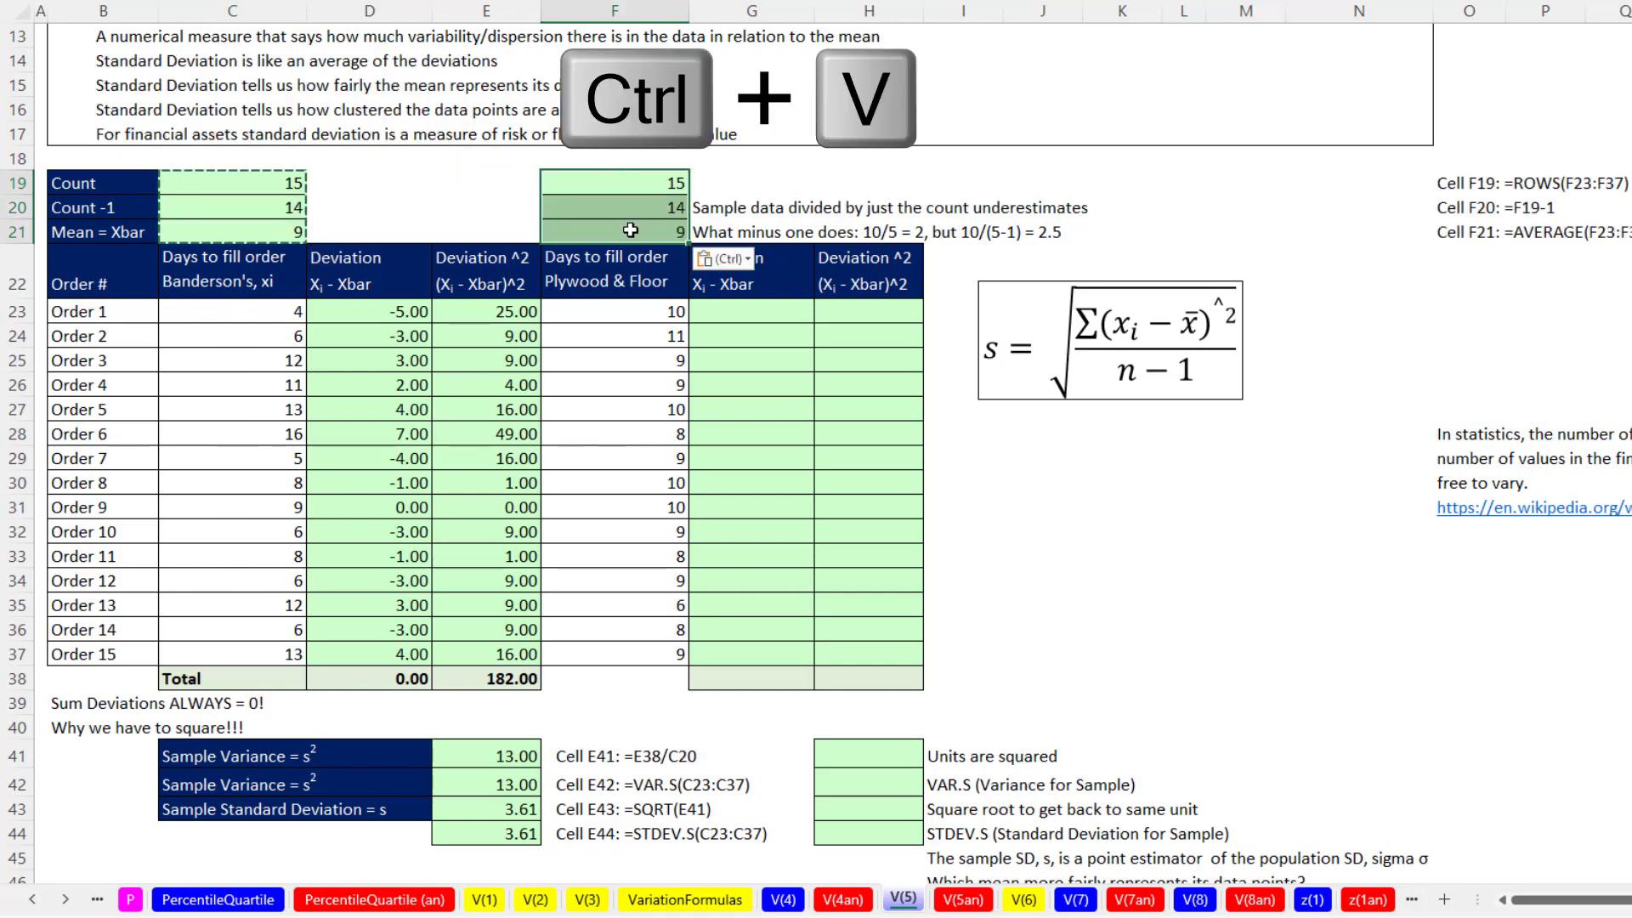
key("F2")
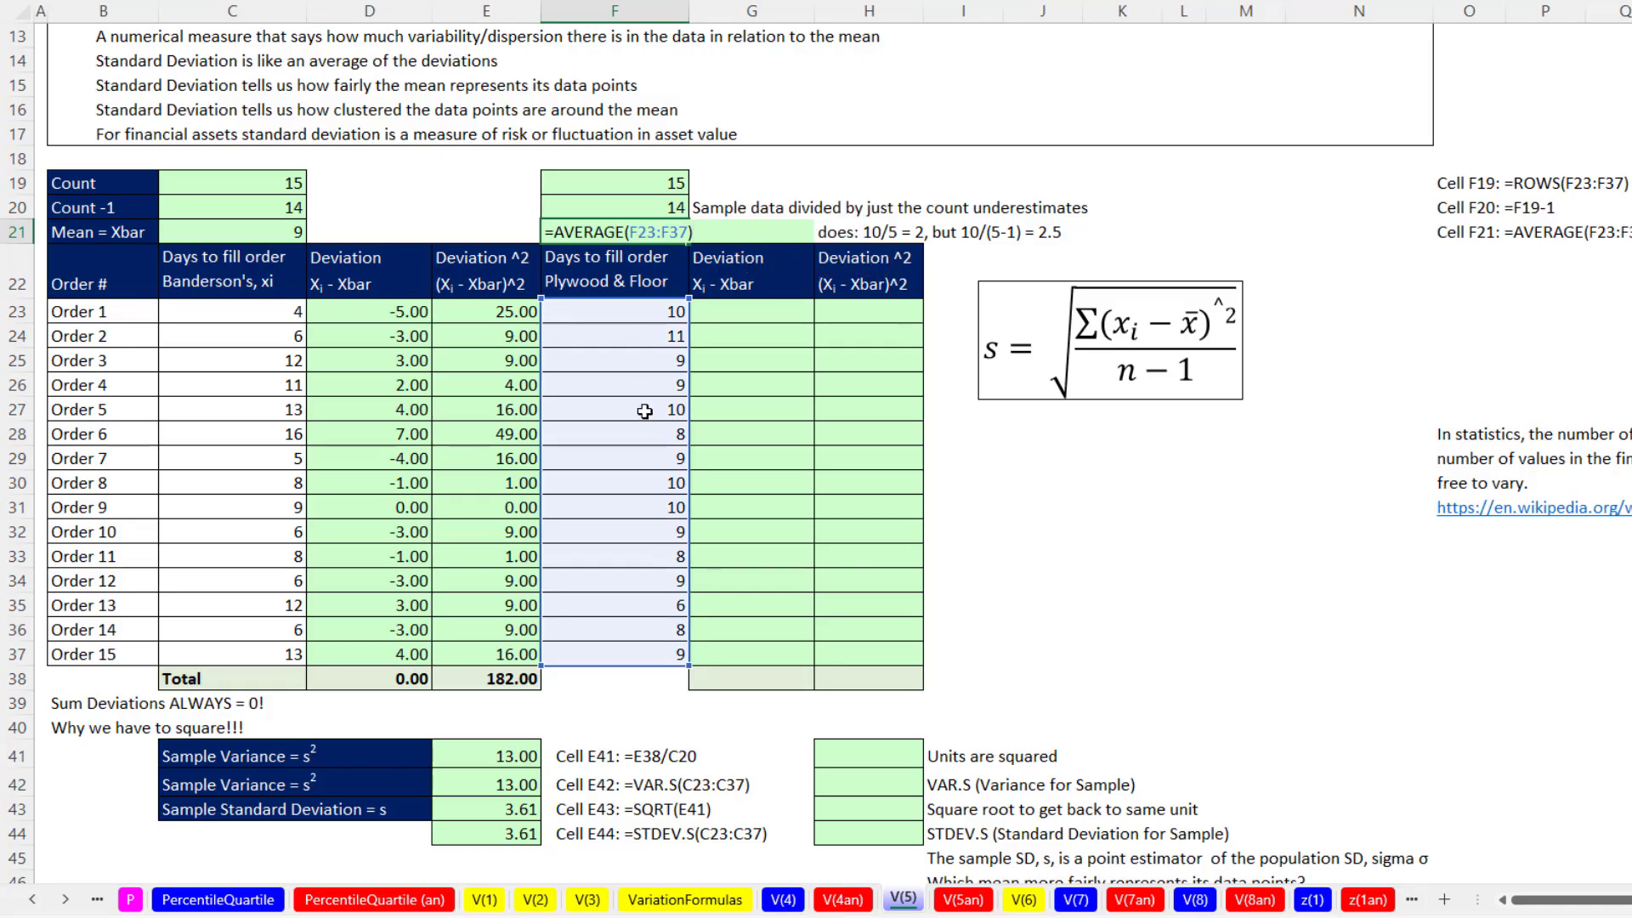
key("Return")
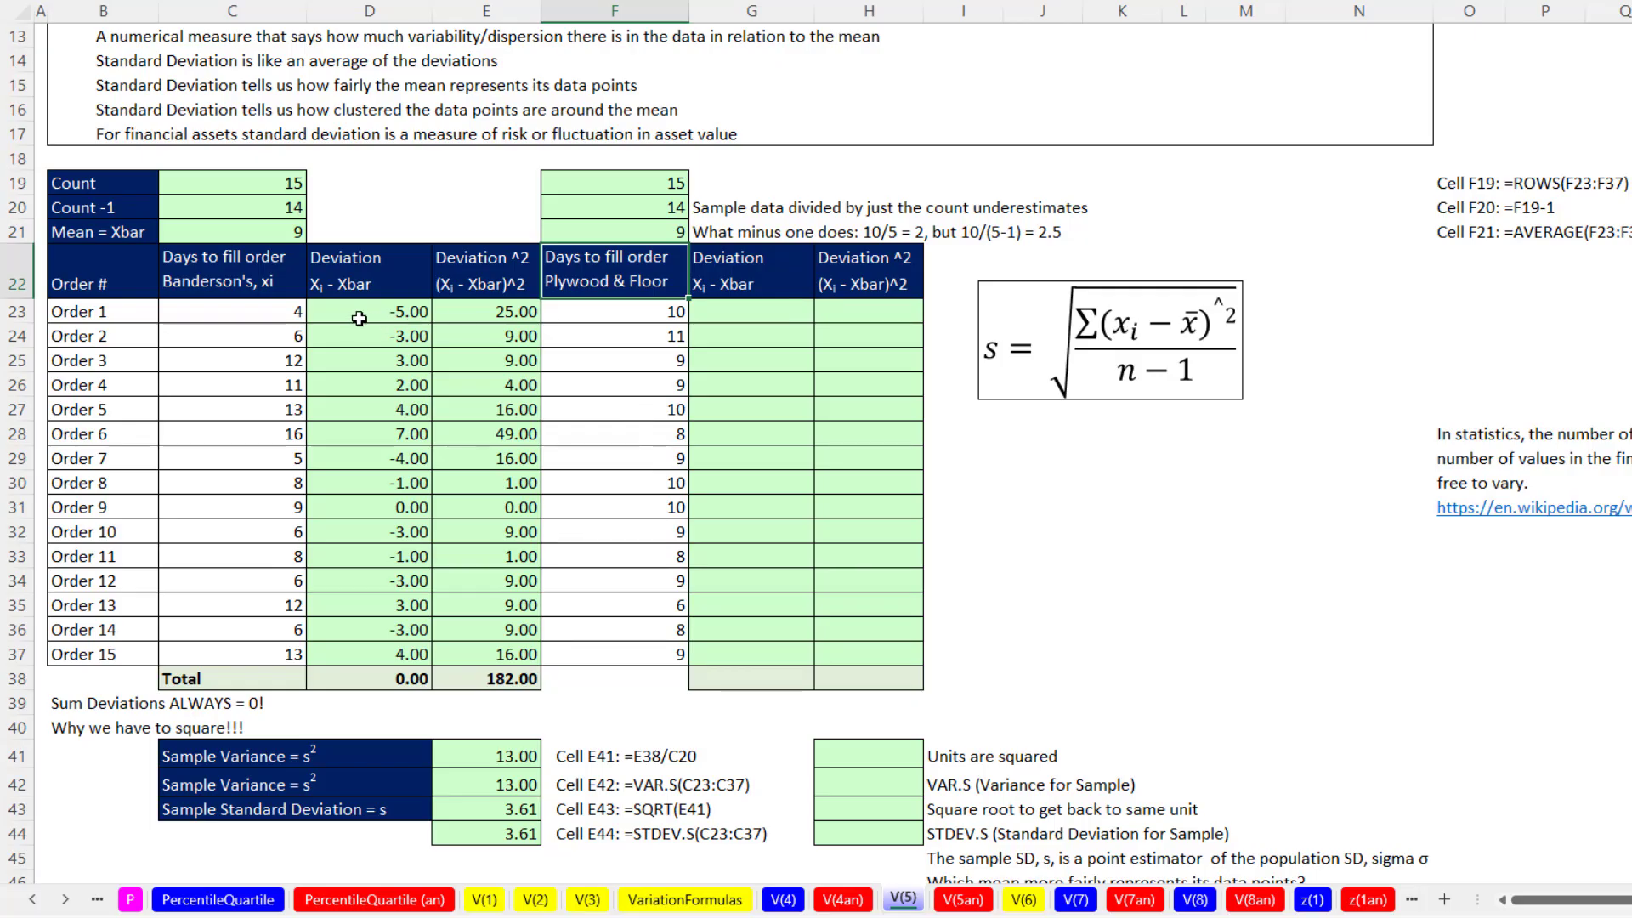
Copy the deviation and squared deviation formulas from D23:E23 to G23:H23 for Plywood & Floor.
left_click_drag(347, 312, 481, 320)
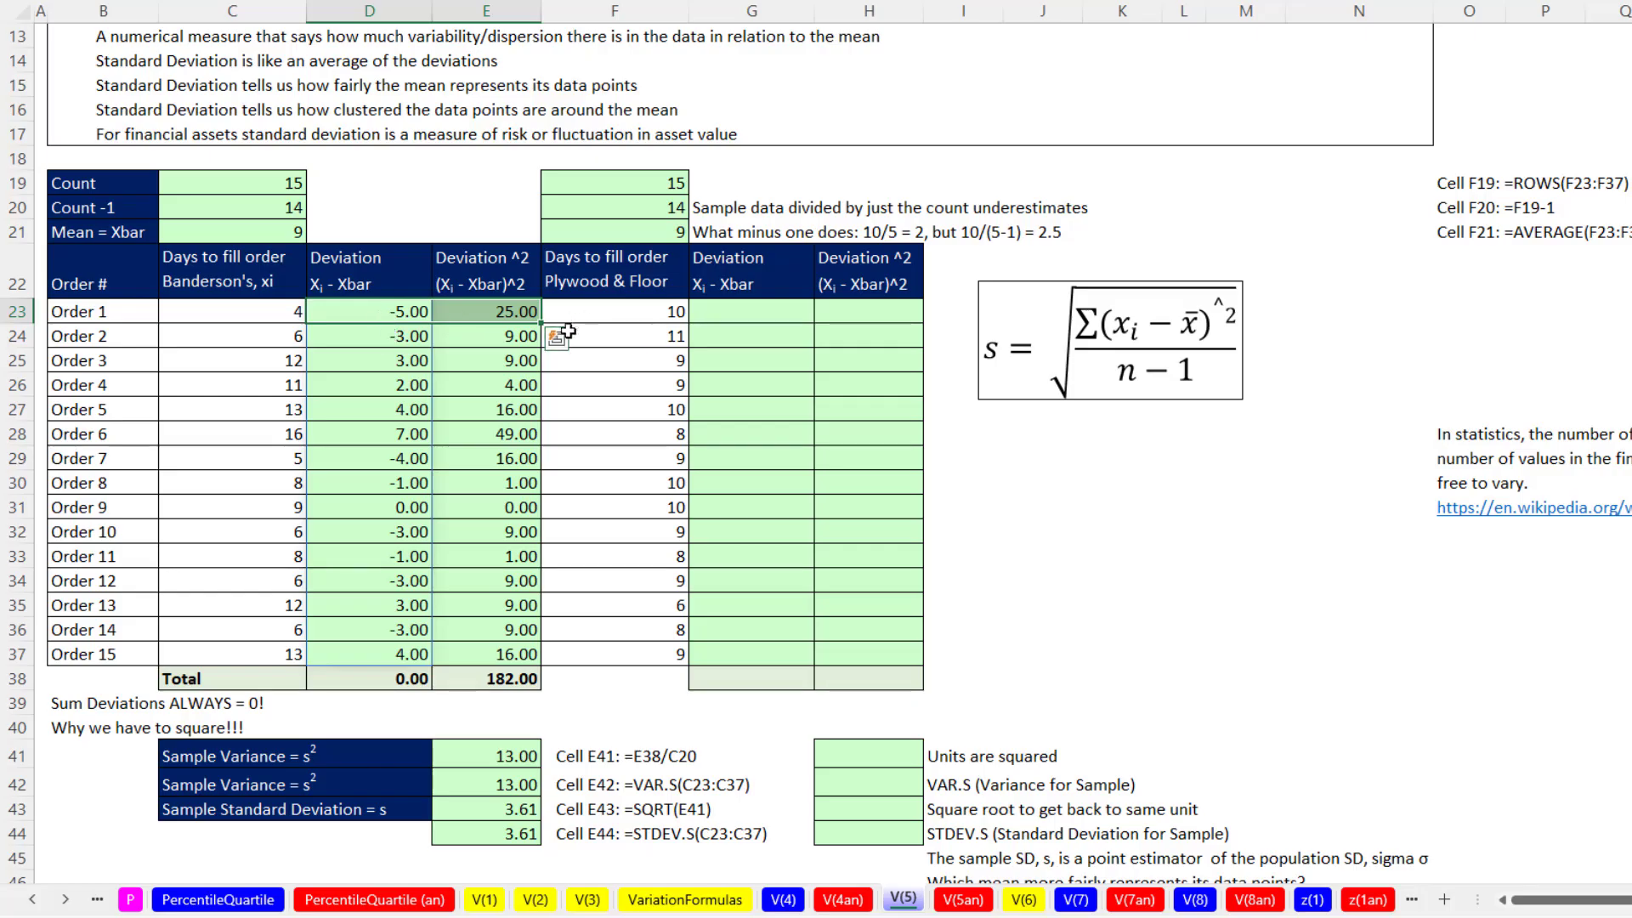
key("ctrl+c")
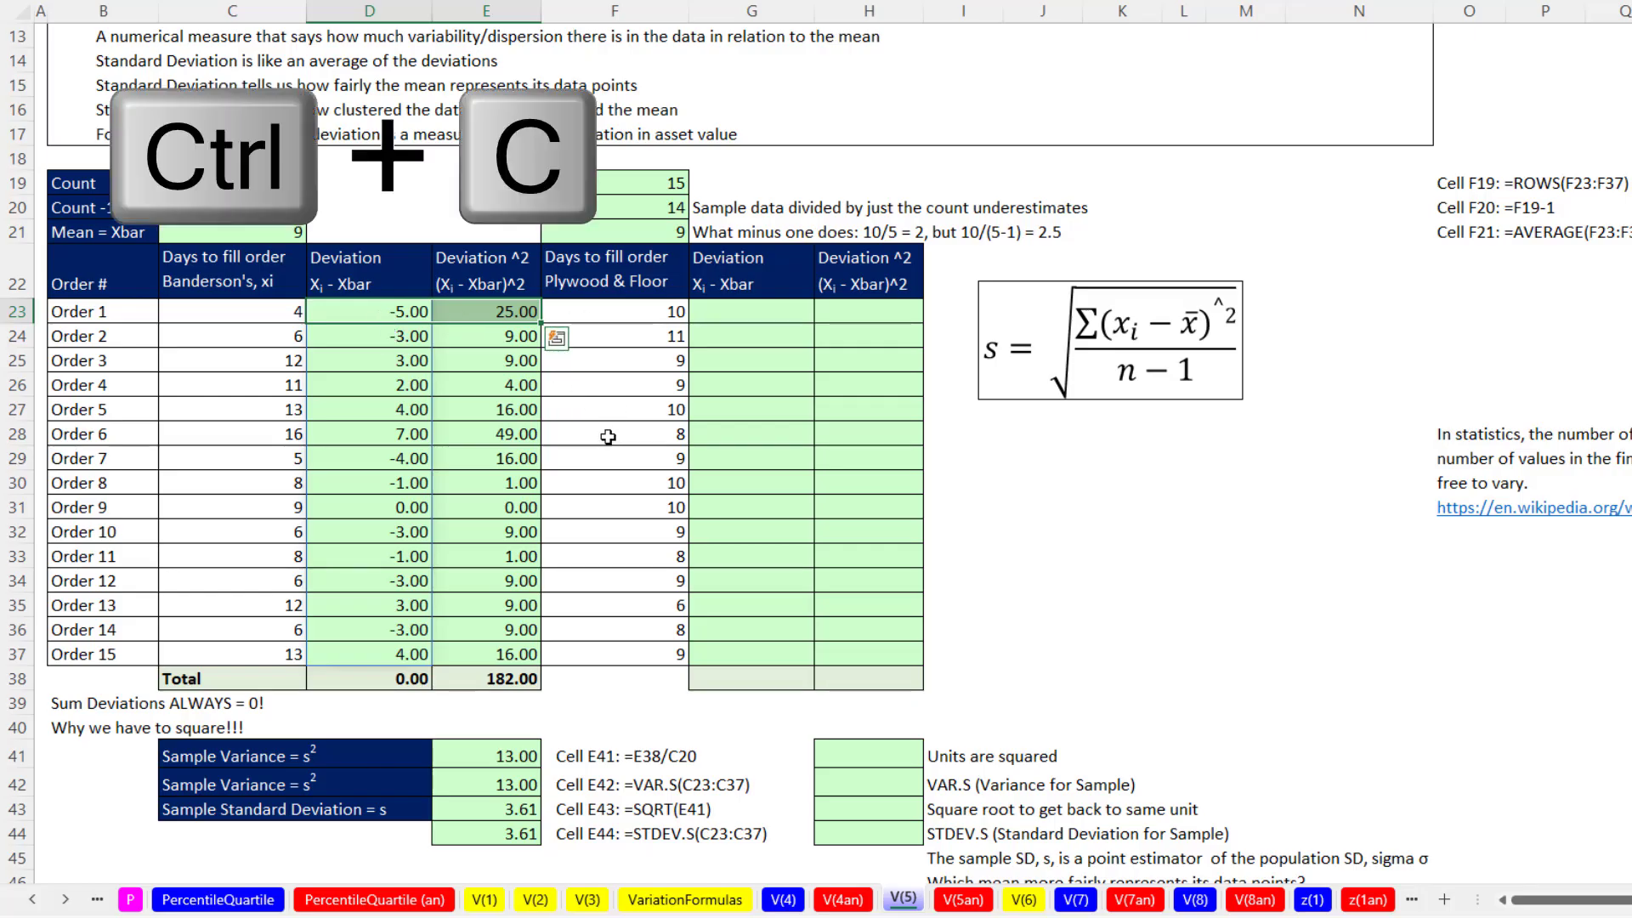
left_click_drag(725, 308, 858, 312)
key("ctrl+v")
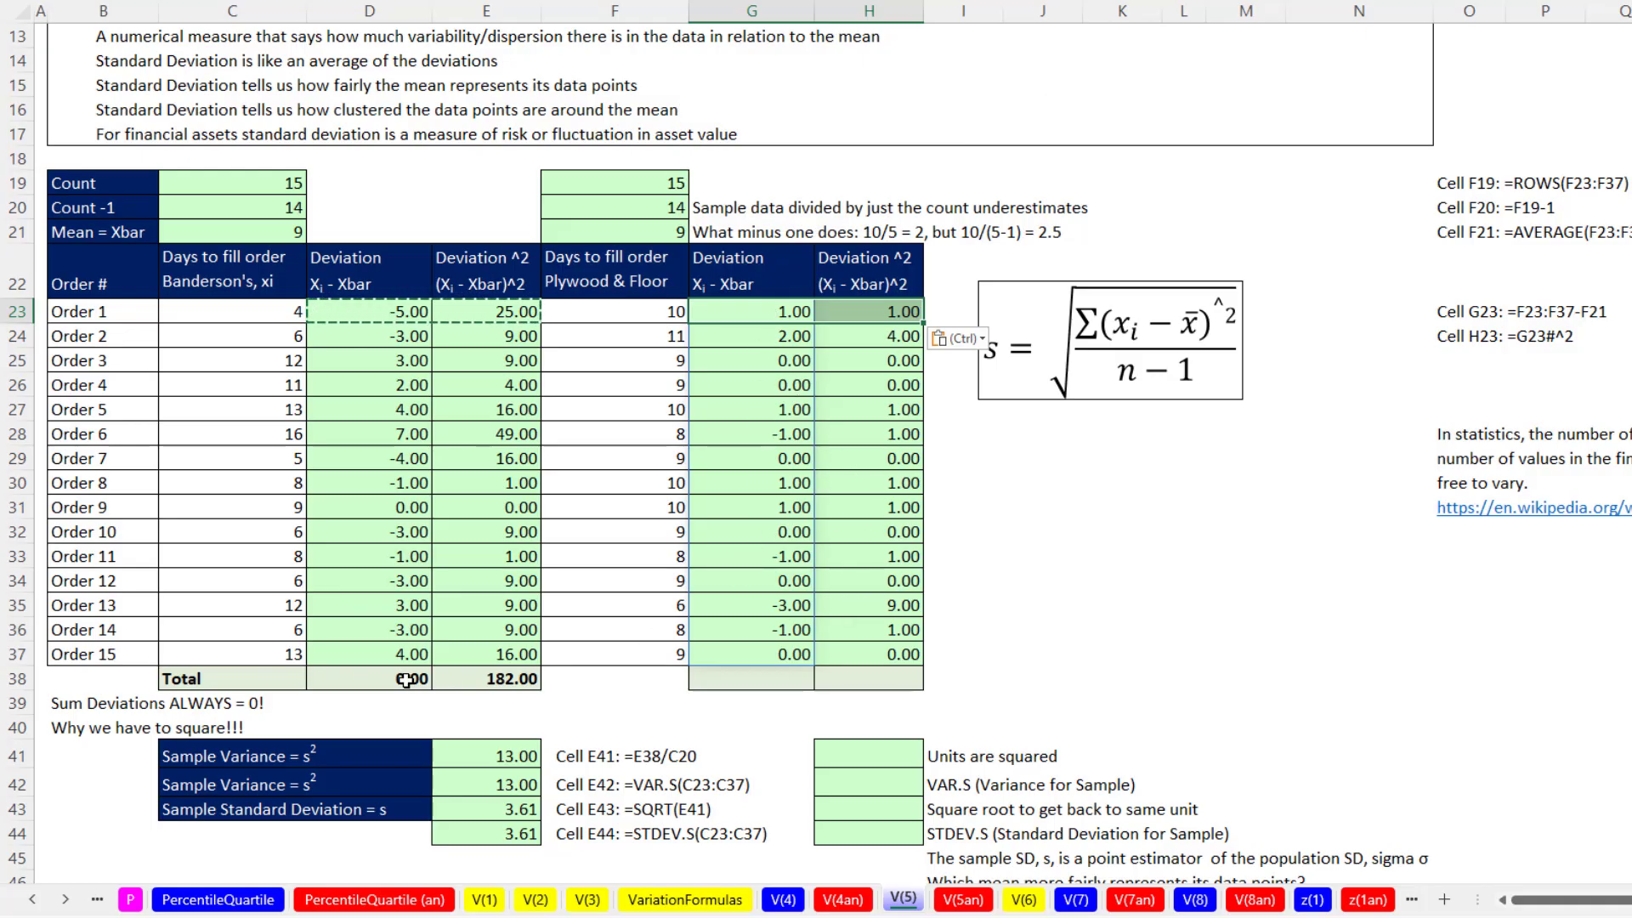
Copy the deviation totals from D38:E38 to G38:H38 for Plywood & Floor.
left_click_drag(391, 678, 451, 678)
key("ctrl+c")
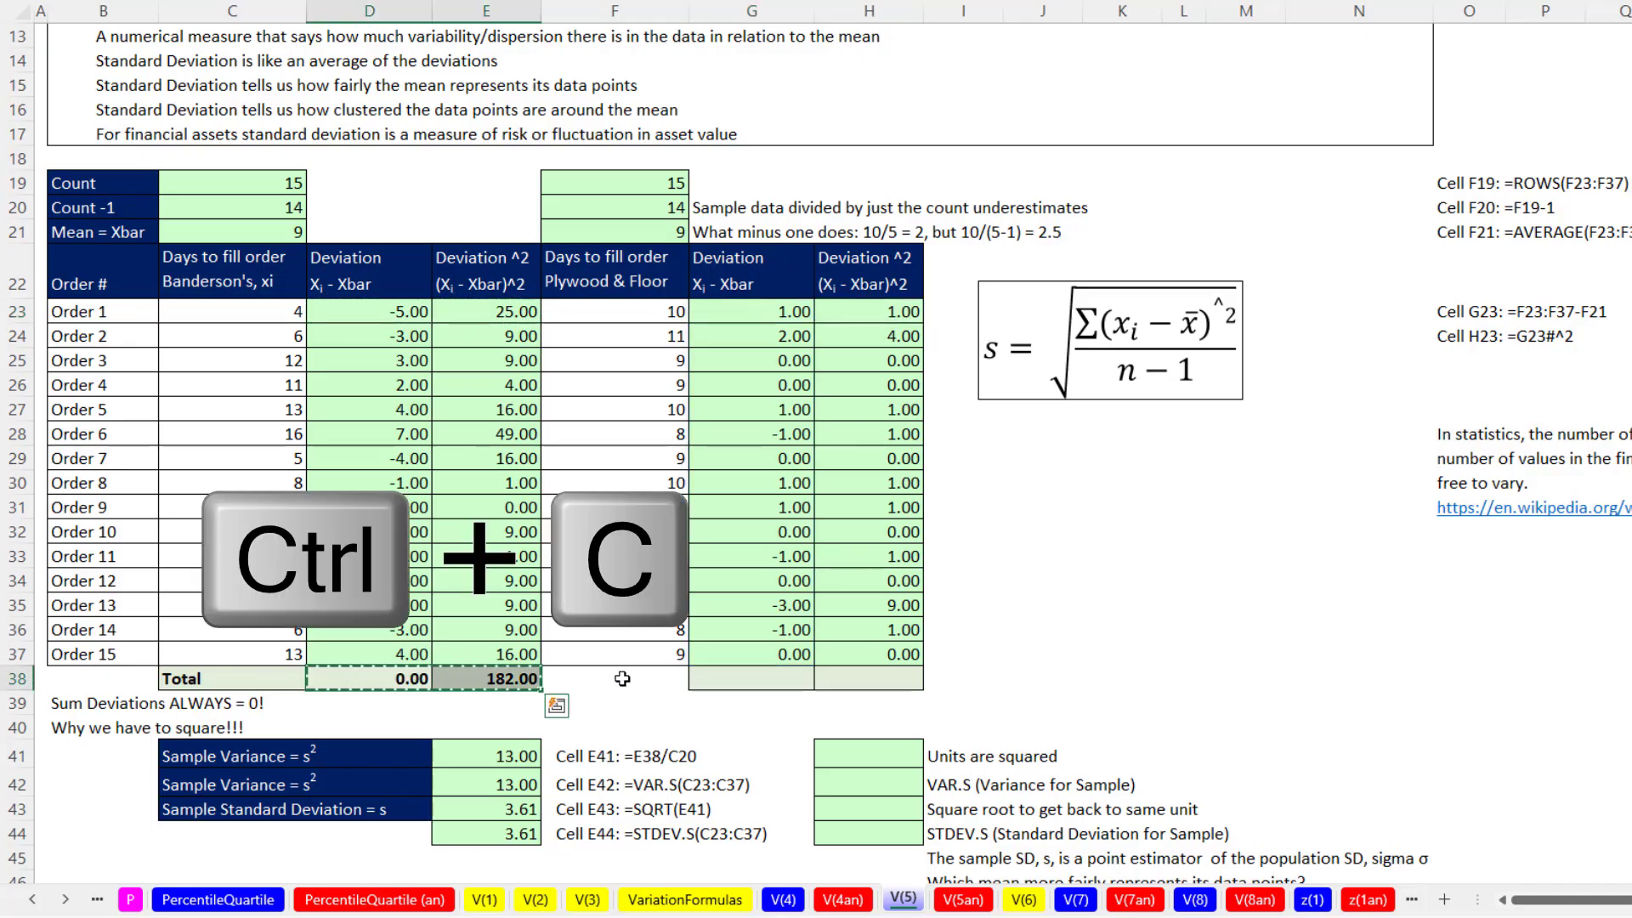
left_click(807, 679)
key("ctrl+v")
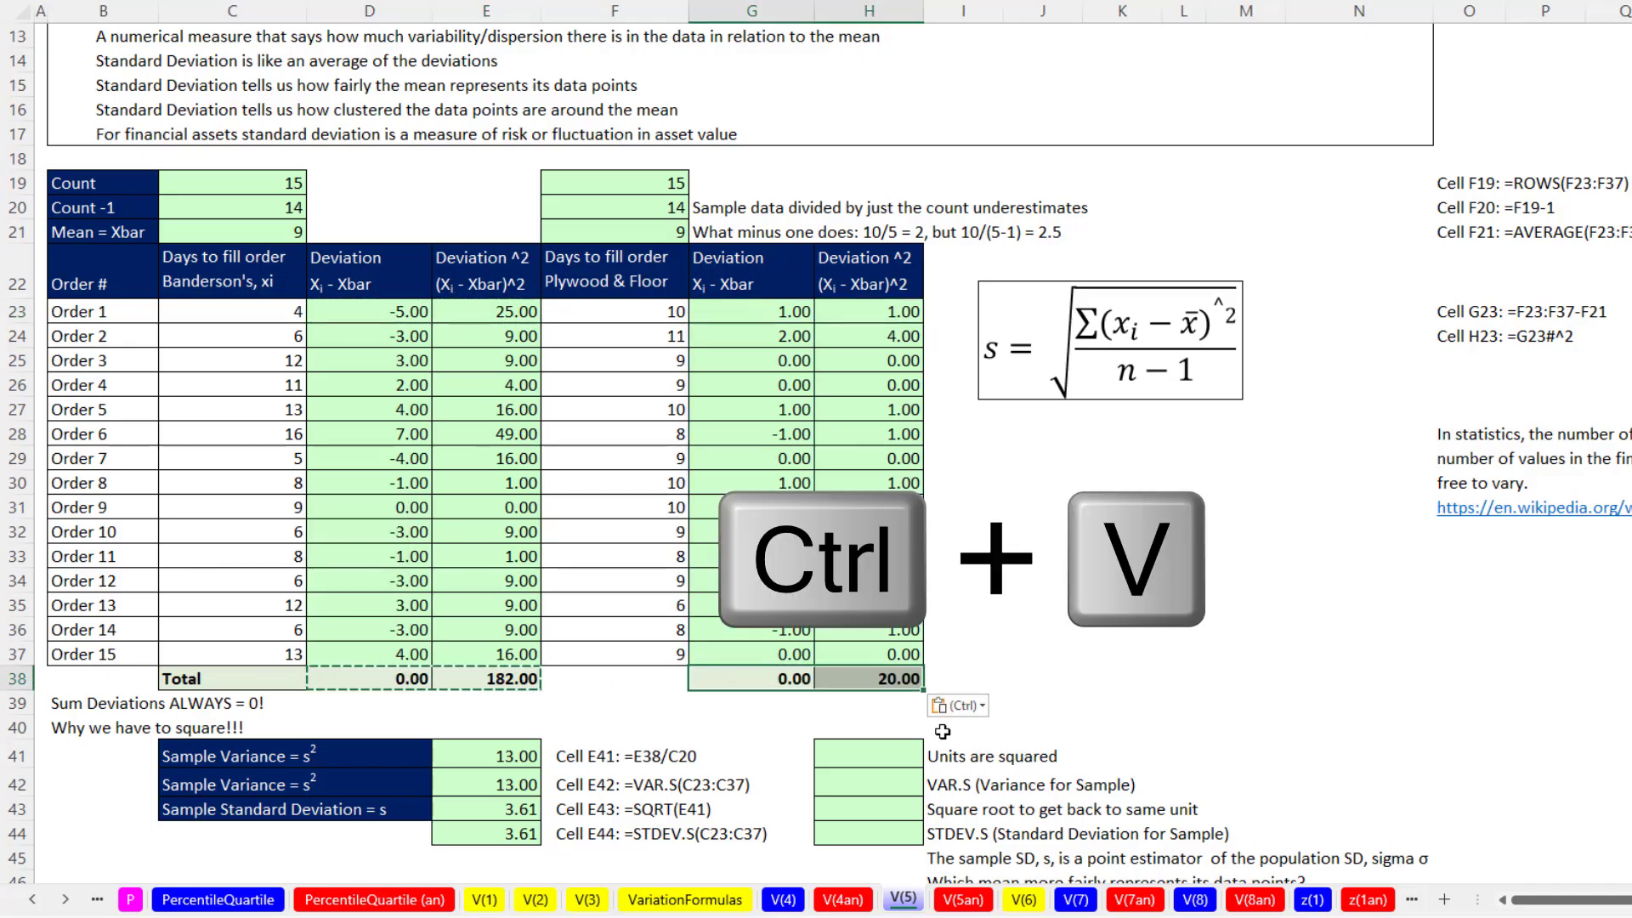
Copy the variance and standard deviation formulas from E41:E44 to H41:H44, and compare the two suppliers' standard deviations.
left_click_drag(510, 755, 510, 832)
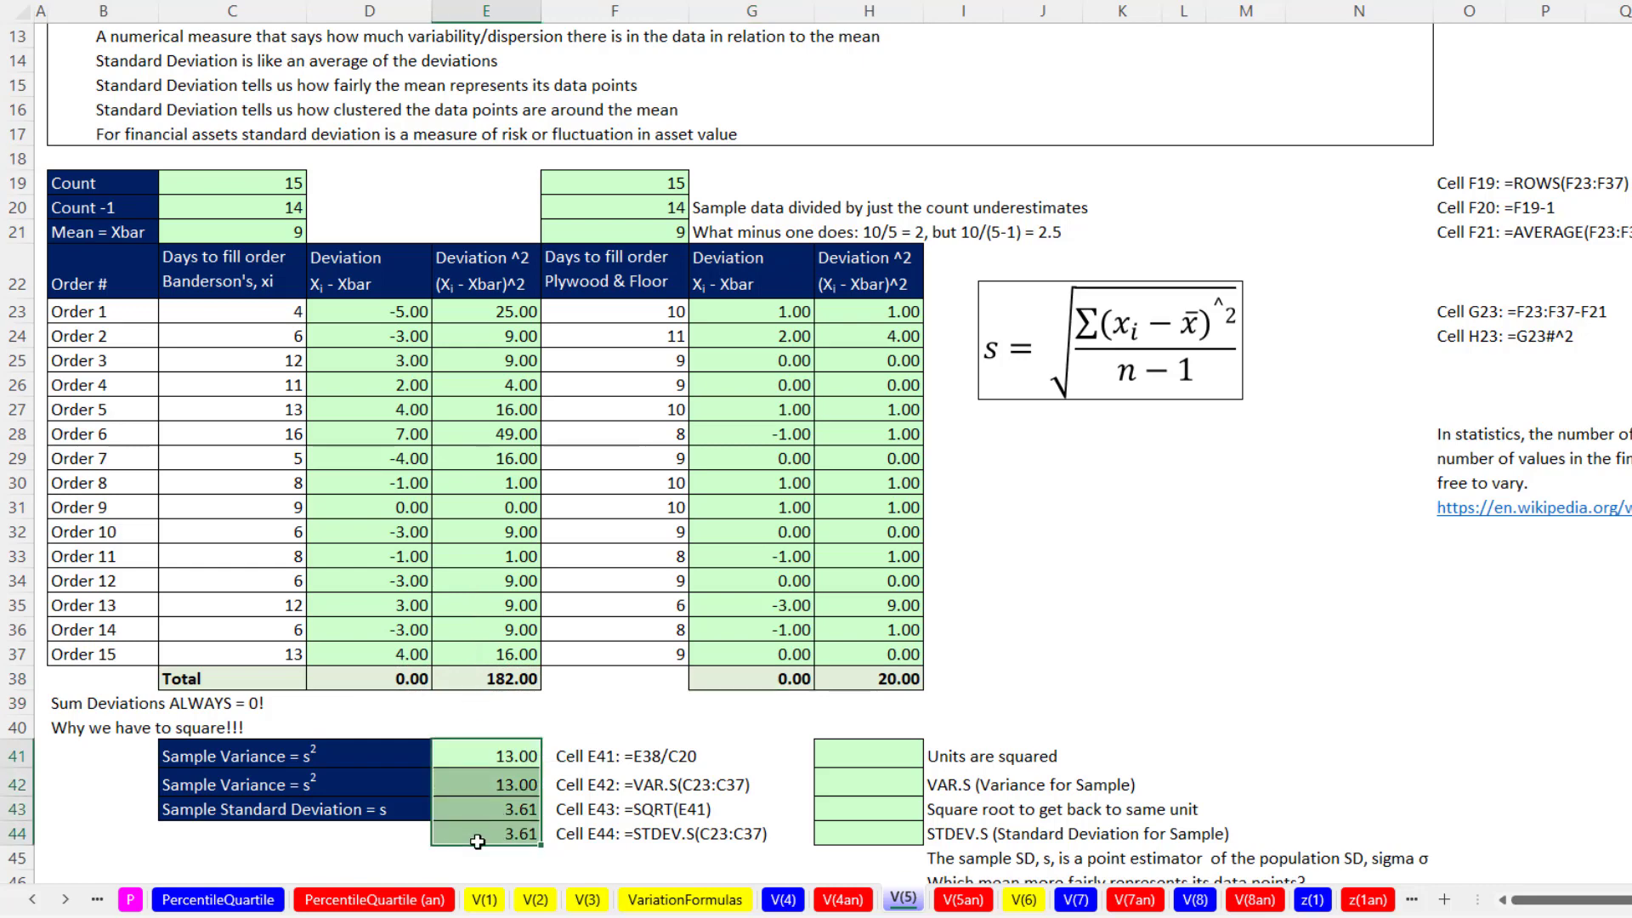
key("ctrl+c")
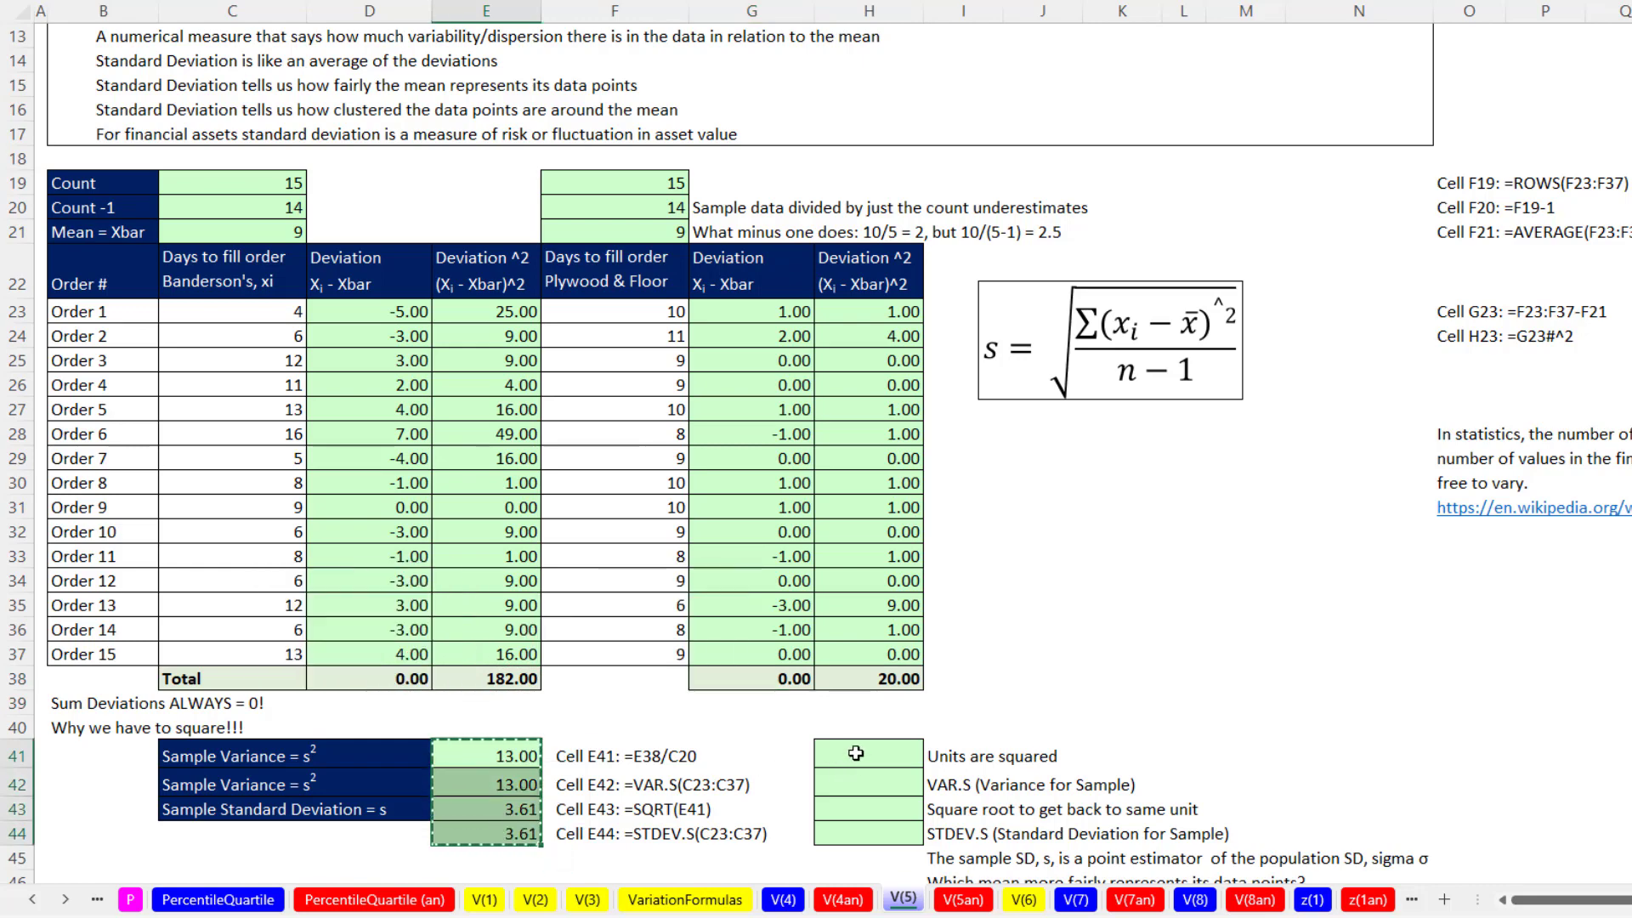
left_click(857, 754)
key("ctrl+v")
scroll(900, 762, "down", 2)
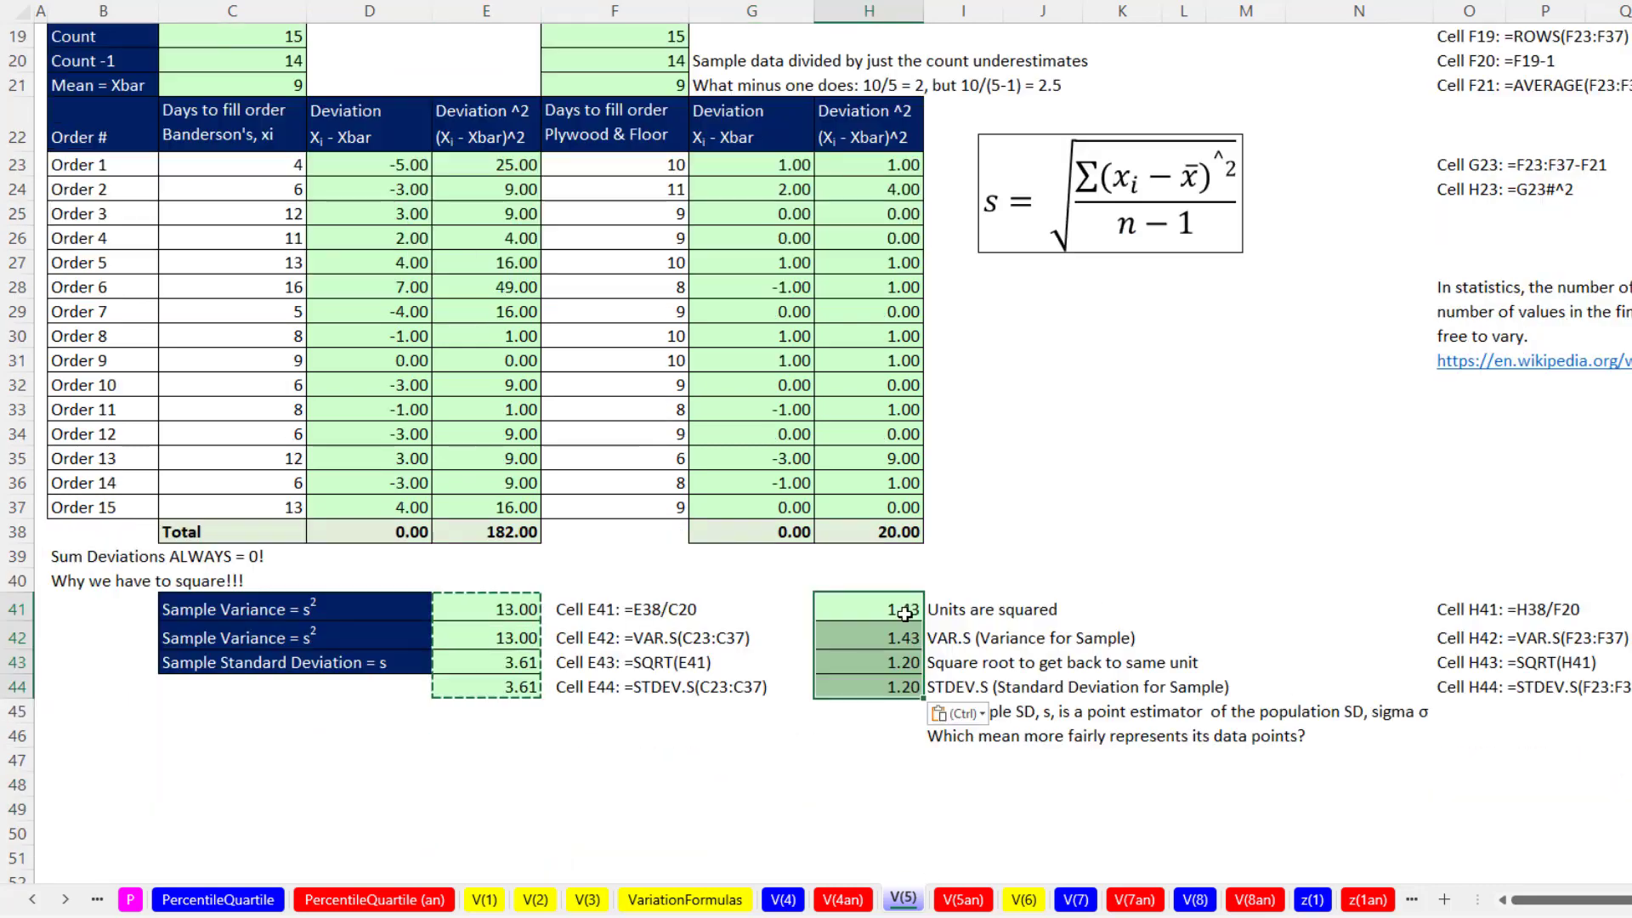
double_click(906, 612)
key("Escape")
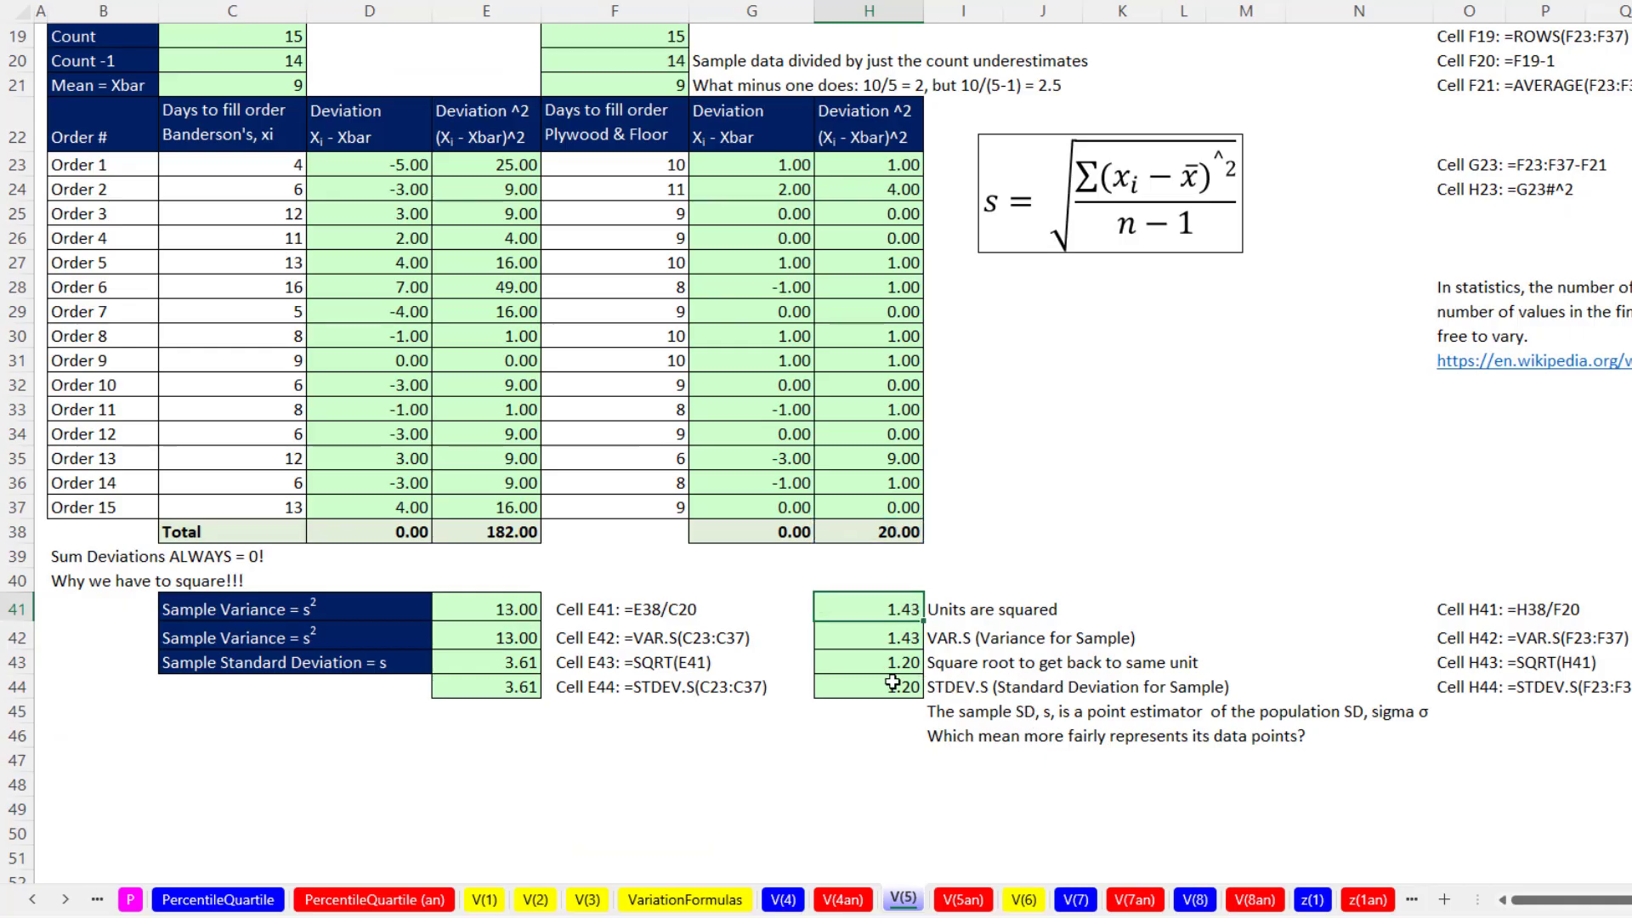
left_click(859, 689)
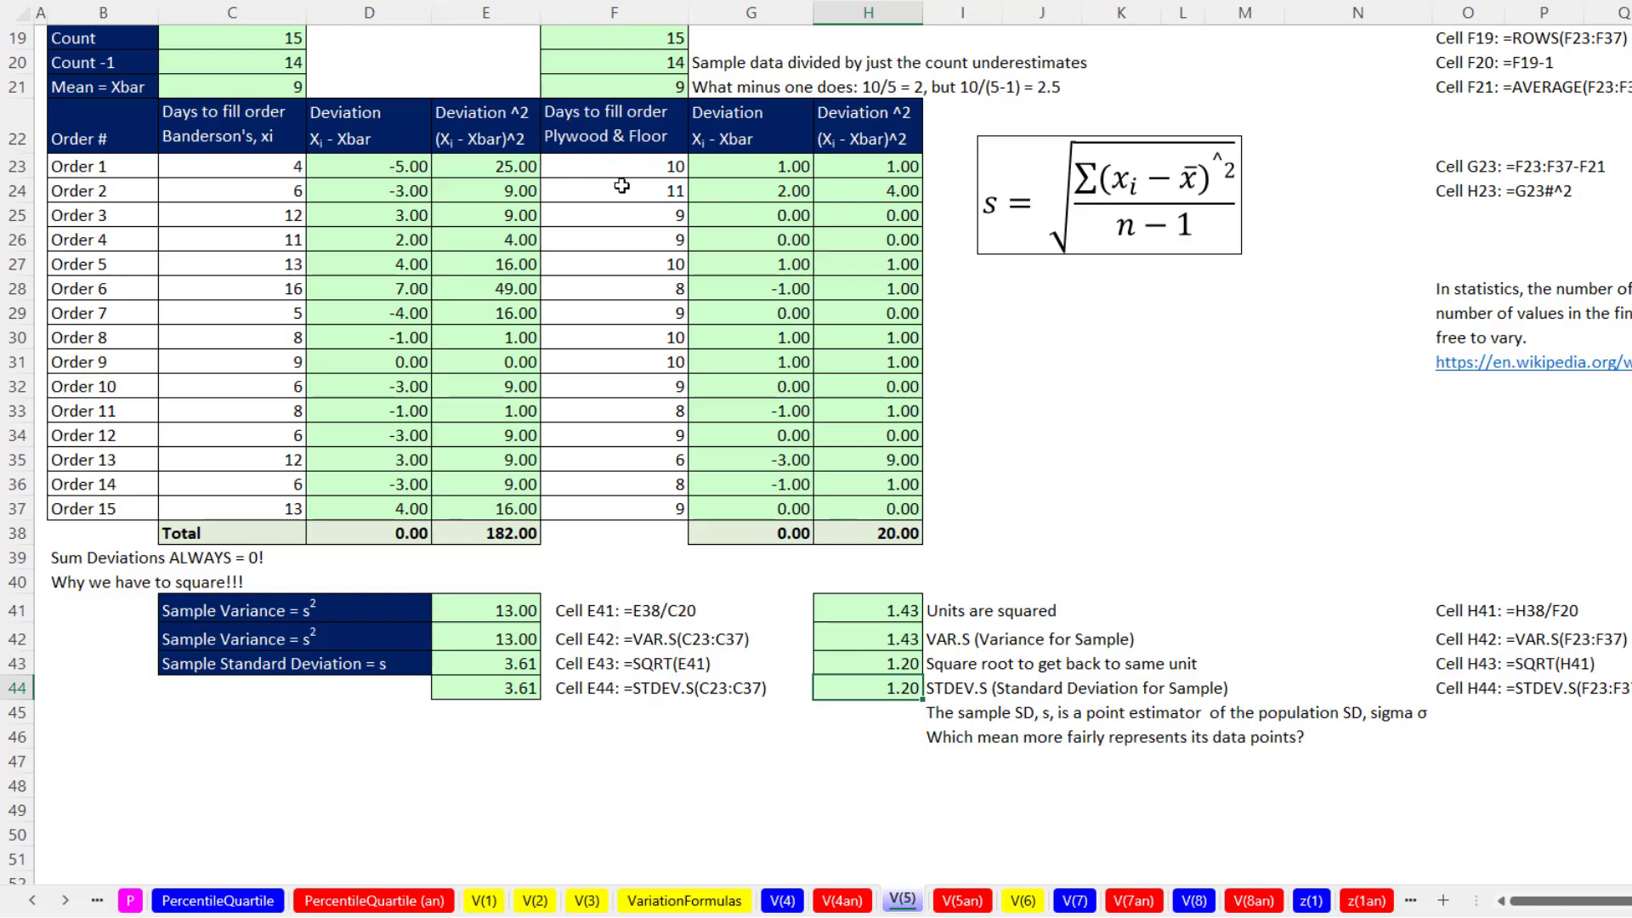
left_click(479, 687)
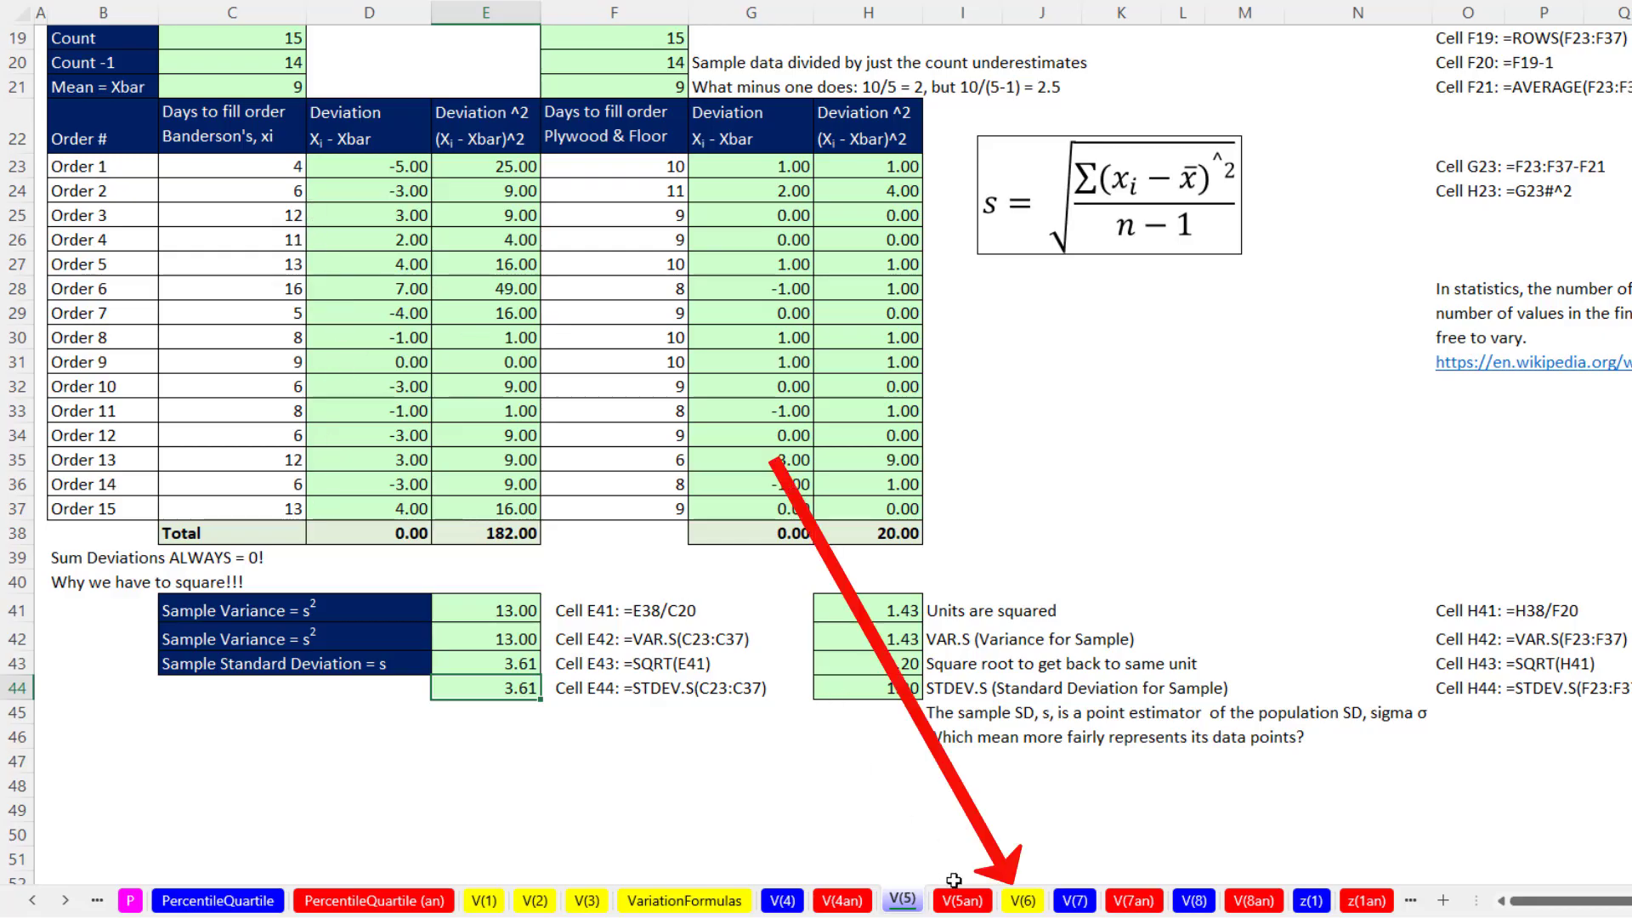
Open the V(6) sheet and look through the Population 1 wage data down to its last row.
left_click(1027, 905)
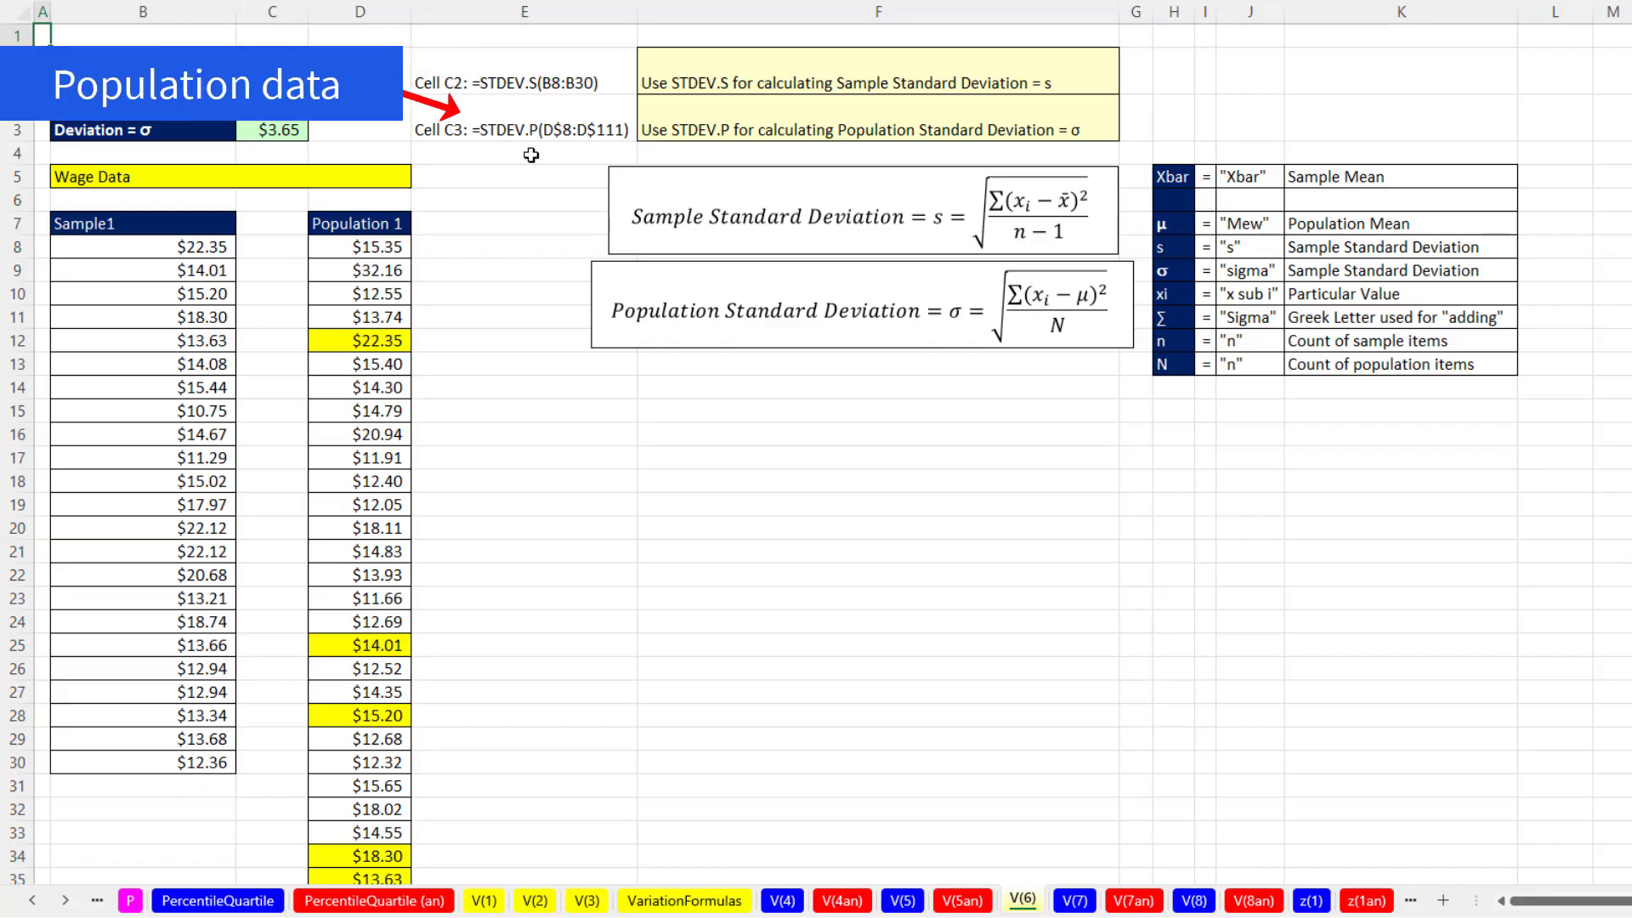
left_click(403, 244)
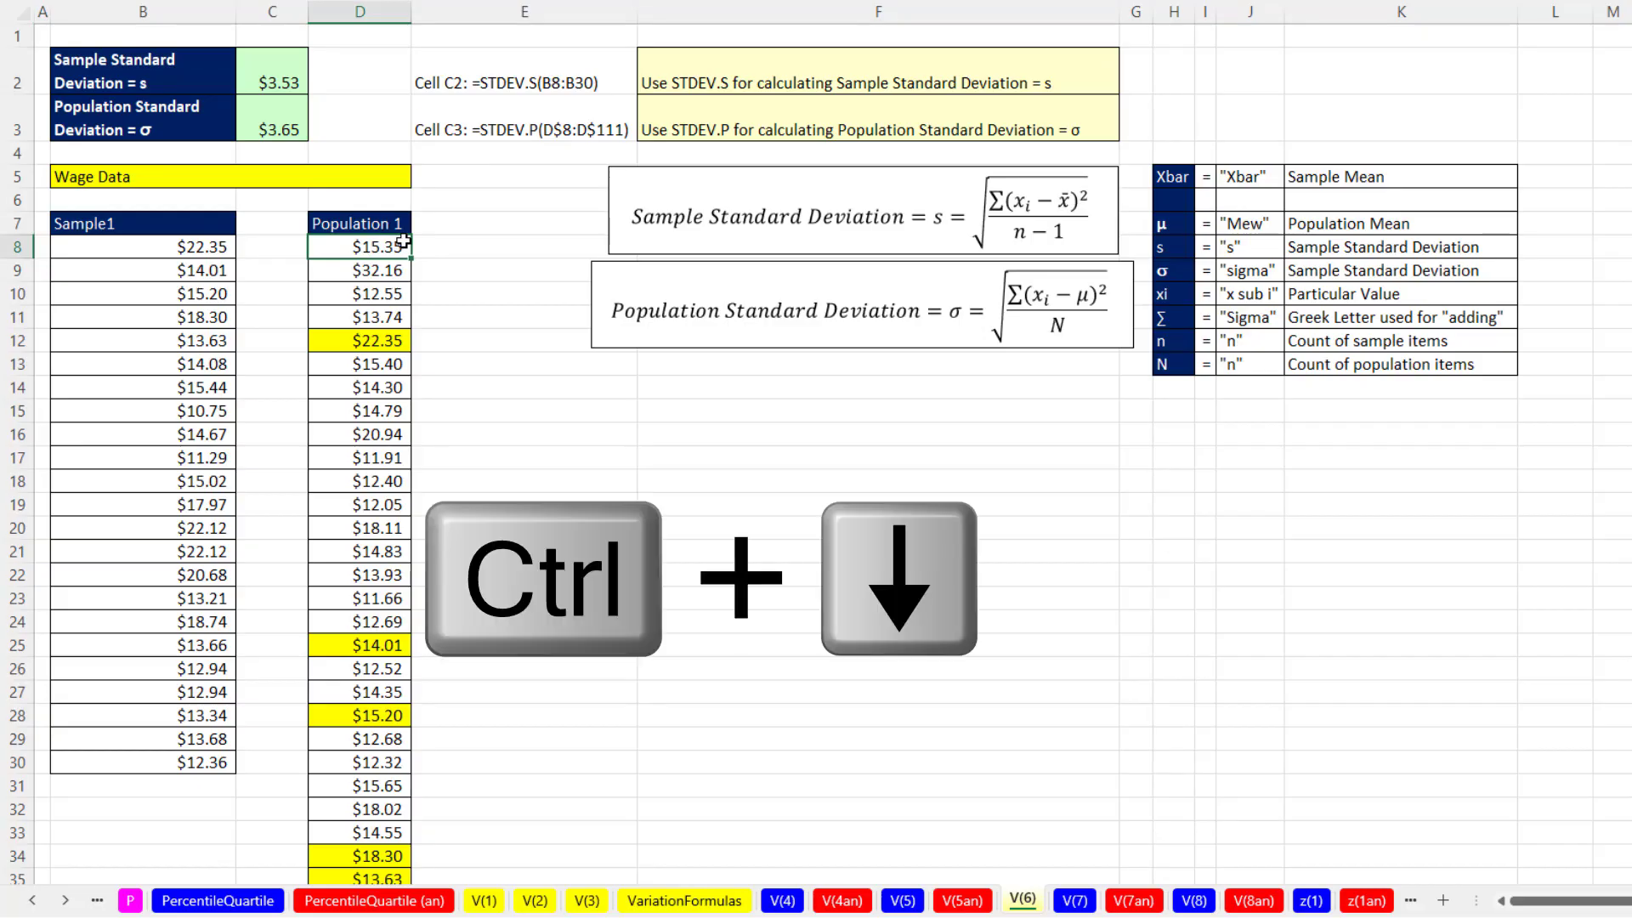
key("ctrl+Down")
scroll(288, 830, "up", 18)
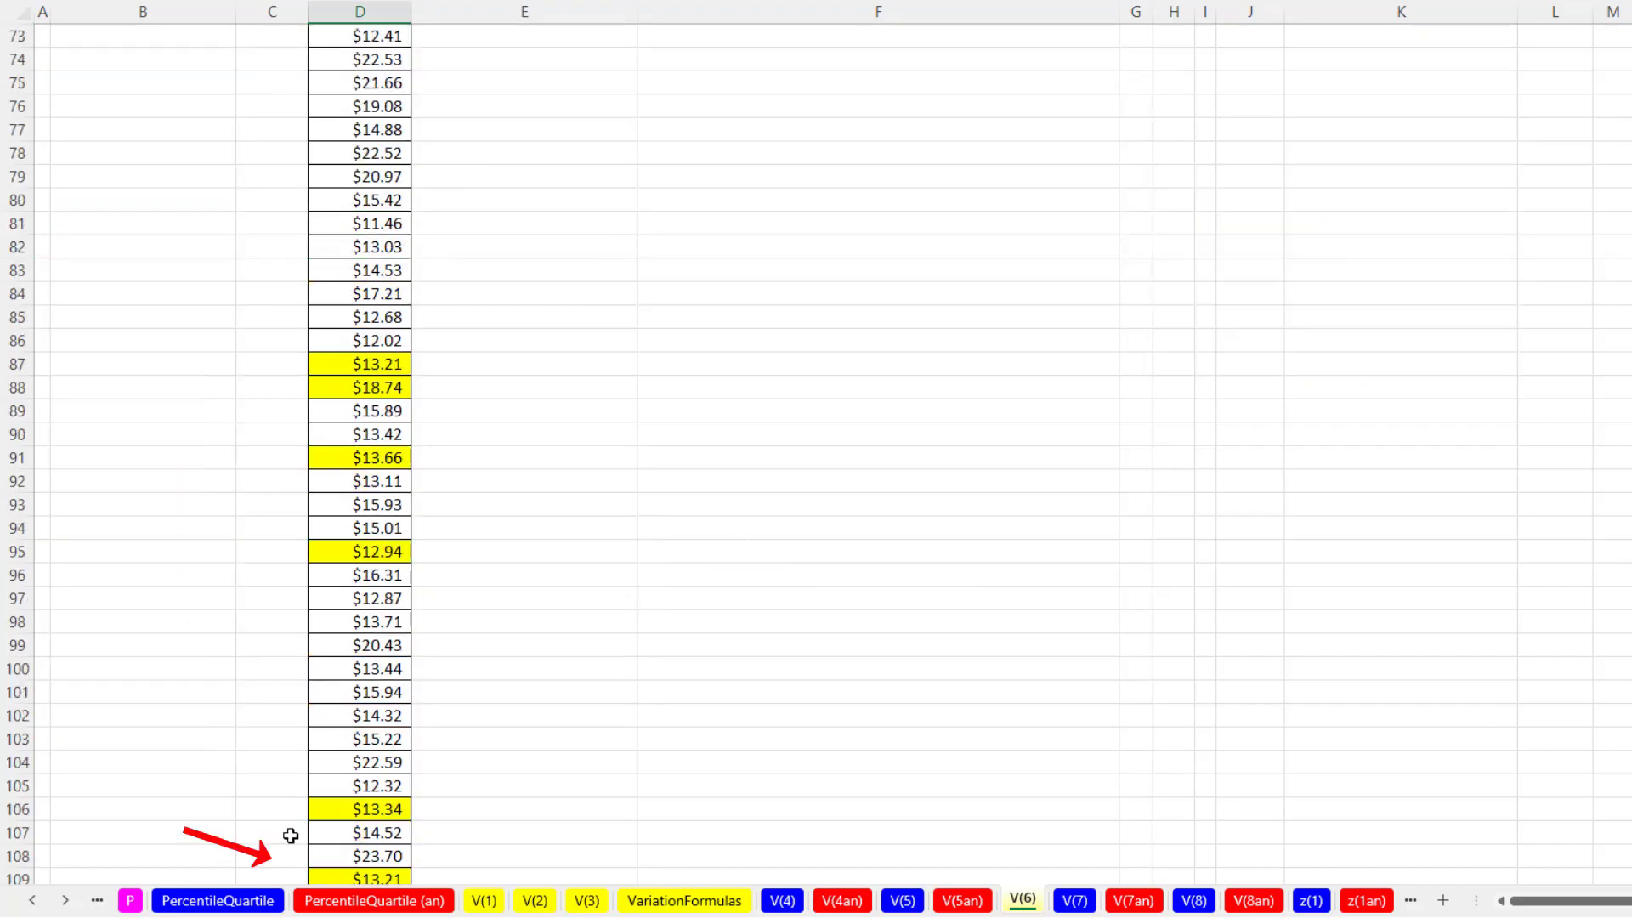
scroll(385, 661, "up", 7)
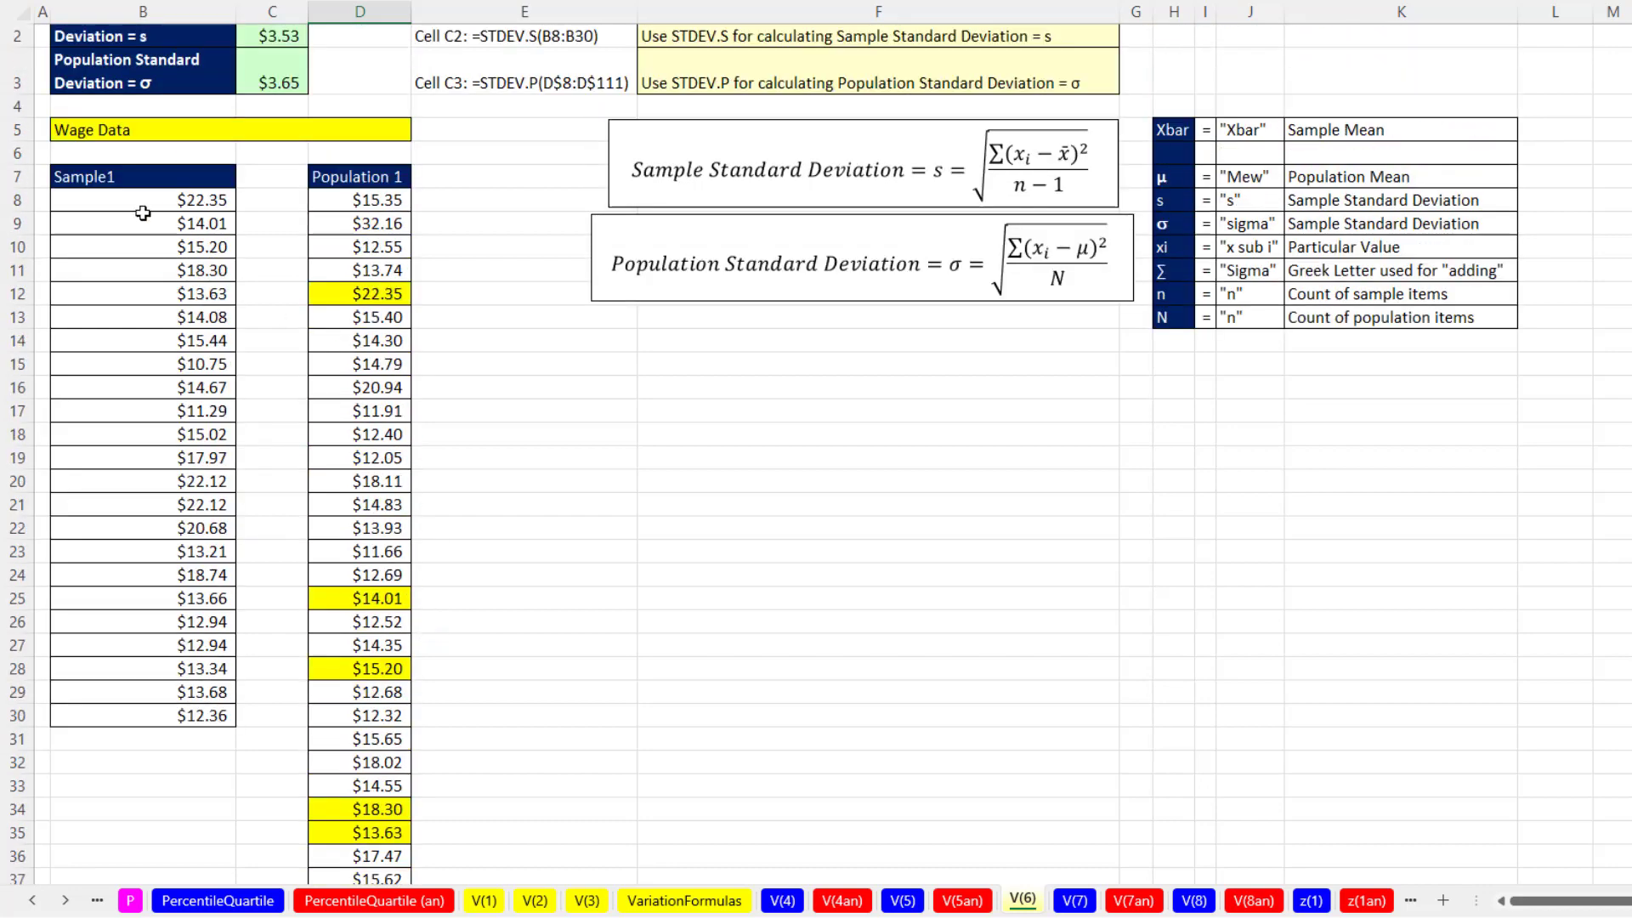
scroll(138, 510, "up", 1)
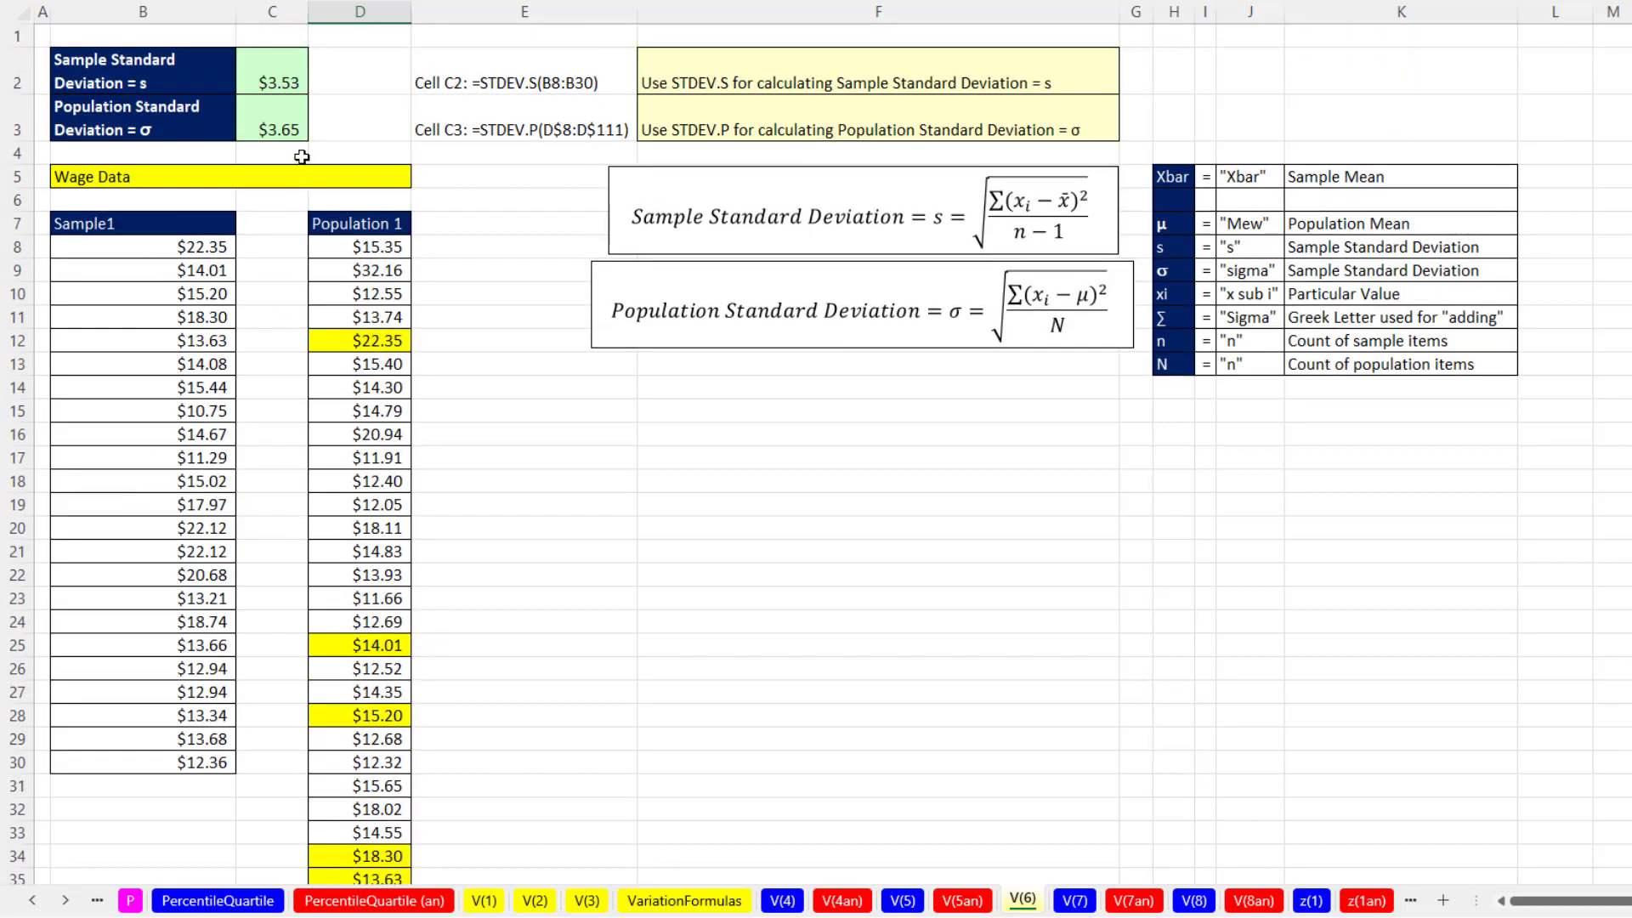
Inspect the STDEV.S formula in C2 and the STDEV.P formula in C3, and compare the sample and population results.
double_click(275, 78)
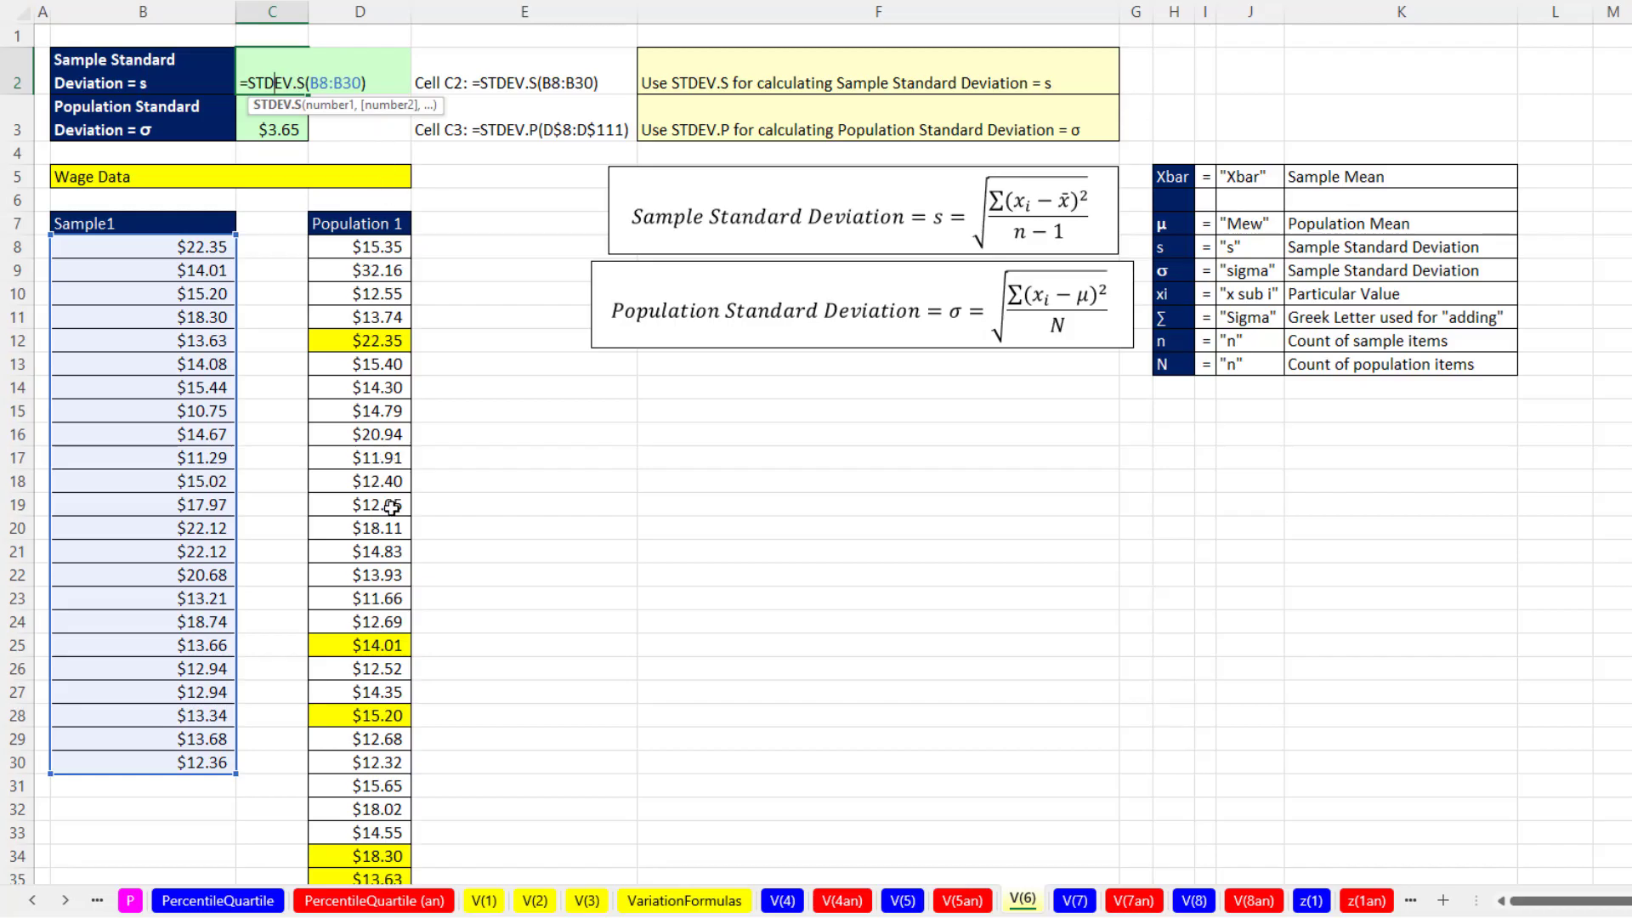
key("Escape")
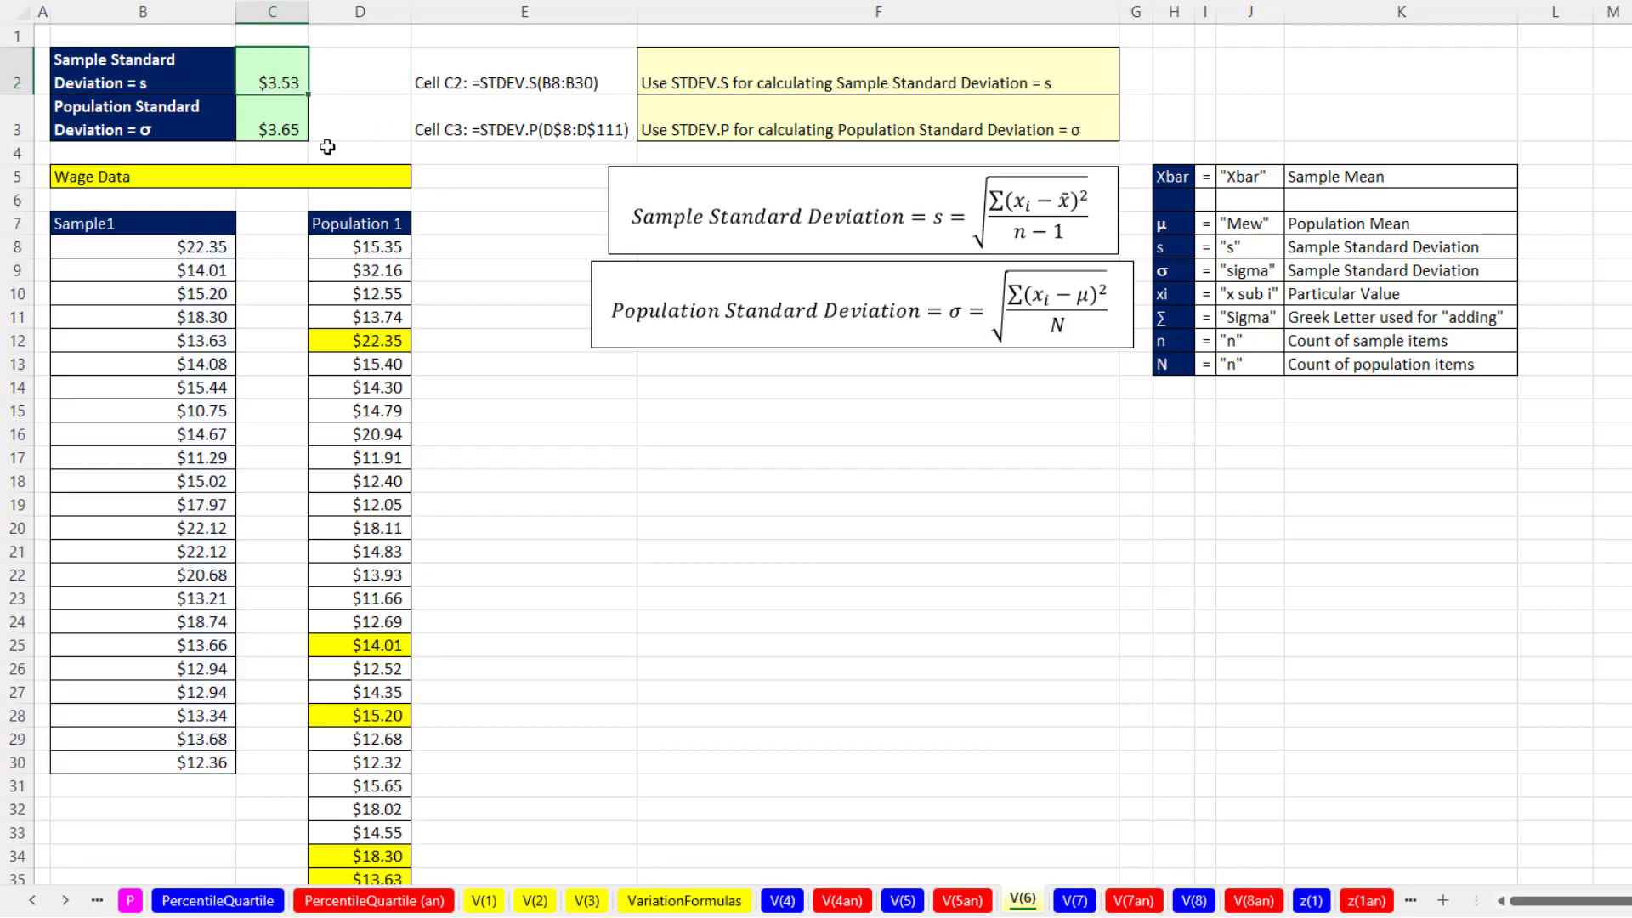
double_click(270, 122)
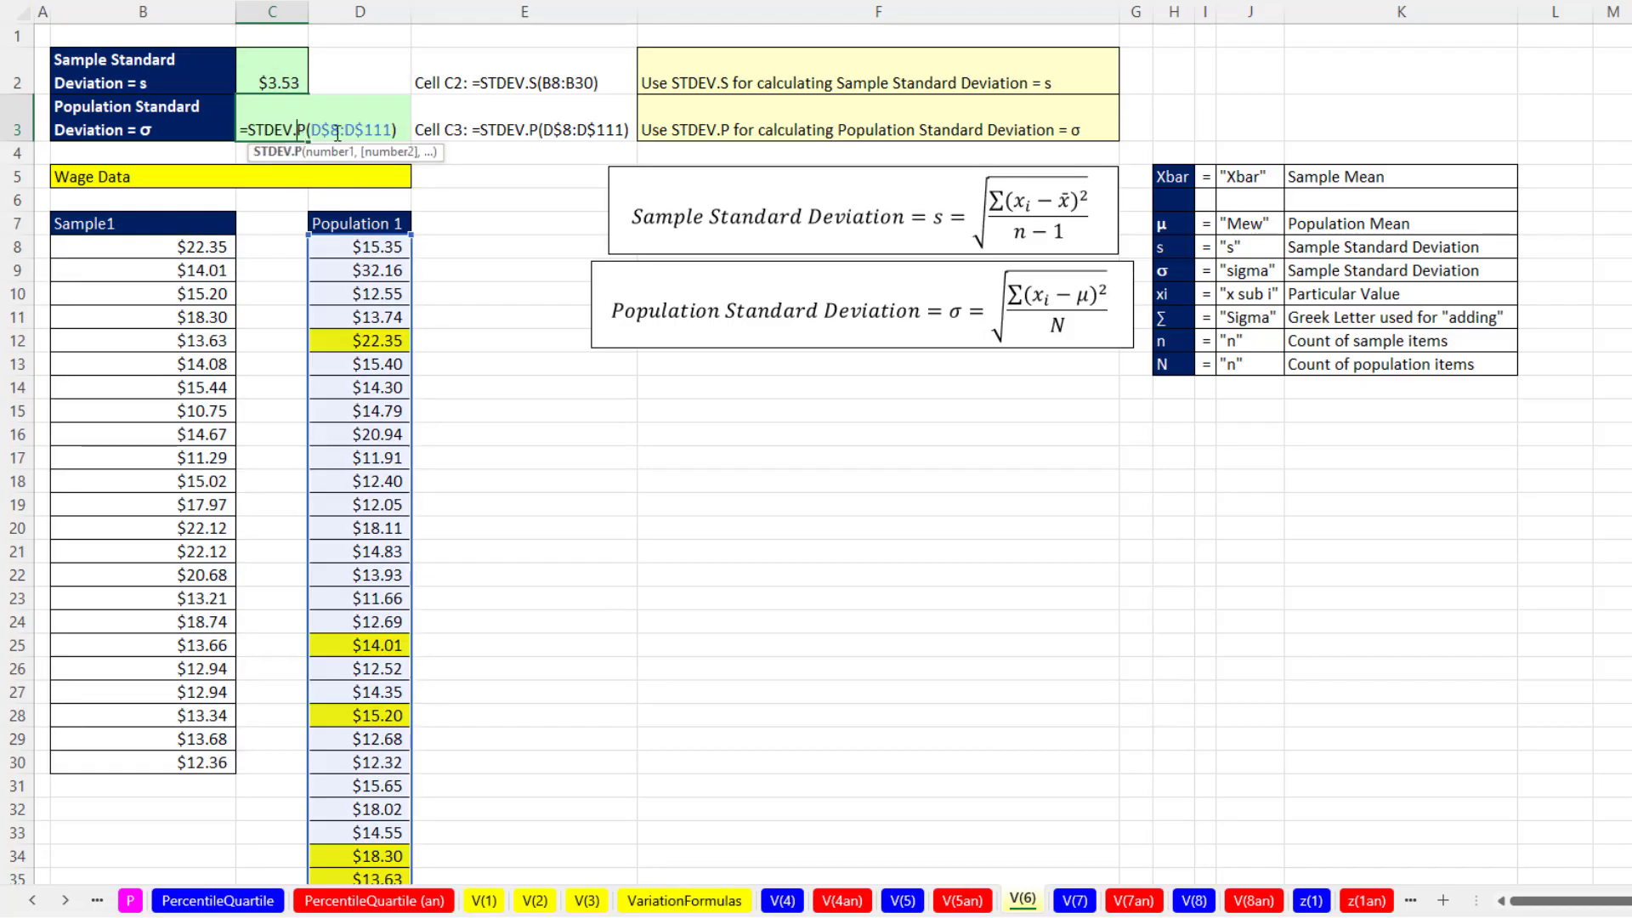
key("Escape")
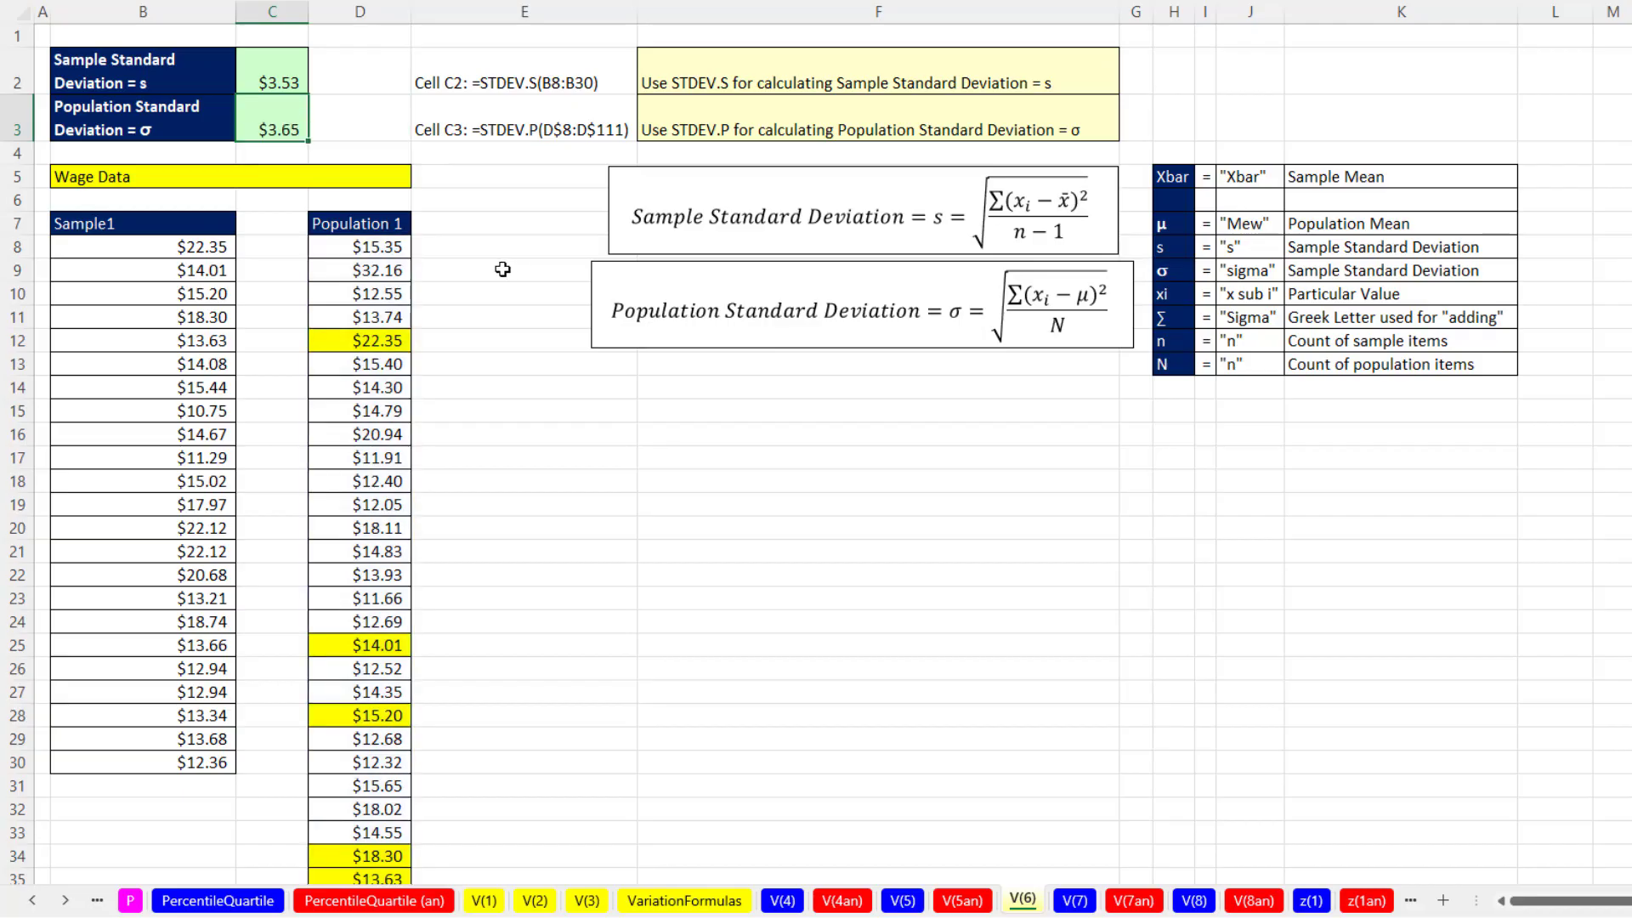
key("Up")
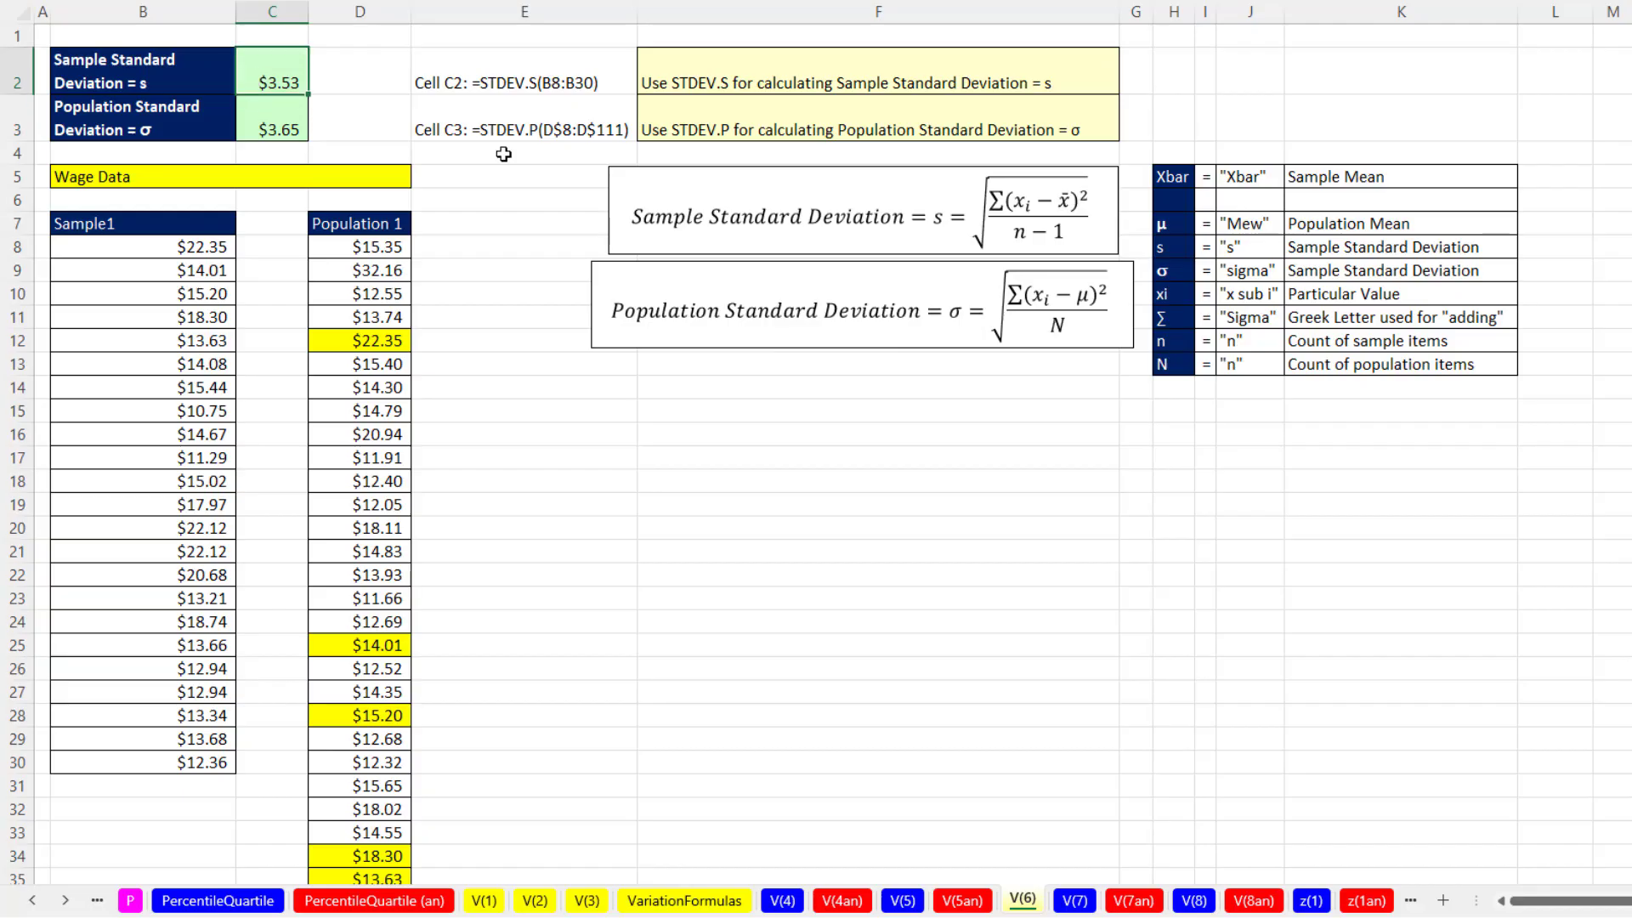
left_click(281, 119)
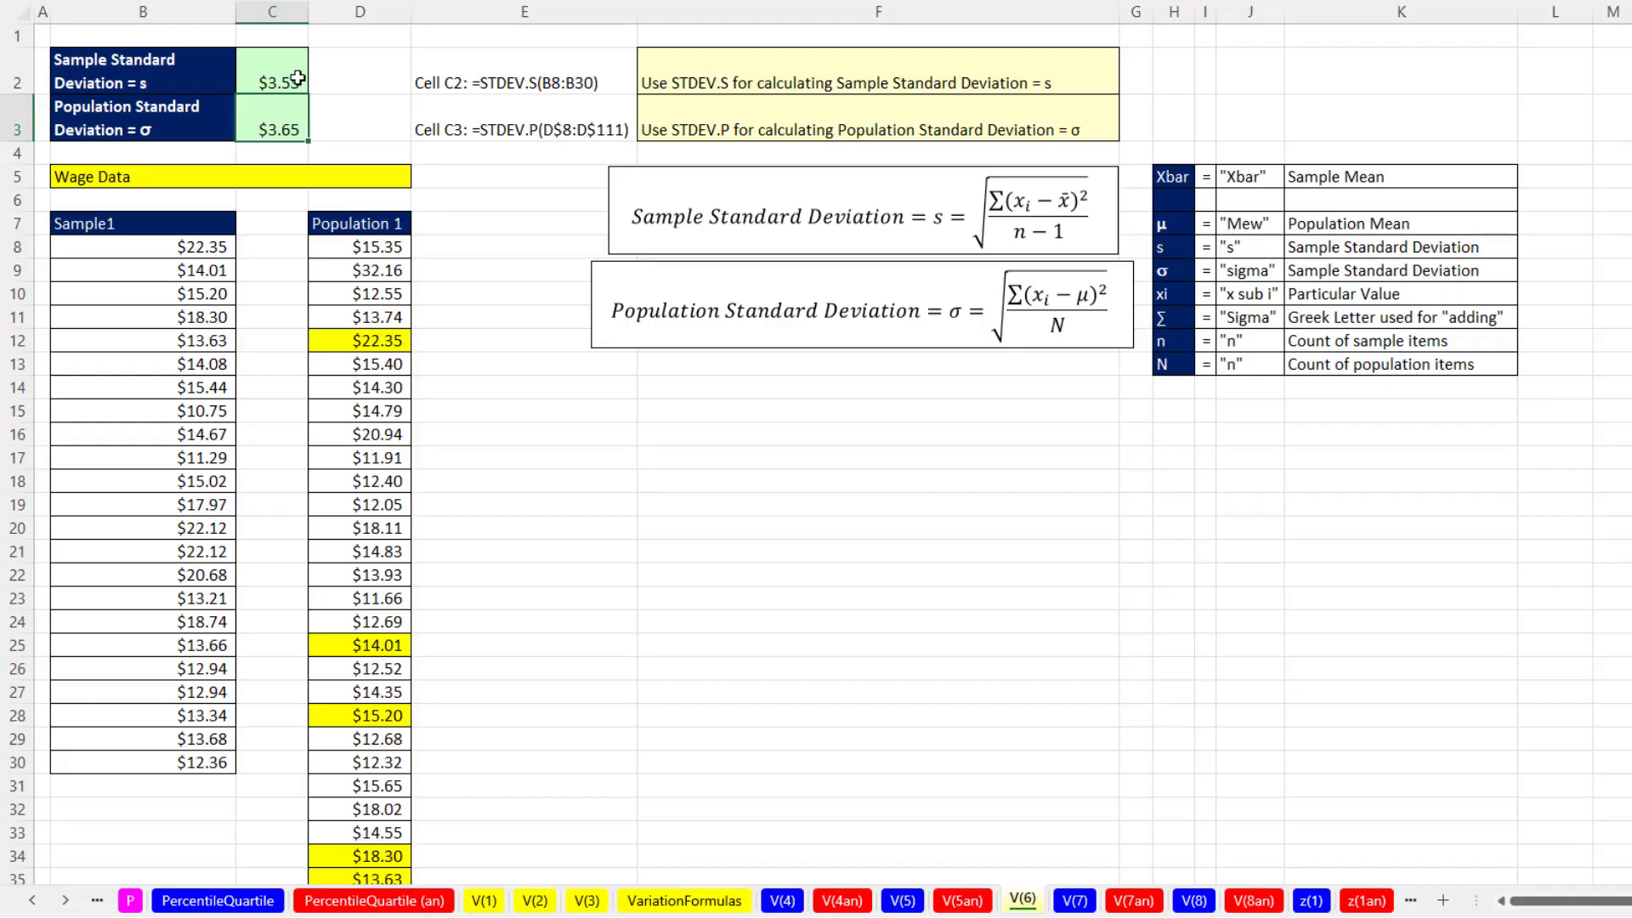
left_click(298, 79)
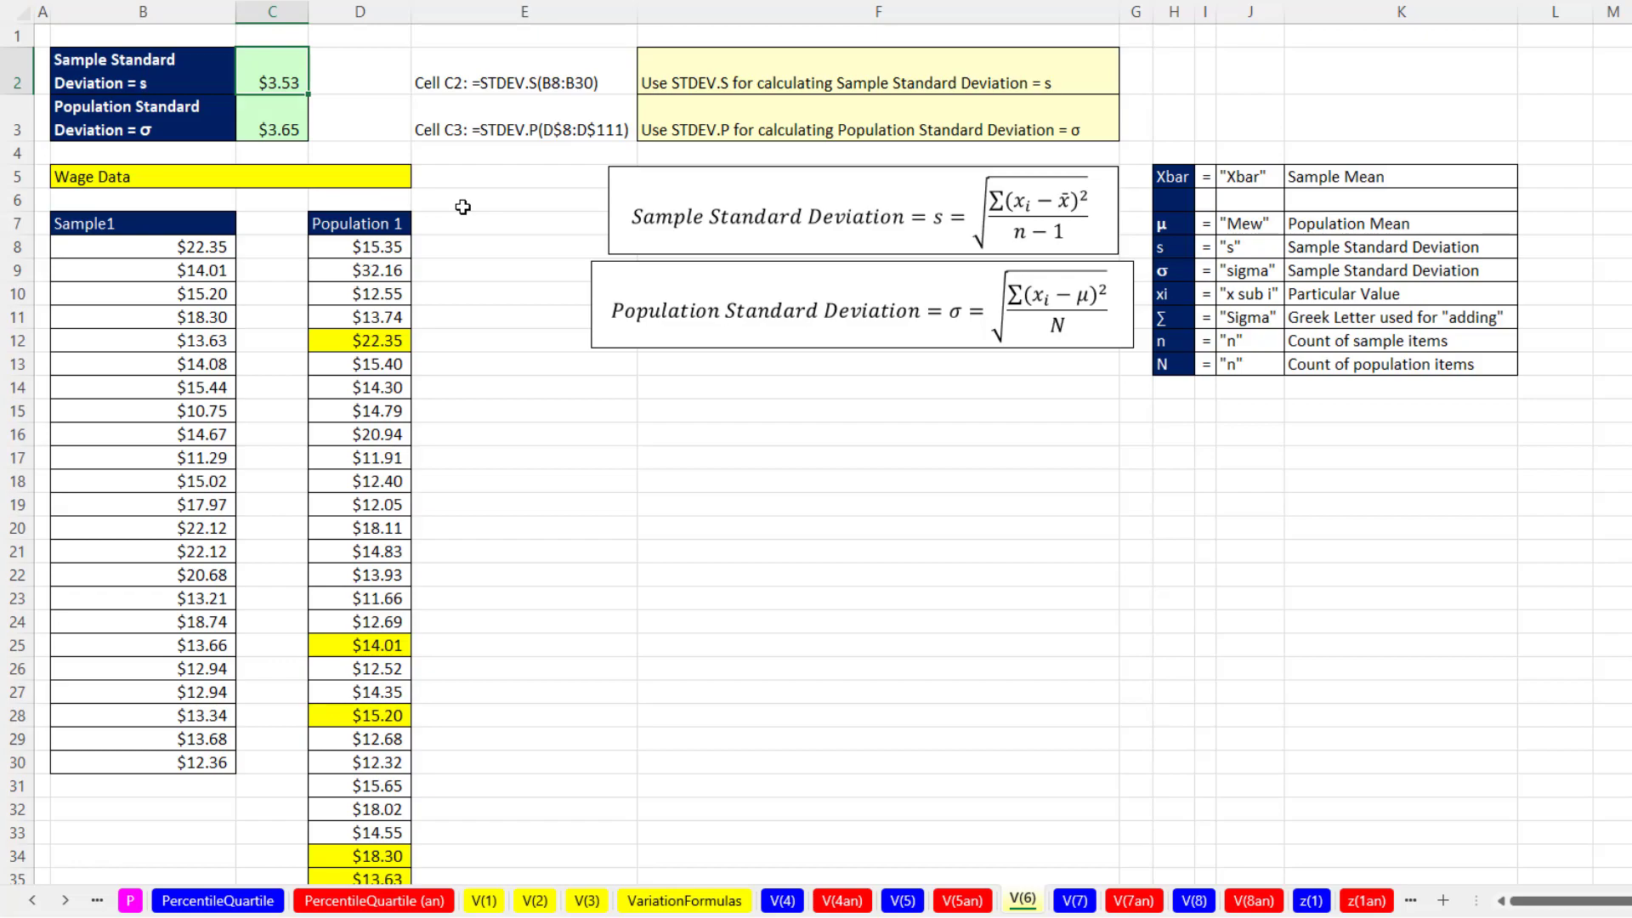
Open the V(7) sheet, review the means and standard deviations for bonus paid and years worked, and select C15.
left_click(1074, 900)
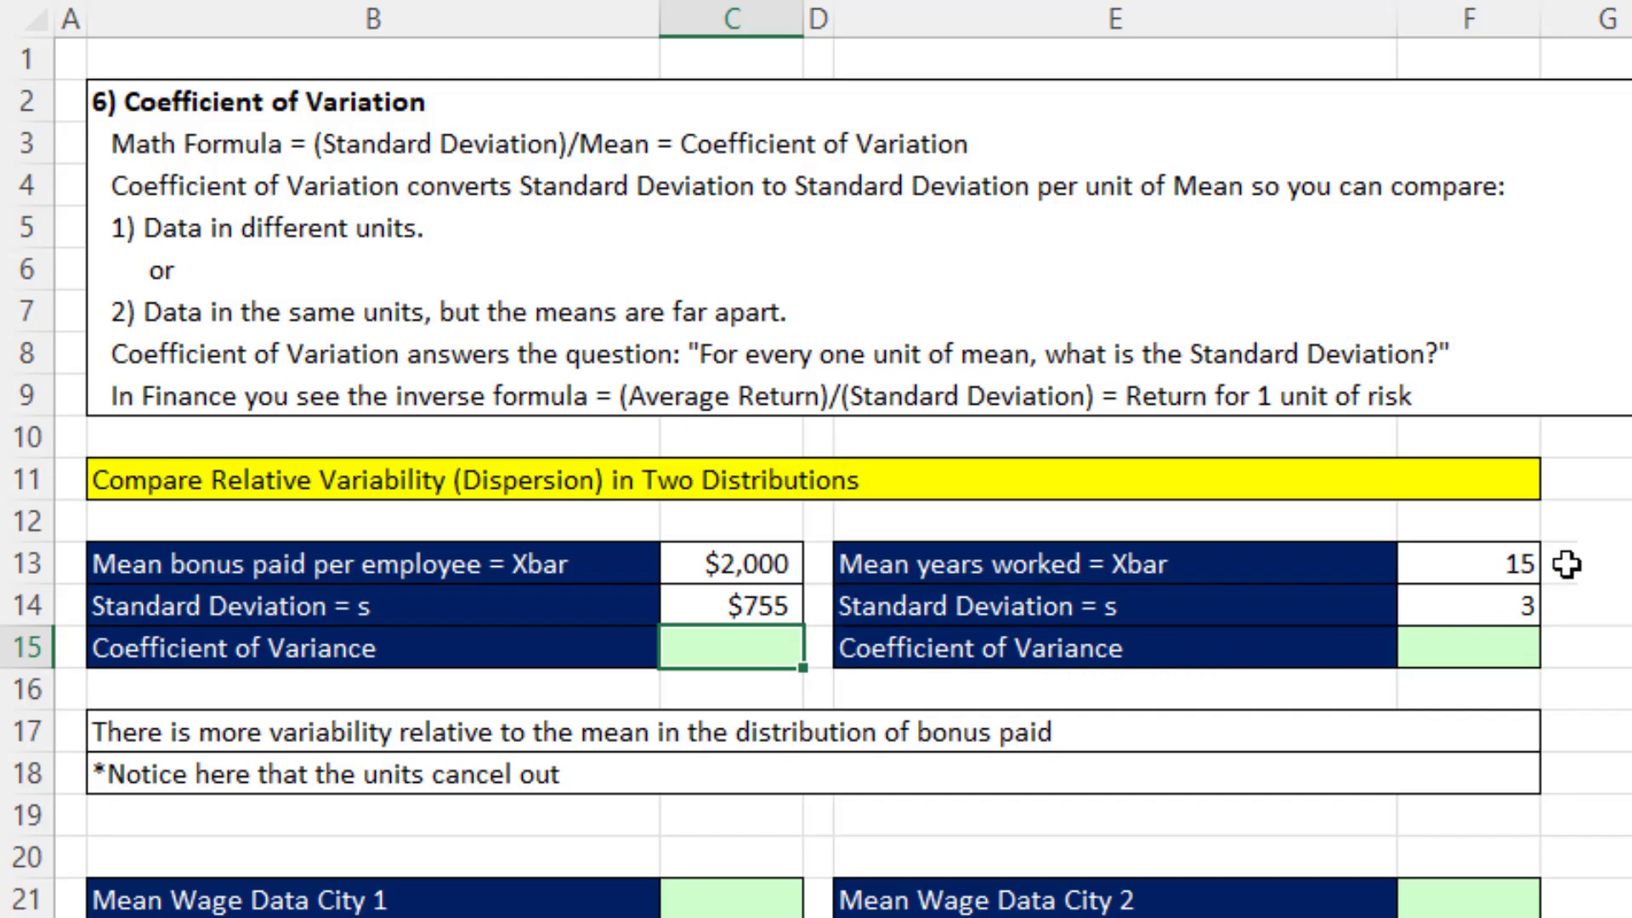
left_click(1482, 562)
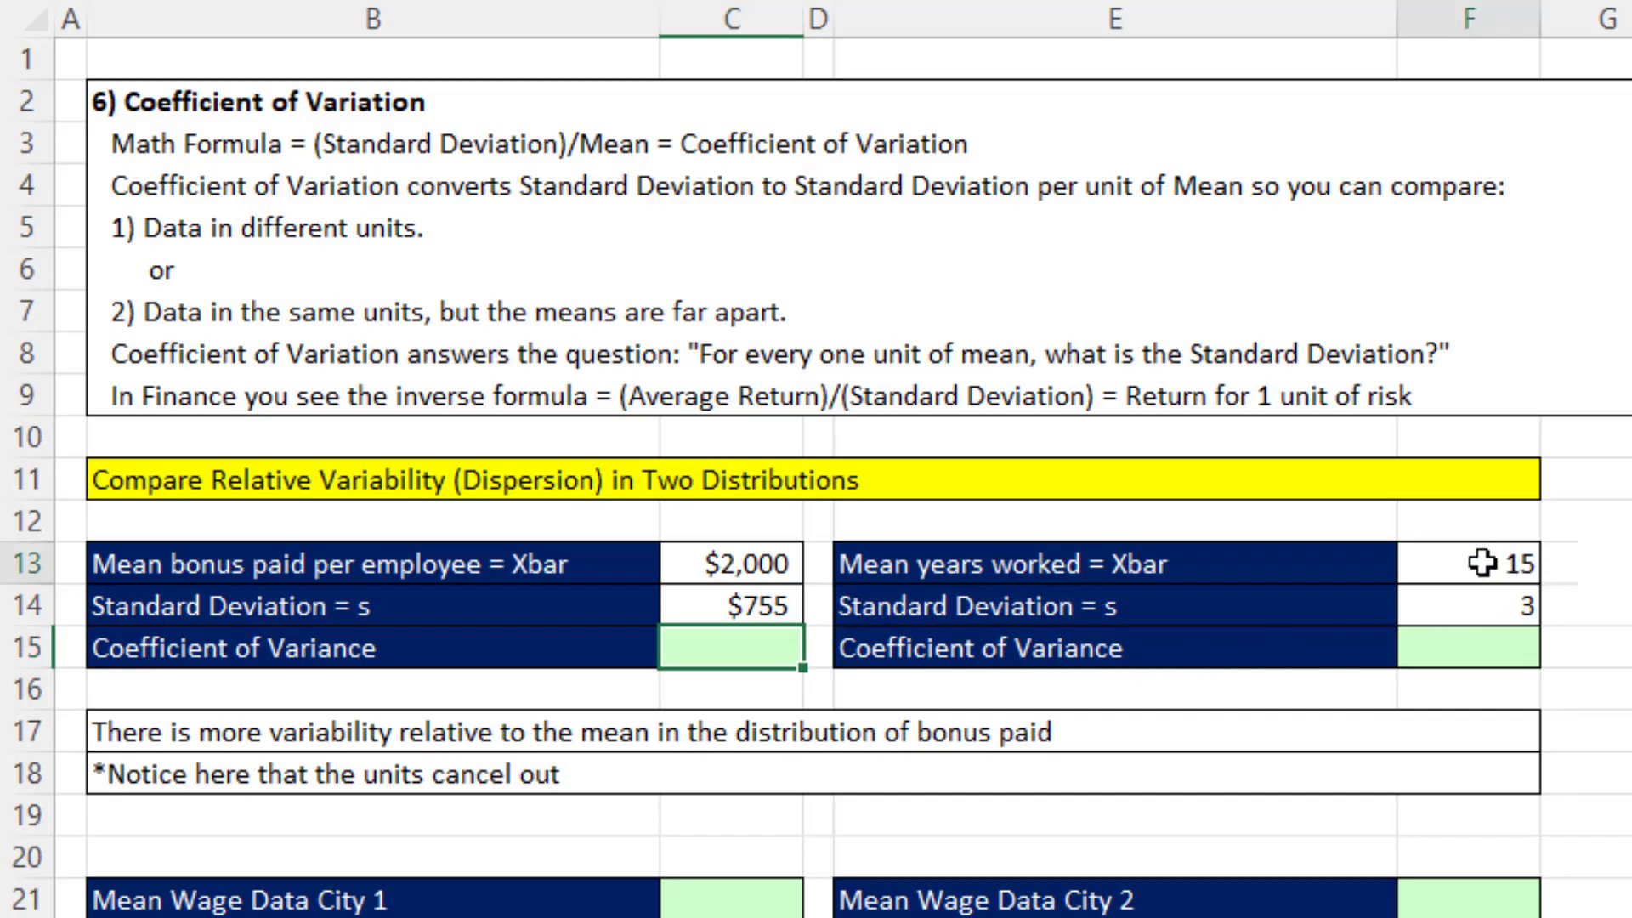
left_click(1441, 614)
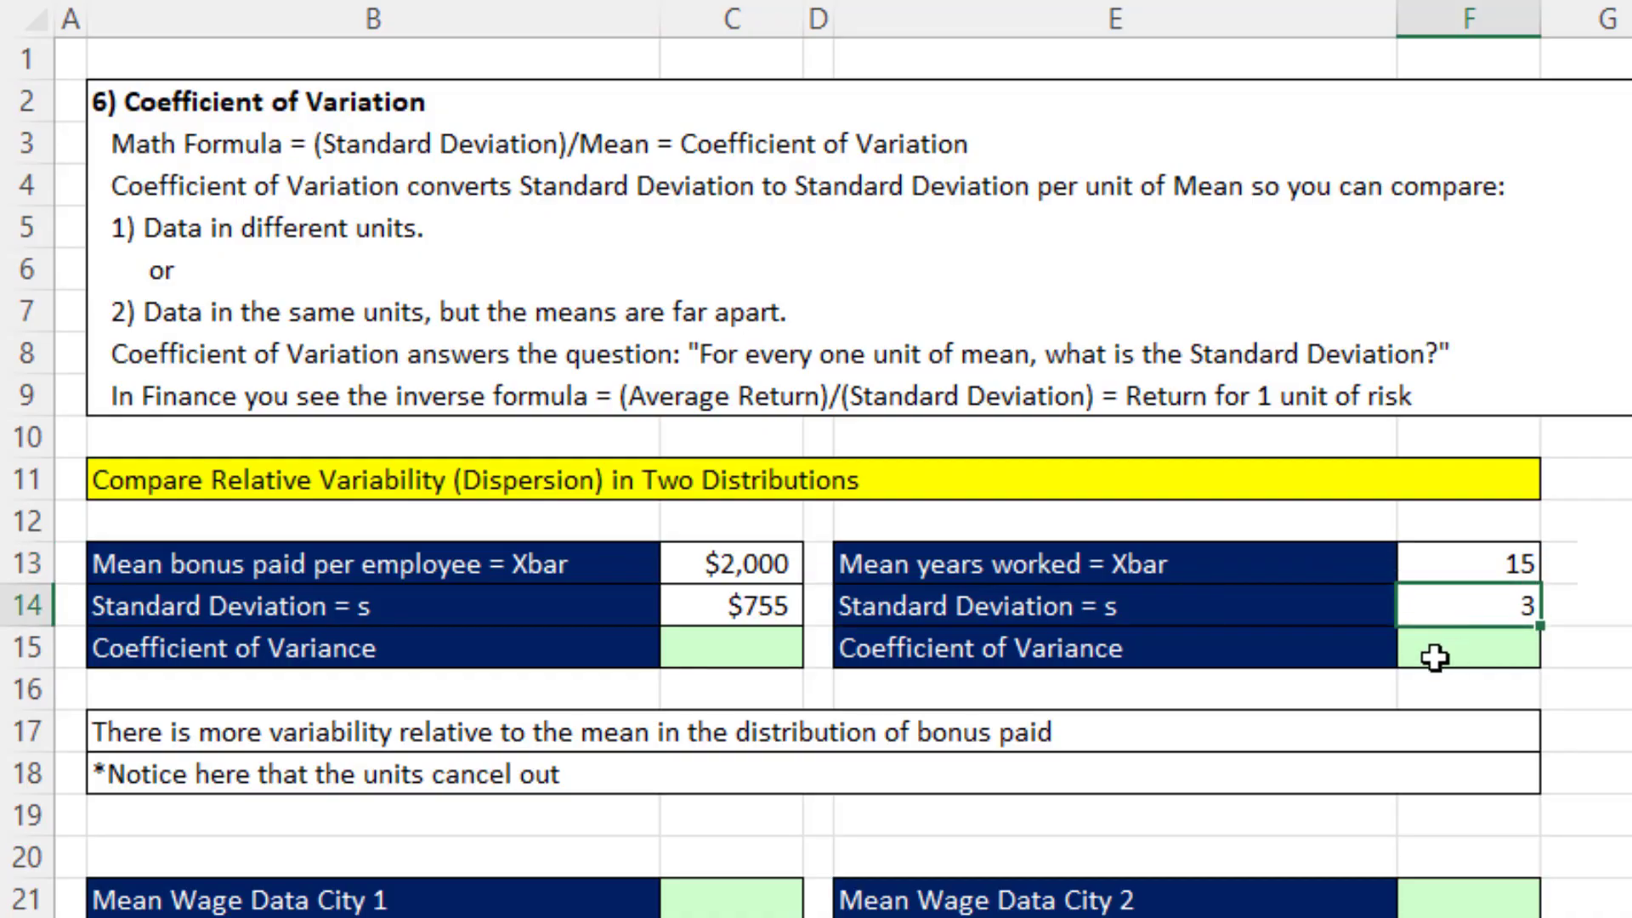
left_click(745, 604)
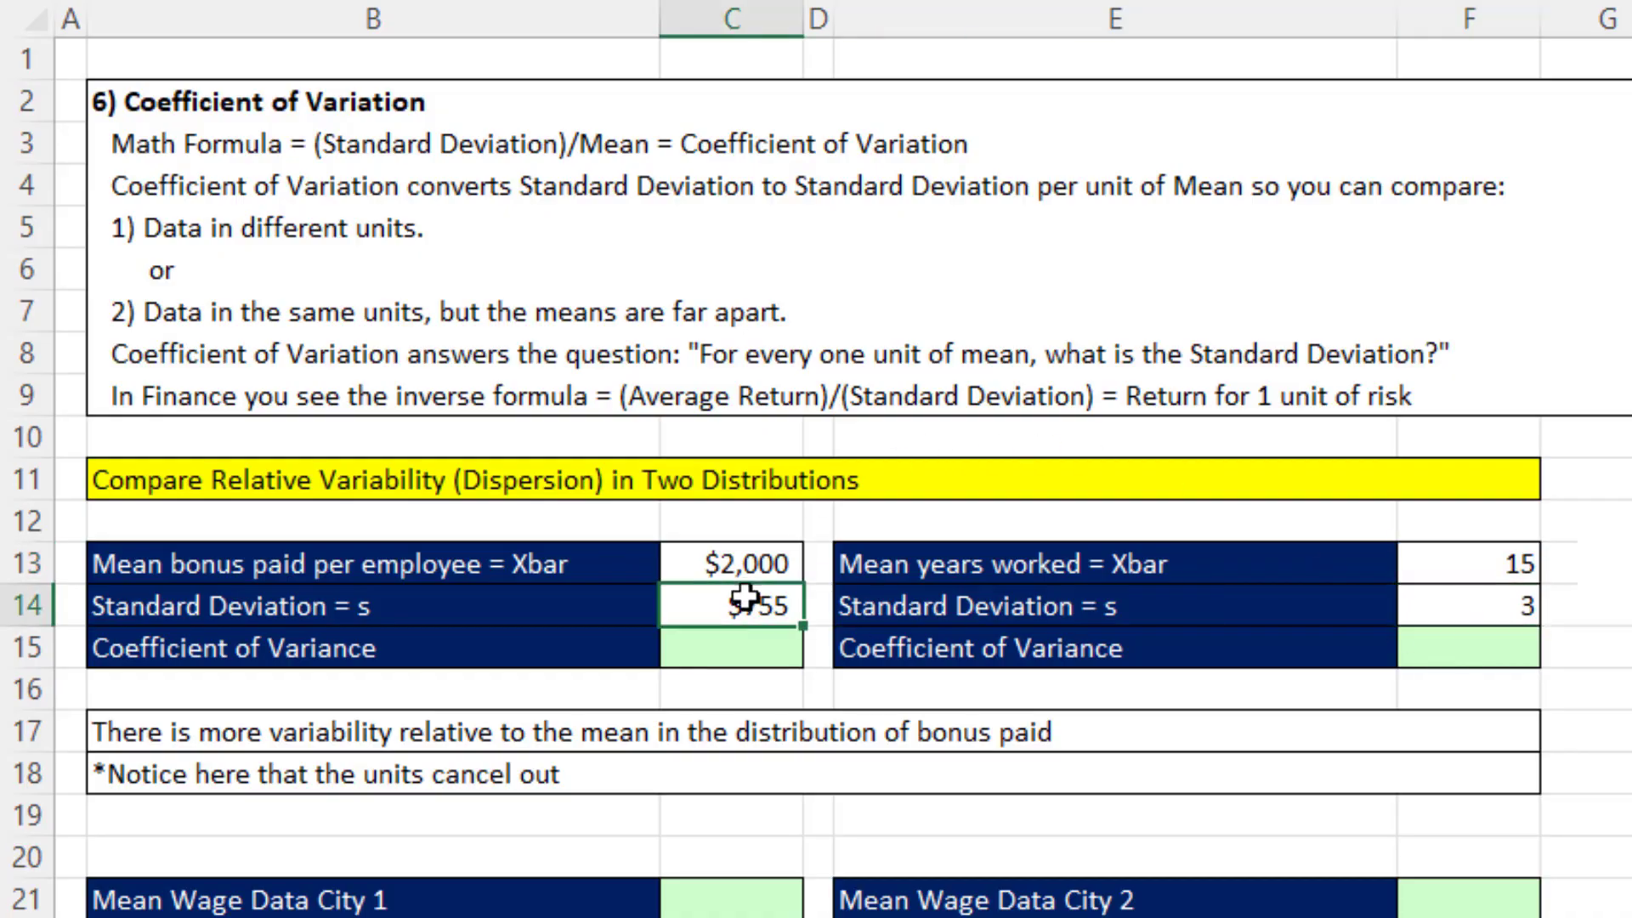
left_click(1452, 604)
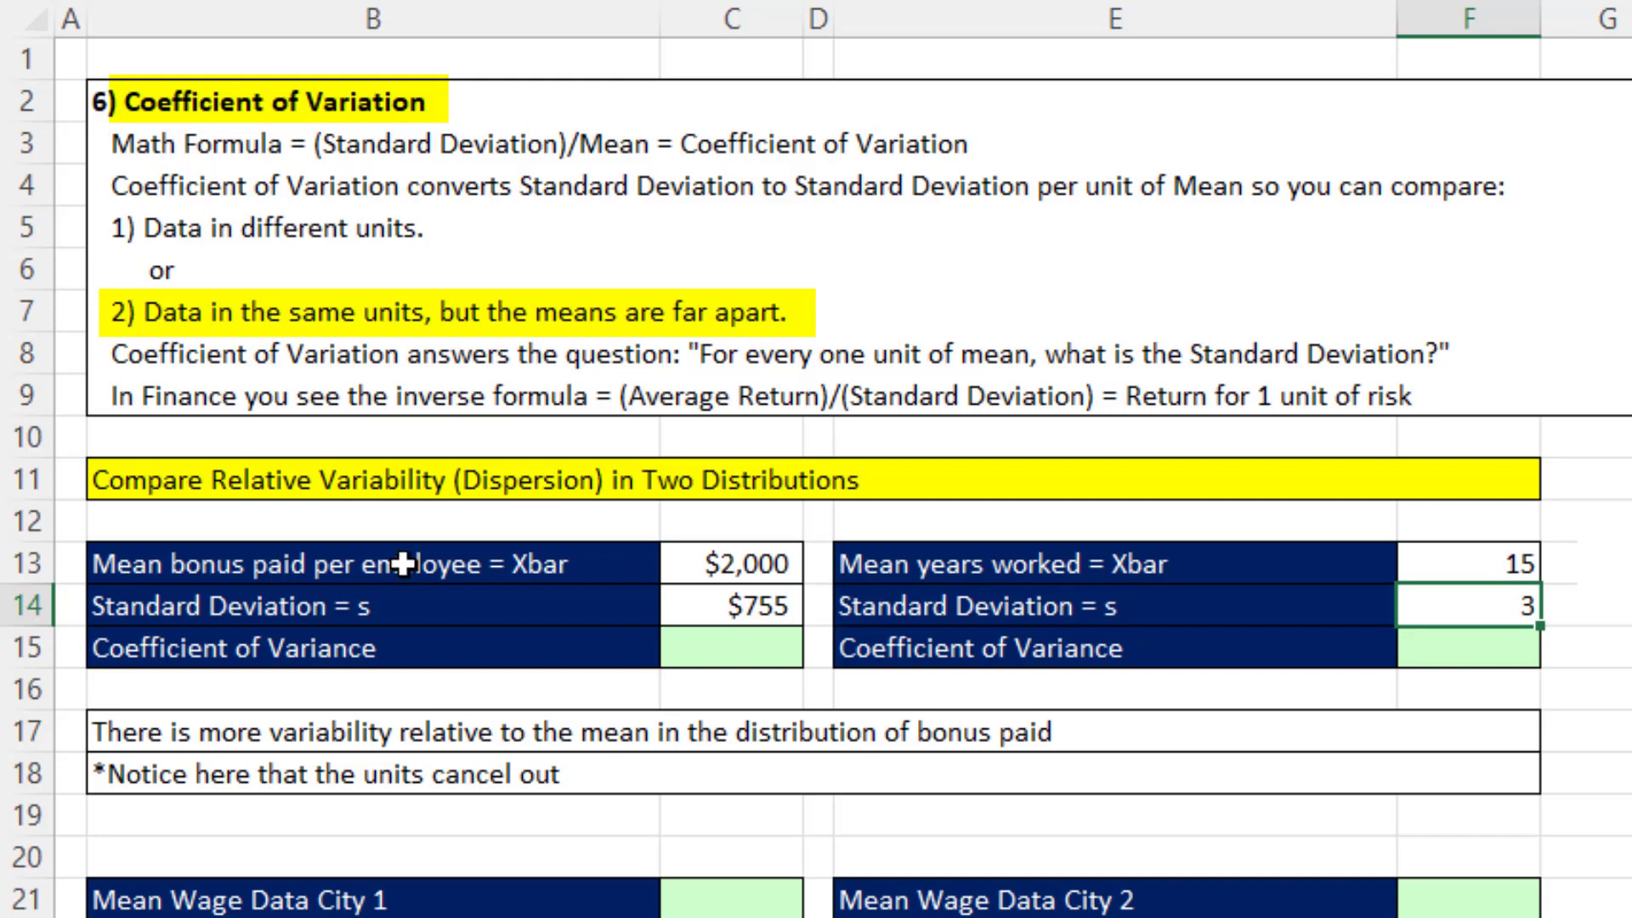
left_click(709, 656)
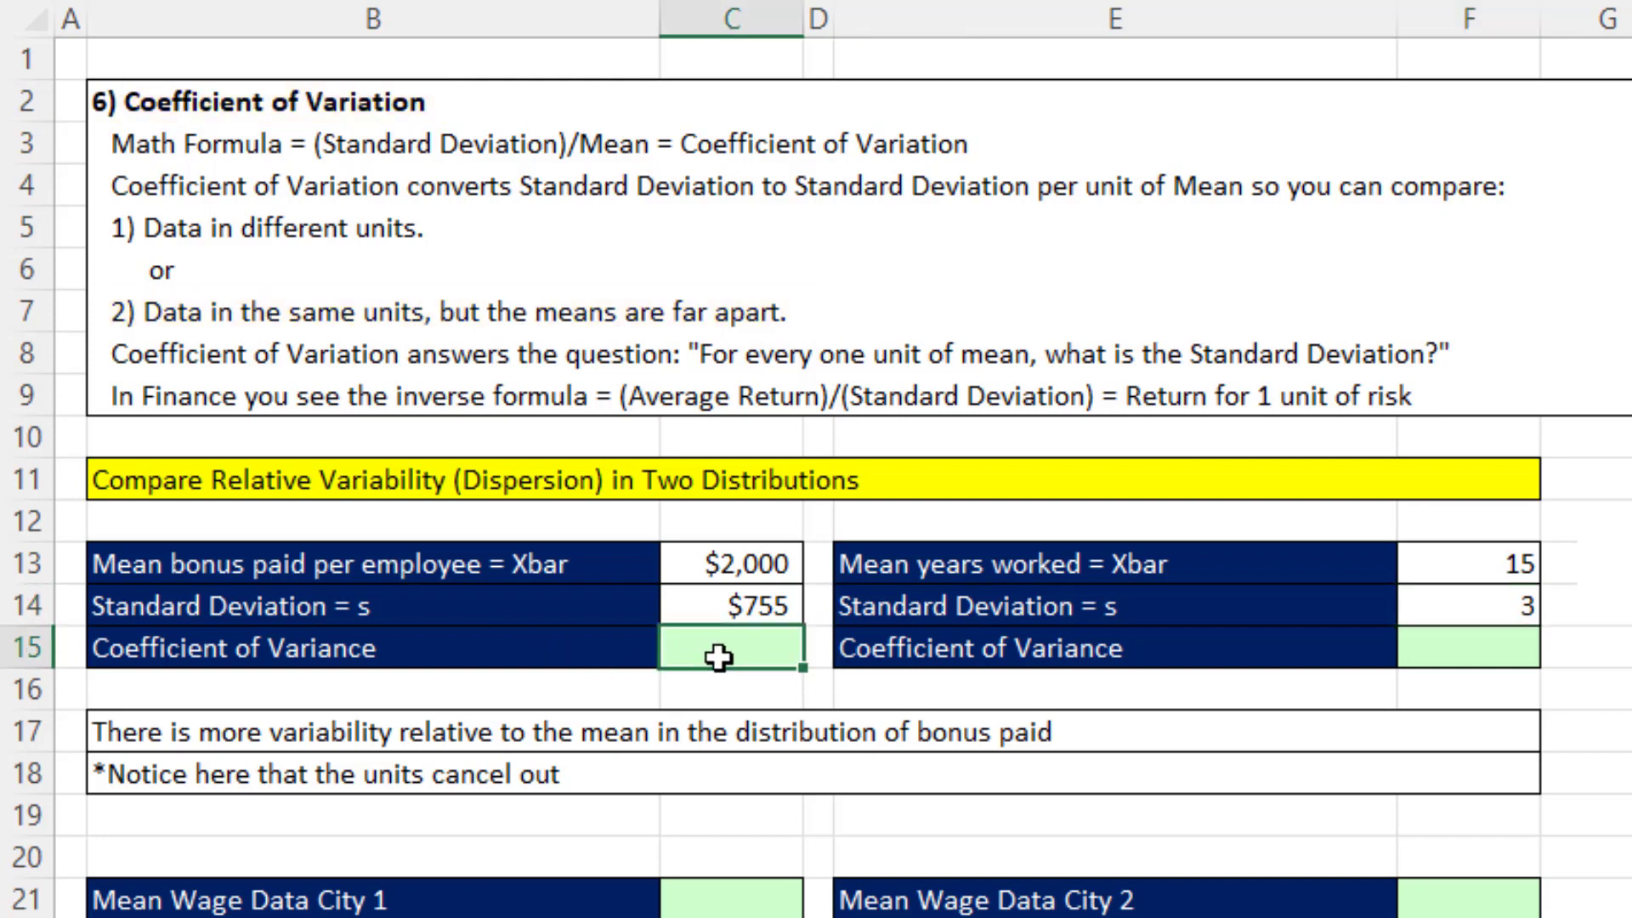
Calculate the coefficient of variation for bonus paid in C15 with the formula =C14/C13.
type("=")
key("Up")
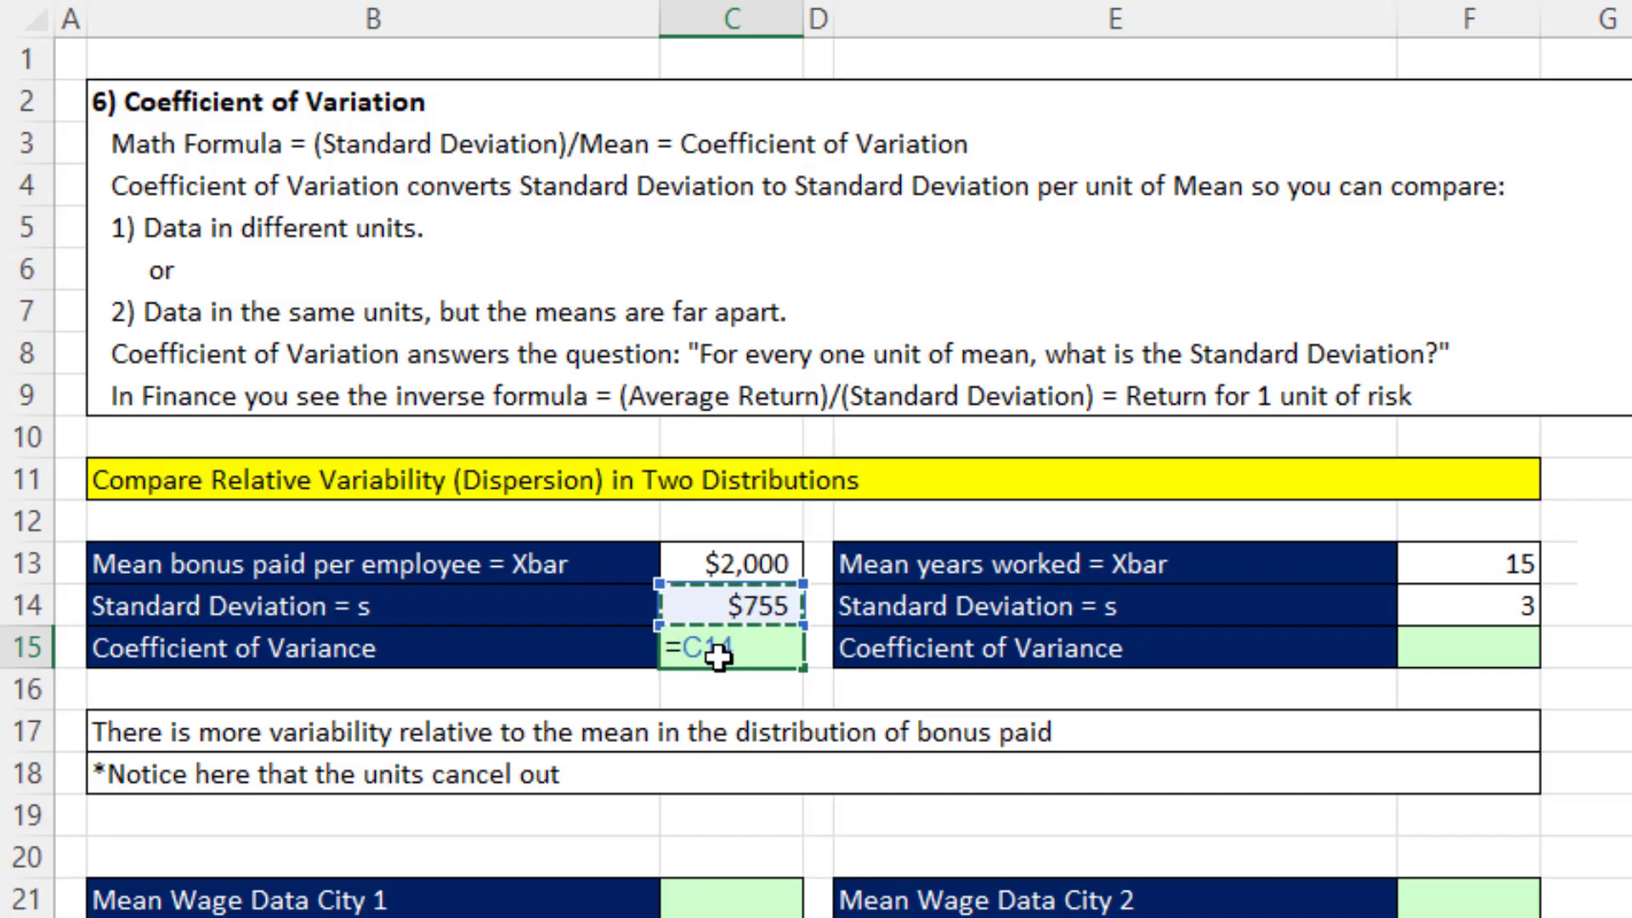
type("/")
key("Up")
key("Up")
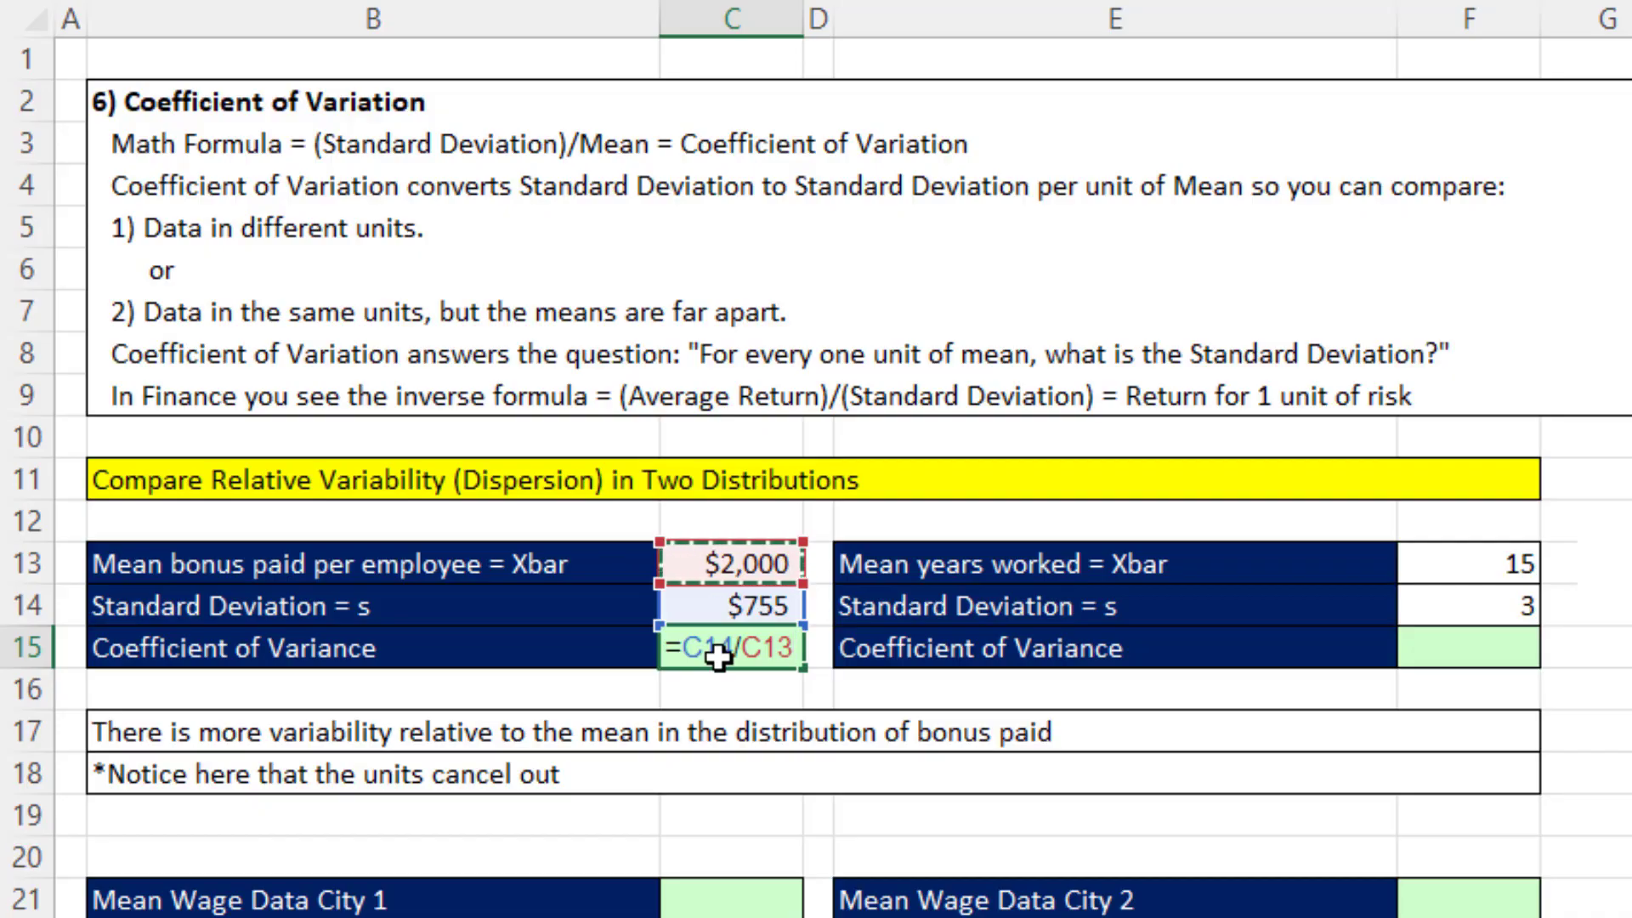
key("Return")
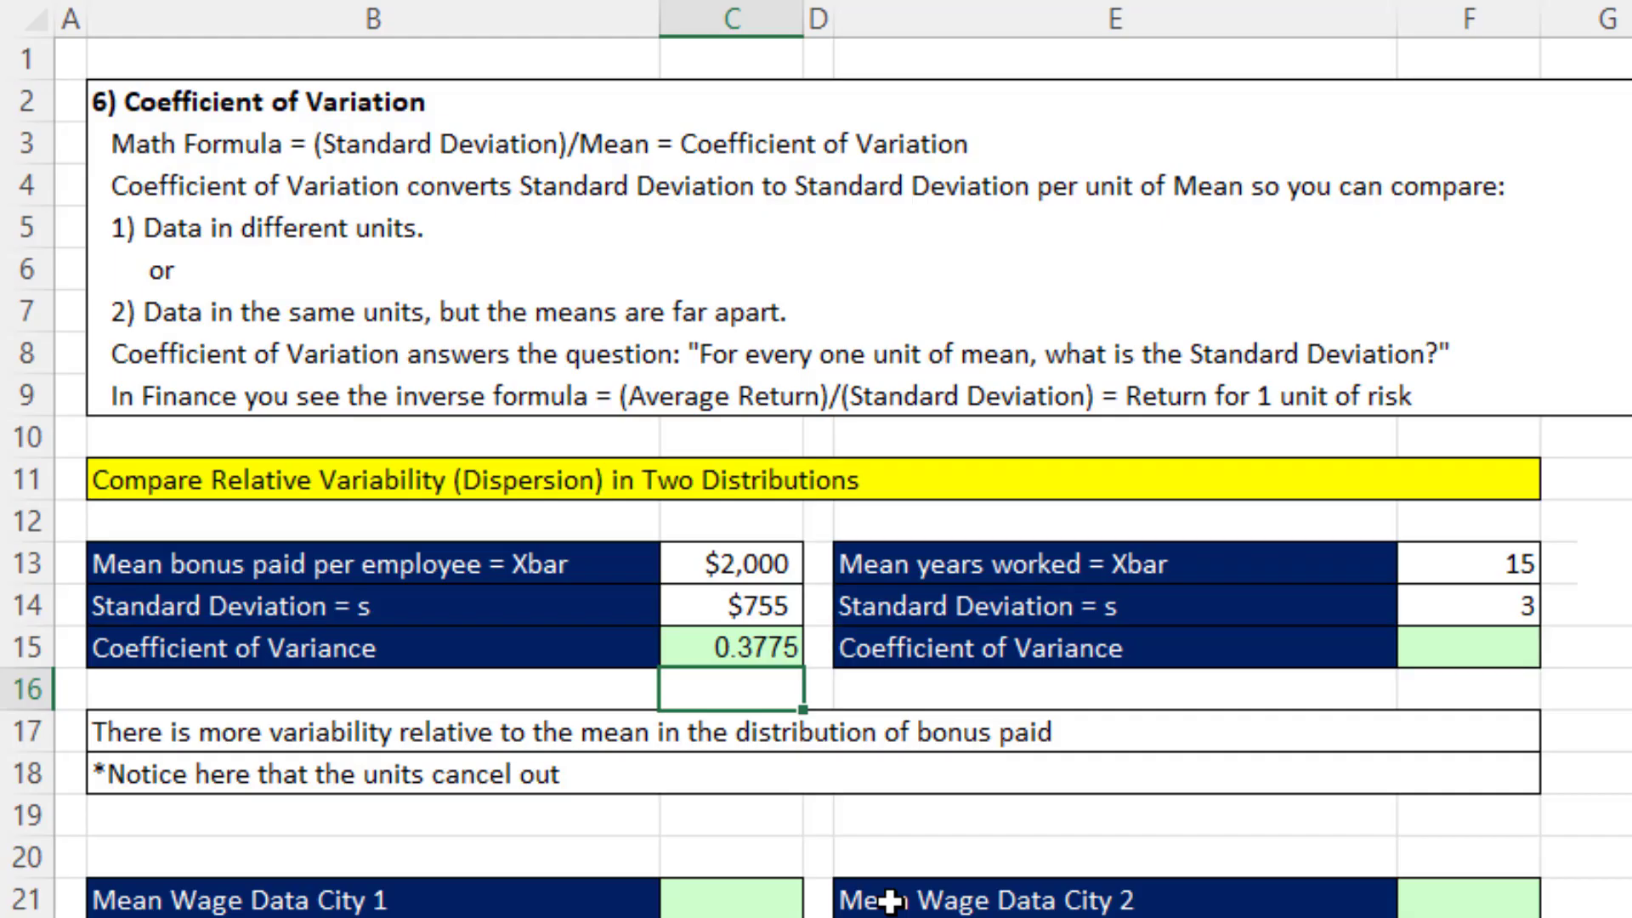
Calculate the coefficient of variation for years worked in F15 with =F14/F13, and compare it with C15.
left_click(1440, 655)
type("=")
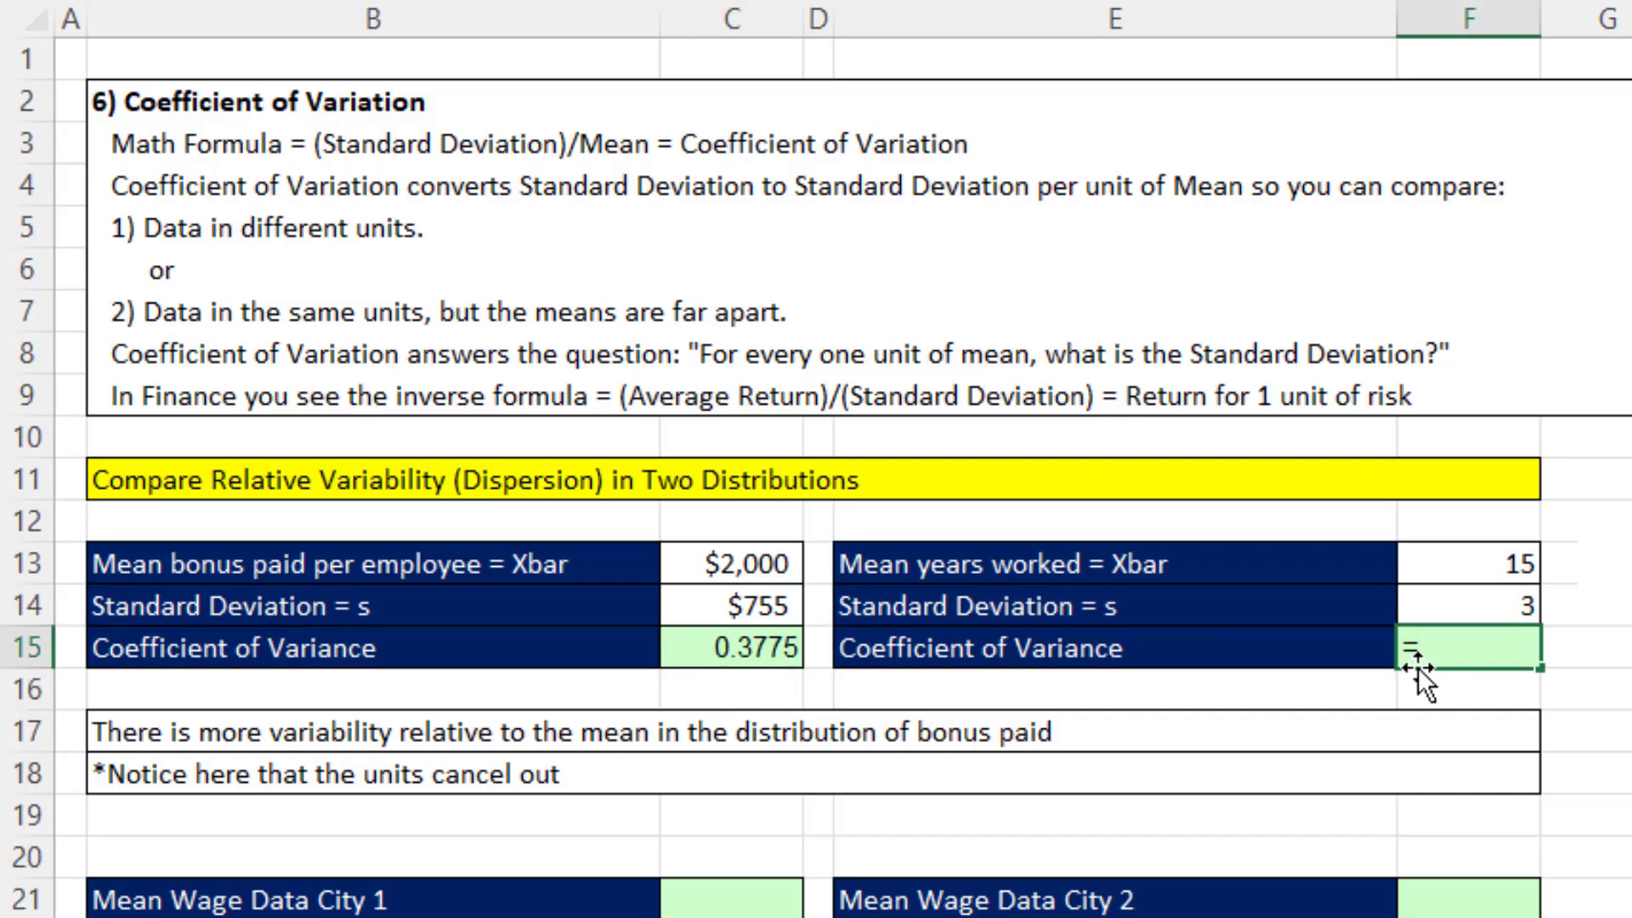
key("Up")
type("/")
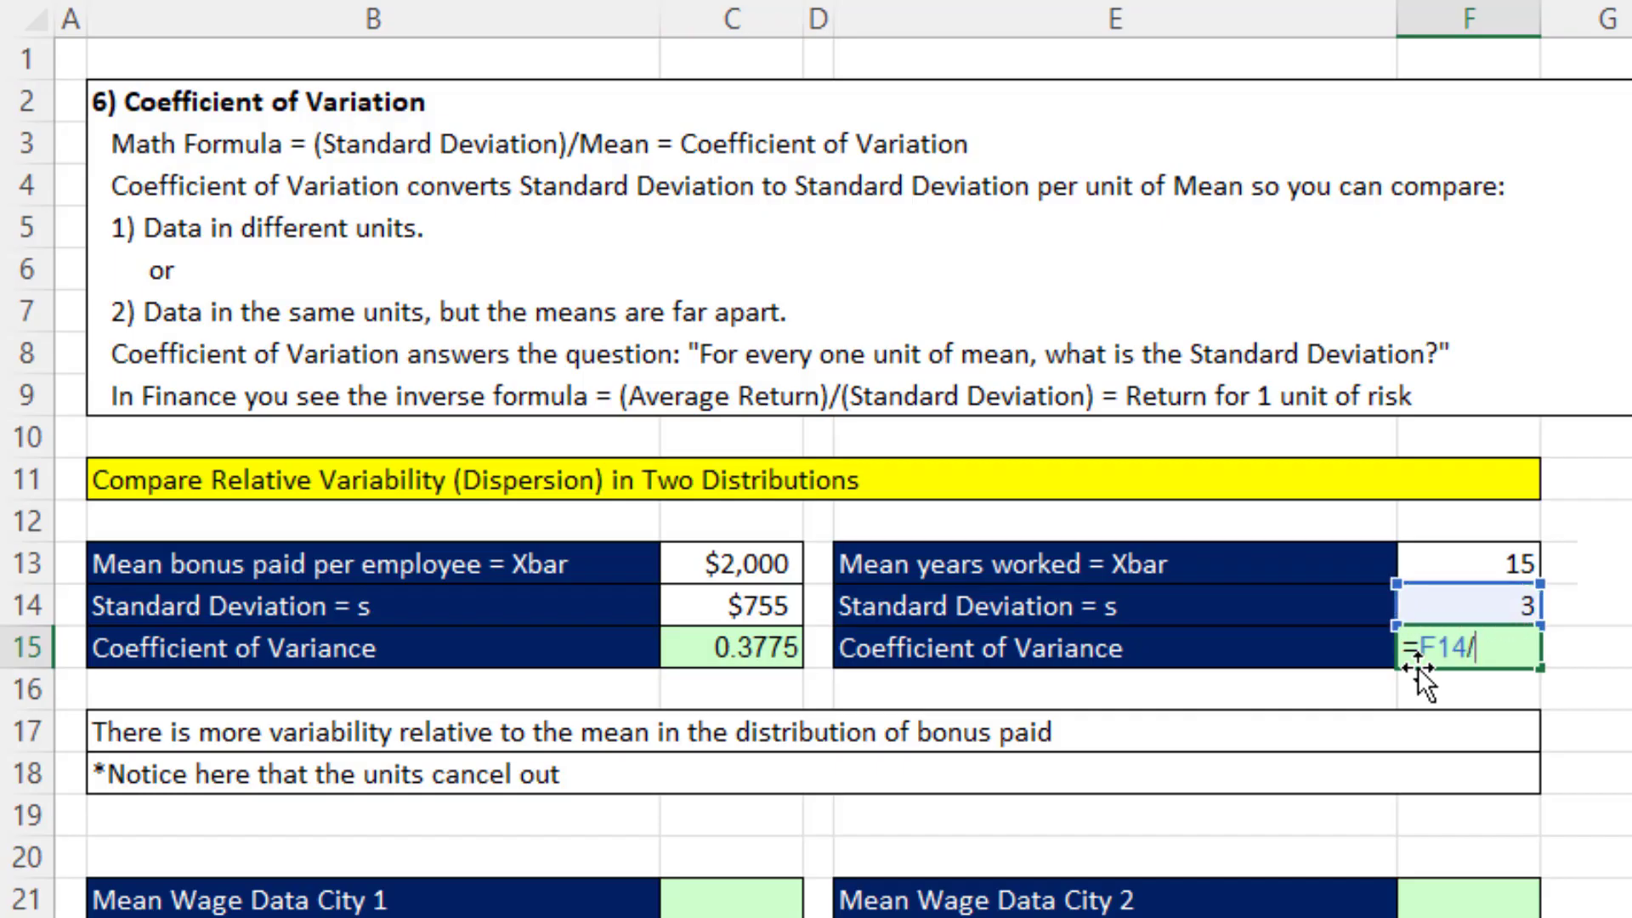
key("Up")
key("Up")
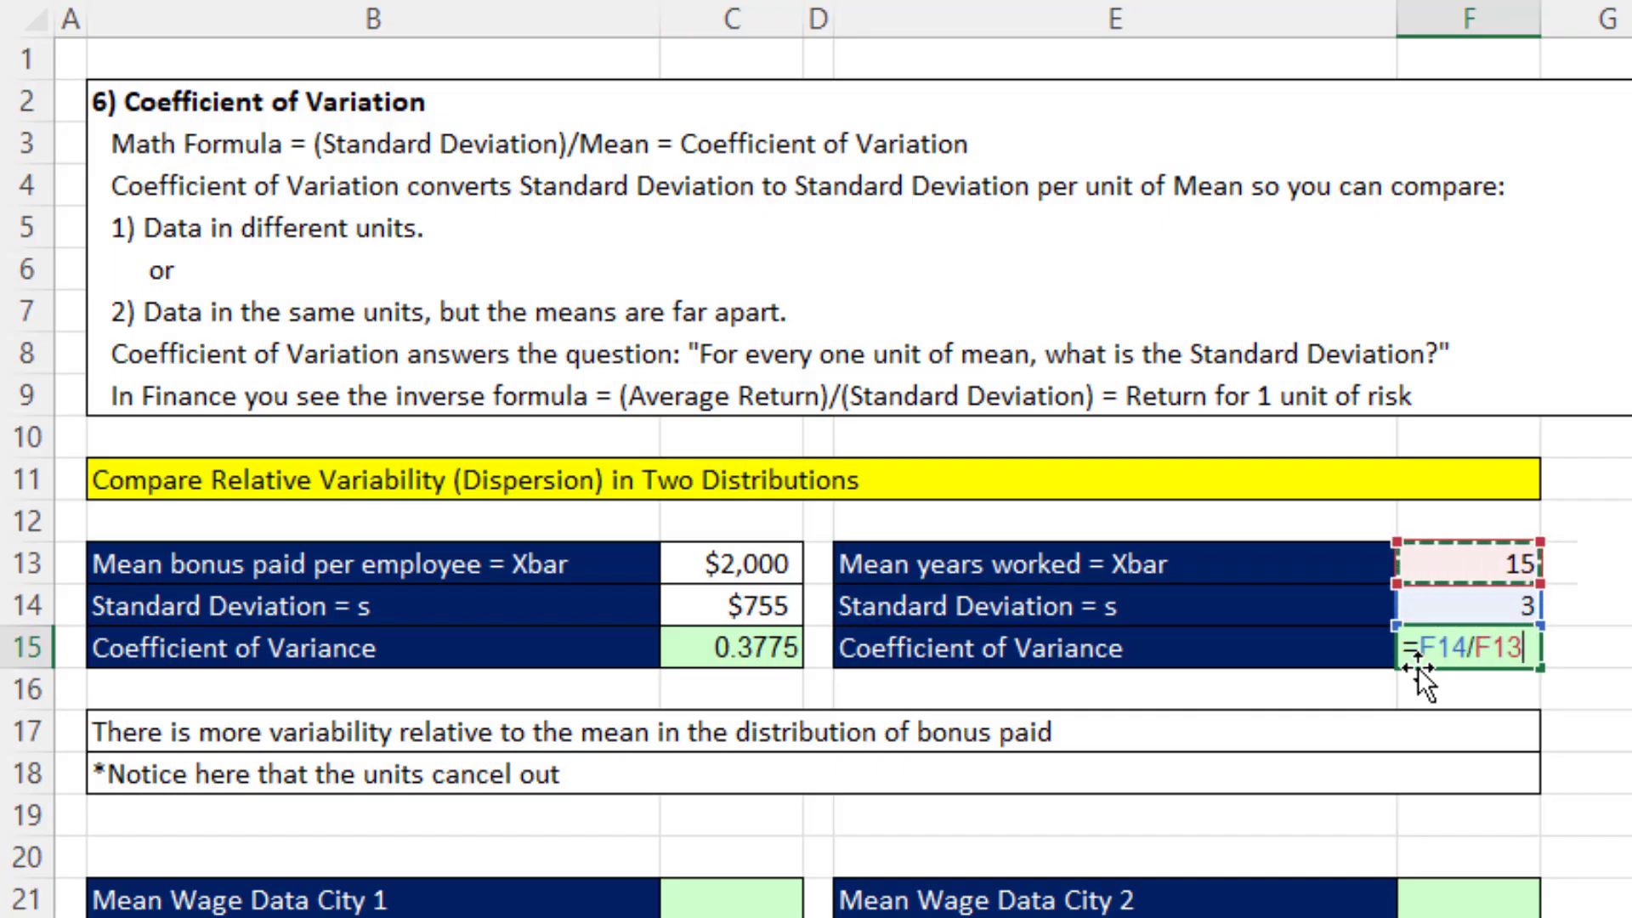
key("Return")
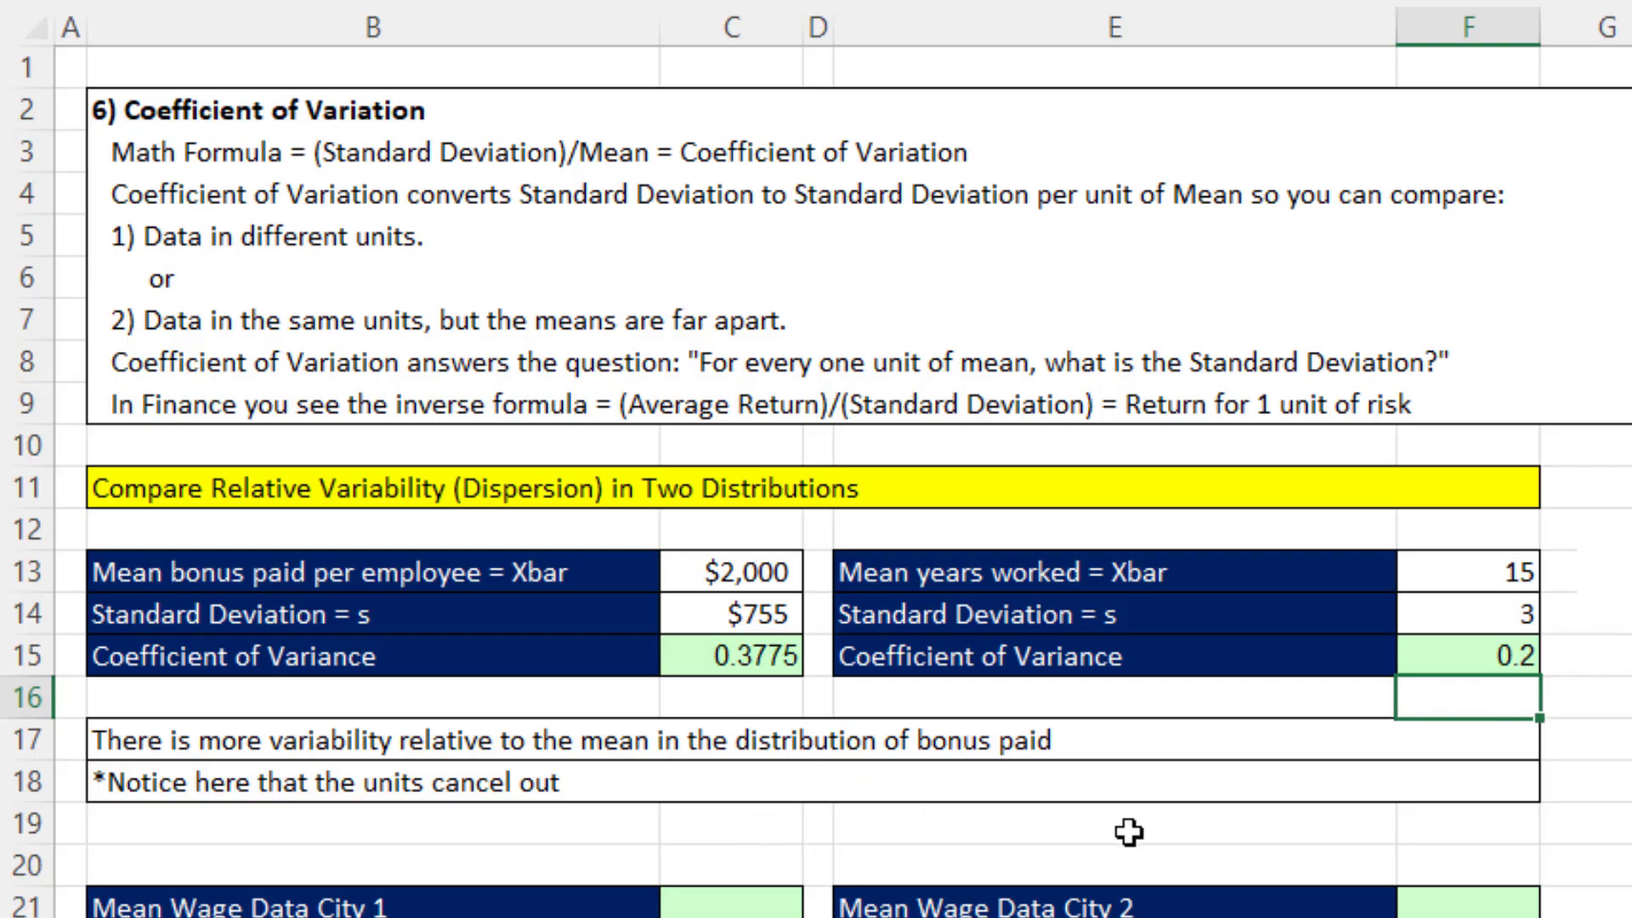
left_click(747, 659)
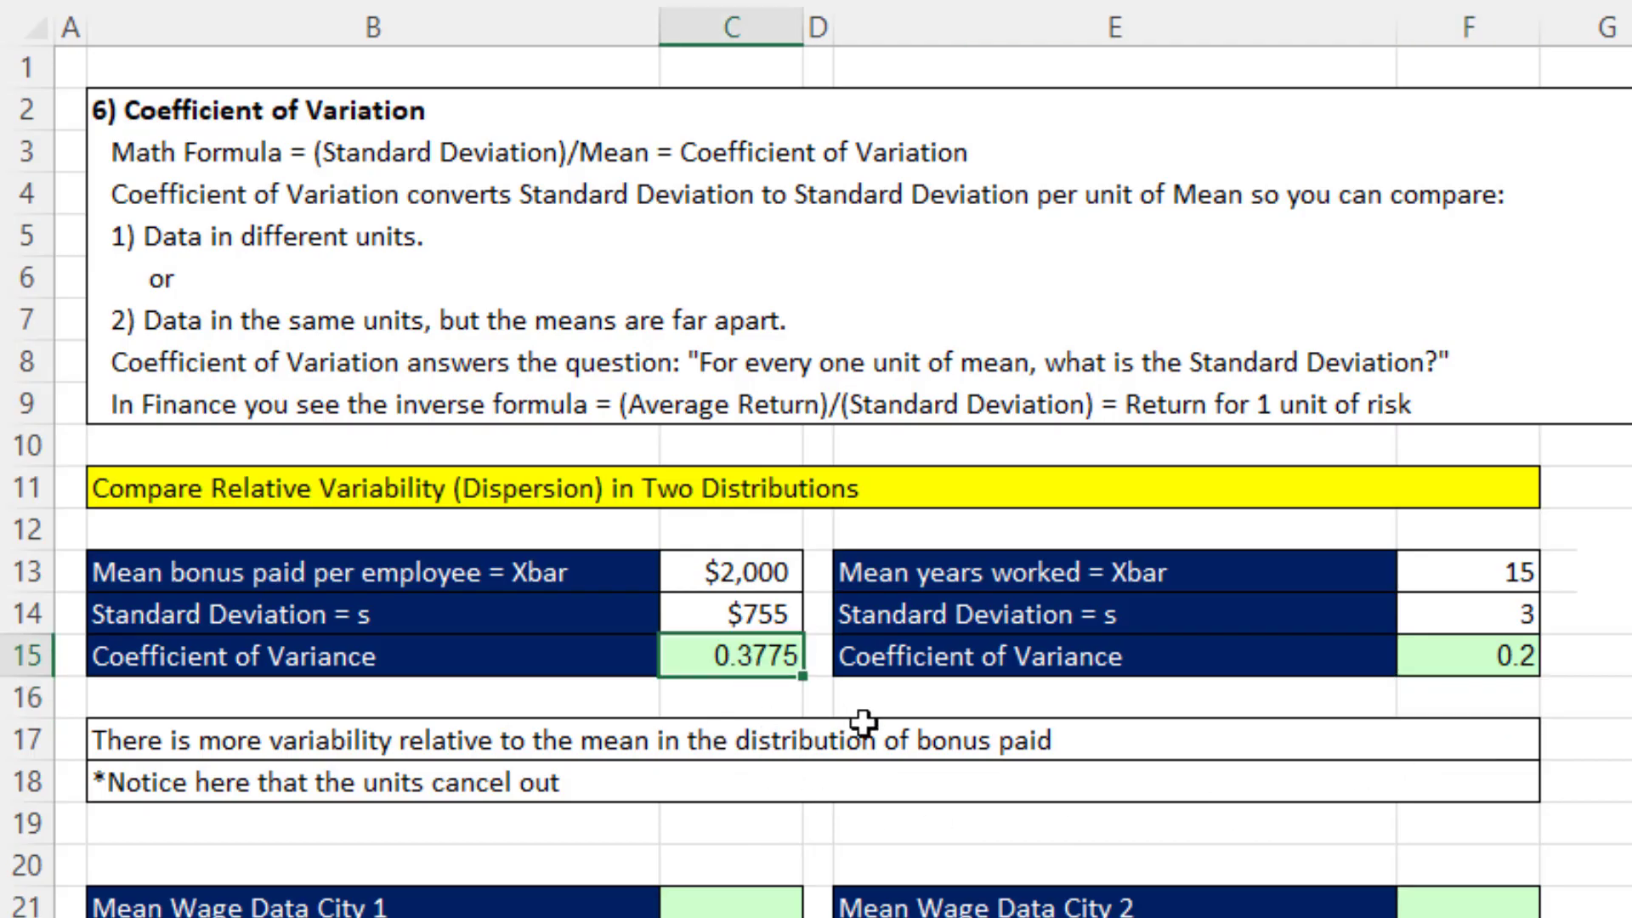
left_click(1461, 661)
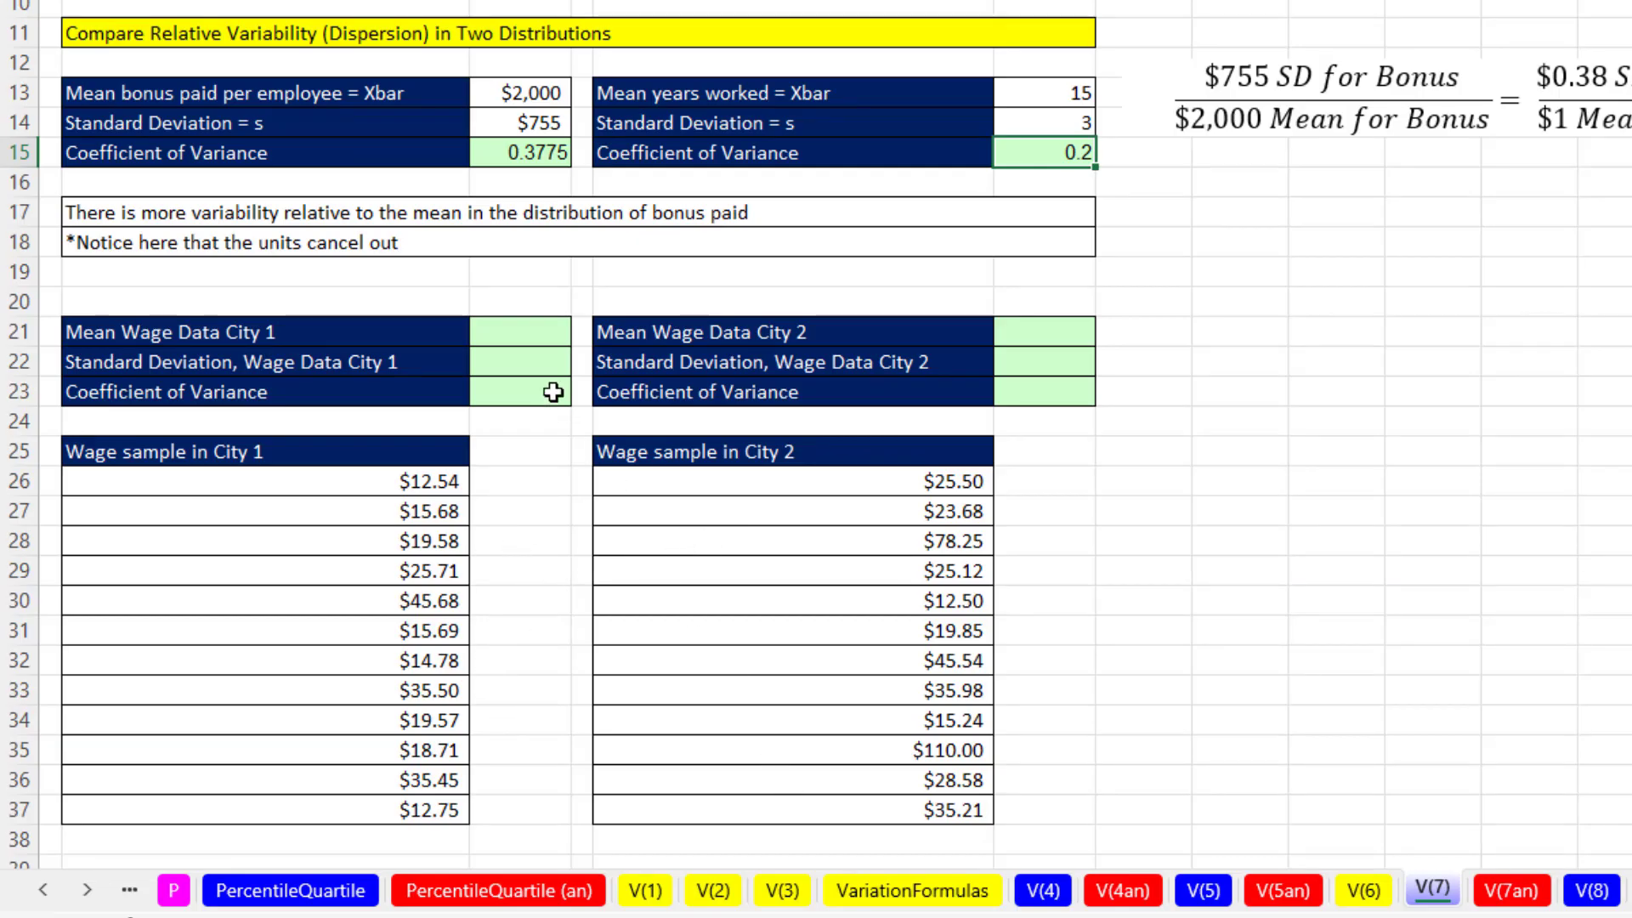
Calculate the mean wage for City 1 in C21 with AVERAGE over B26:B37.
left_click(510, 337)
type("=ave")
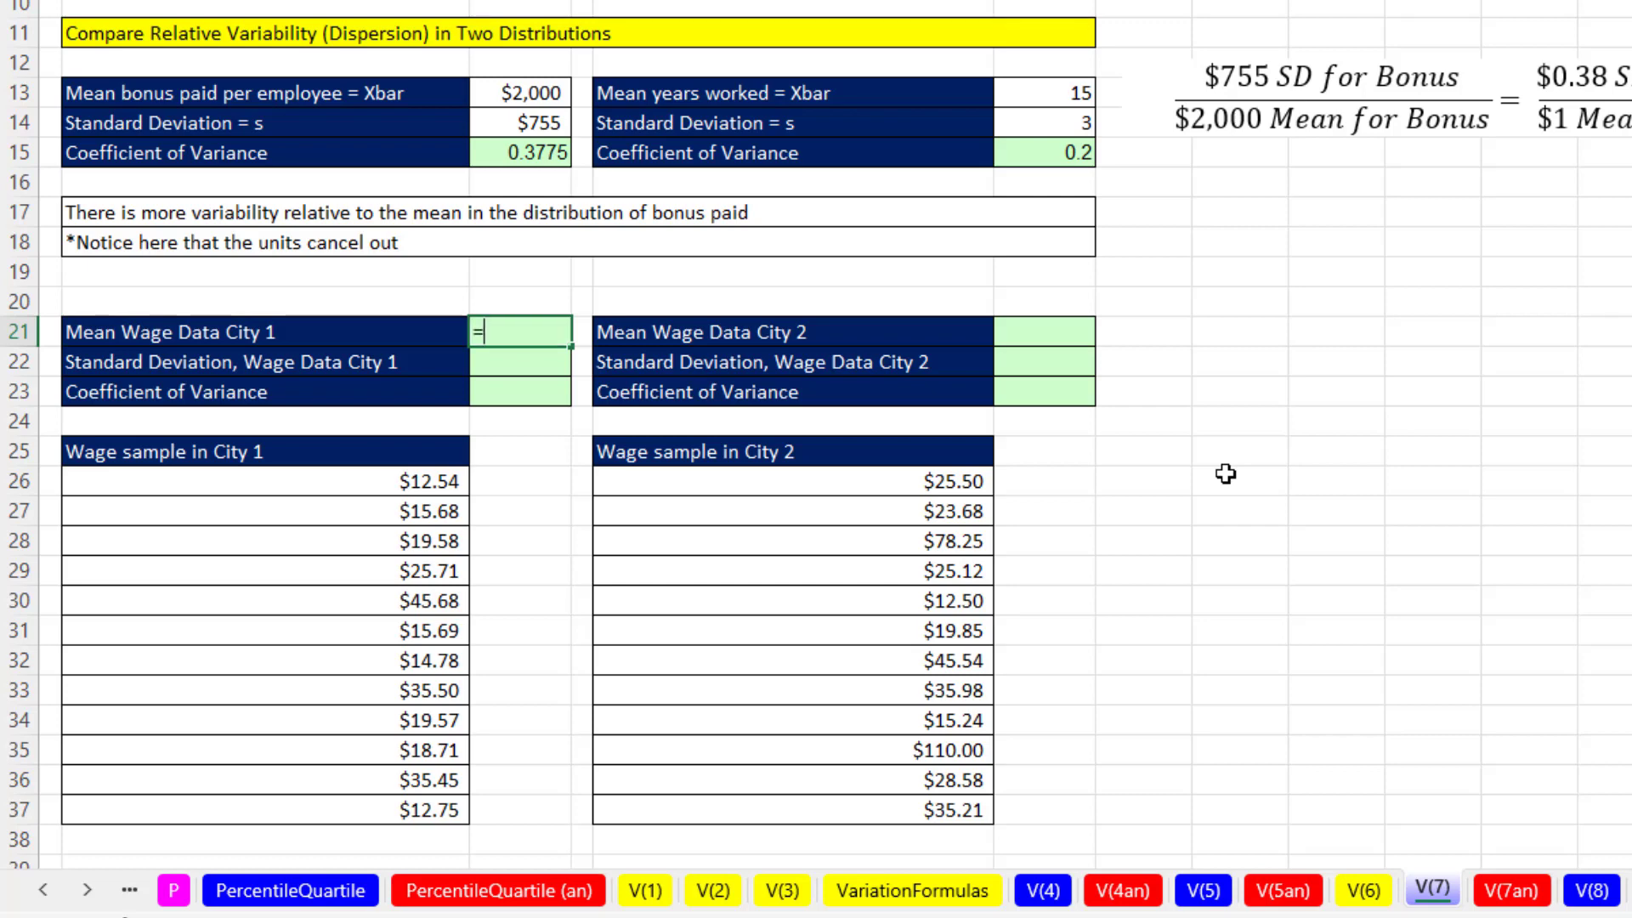
key("Tab")
left_click_drag(442, 481, 406, 810)
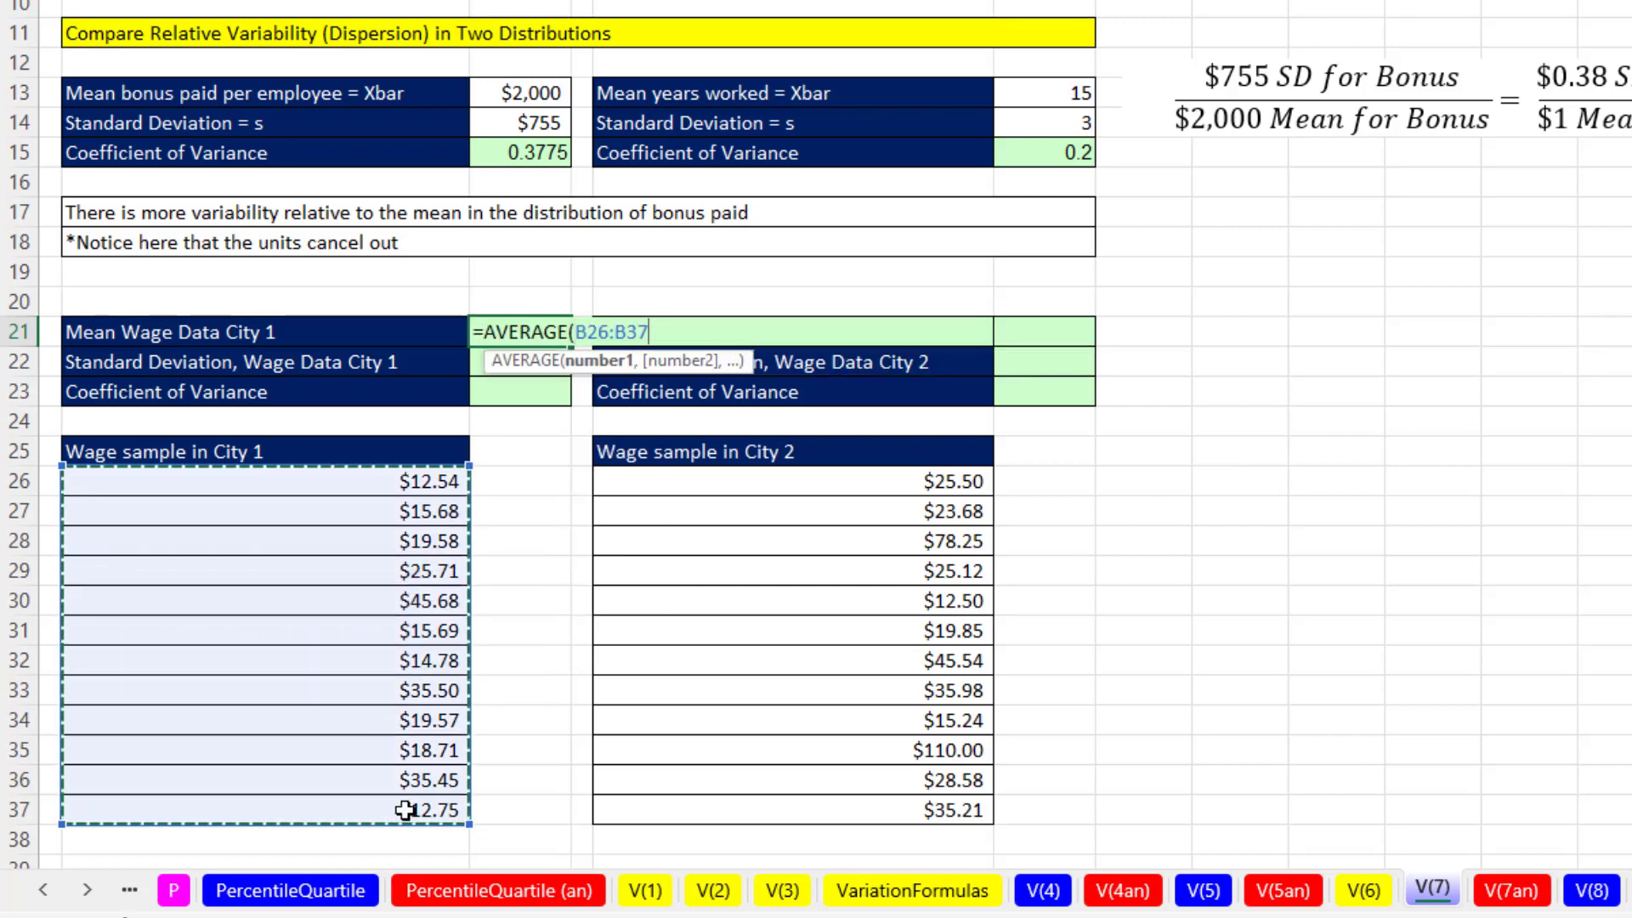
key("Return")
Calculate the sample standard deviation of the City 1 wages in C22 with STDEV.S over B26:B37.
type("=st")
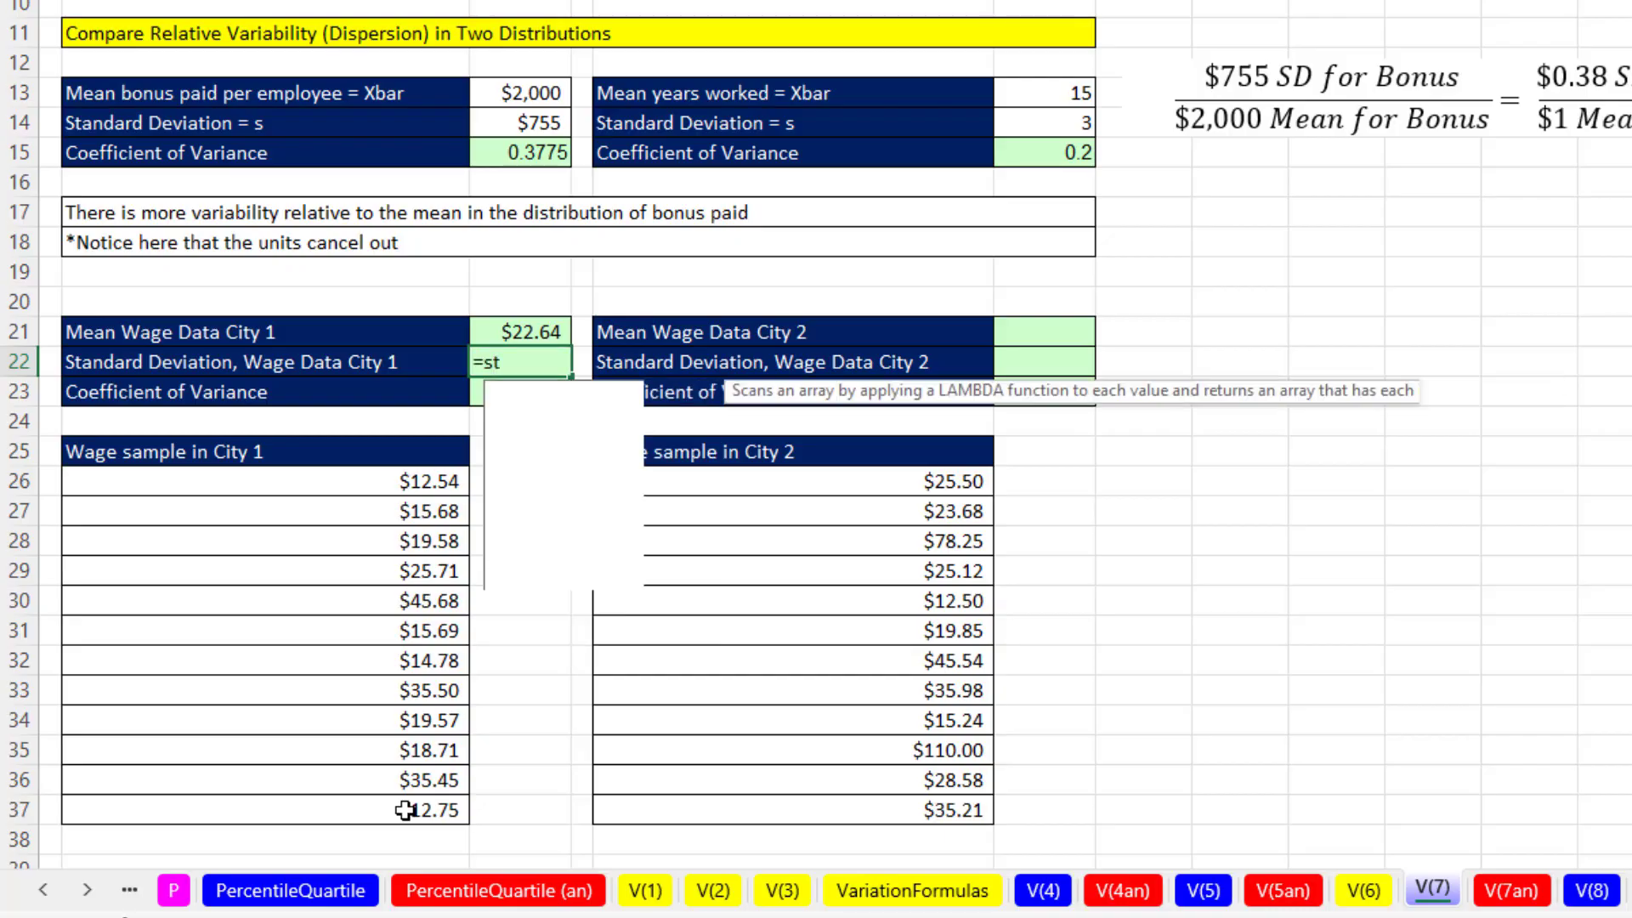
type("edev")
key("Down")
key("Down")
key("Tab")
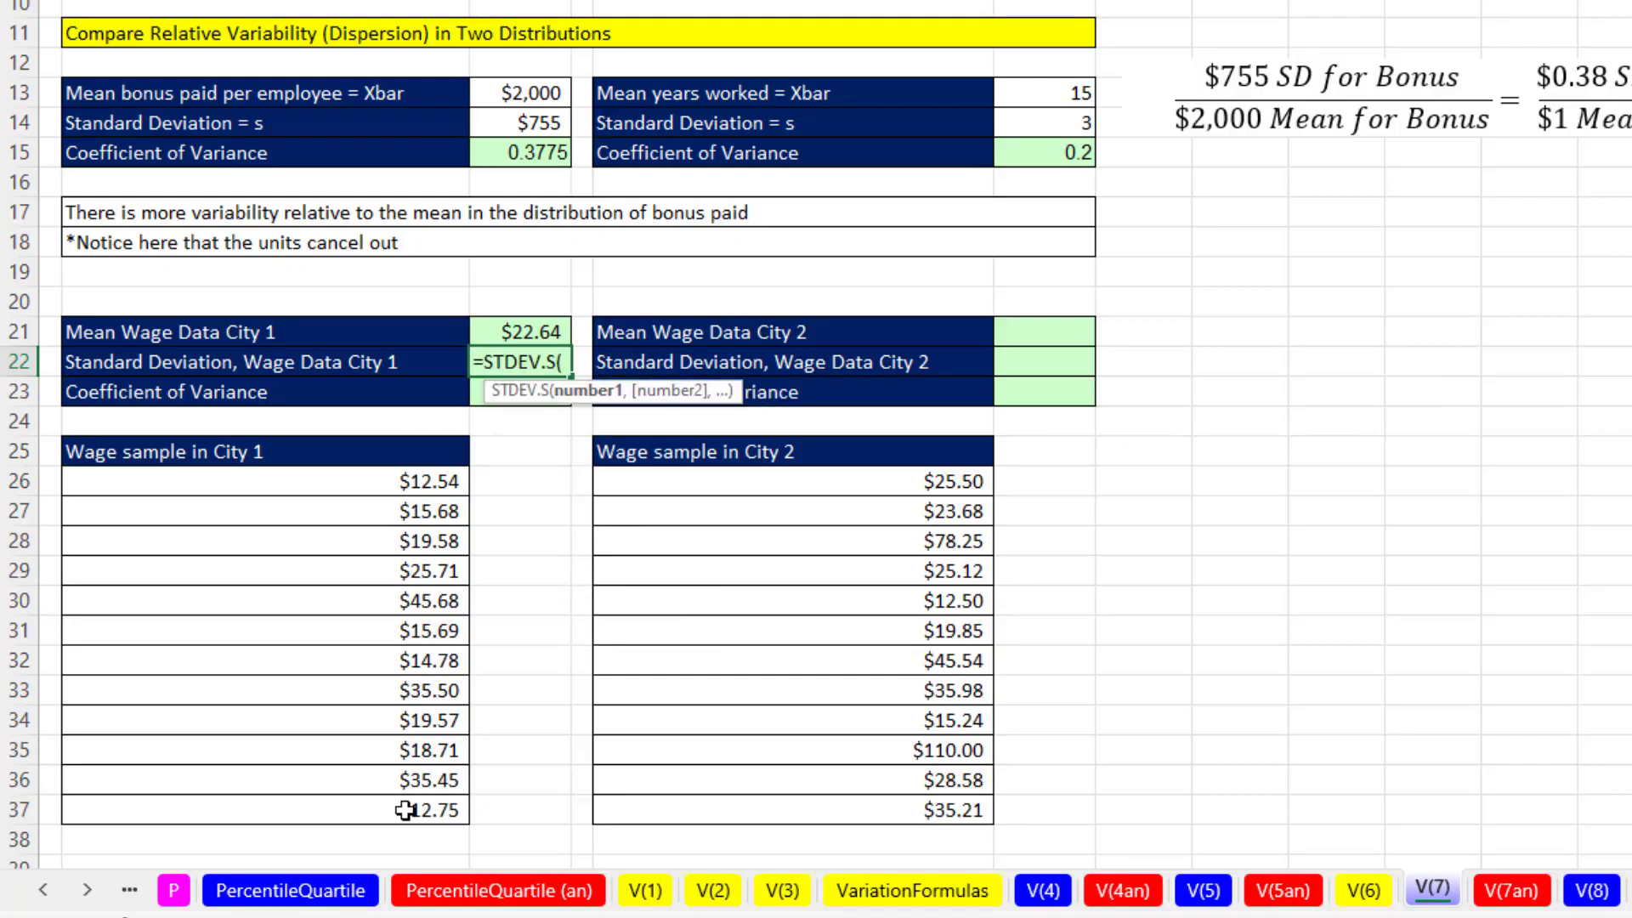
left_click_drag(399, 481, 429, 798)
key("Return")
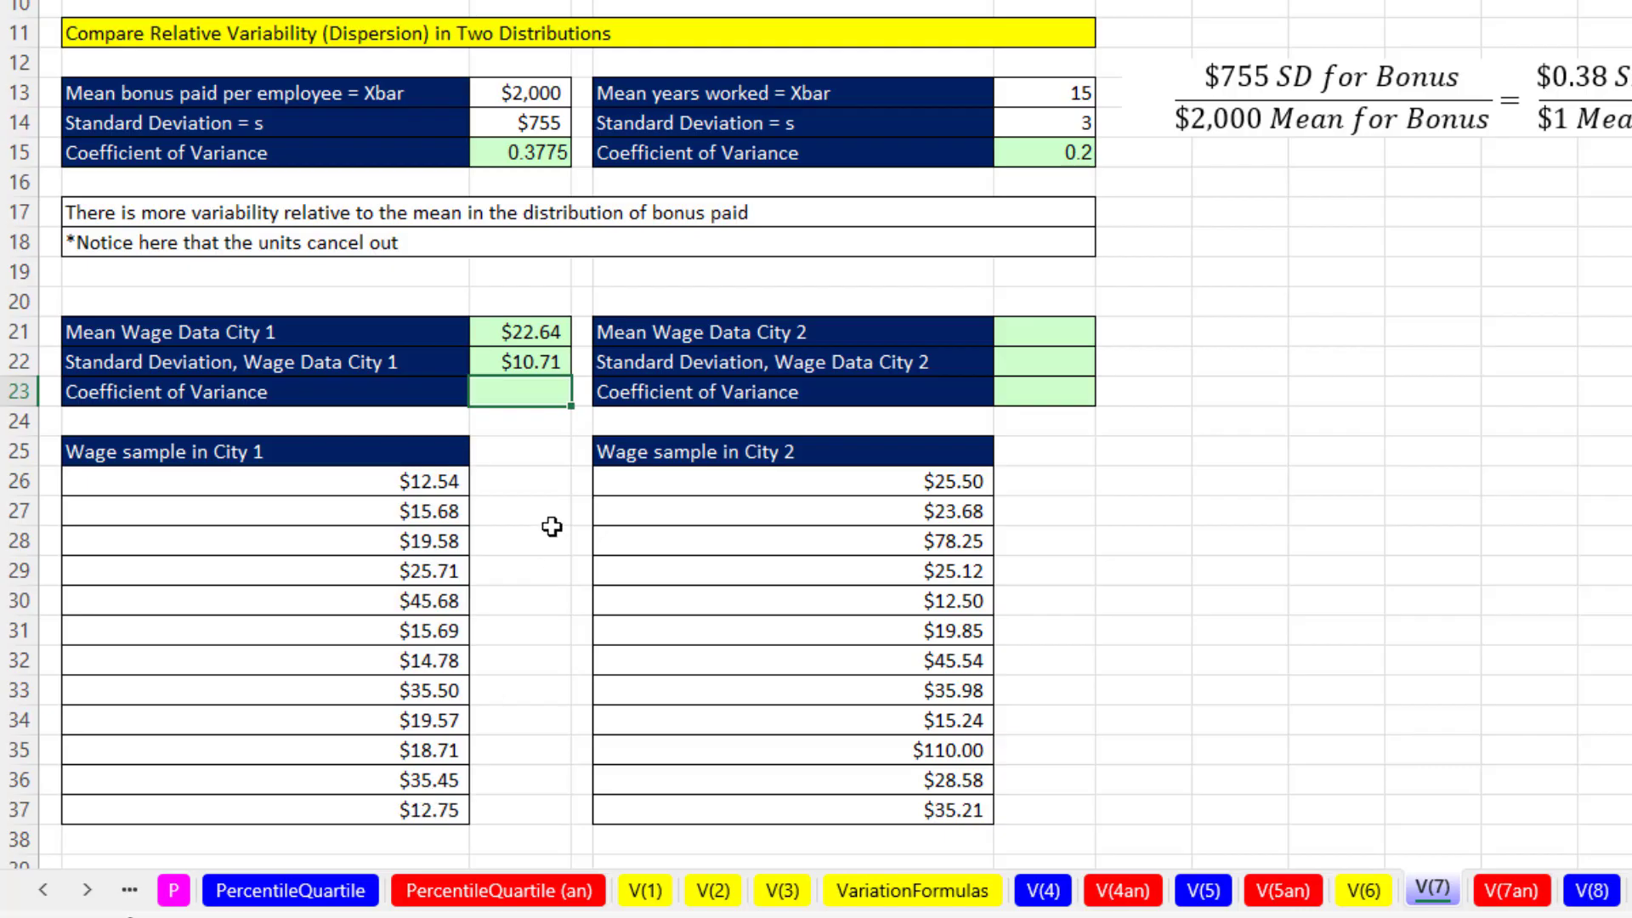
Copy the City 1 mean and standard deviation formulas from C21:C22 to F21:F22 for City 2.
left_click(544, 327)
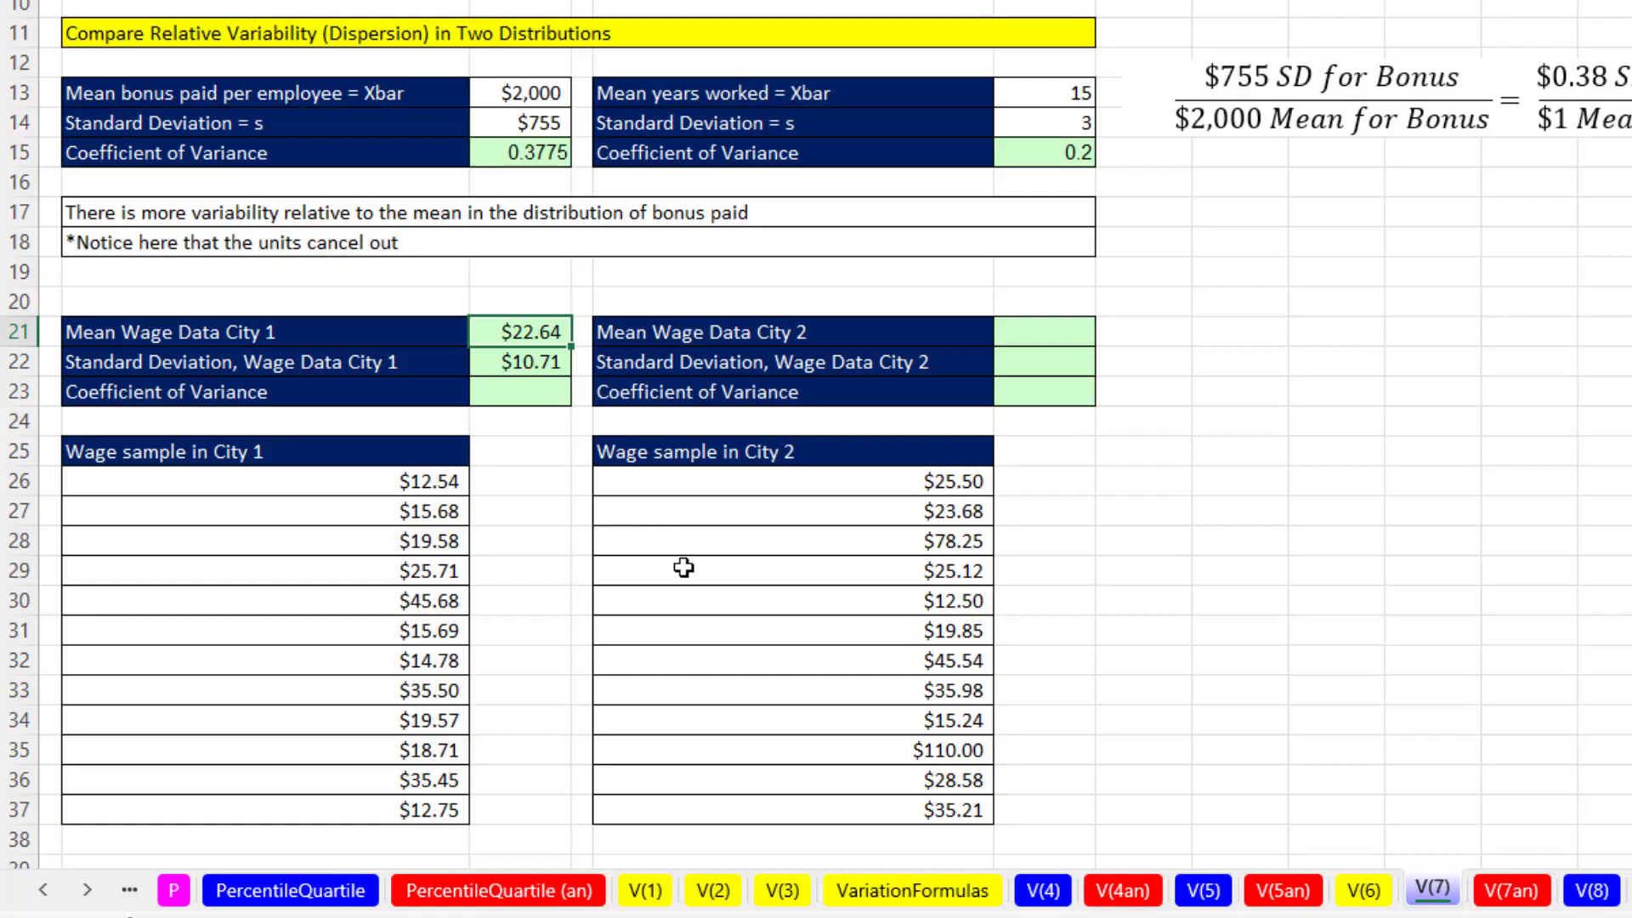
left_click(514, 362)
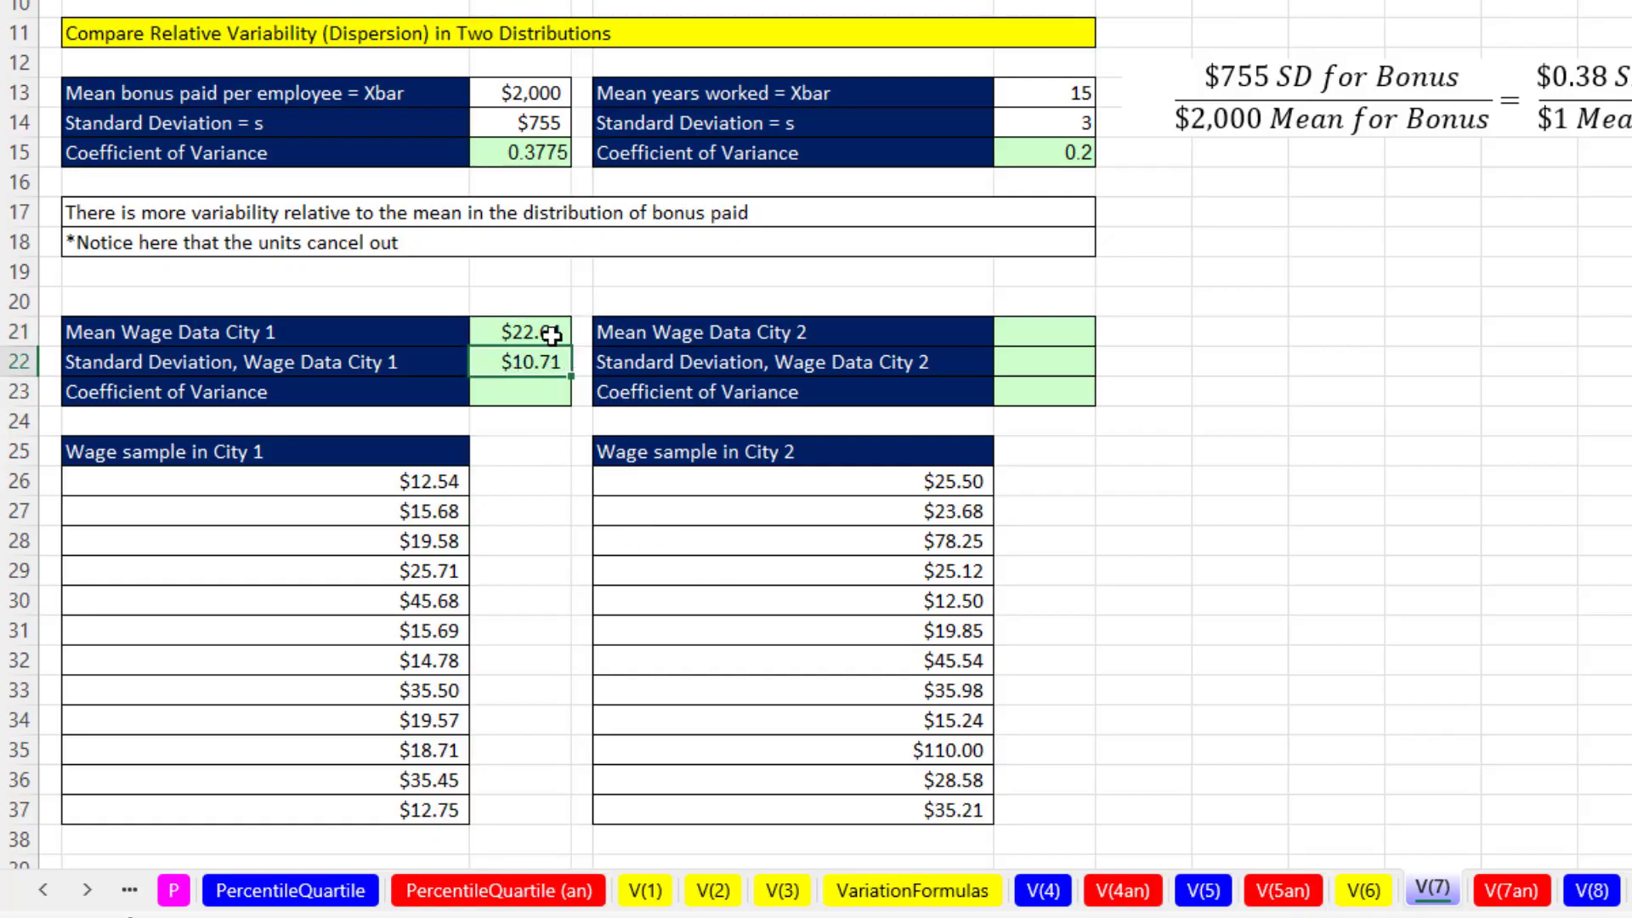
left_click_drag(553, 332, 553, 364)
key("ctrl+c")
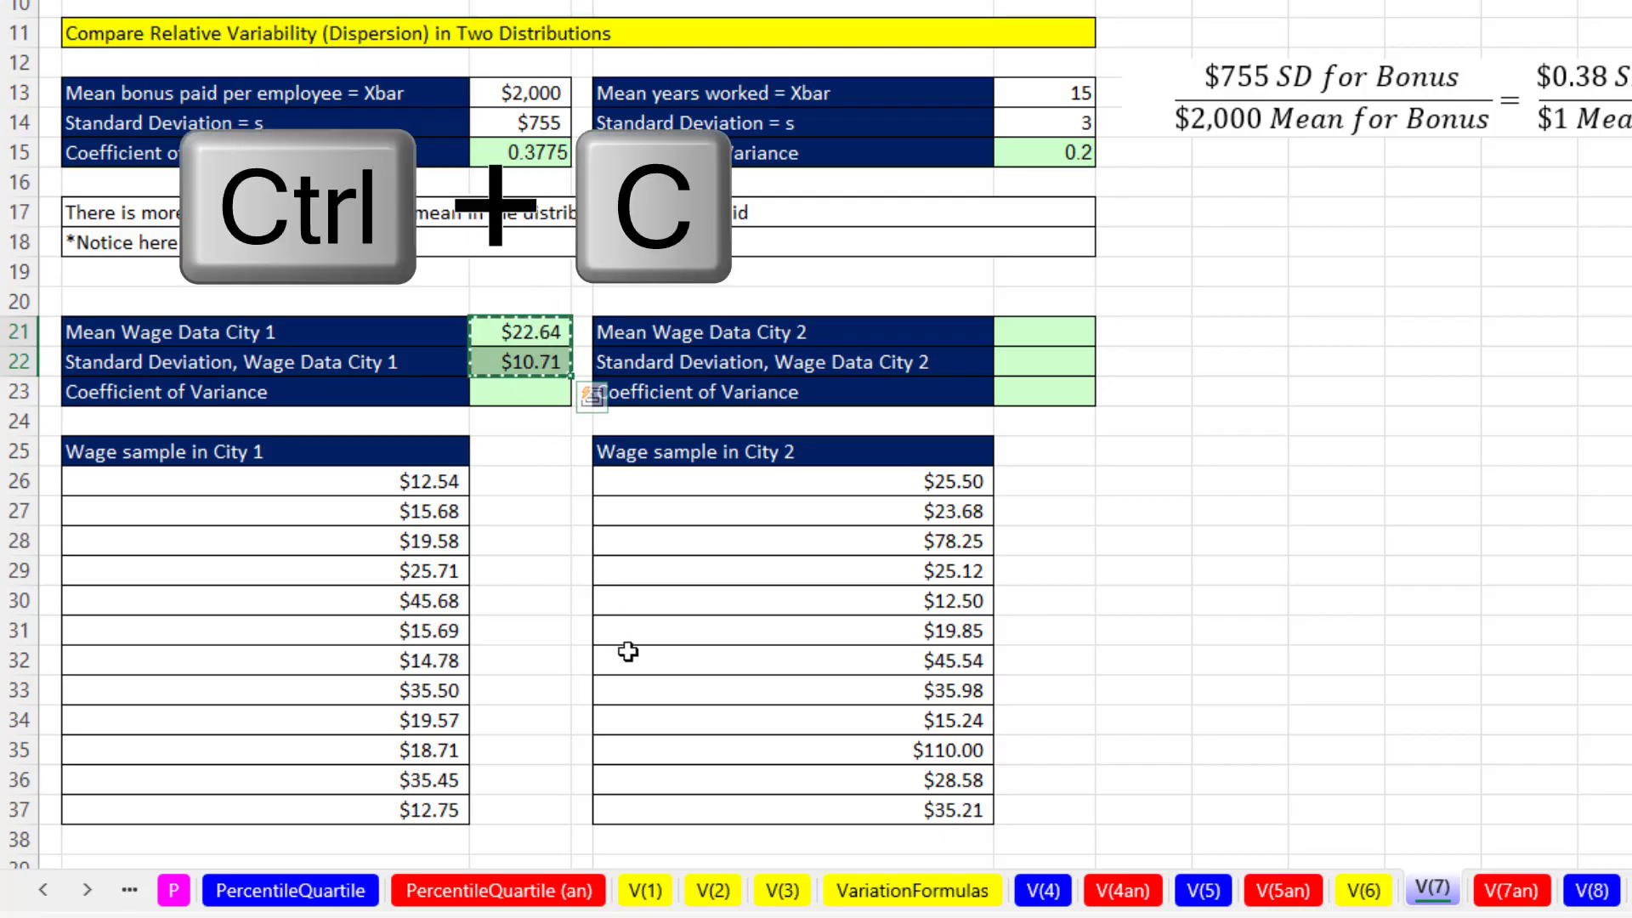
left_click(1023, 335)
key("ctrl+v")
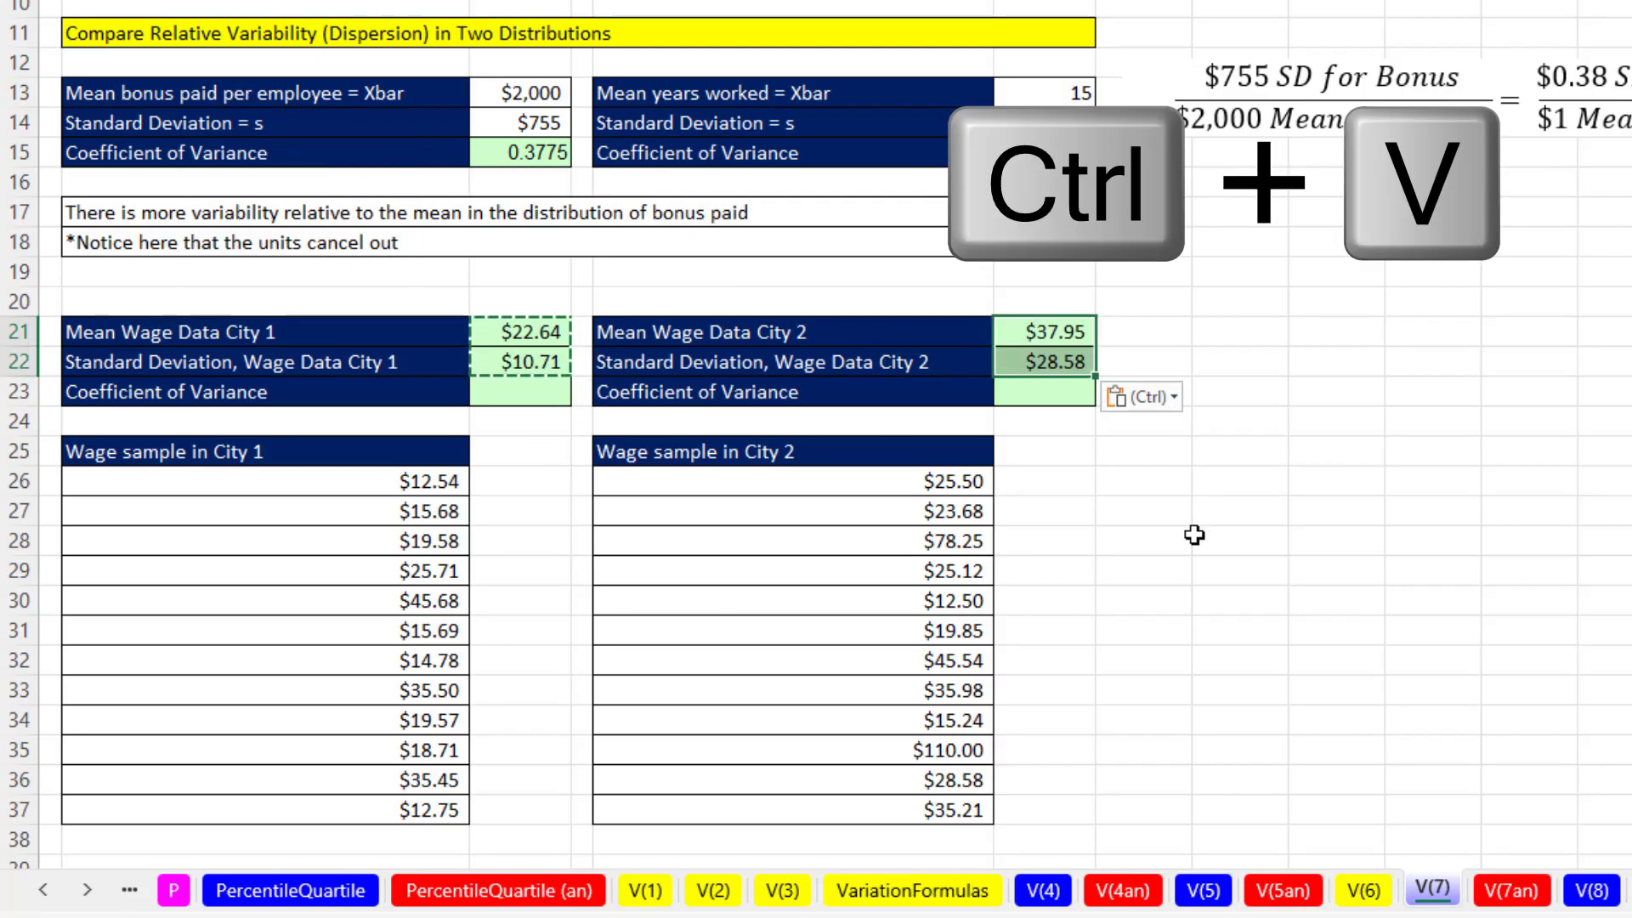
left_click(1069, 344)
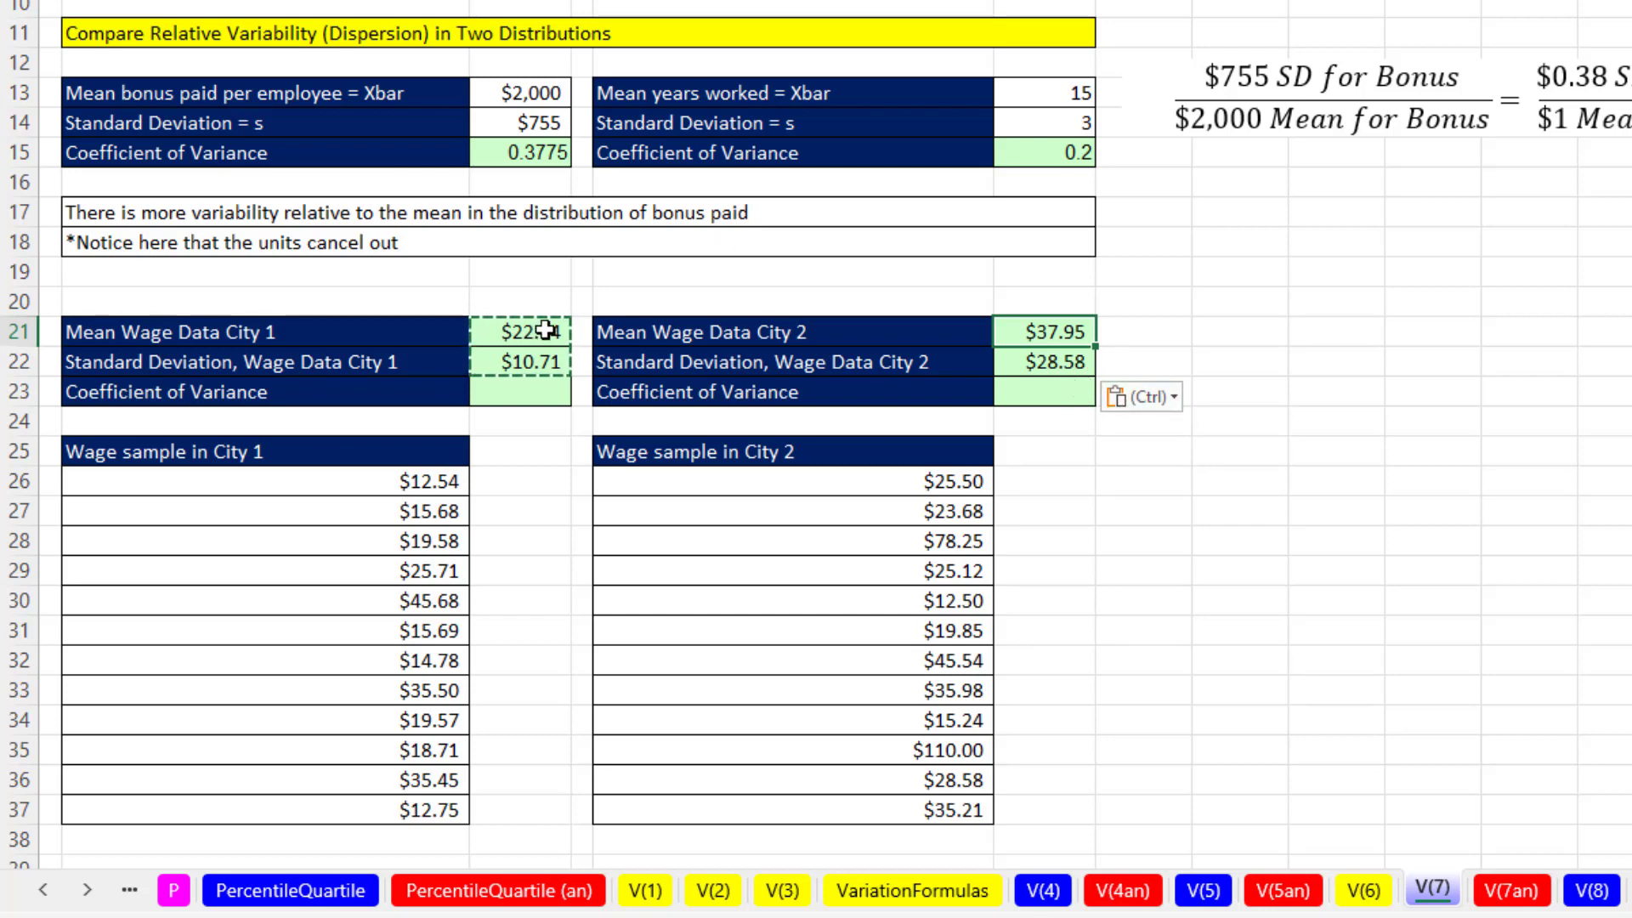
Calculate the City 1 coefficient of variation in C23 with the formula =C22/C21, keeping C23 selected.
left_click(523, 395)
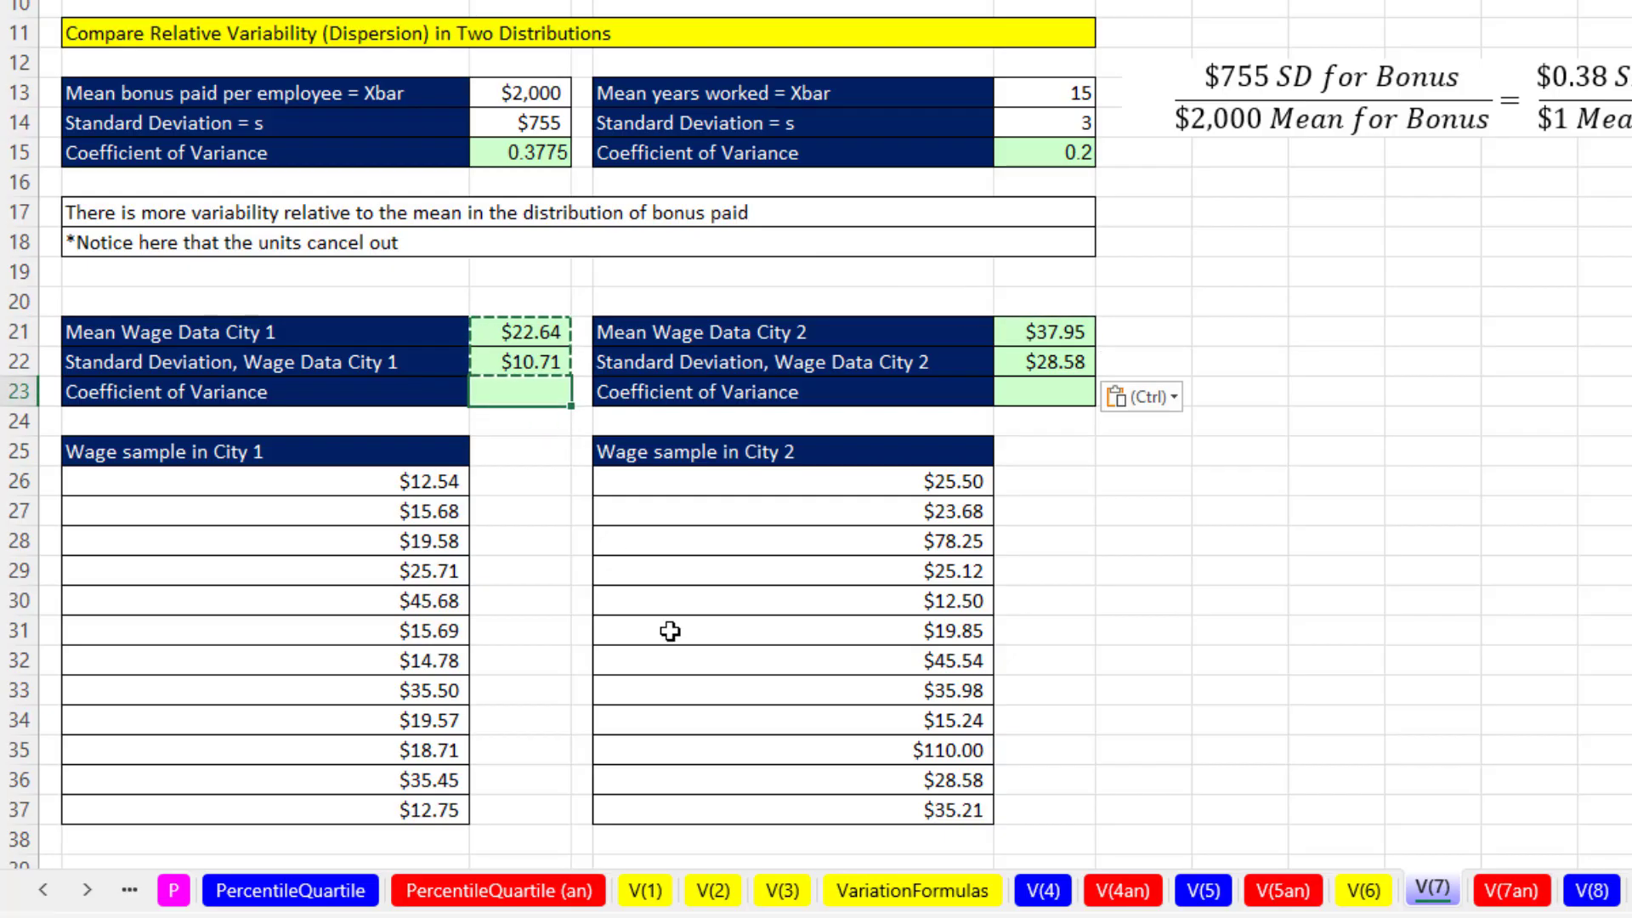
key("Escape")
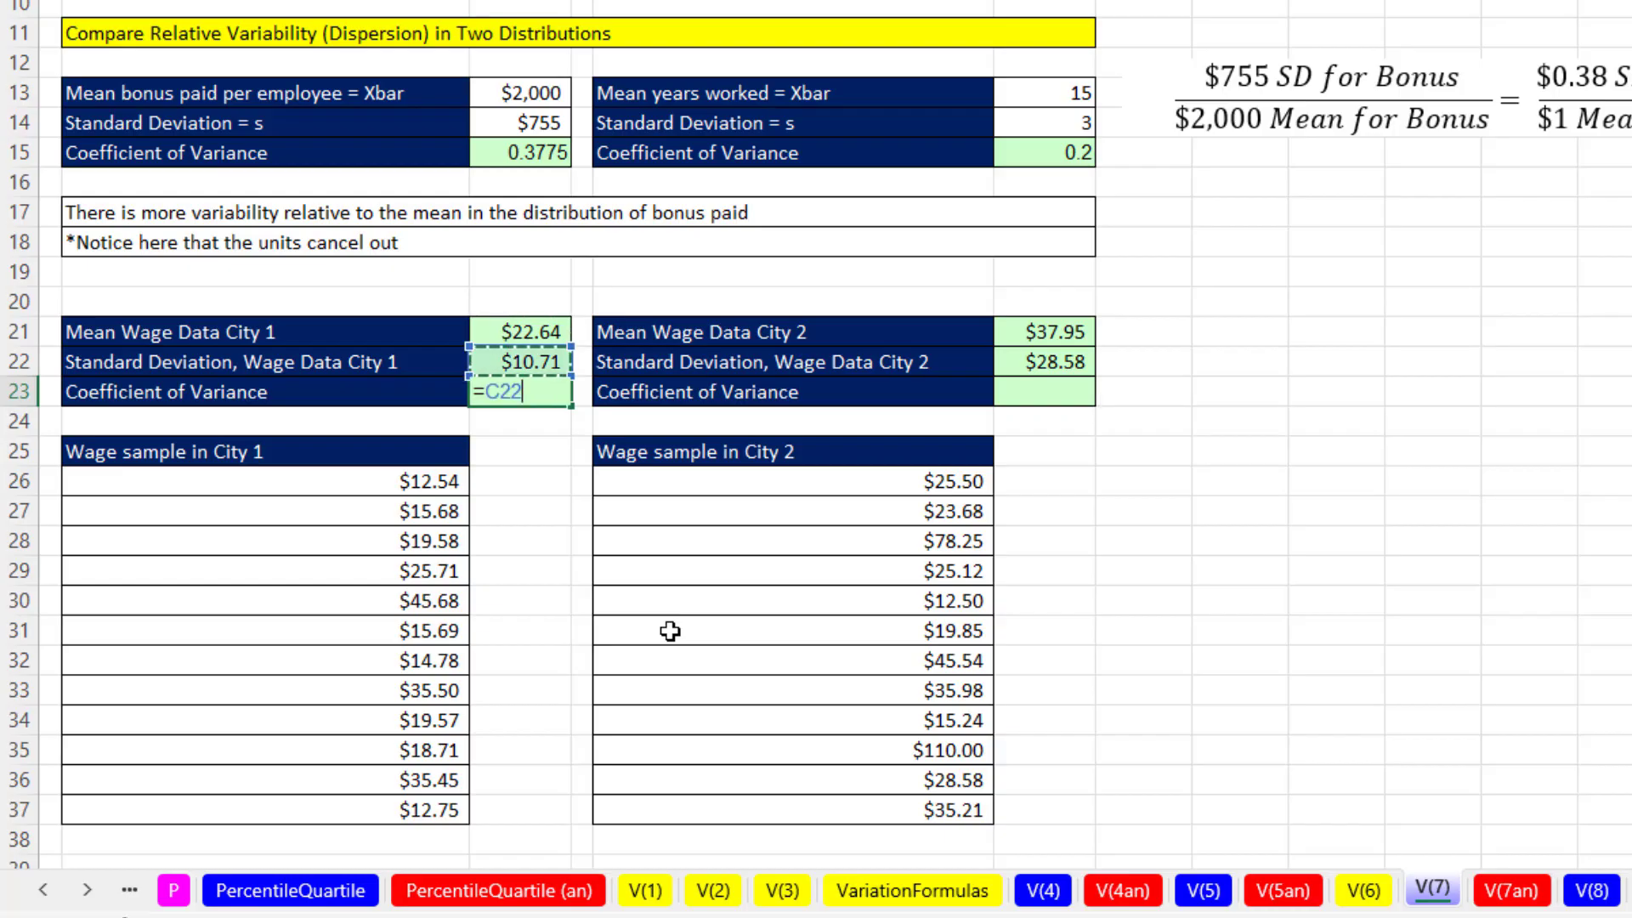
key("Up")
key("Up")
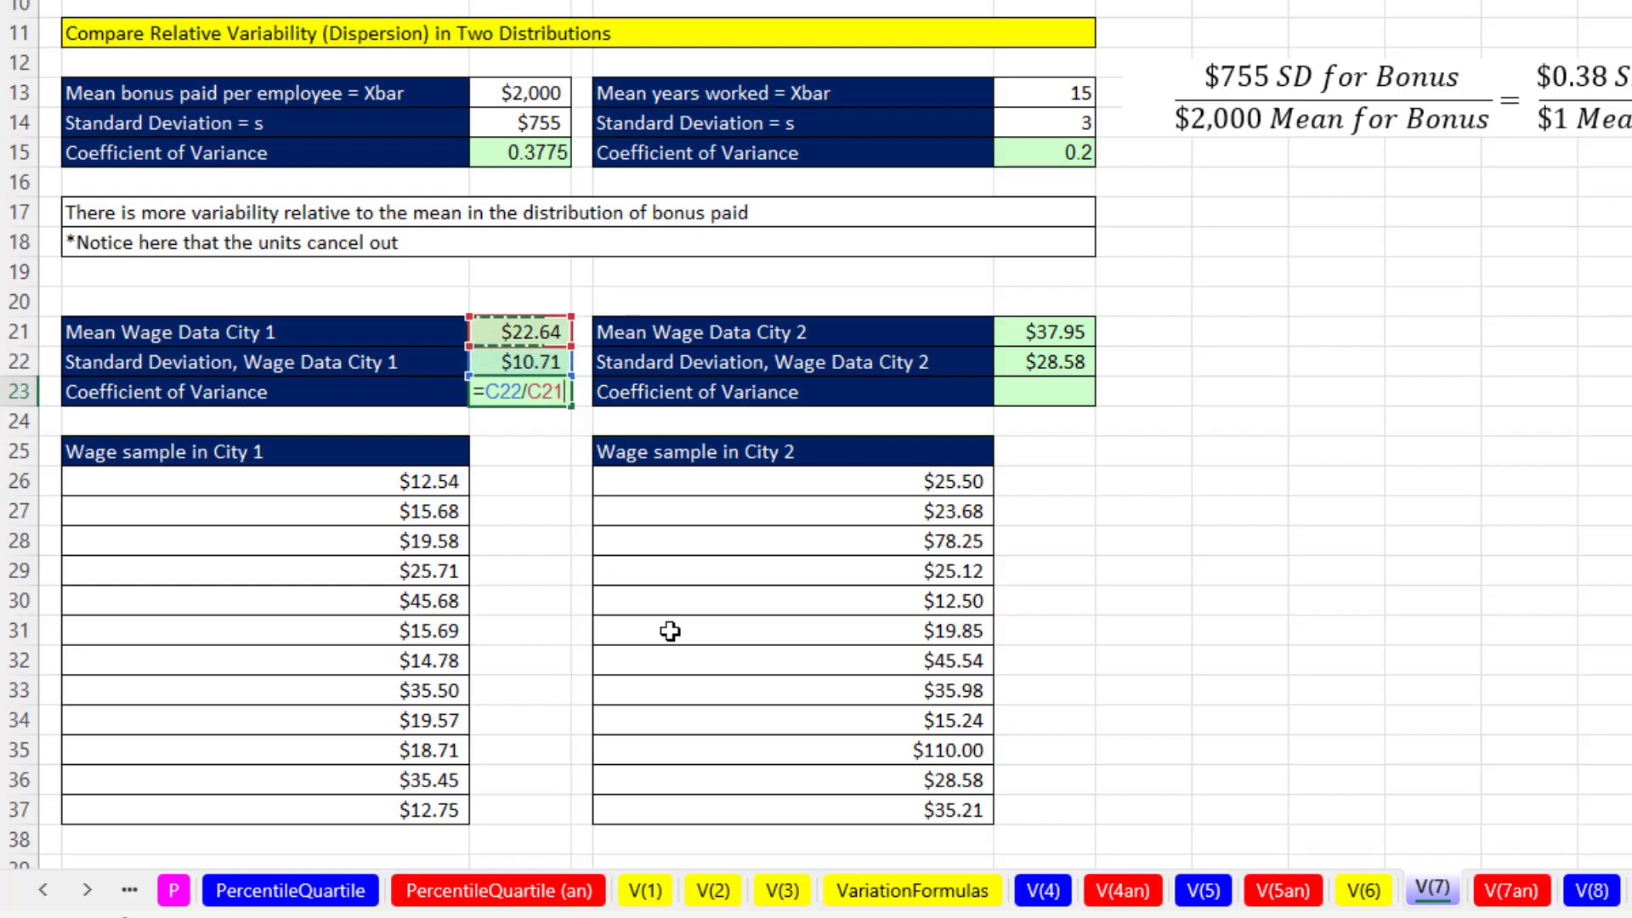
key("ctrl+Return")
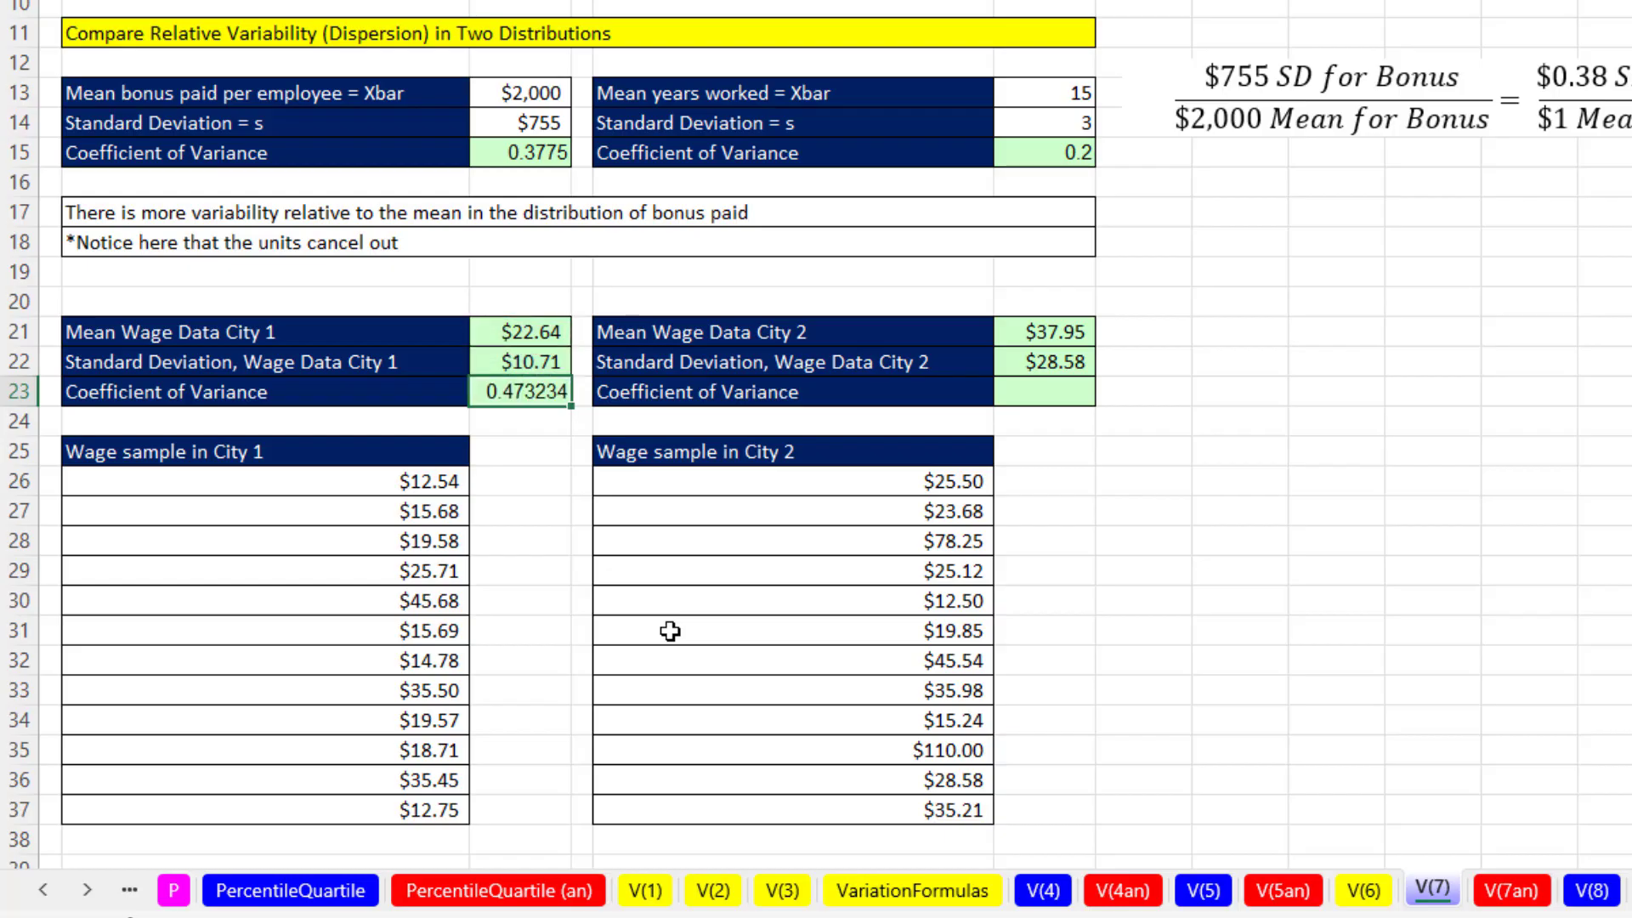
Copy the coefficient of variation formula from C23 to F23 for City 2.
key("ctrl+c")
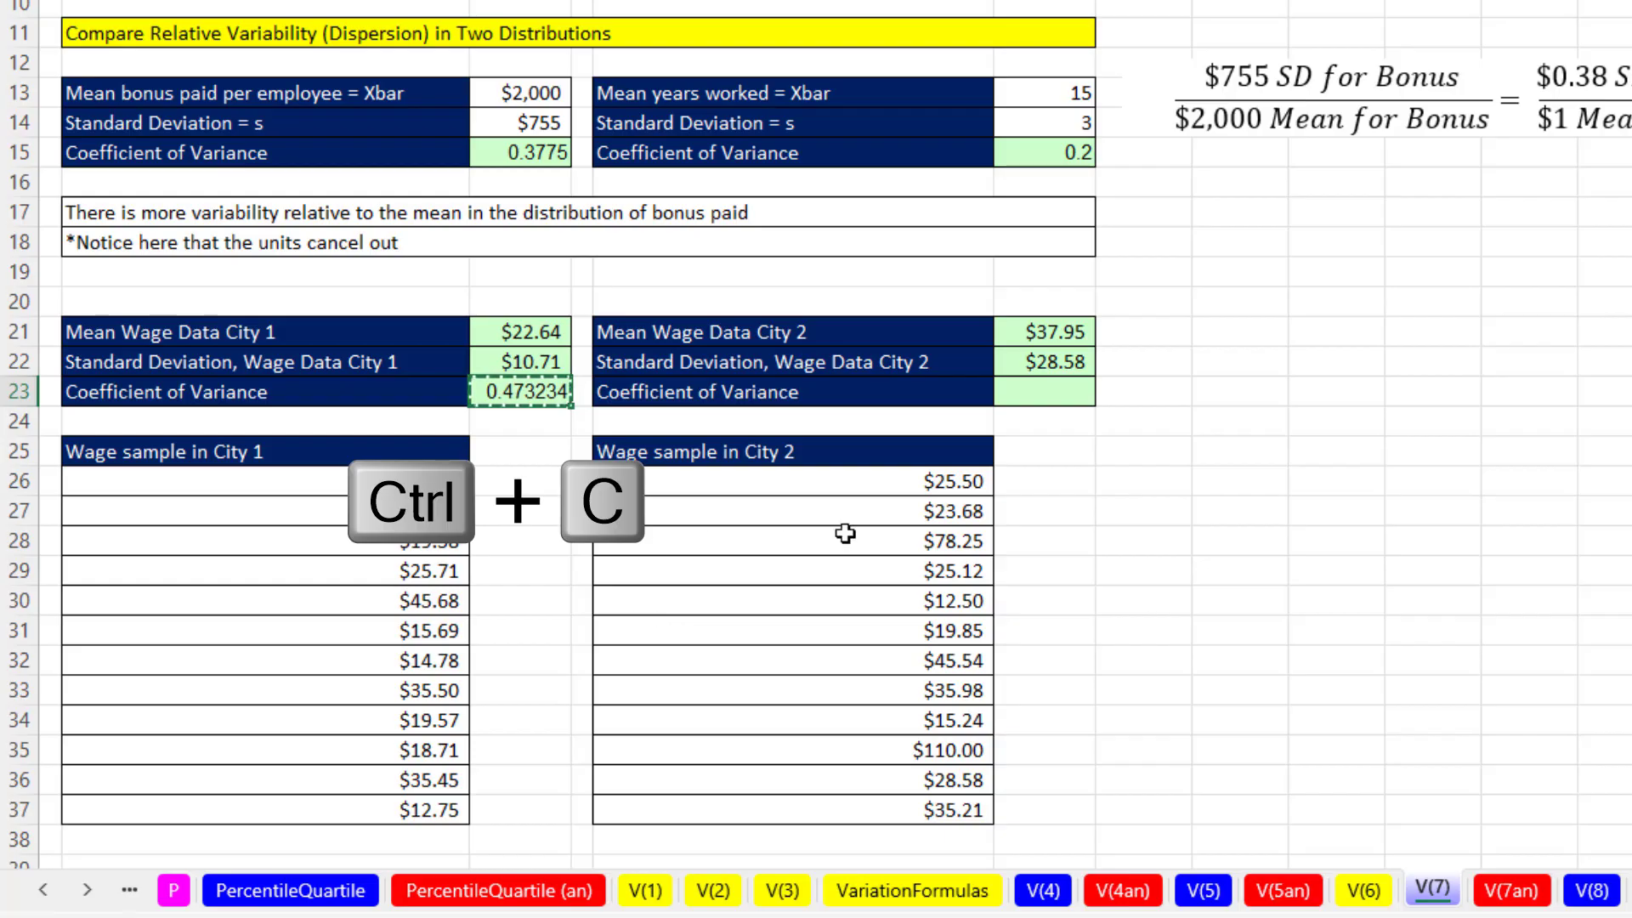
left_click(1064, 397)
key("ctrl+v")
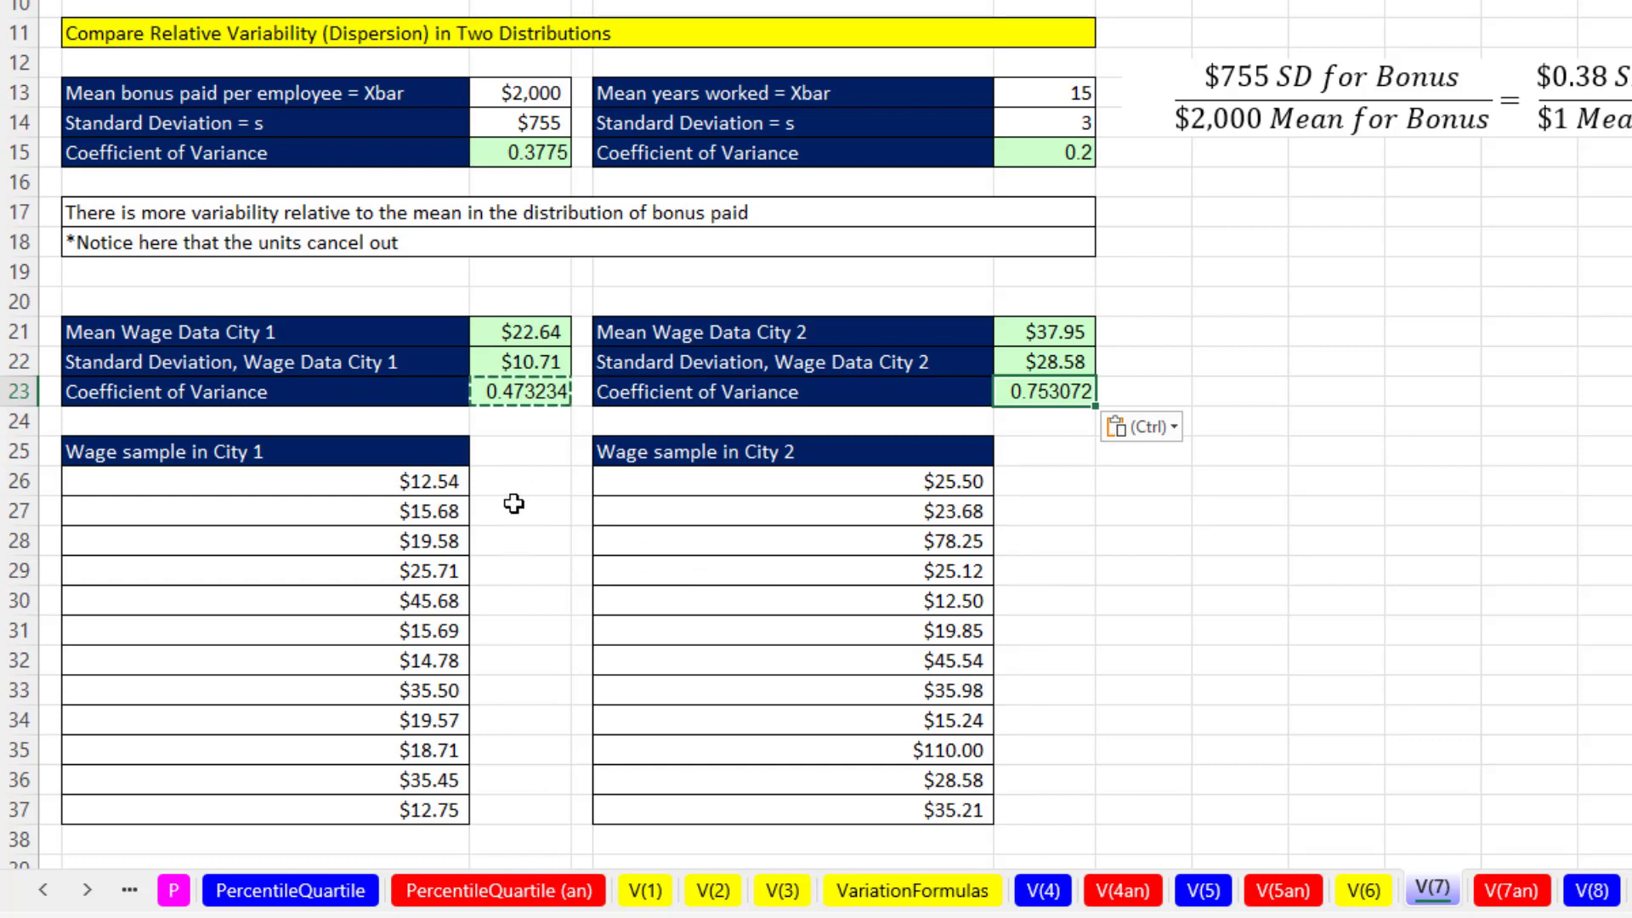
key("Escape")
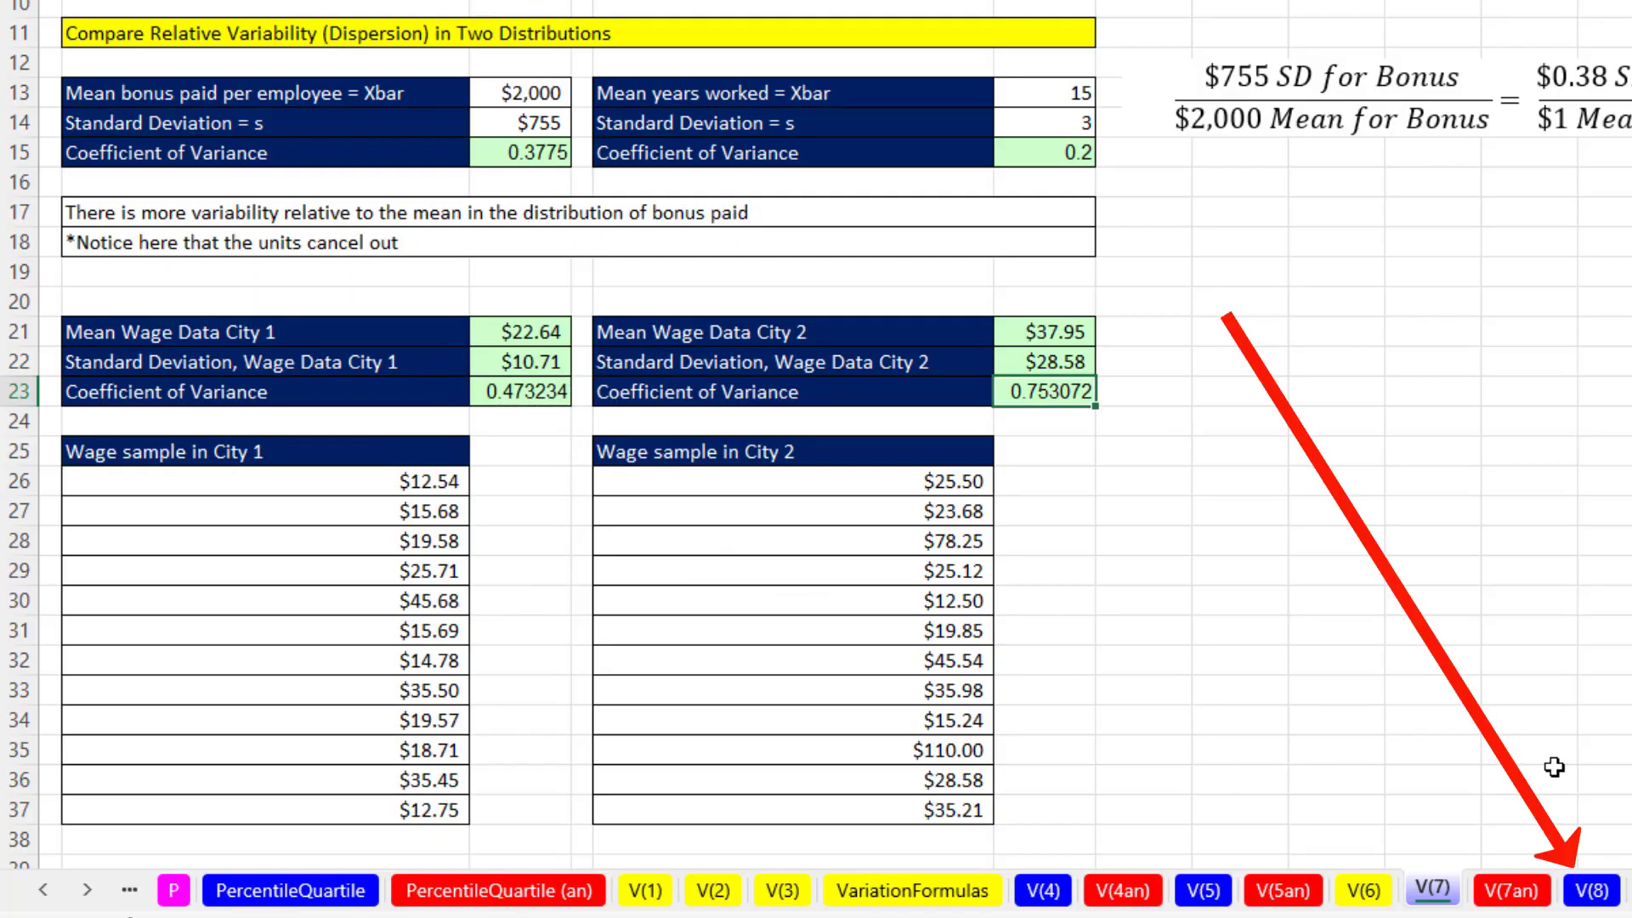
Open the V(8) sheet and inspect the GEOMEAN formula in C7 and the AVERAGE formula in C8.
left_click(1589, 889)
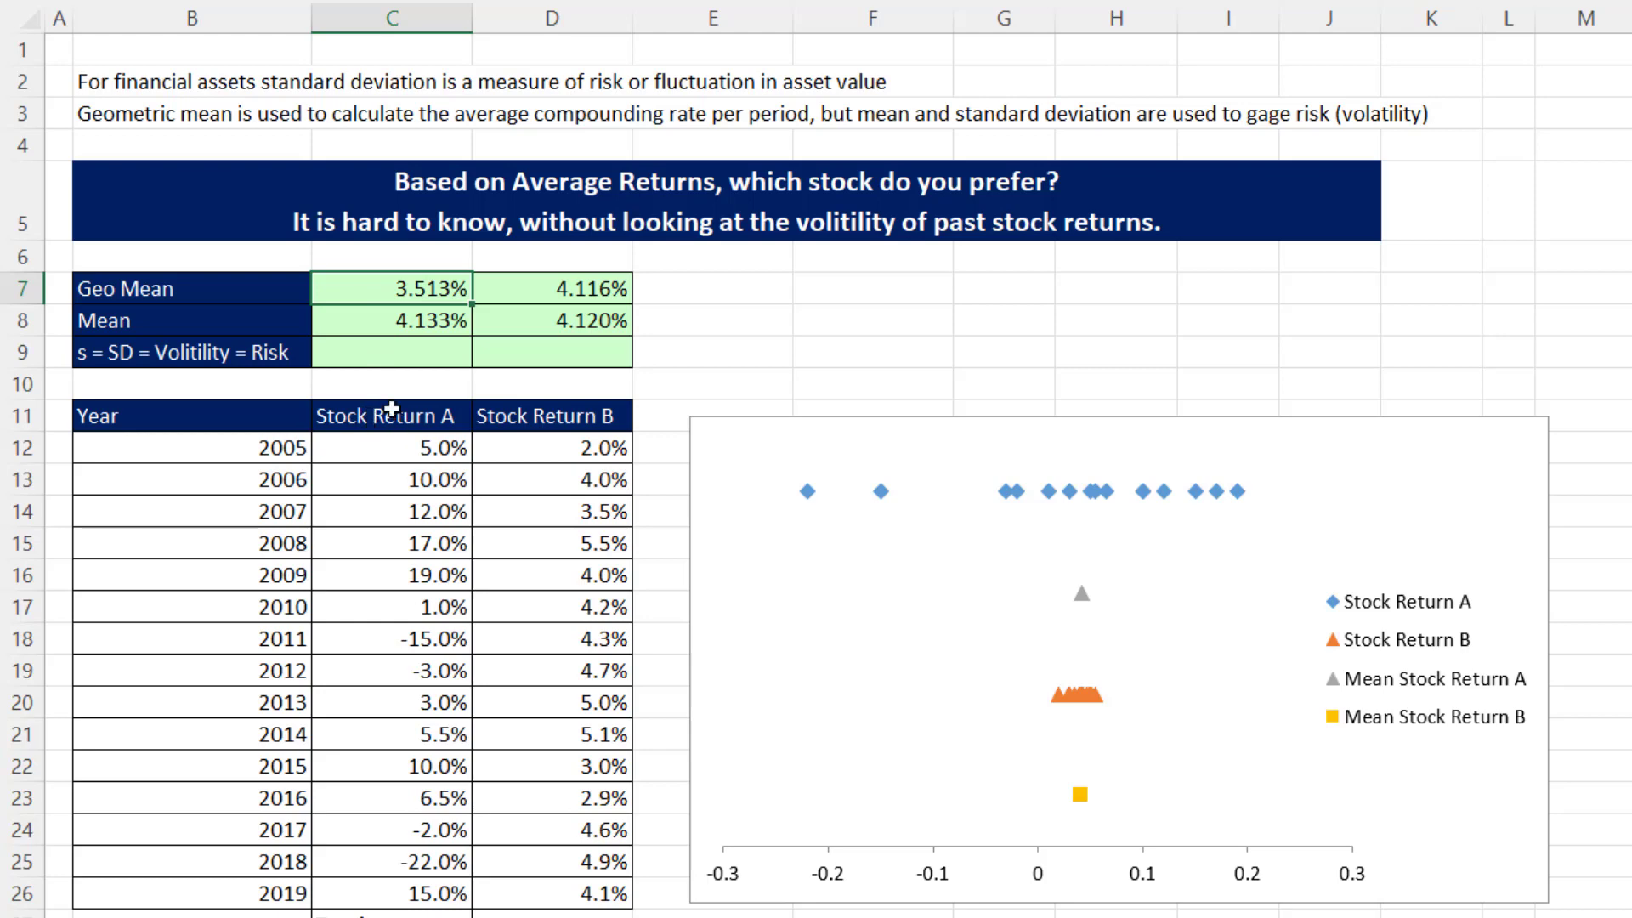
double_click(374, 289)
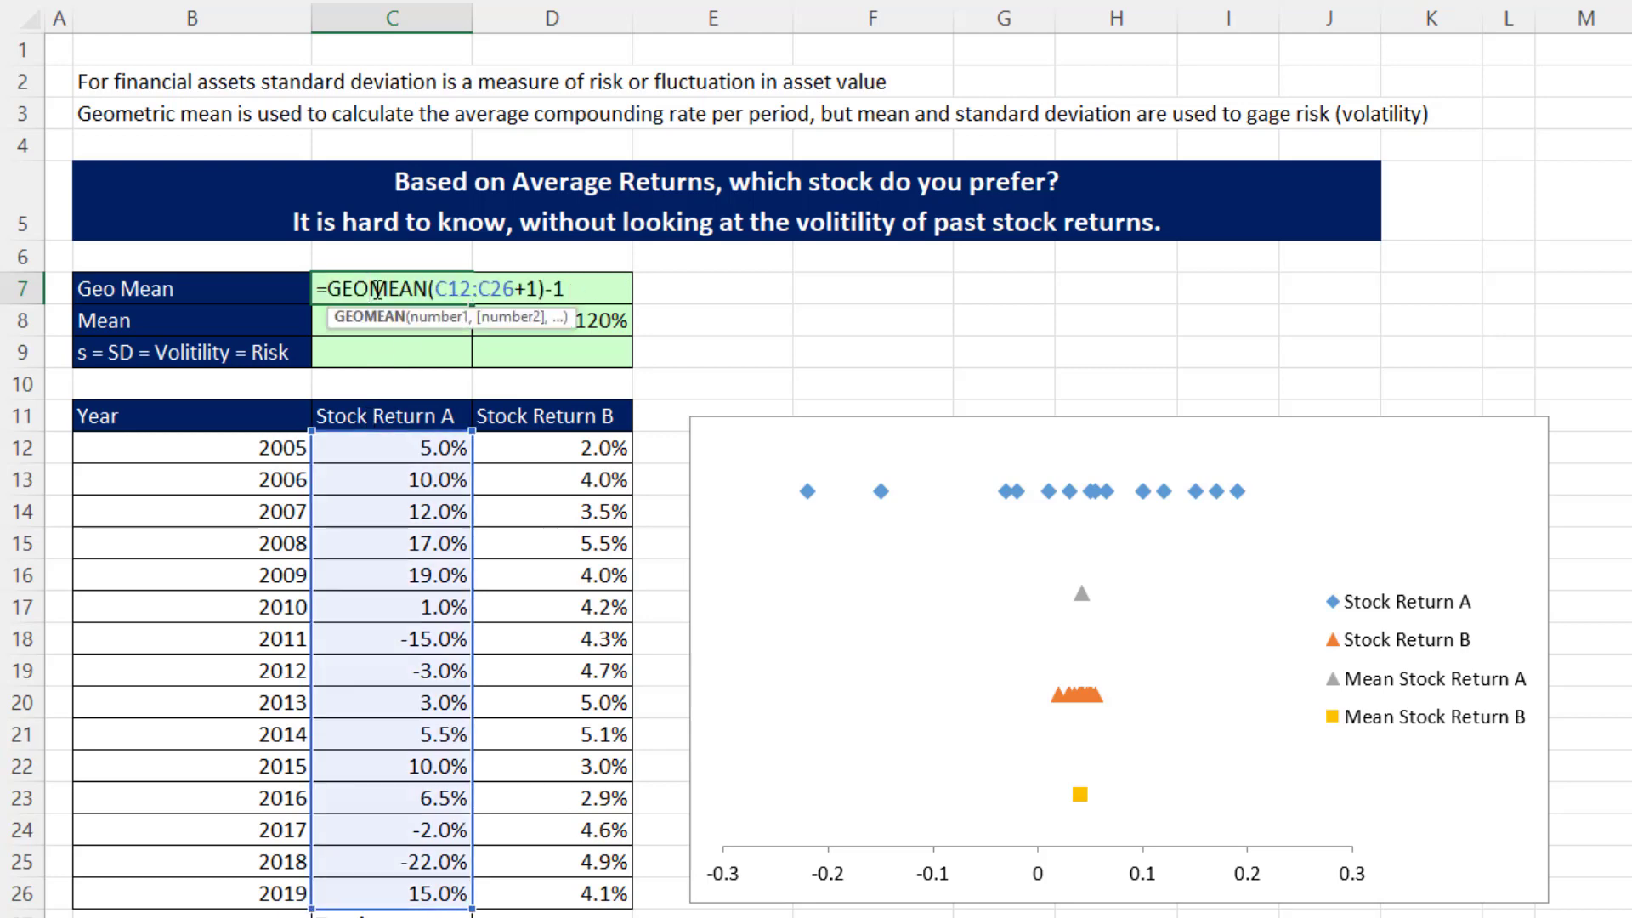
key("Escape")
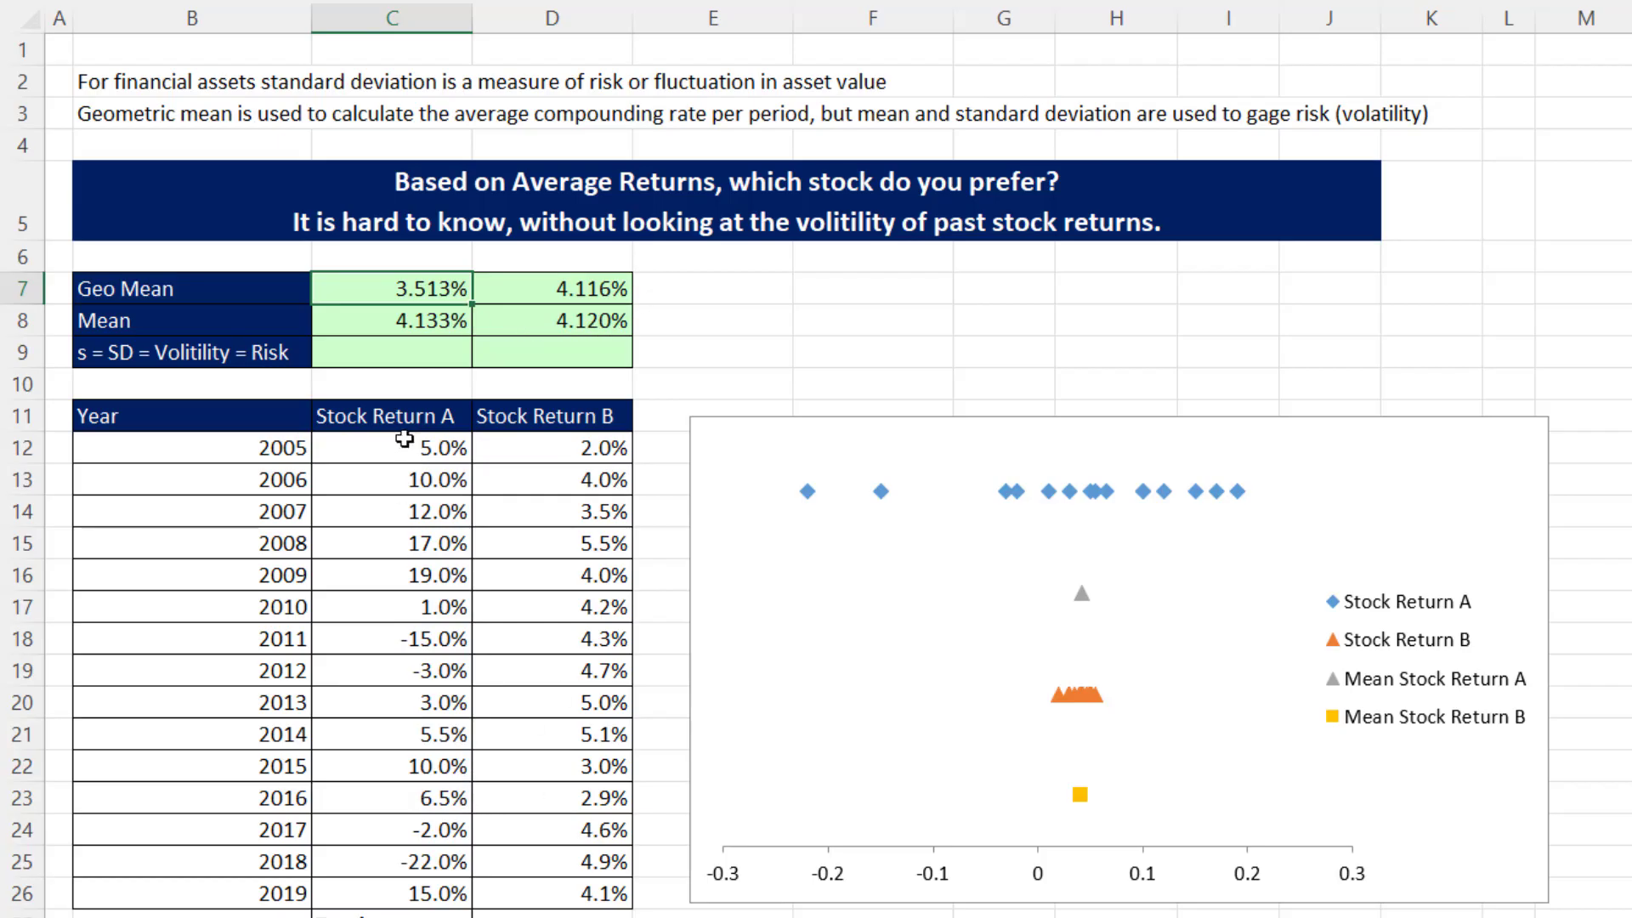
left_click(387, 321)
double_click(388, 321)
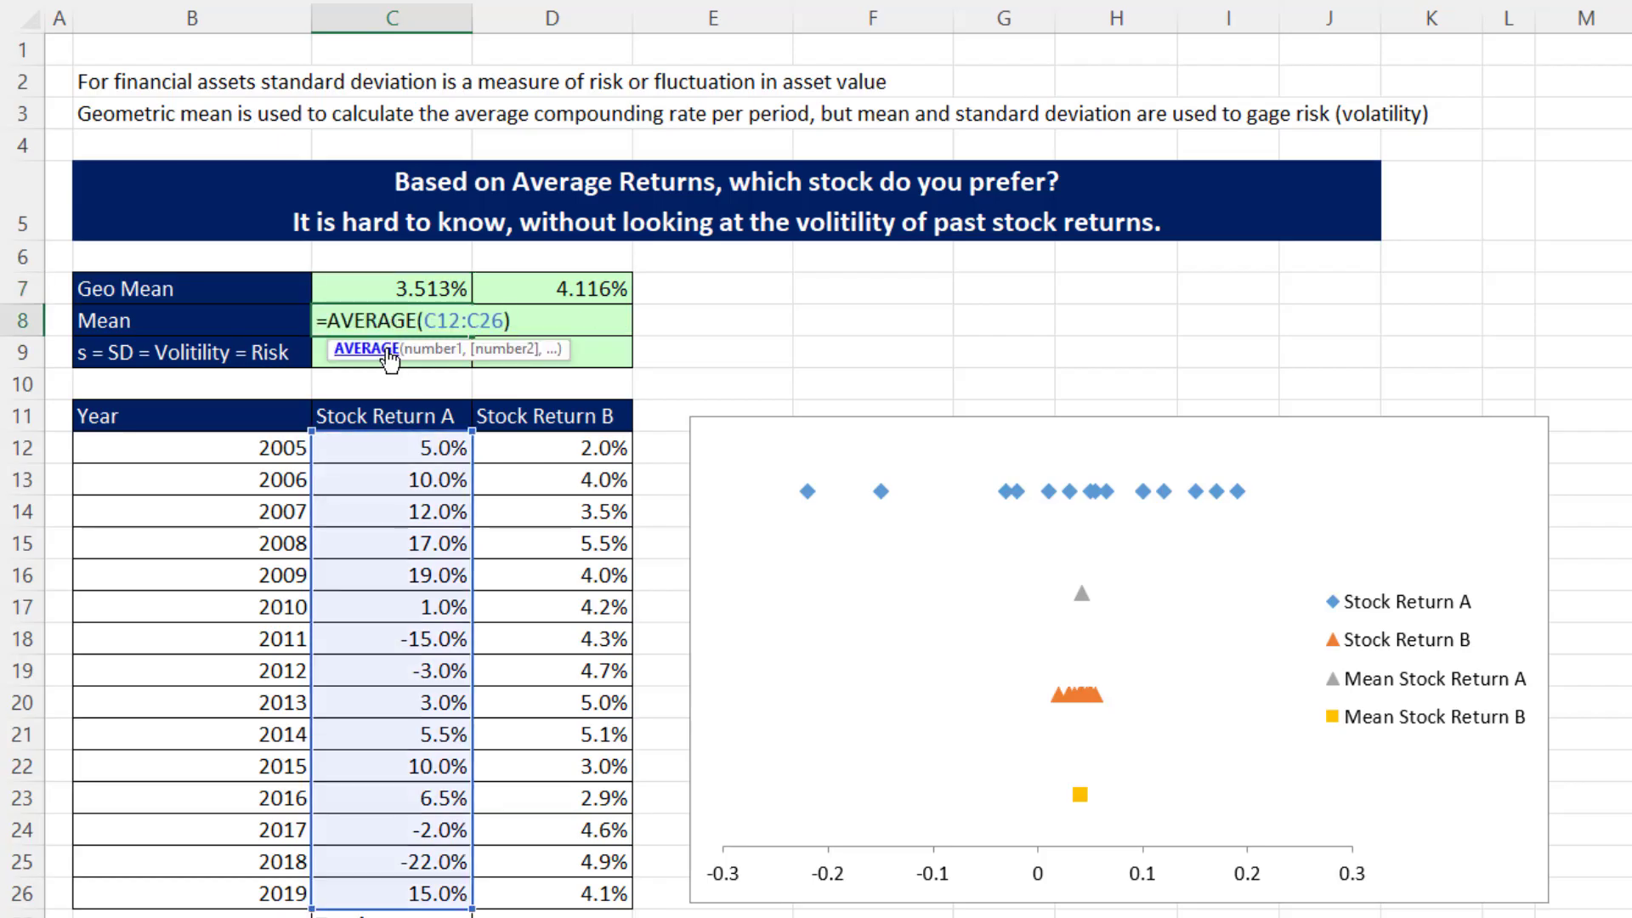
key("Escape")
Calculate the sample standard deviation of Stock Return A in C9 with the formula =STDEV.S(C12:C26).
left_click(364, 351)
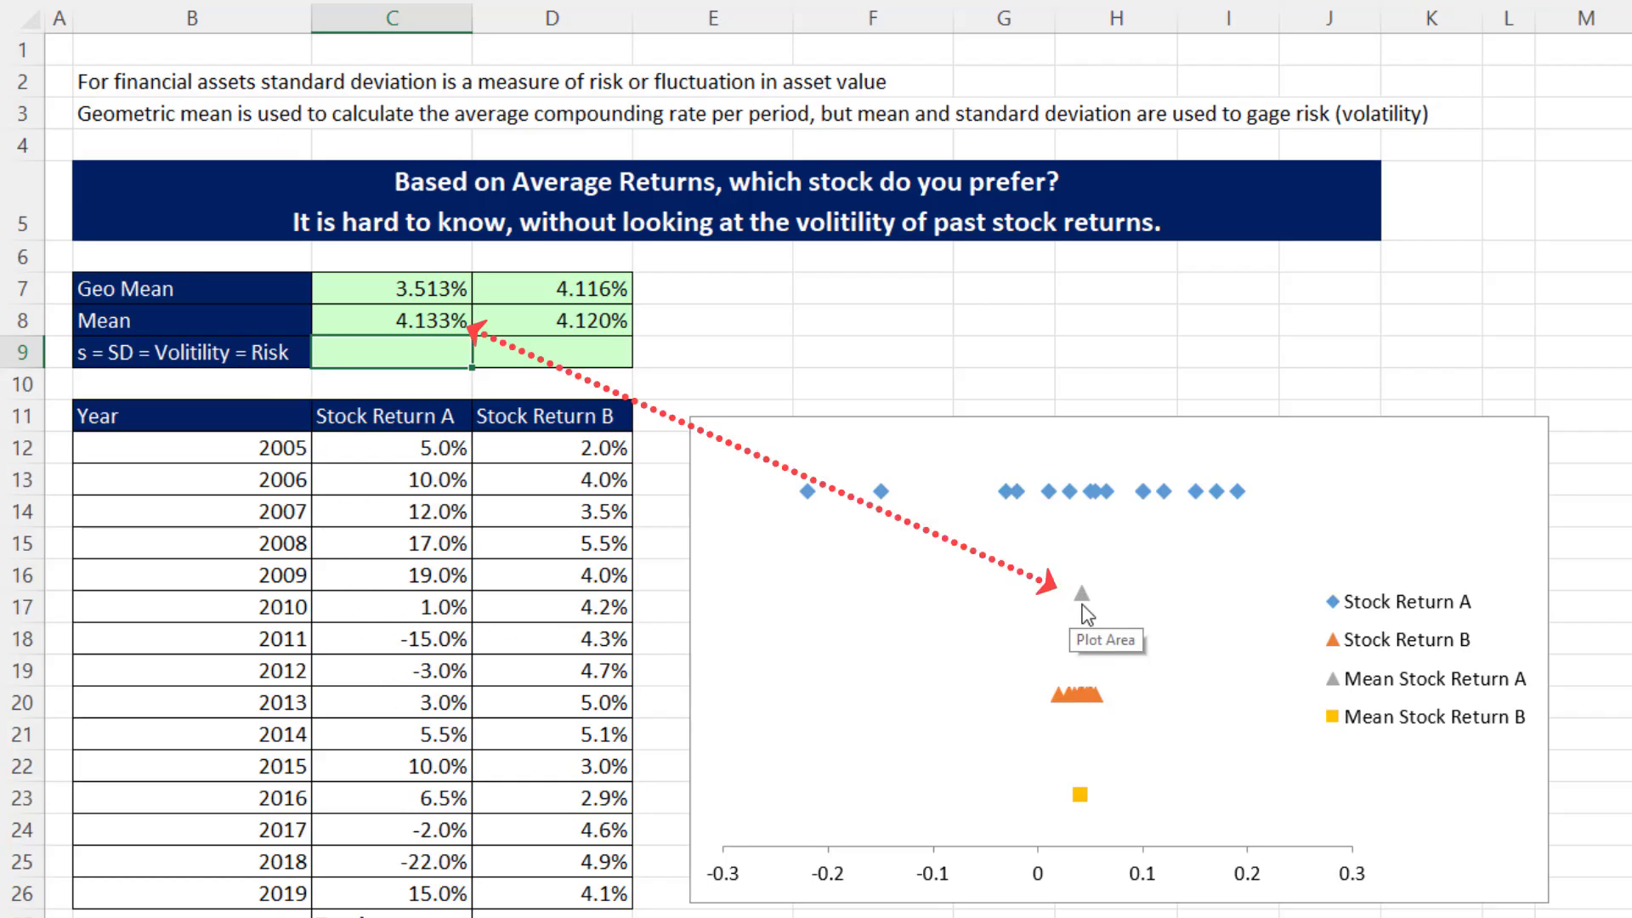
mouse_move(1088, 600)
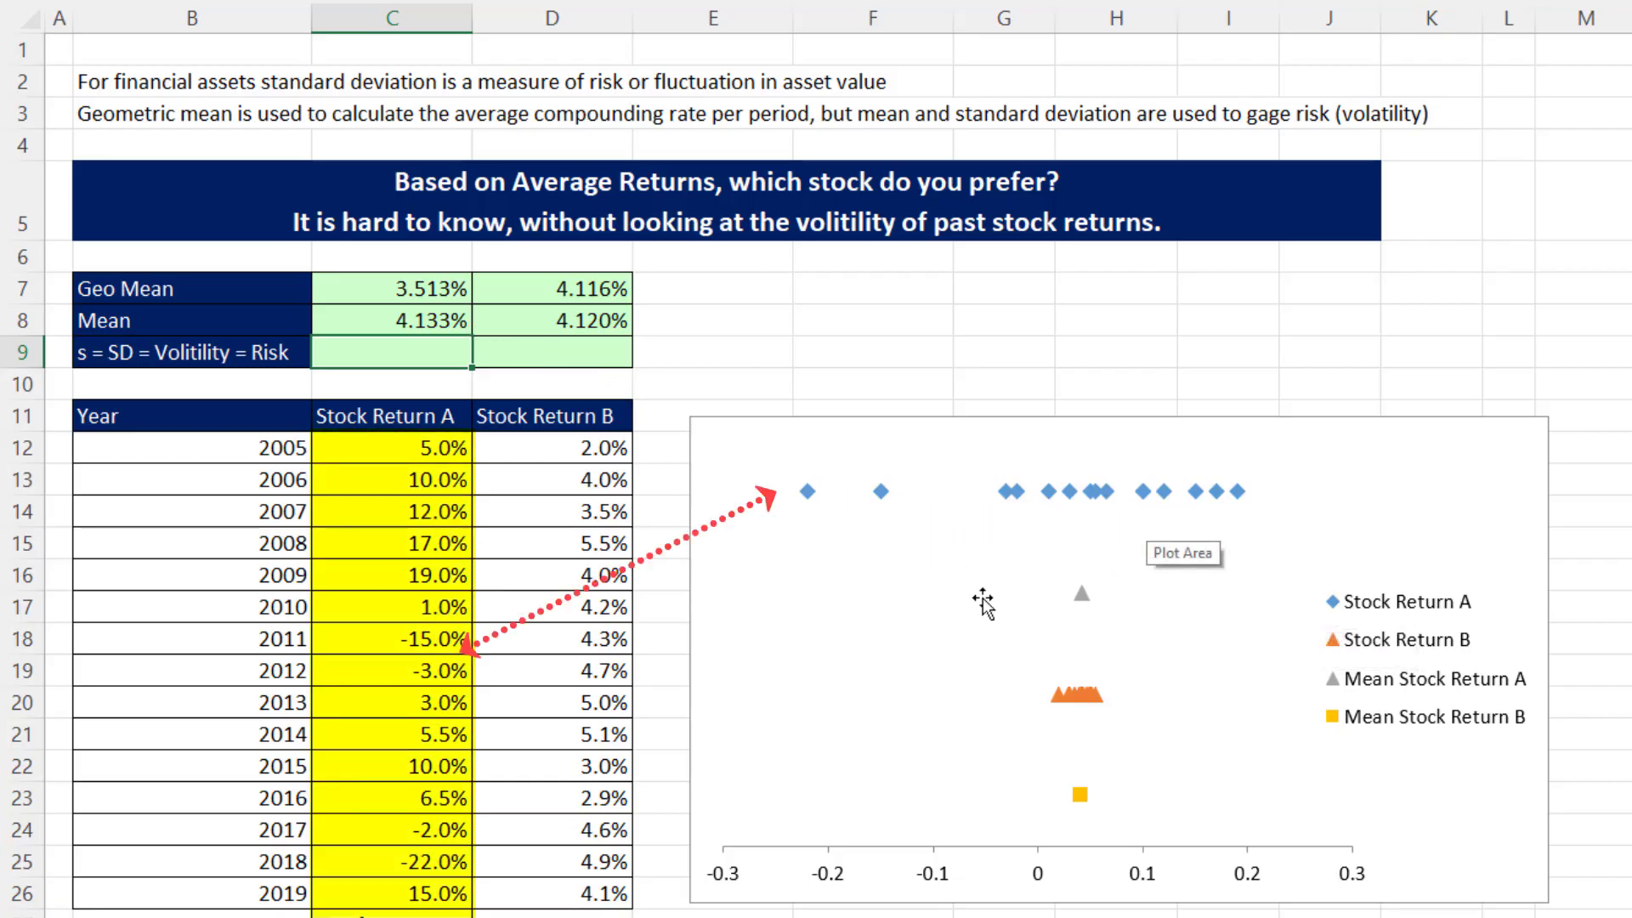
mouse_move(1080, 797)
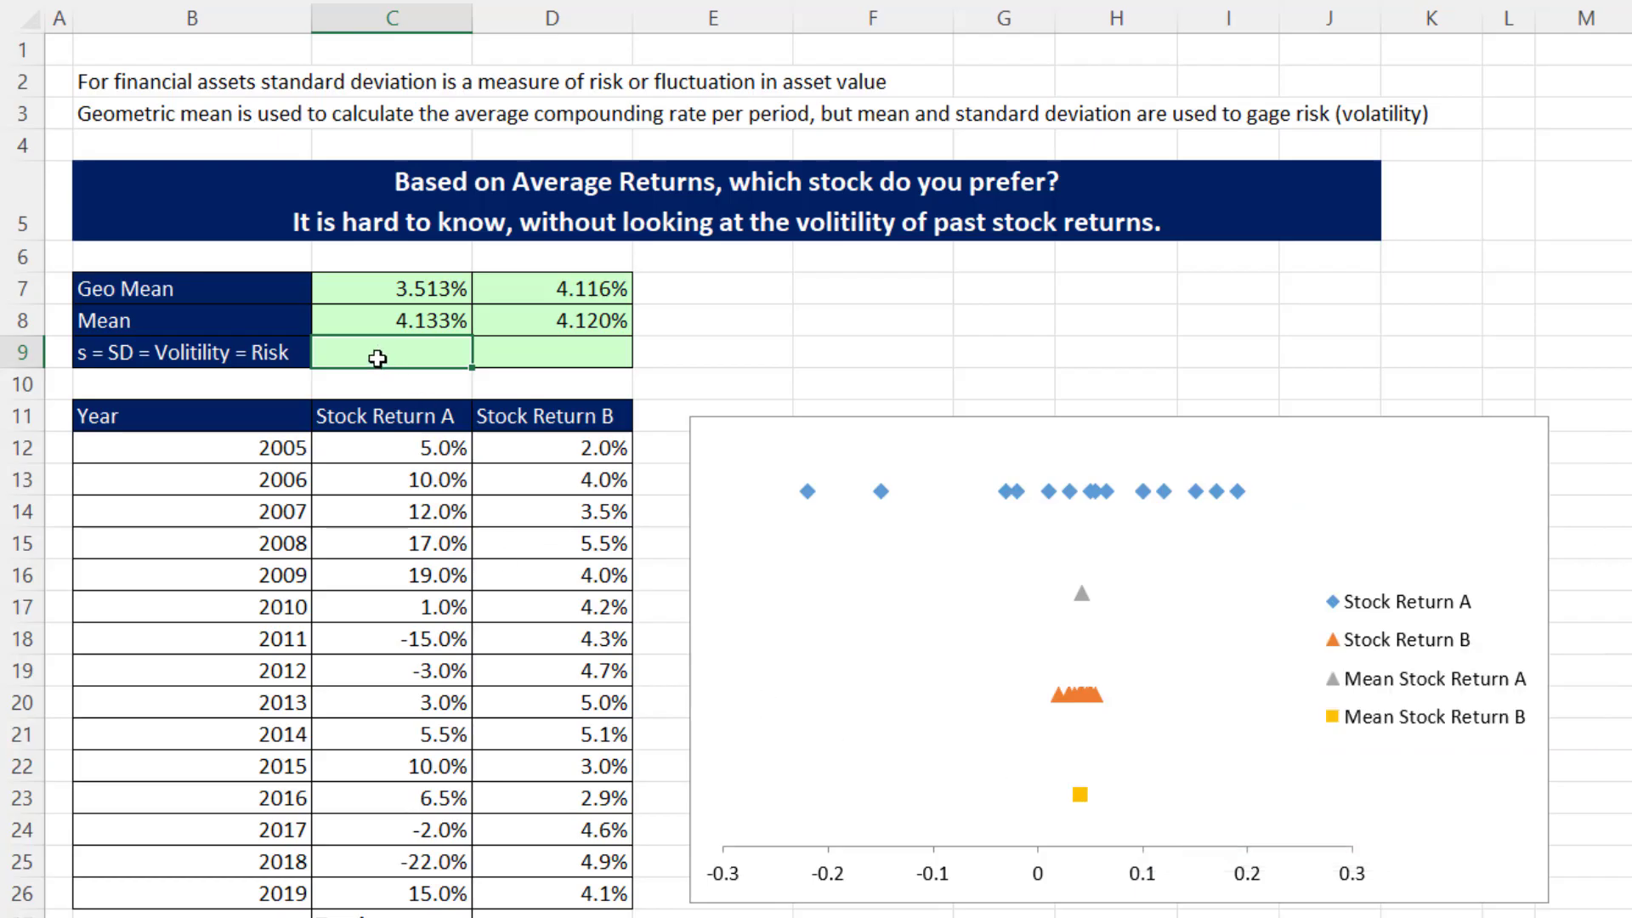
type("=")
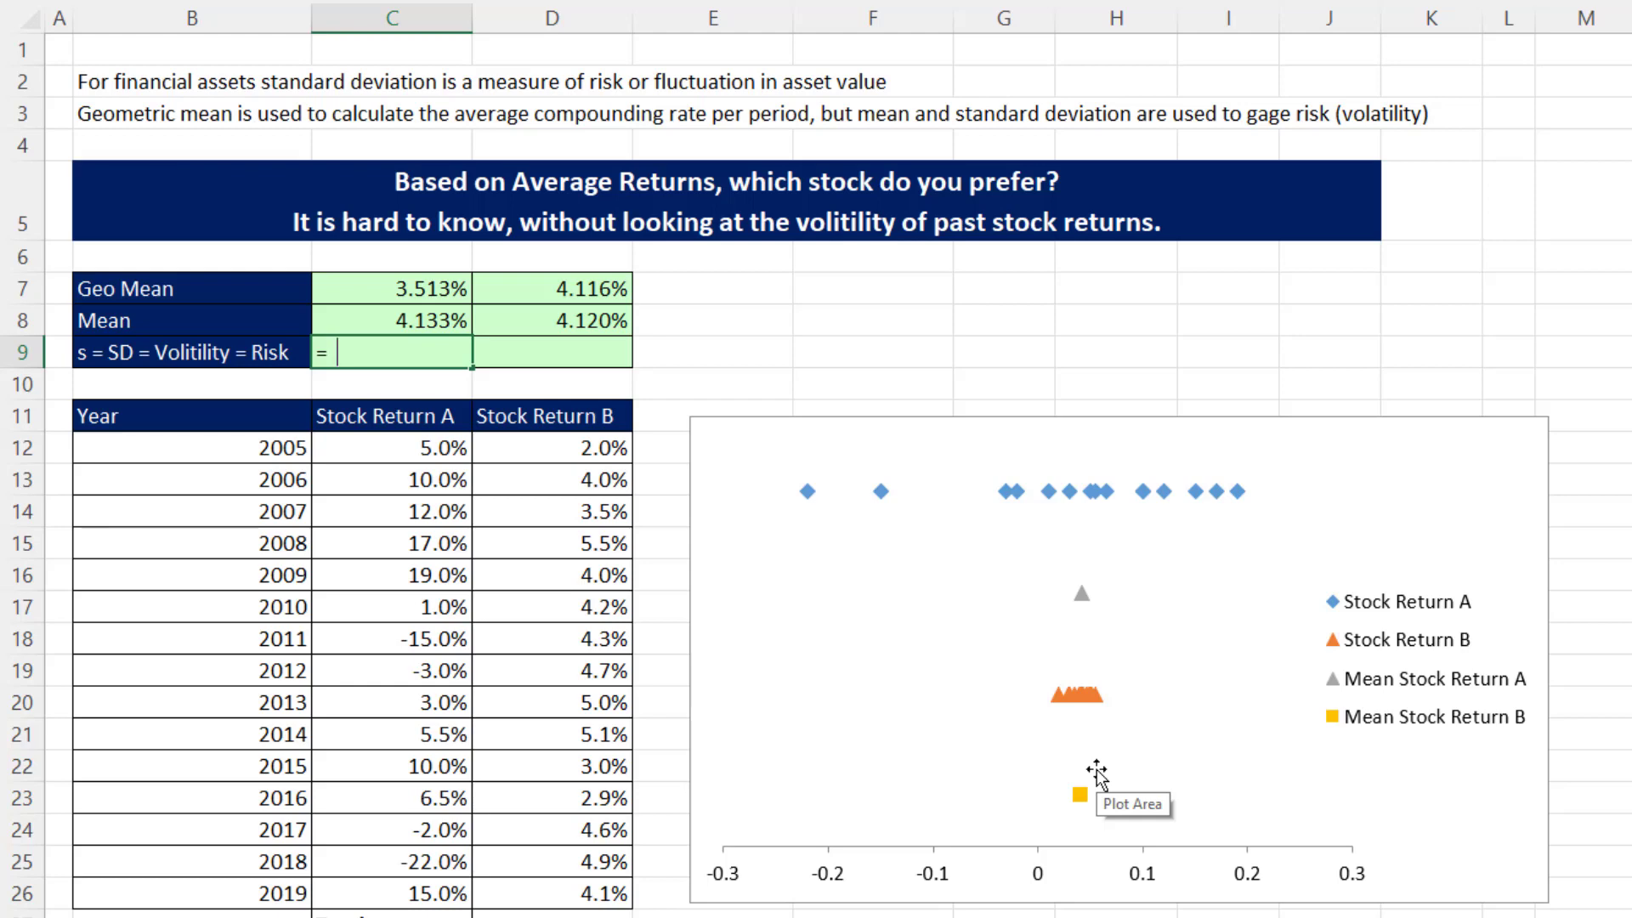
type("sv")
key("BackSpace")
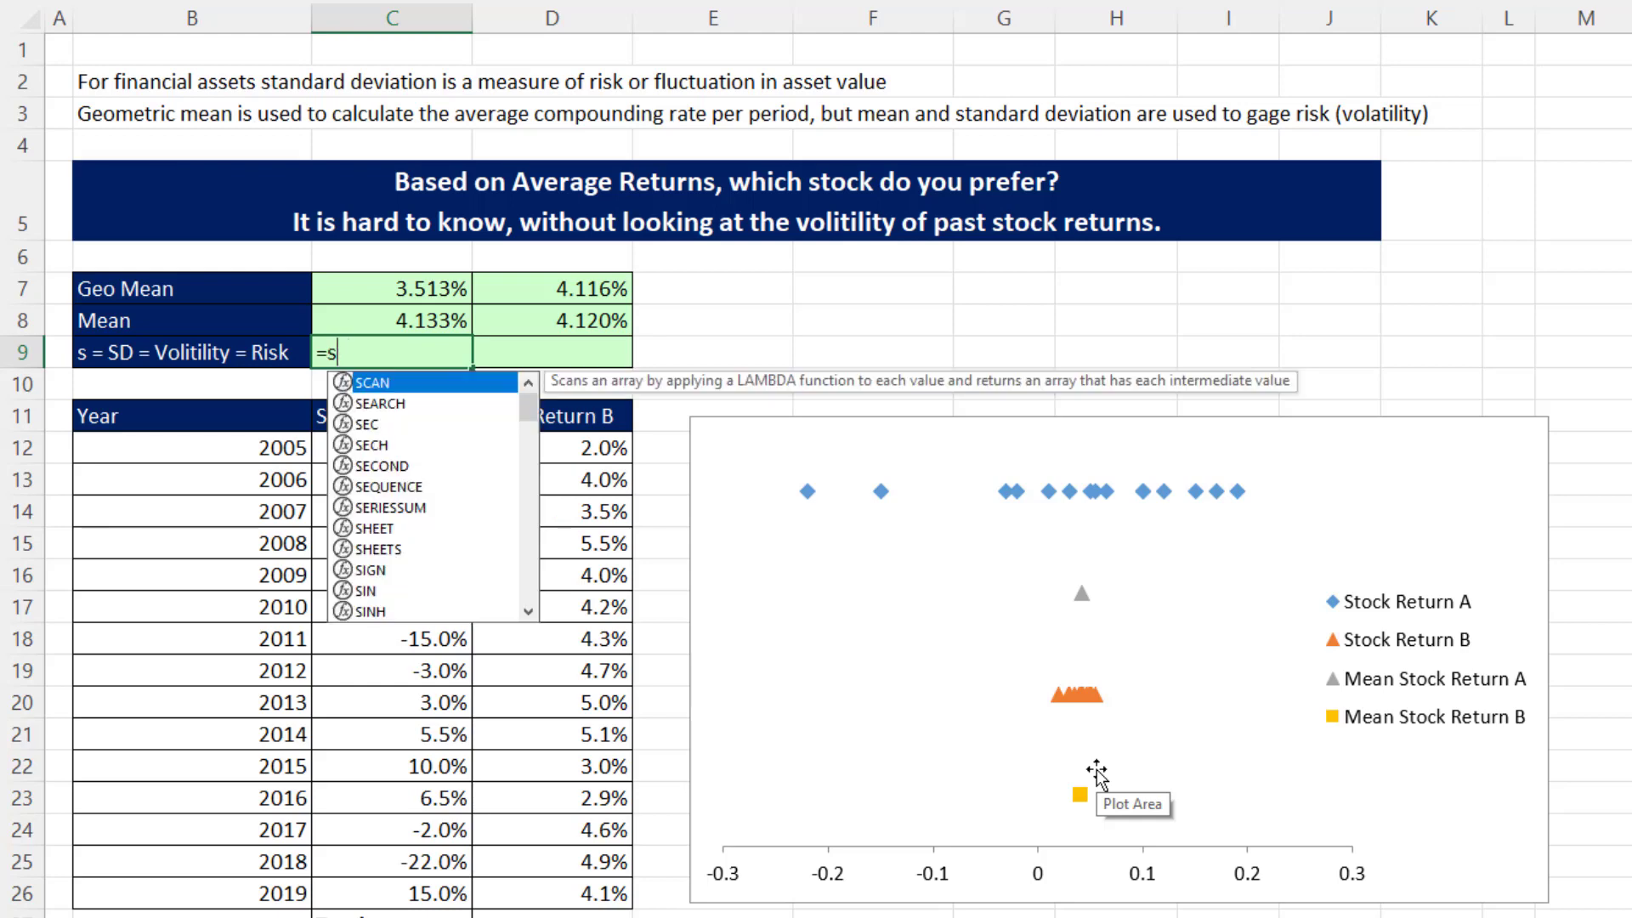
type("td")
key("Tab")
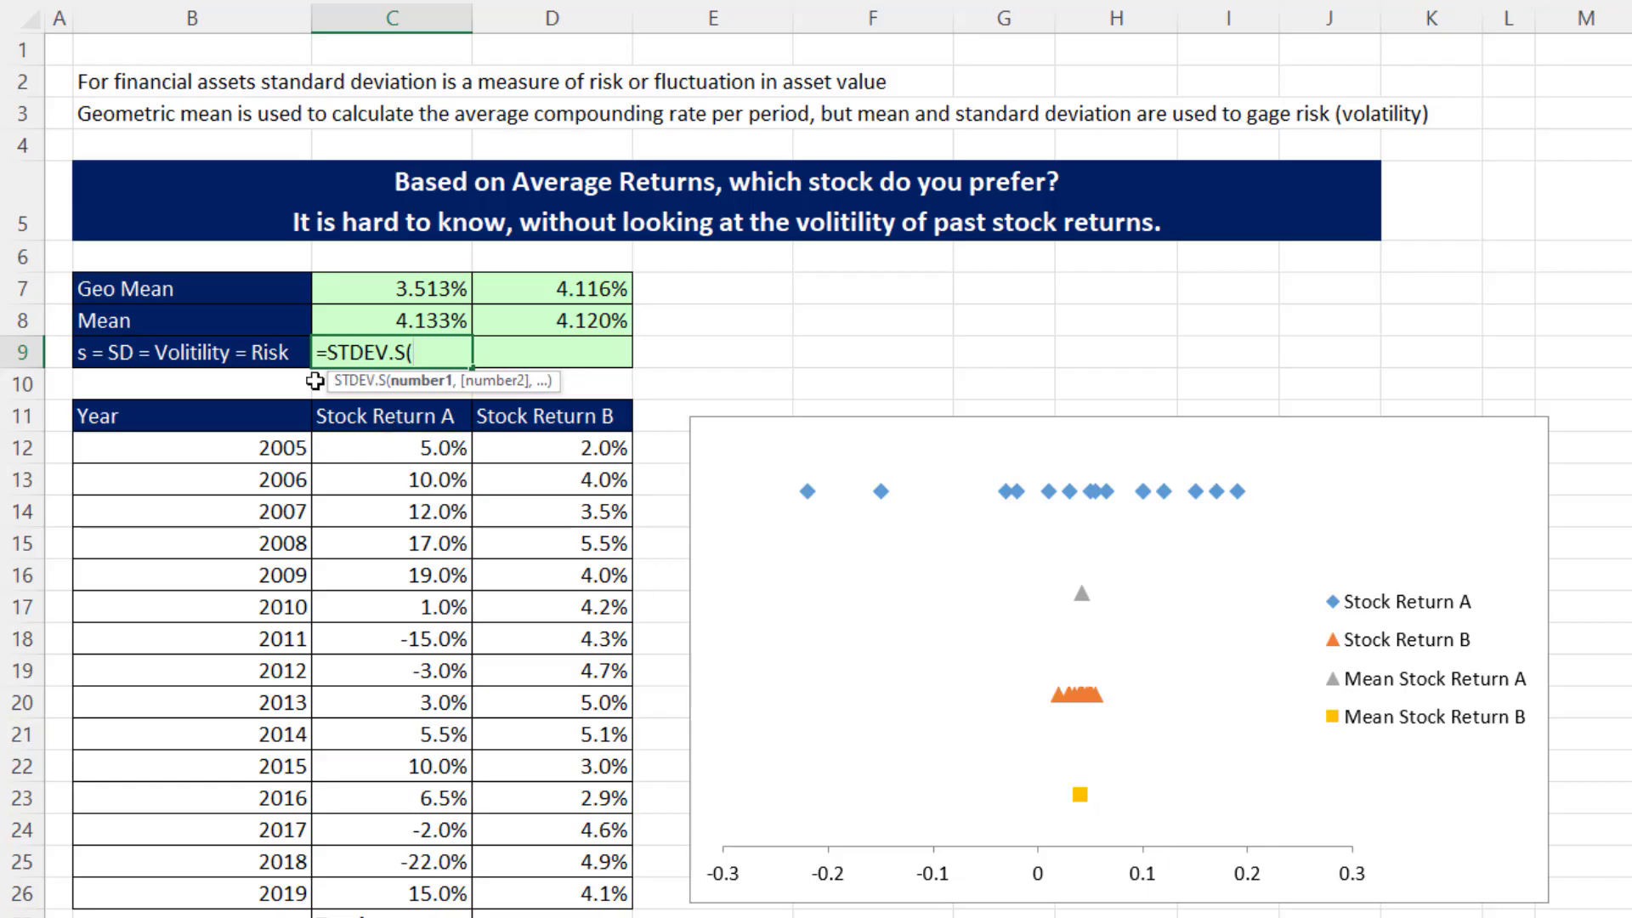
left_click_drag(367, 456, 376, 893)
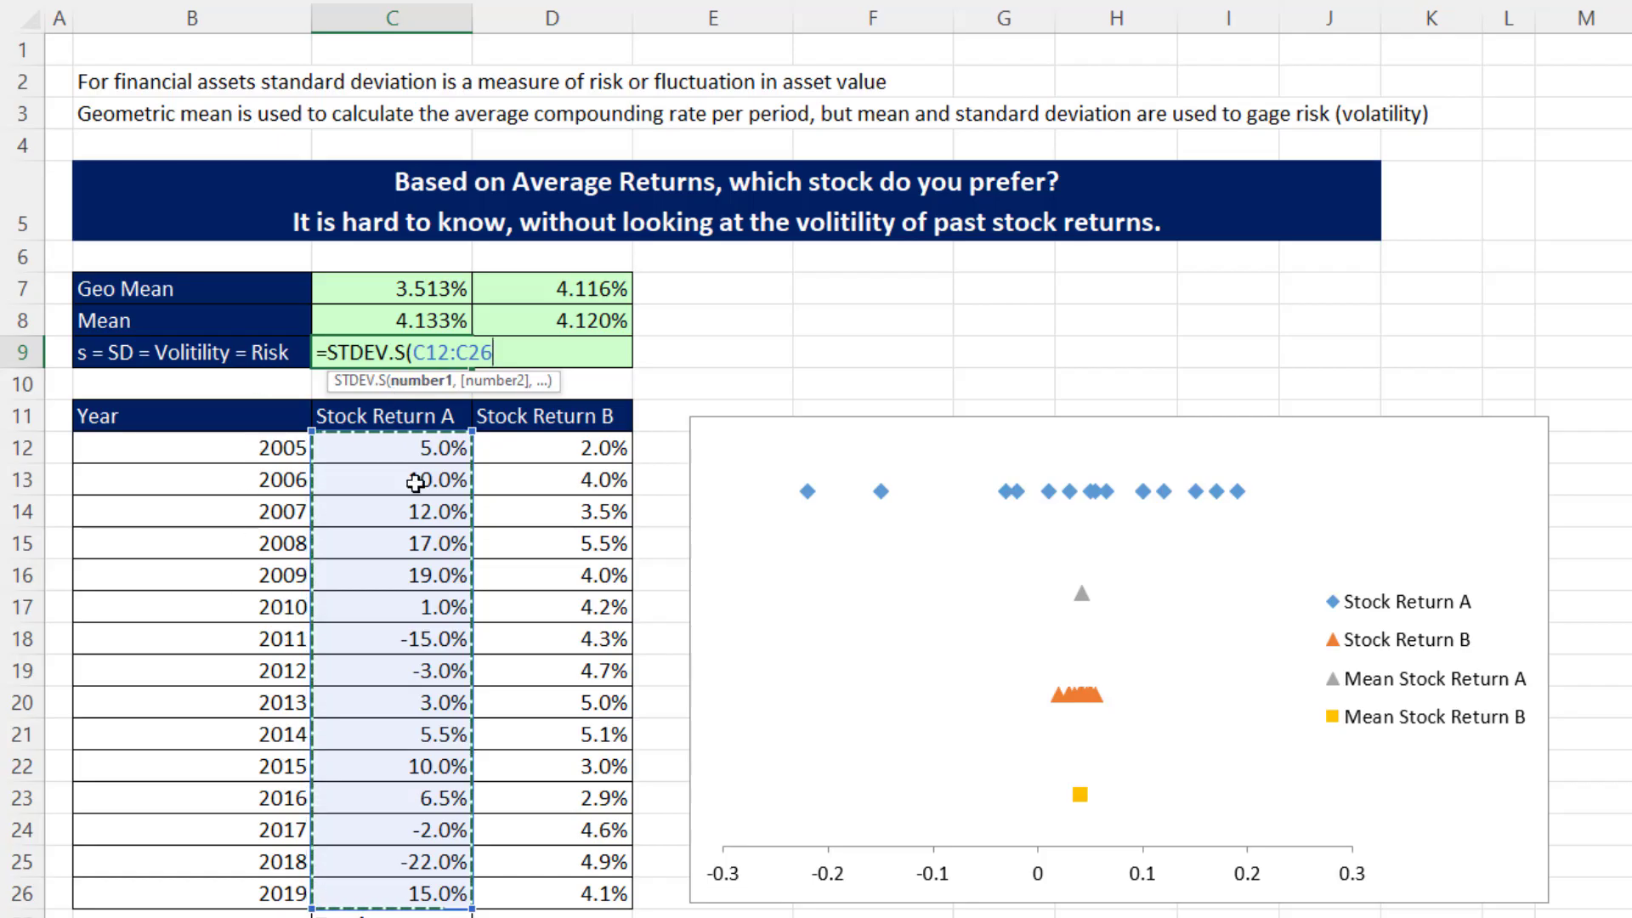
key("Tab")
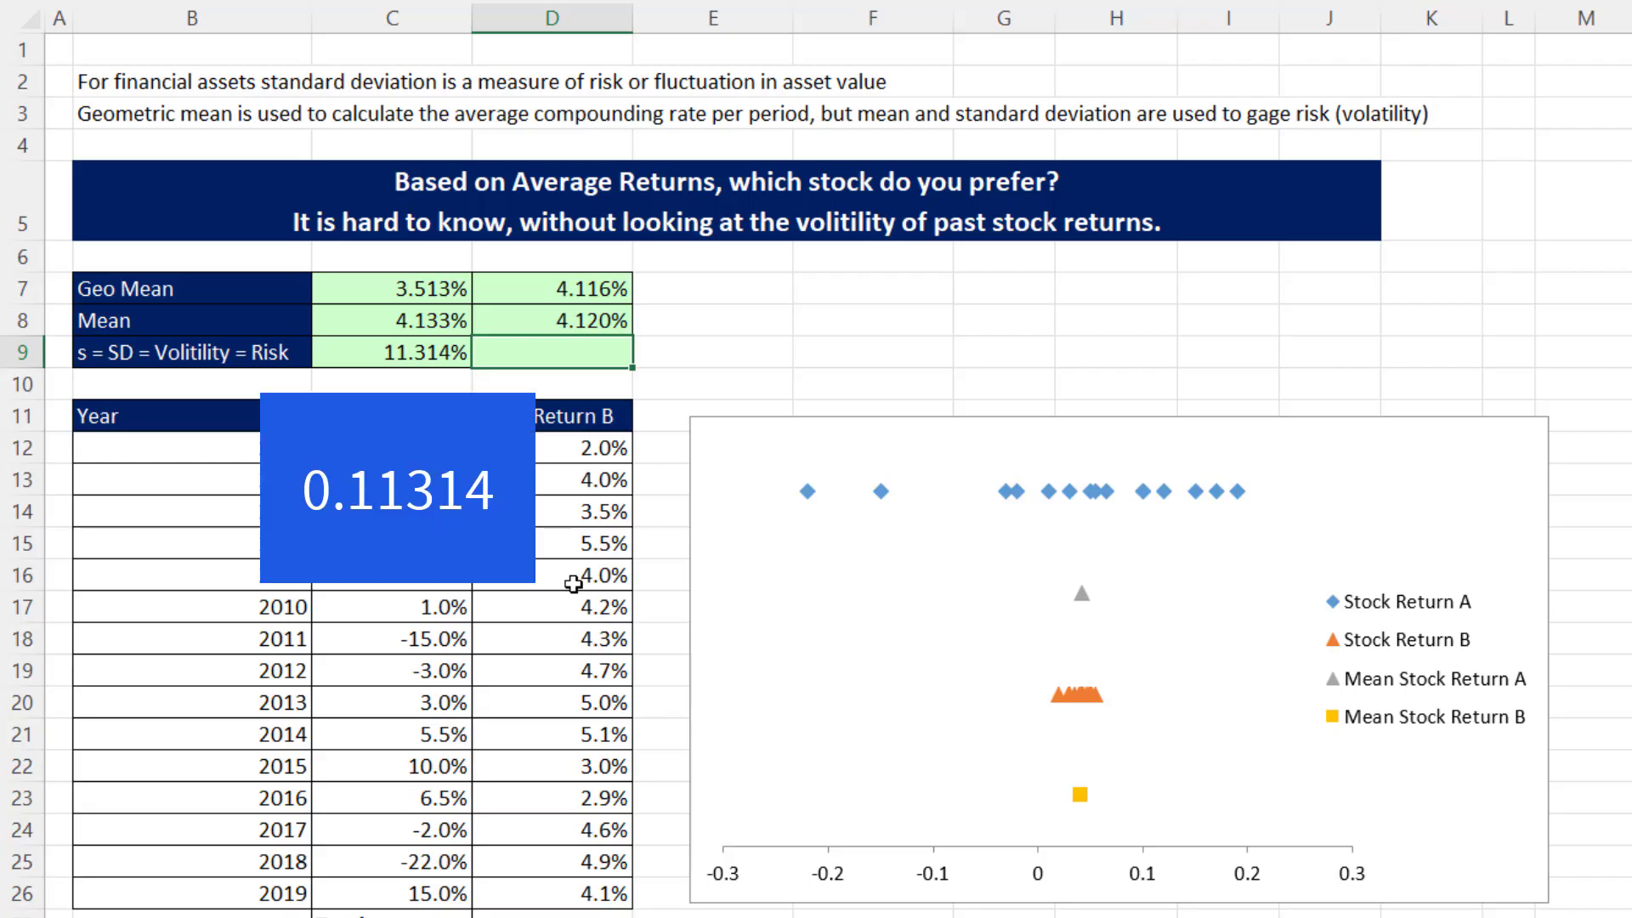
Copy the standard deviation formula from C9 to D9 for Stock Return B and check the copied formula.
left_click(425, 353)
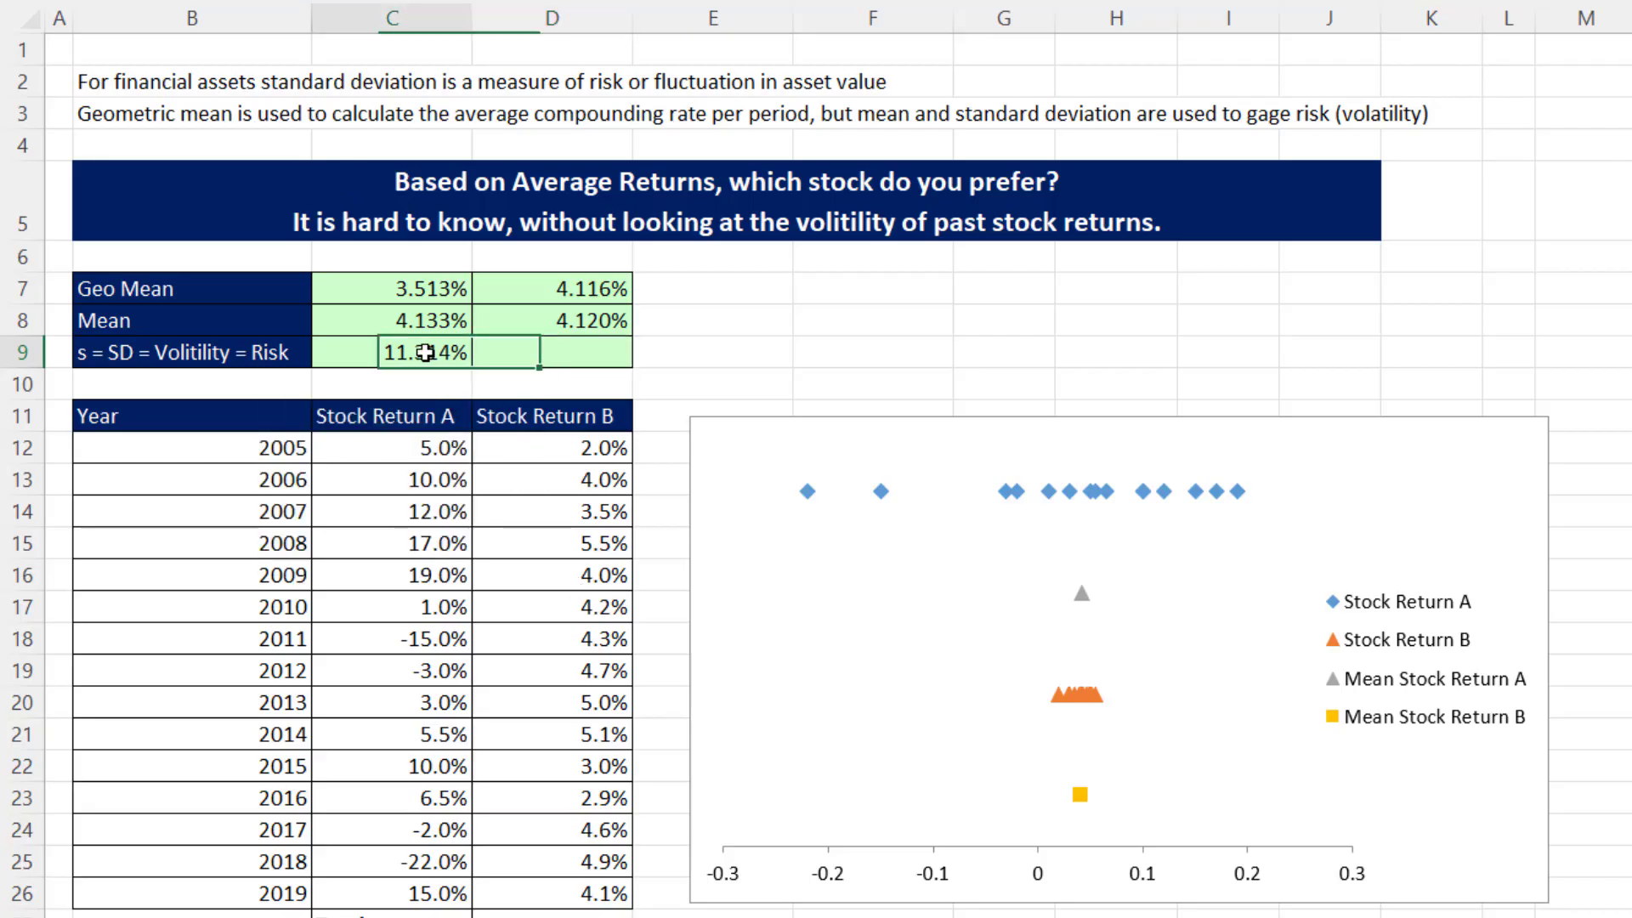
left_click_drag(473, 369, 602, 362)
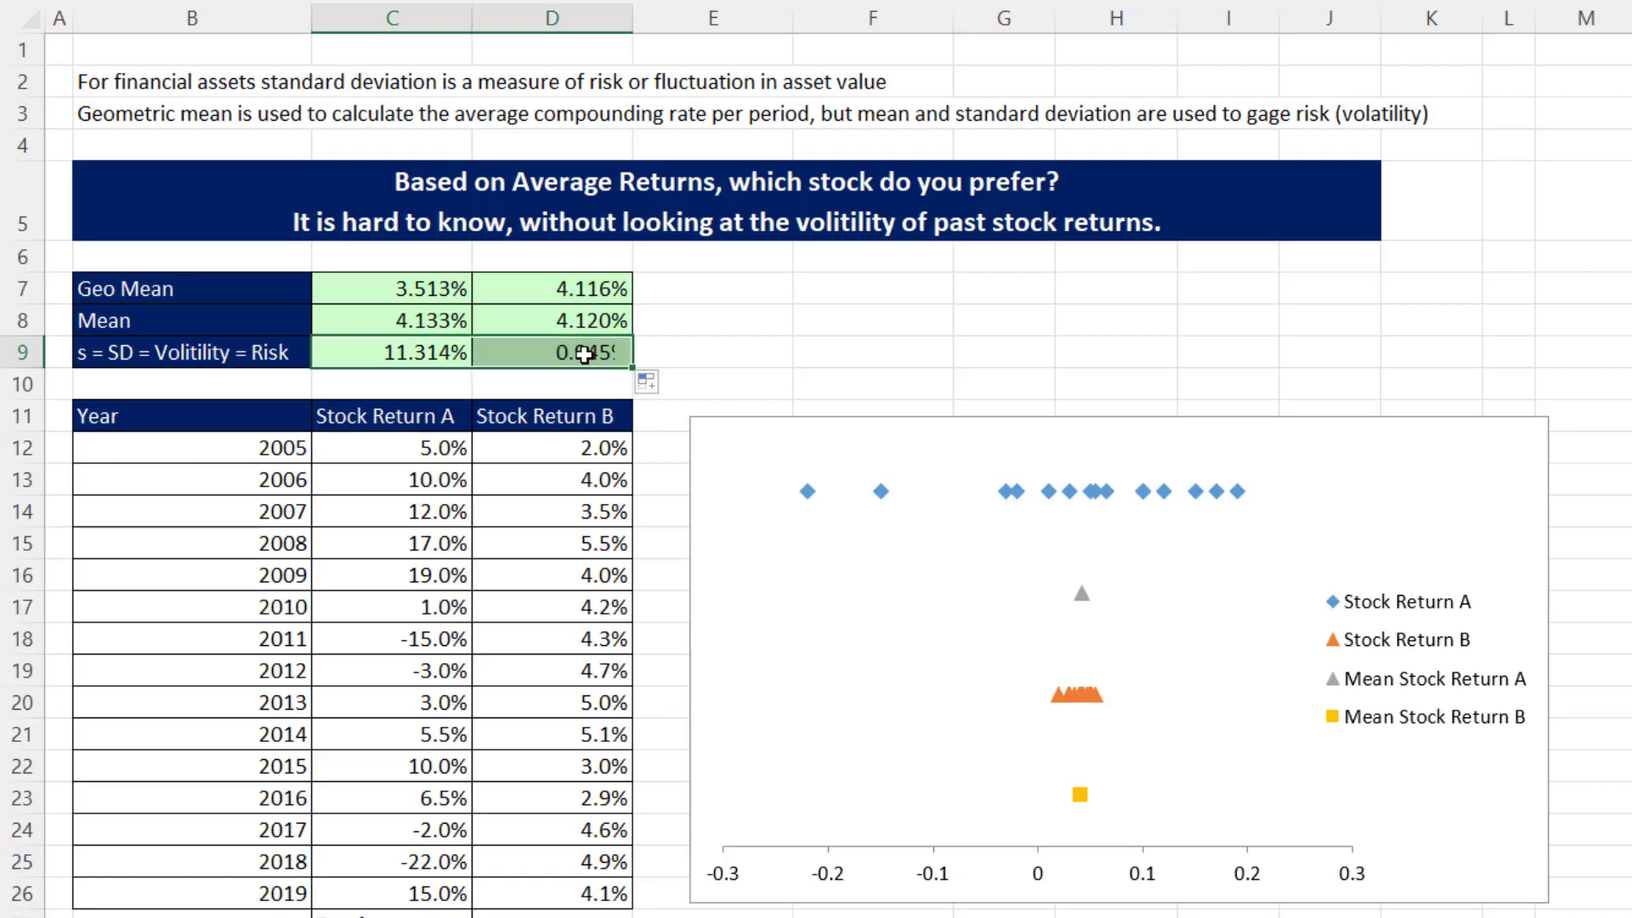
double_click(584, 354)
key("Escape")
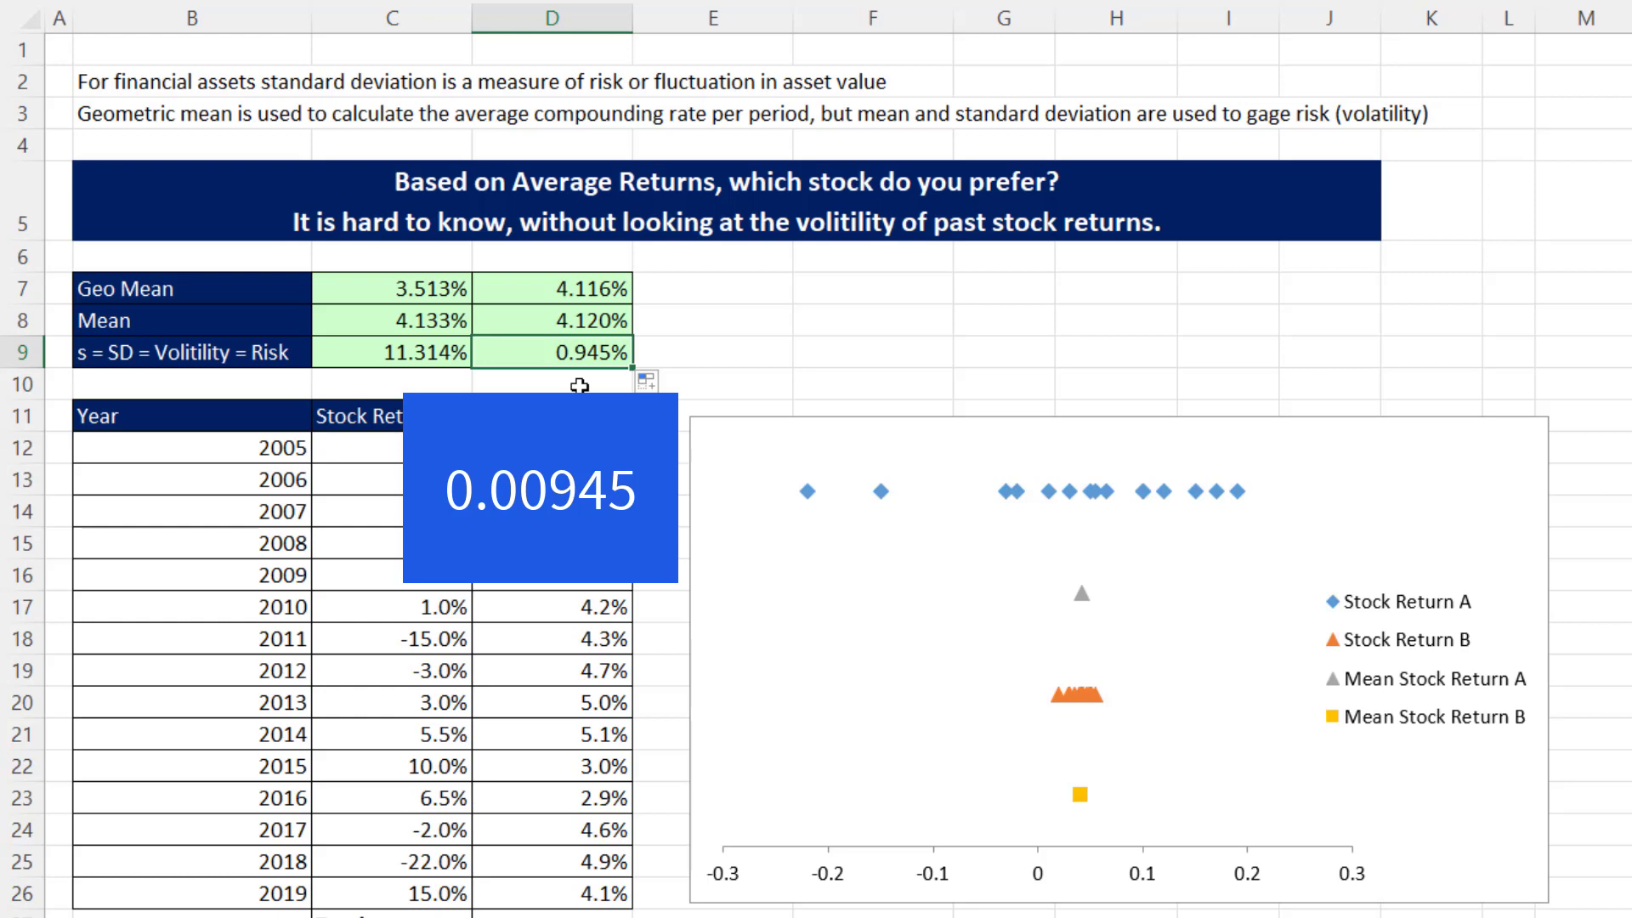
Compare the standard deviations in C9 and D9 with each stock's mean and its individual yearly returns.
left_click(384, 355)
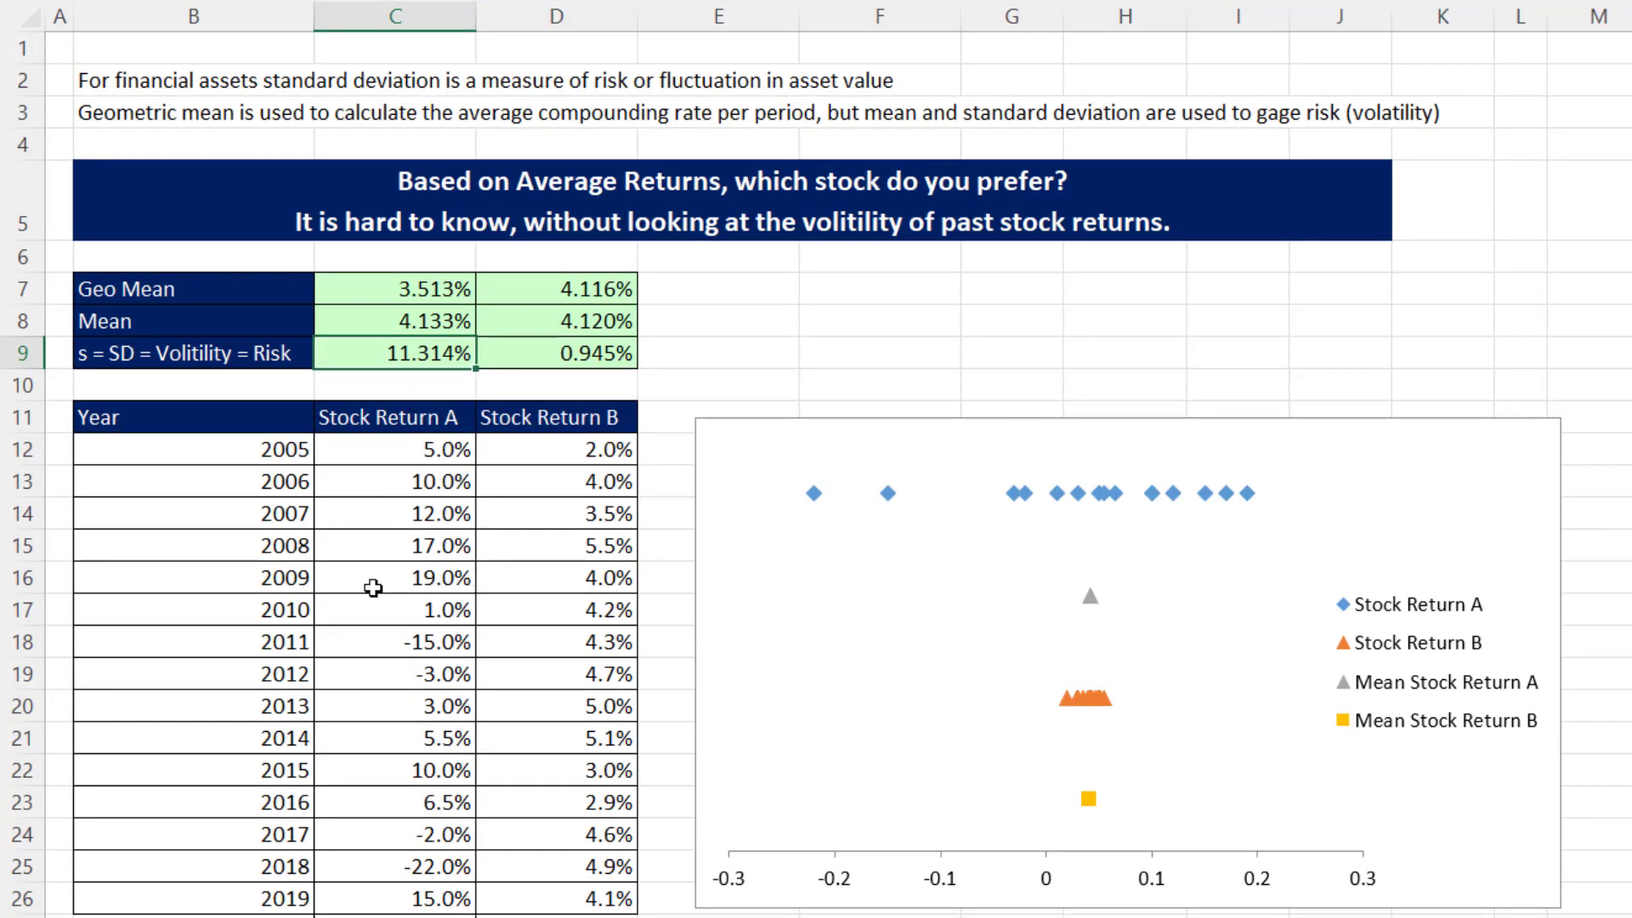
left_click(422, 510)
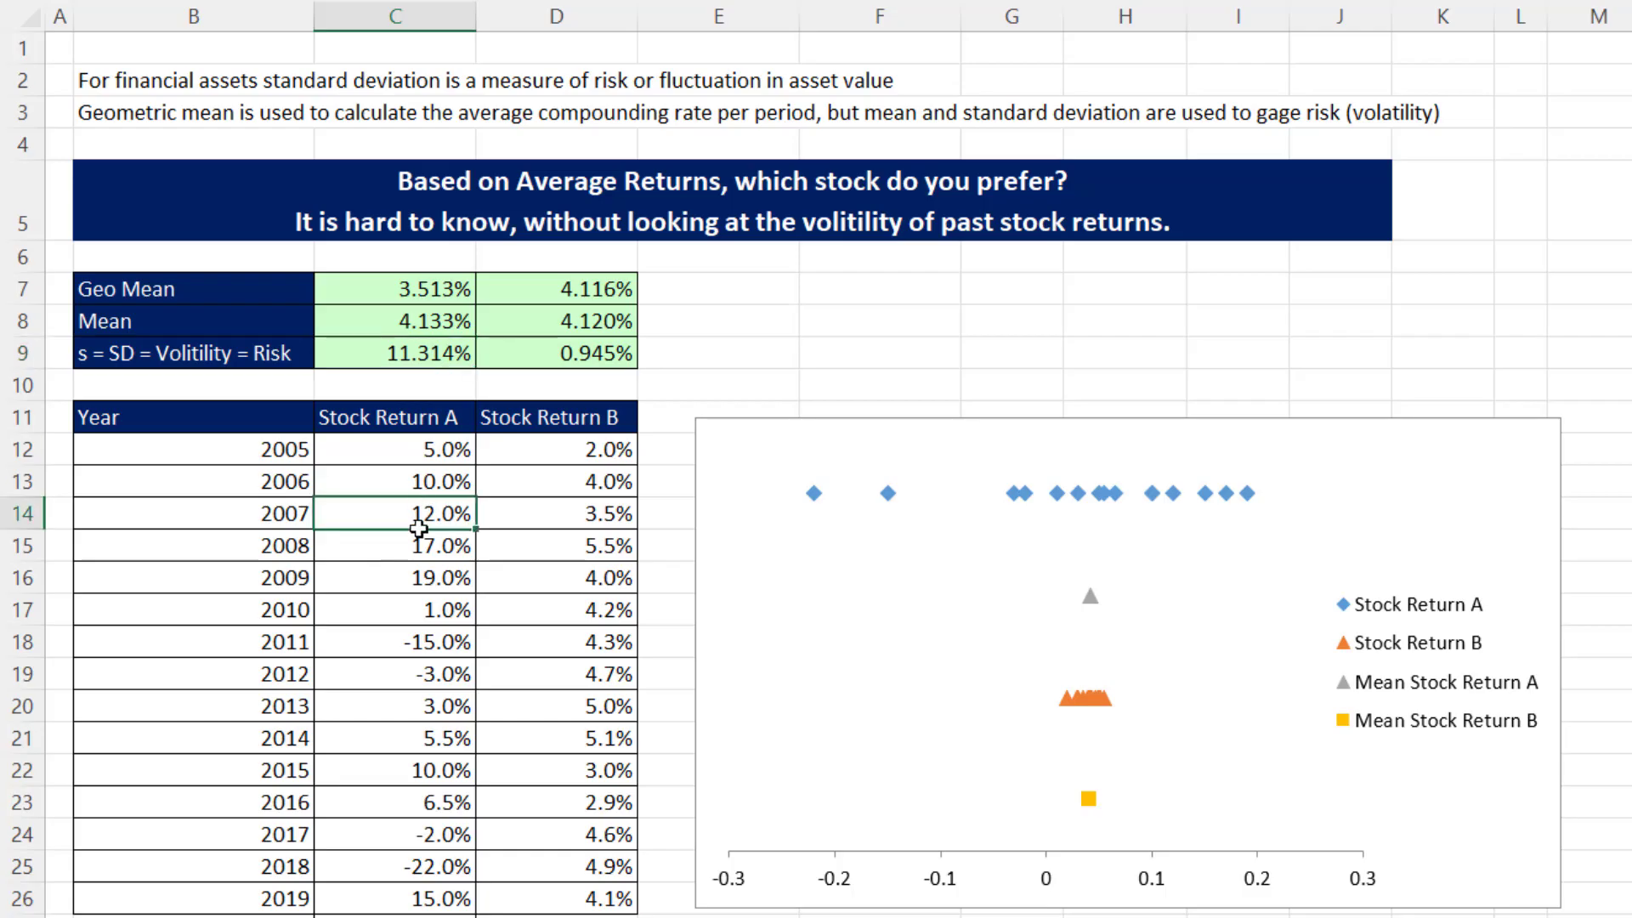
left_click(404, 592)
left_click(399, 745)
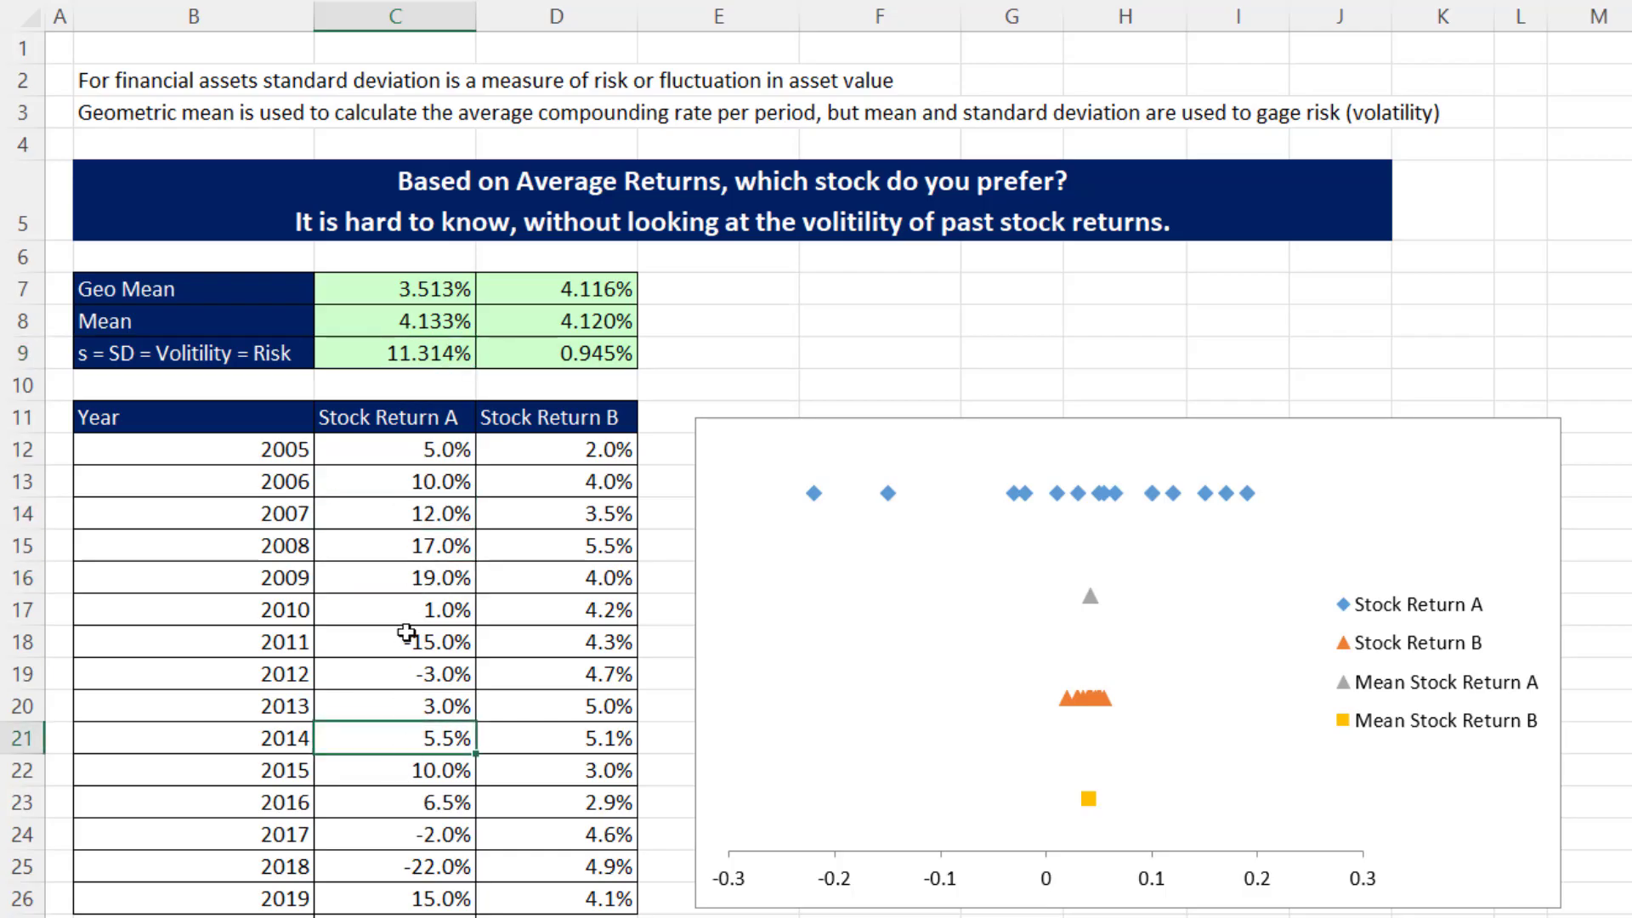
left_click(414, 321)
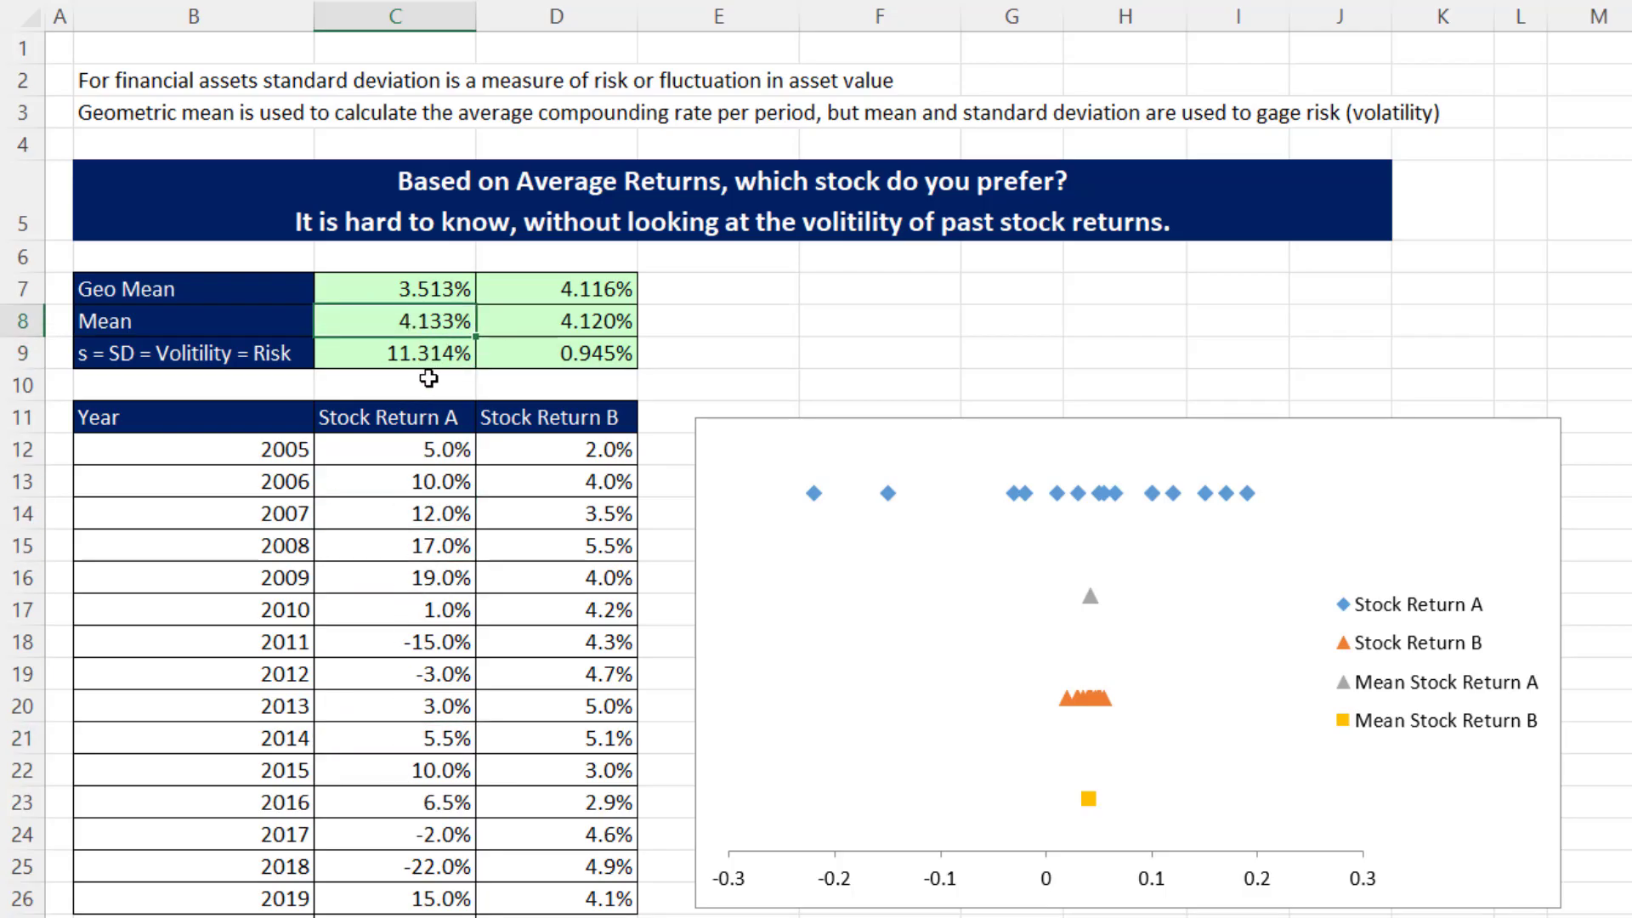
left_click(575, 357)
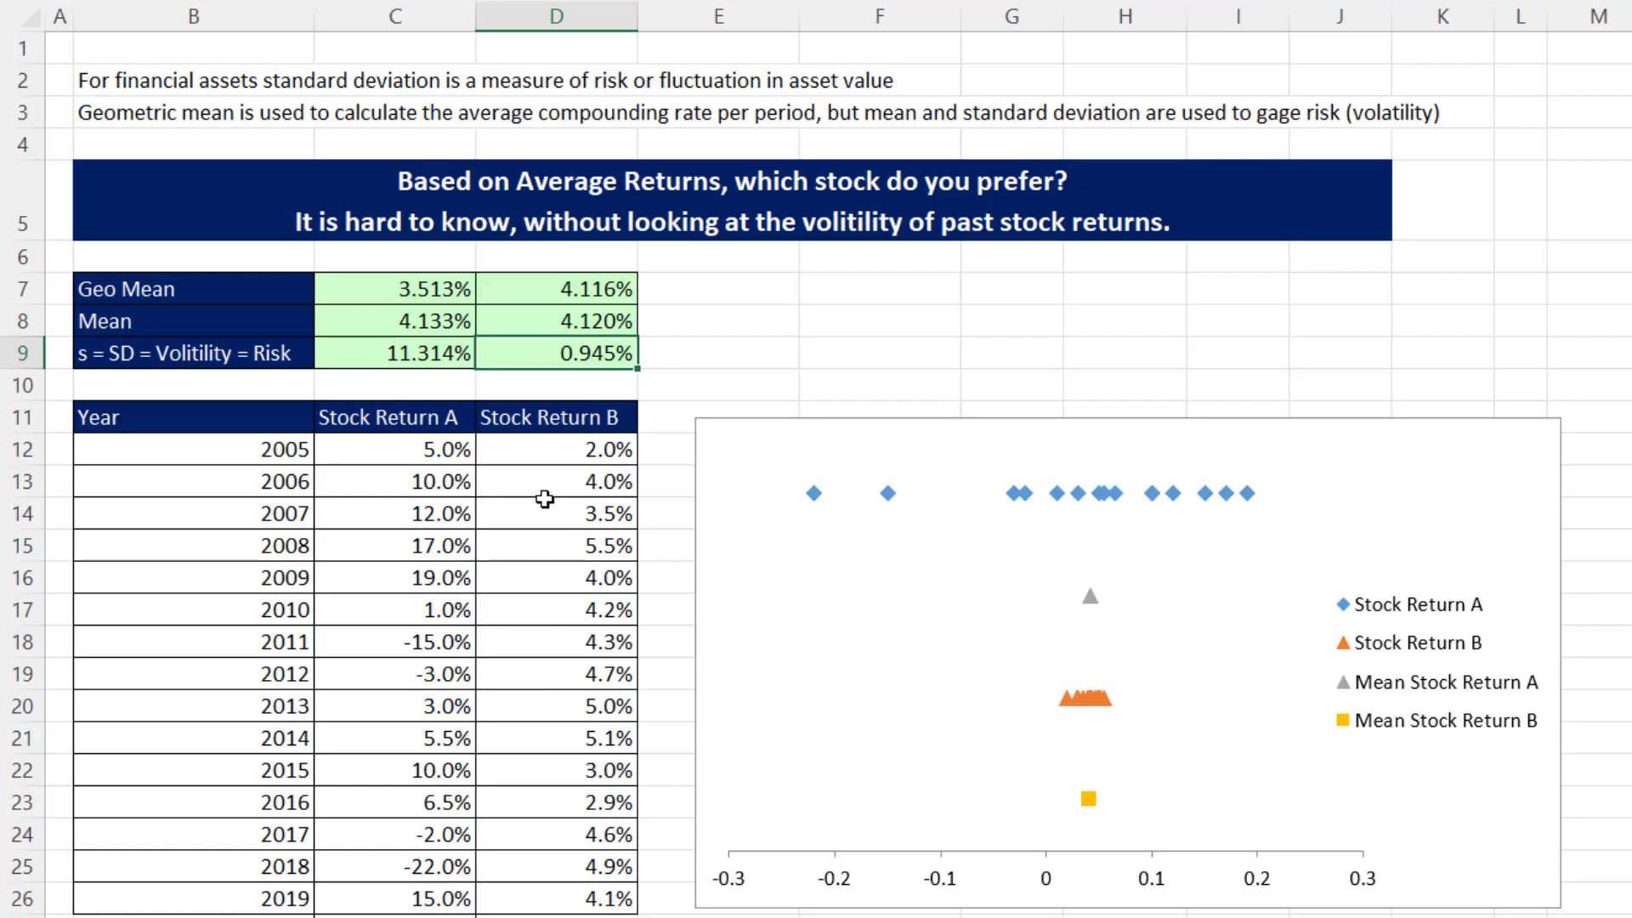
left_click(594, 507)
left_click(571, 604)
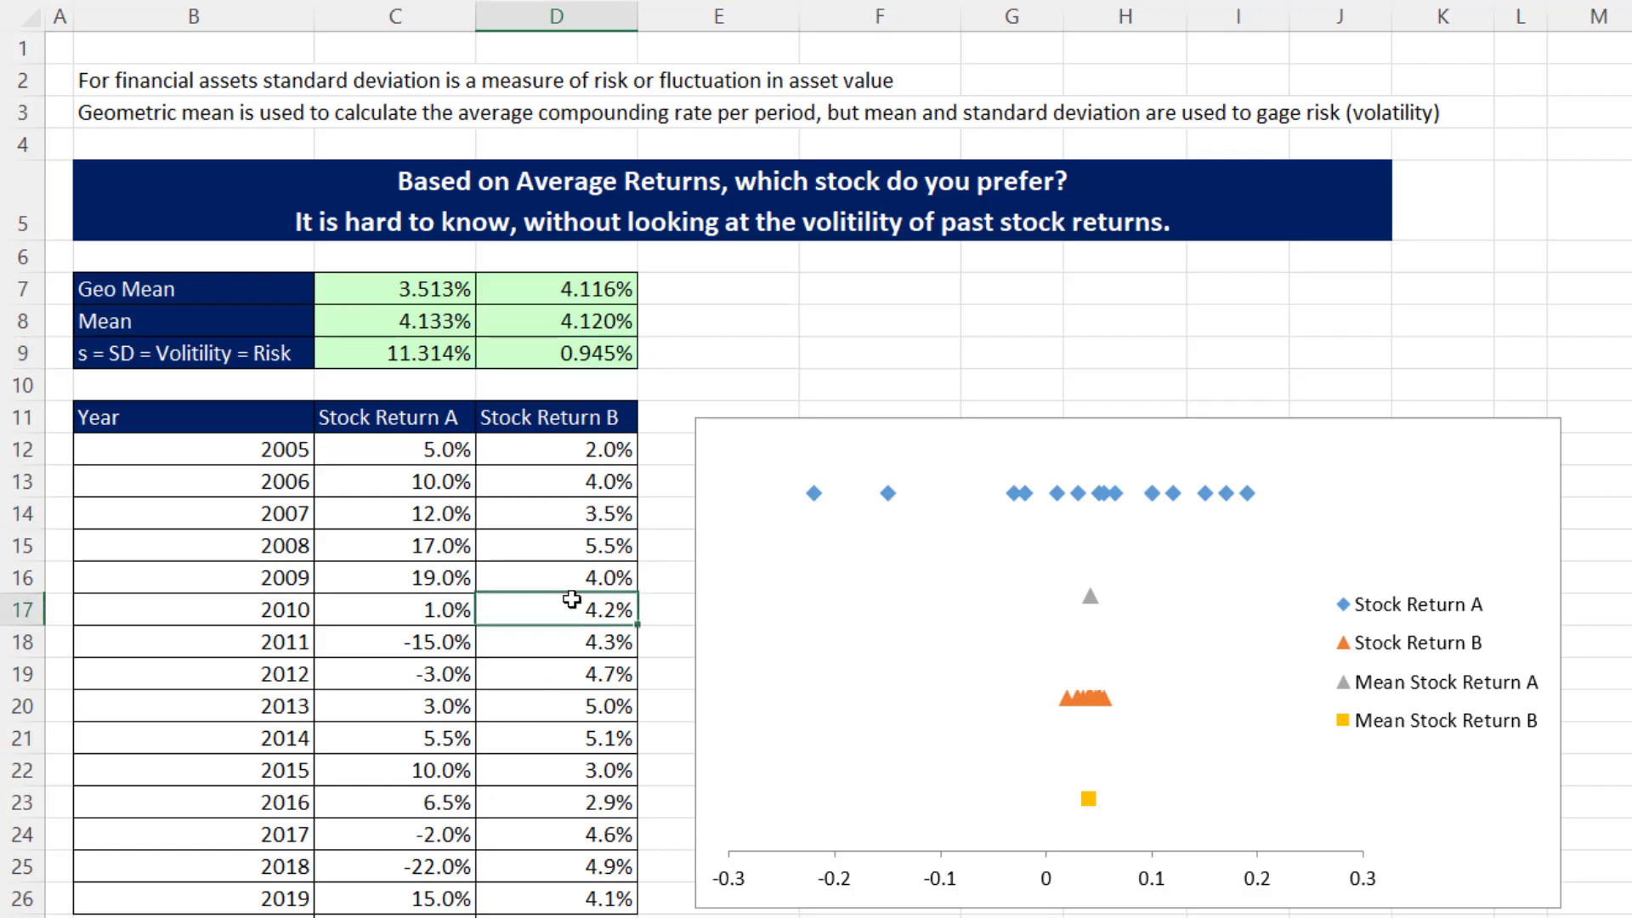
left_click(576, 792)
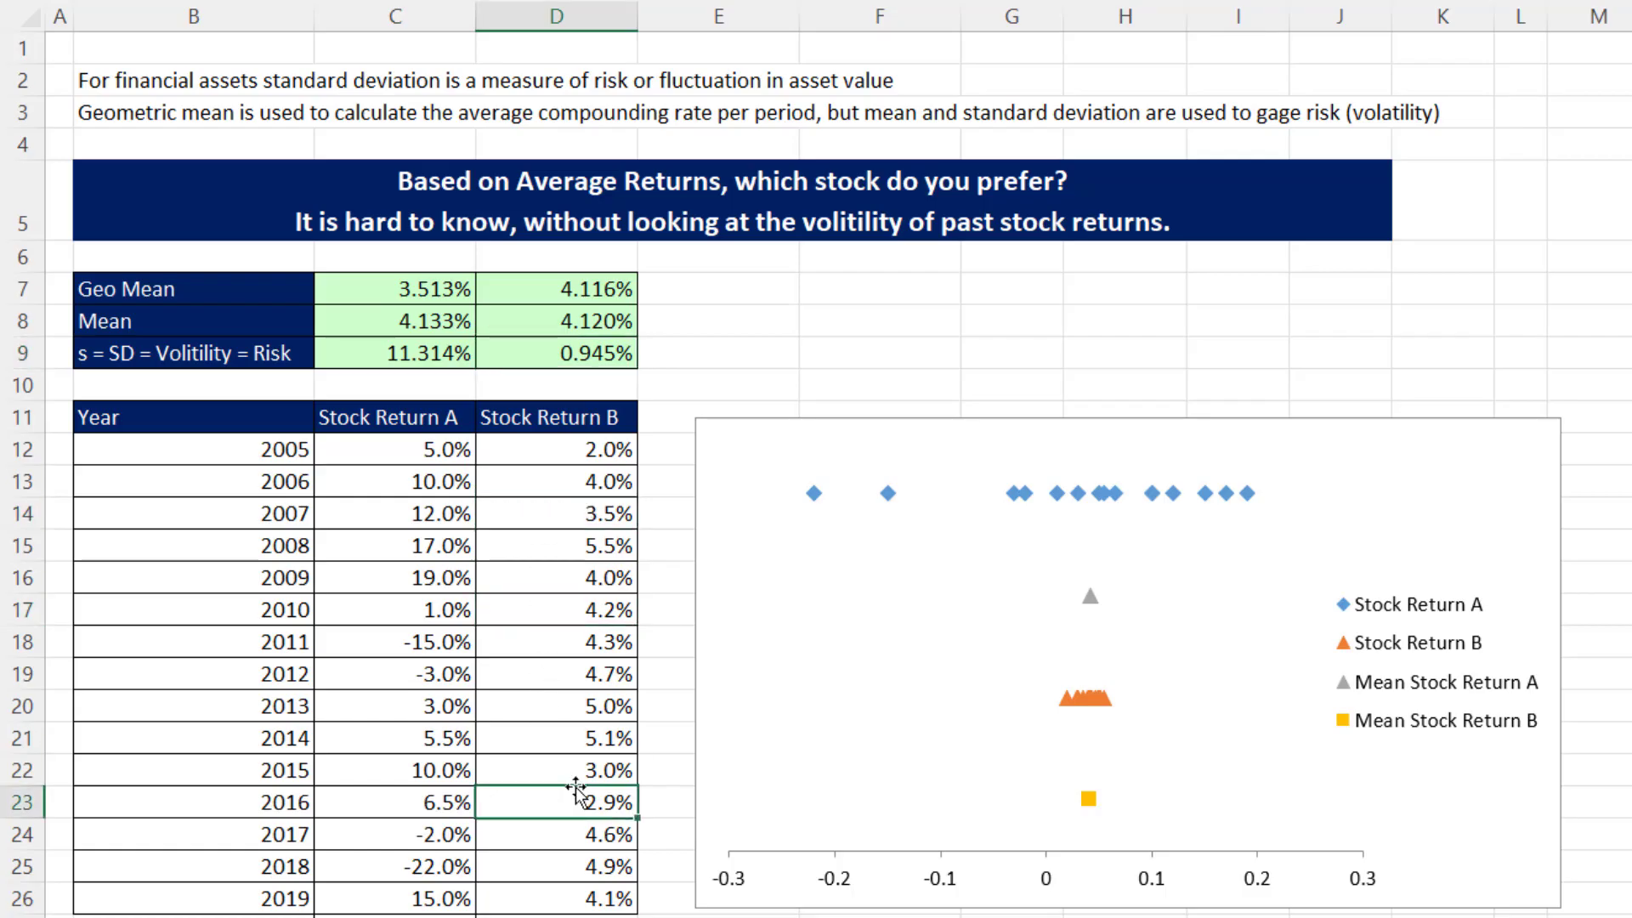
left_click(578, 323)
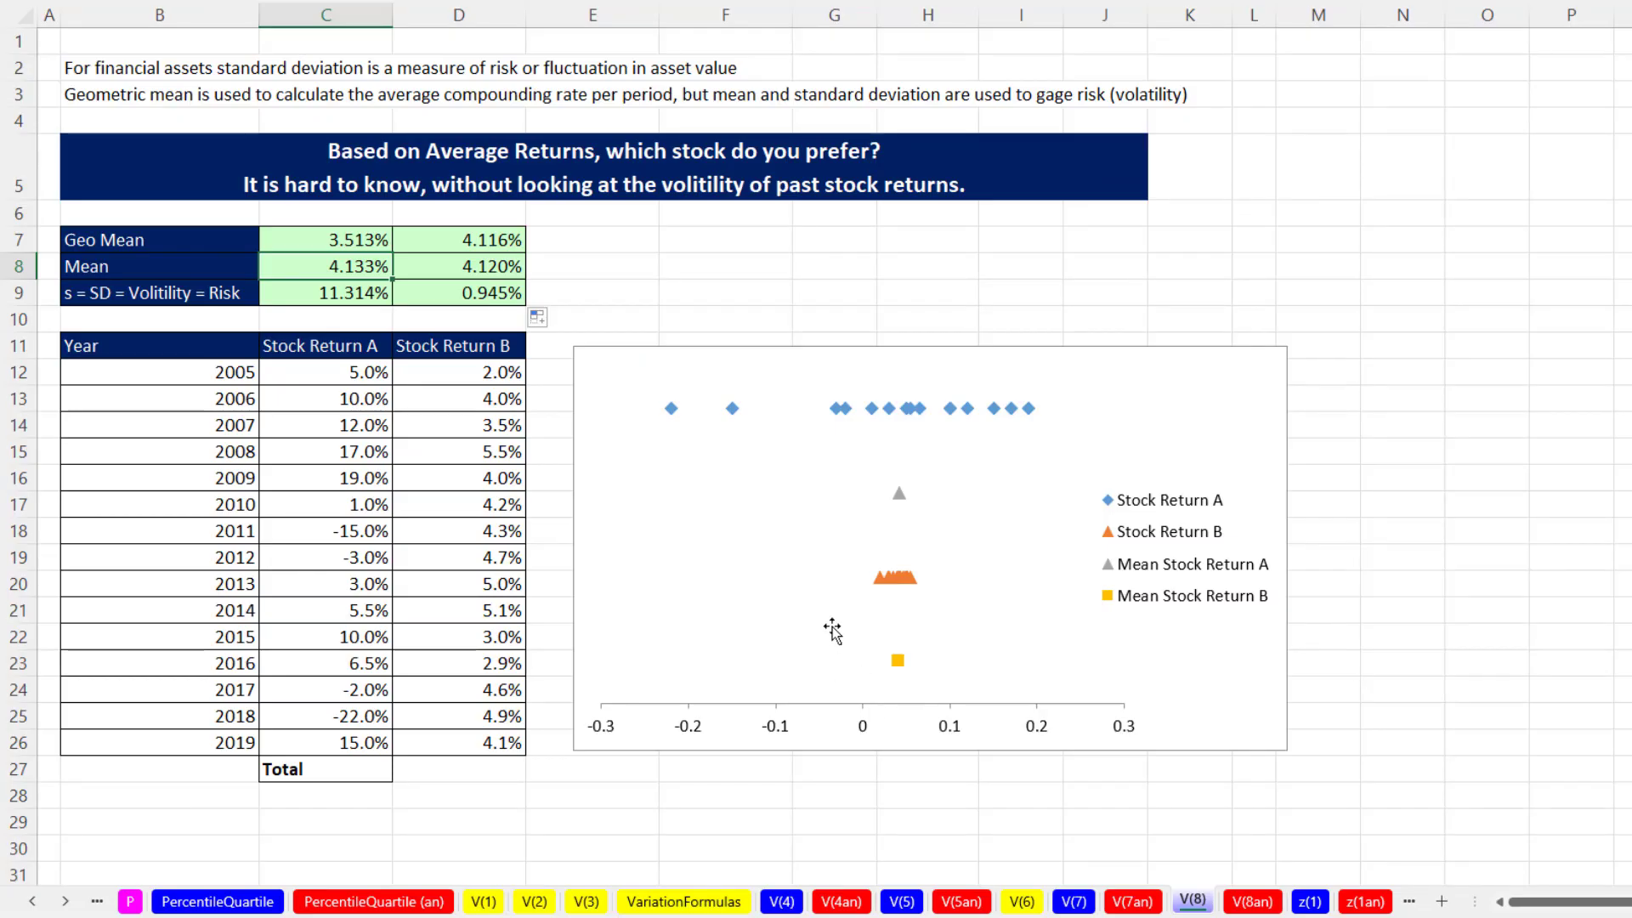
Review the earlier variability sheets in reverse order: V(7), V(6), V(5), V(4), V(3), V(2) and V(1).
left_click(1074, 901)
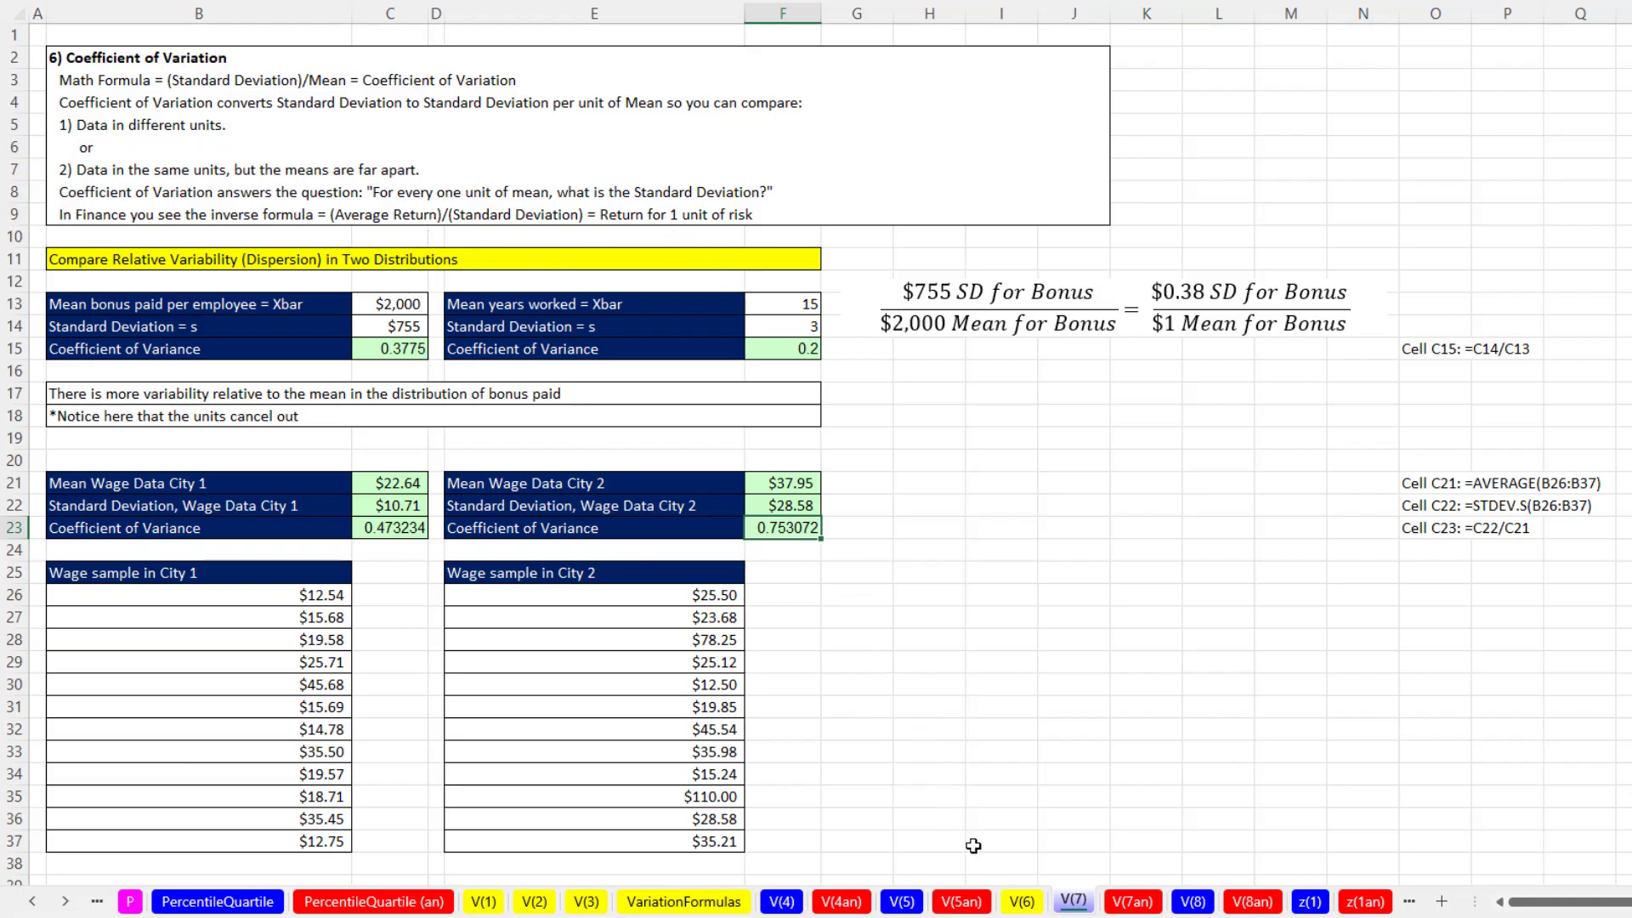
left_click(1020, 900)
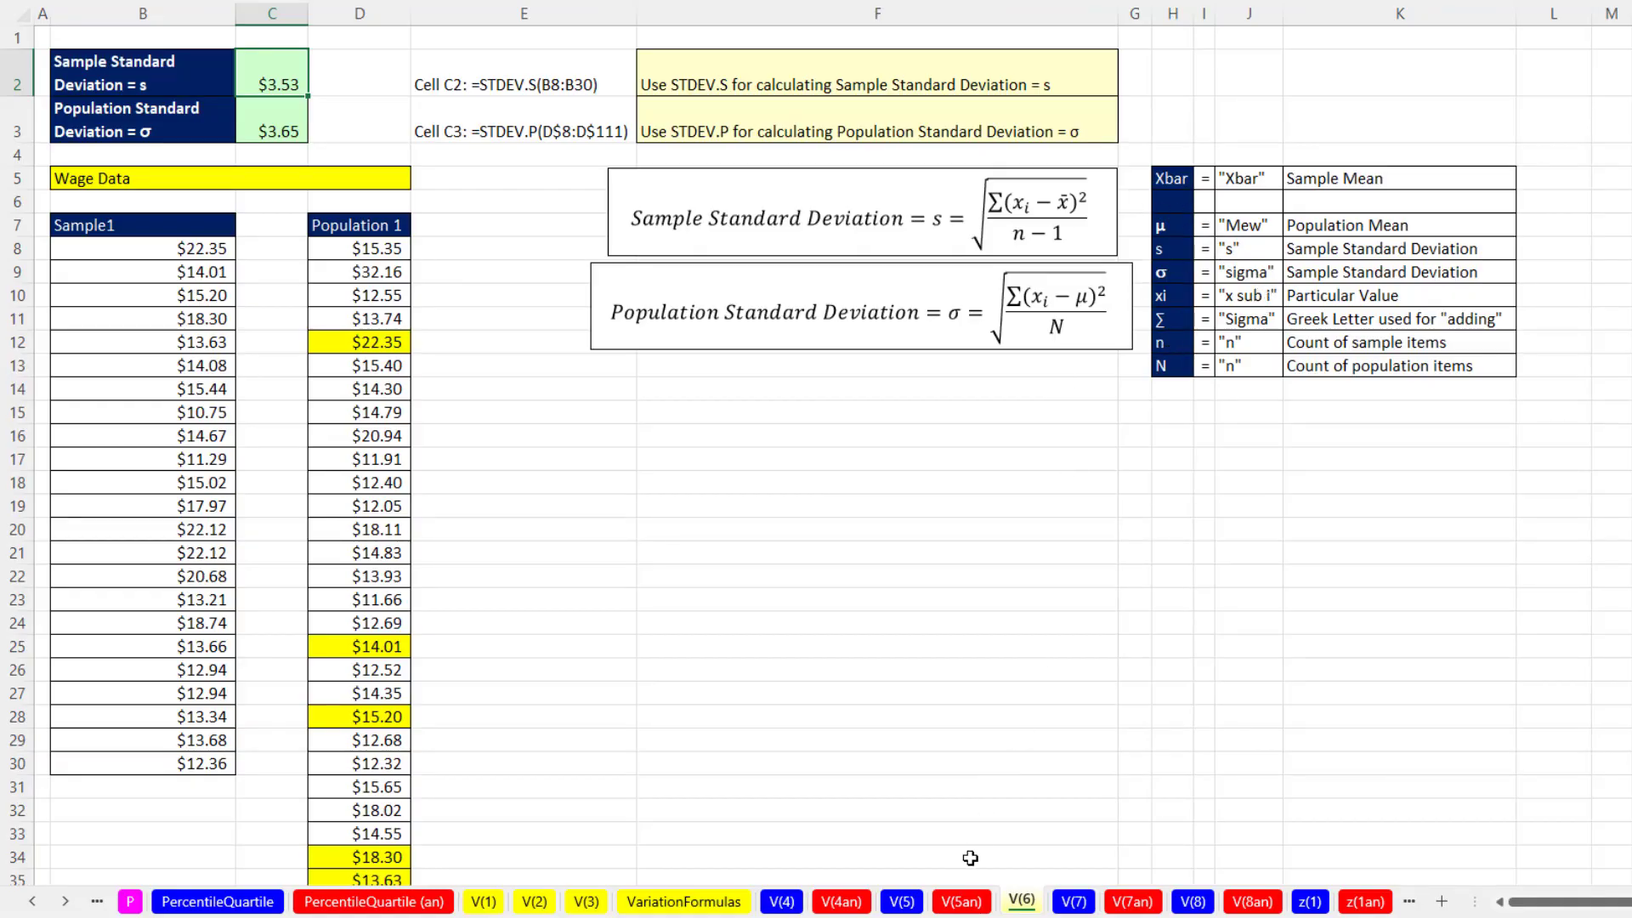
left_click(902, 902)
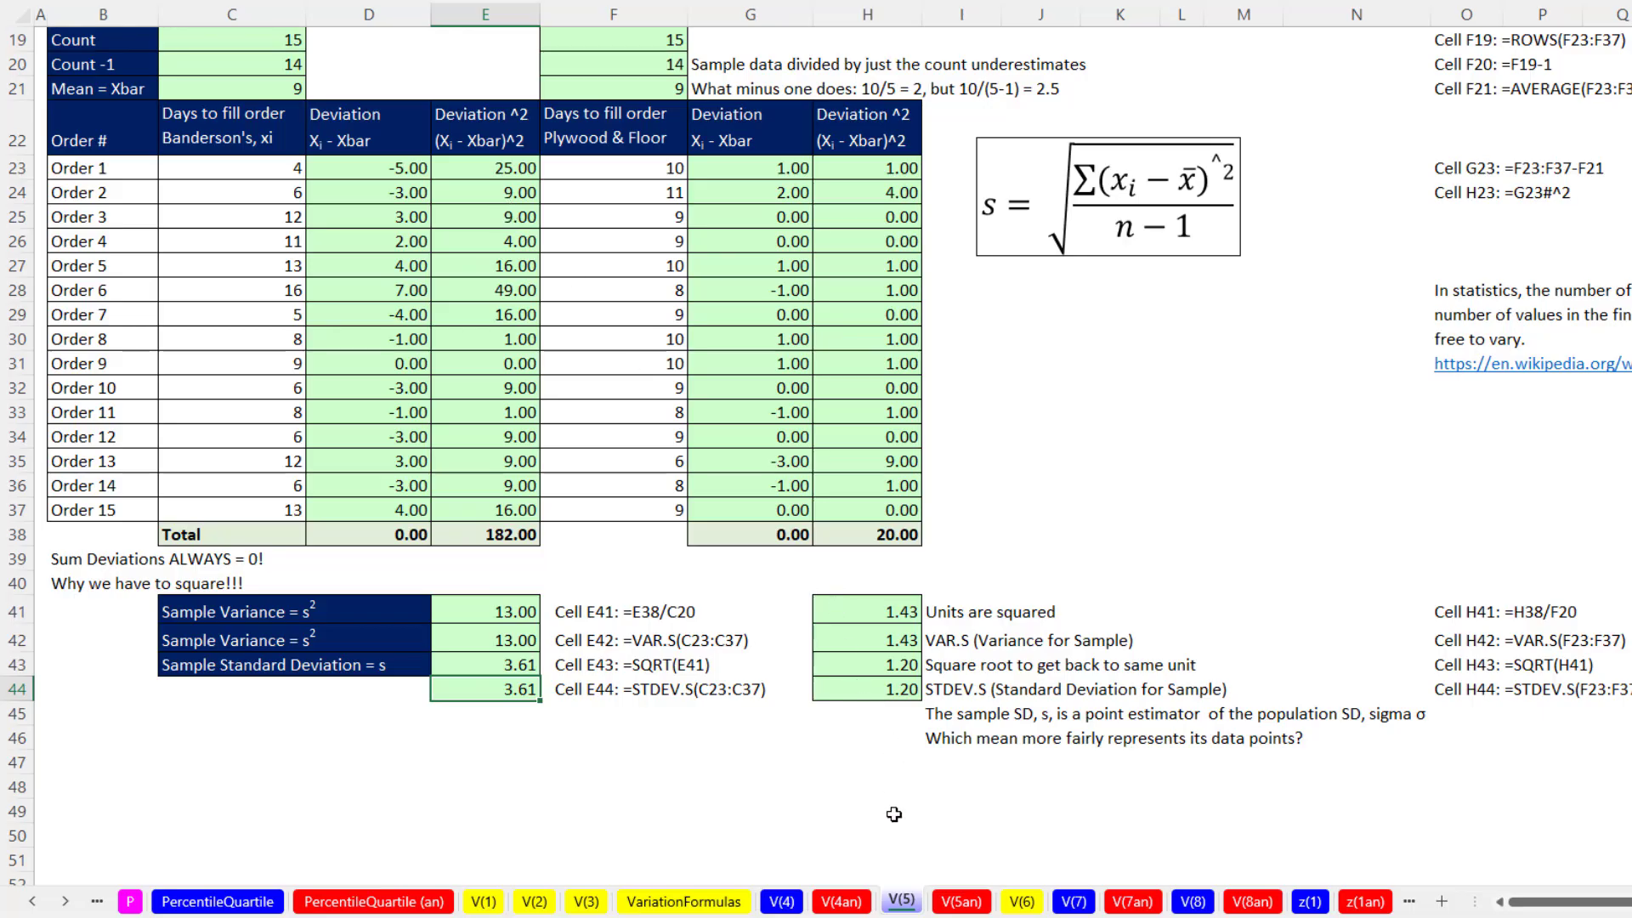
left_click(782, 903)
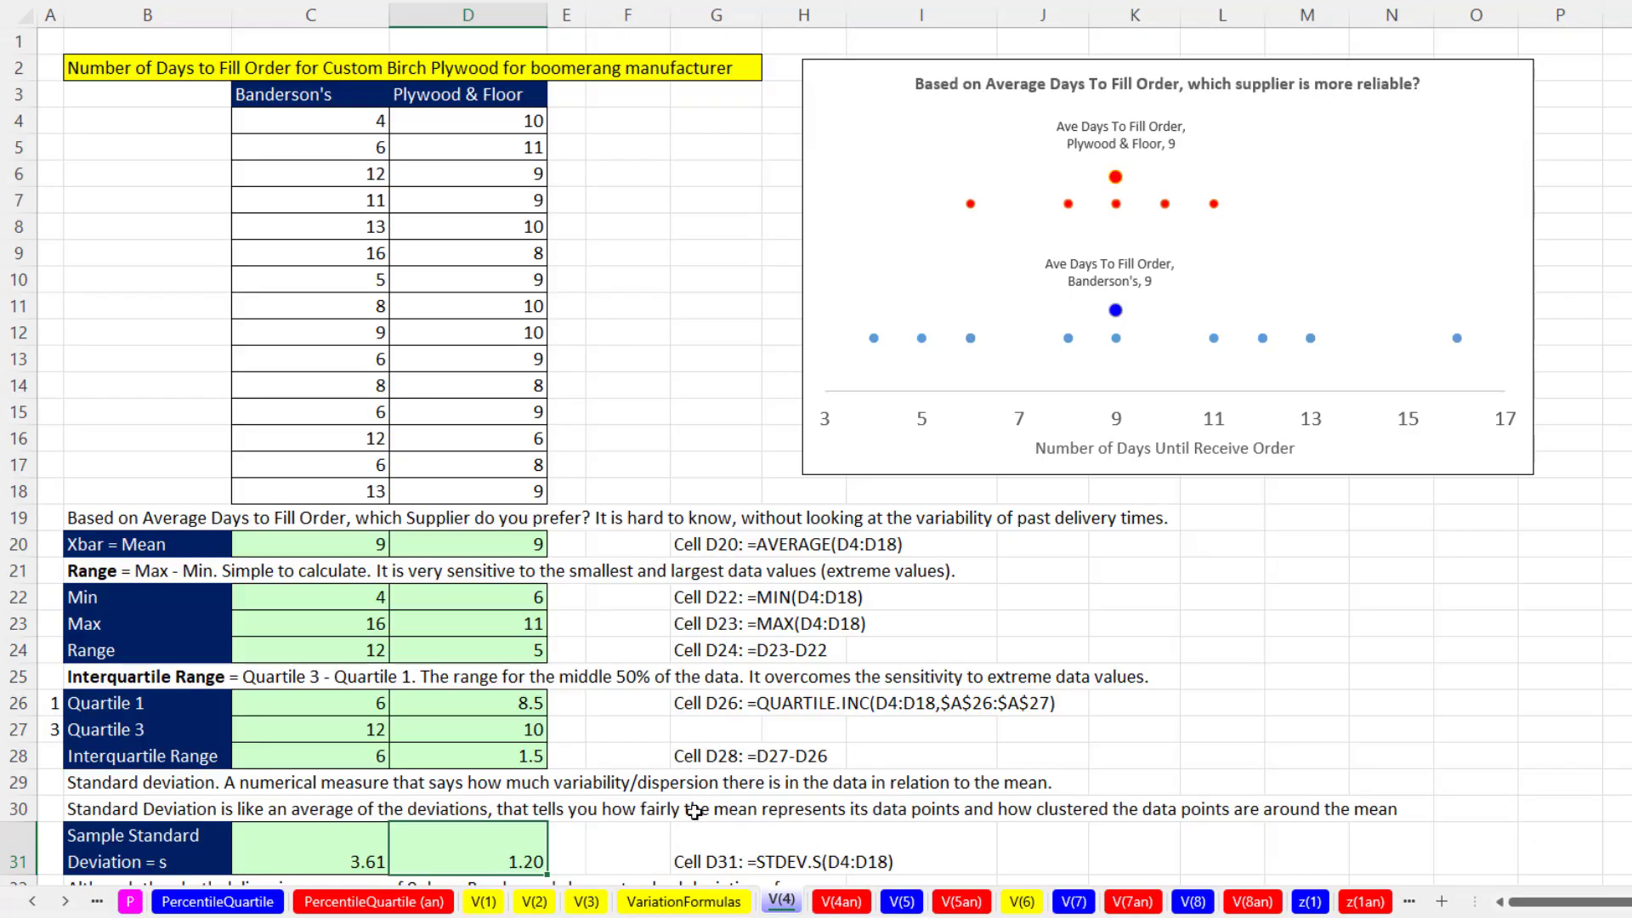
left_click(584, 906)
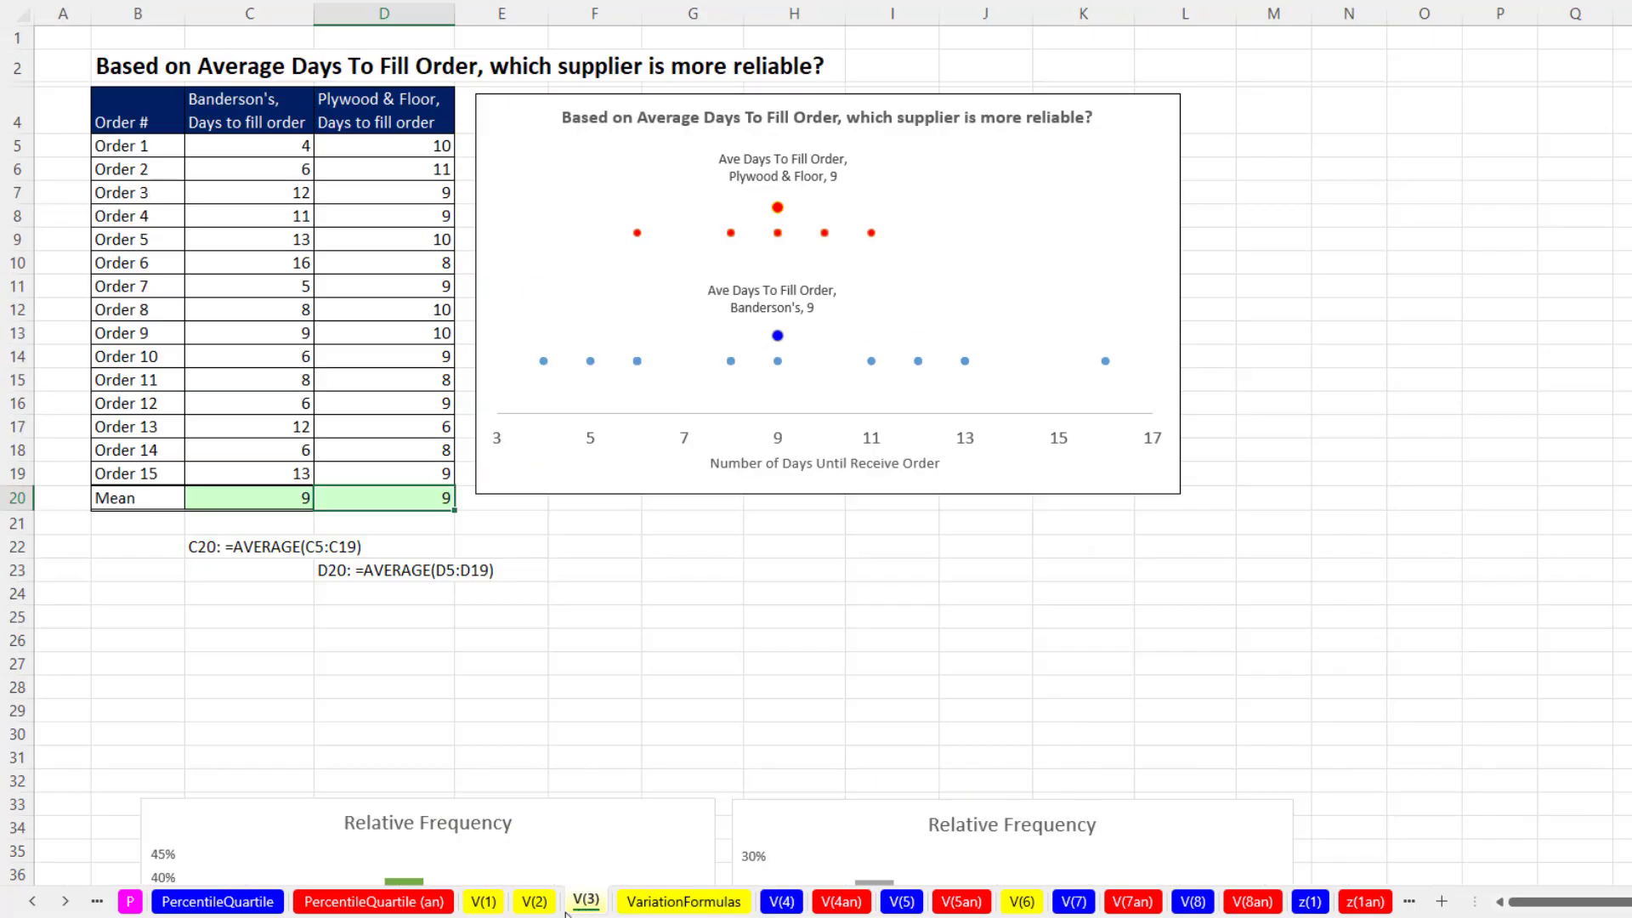
left_click(530, 904)
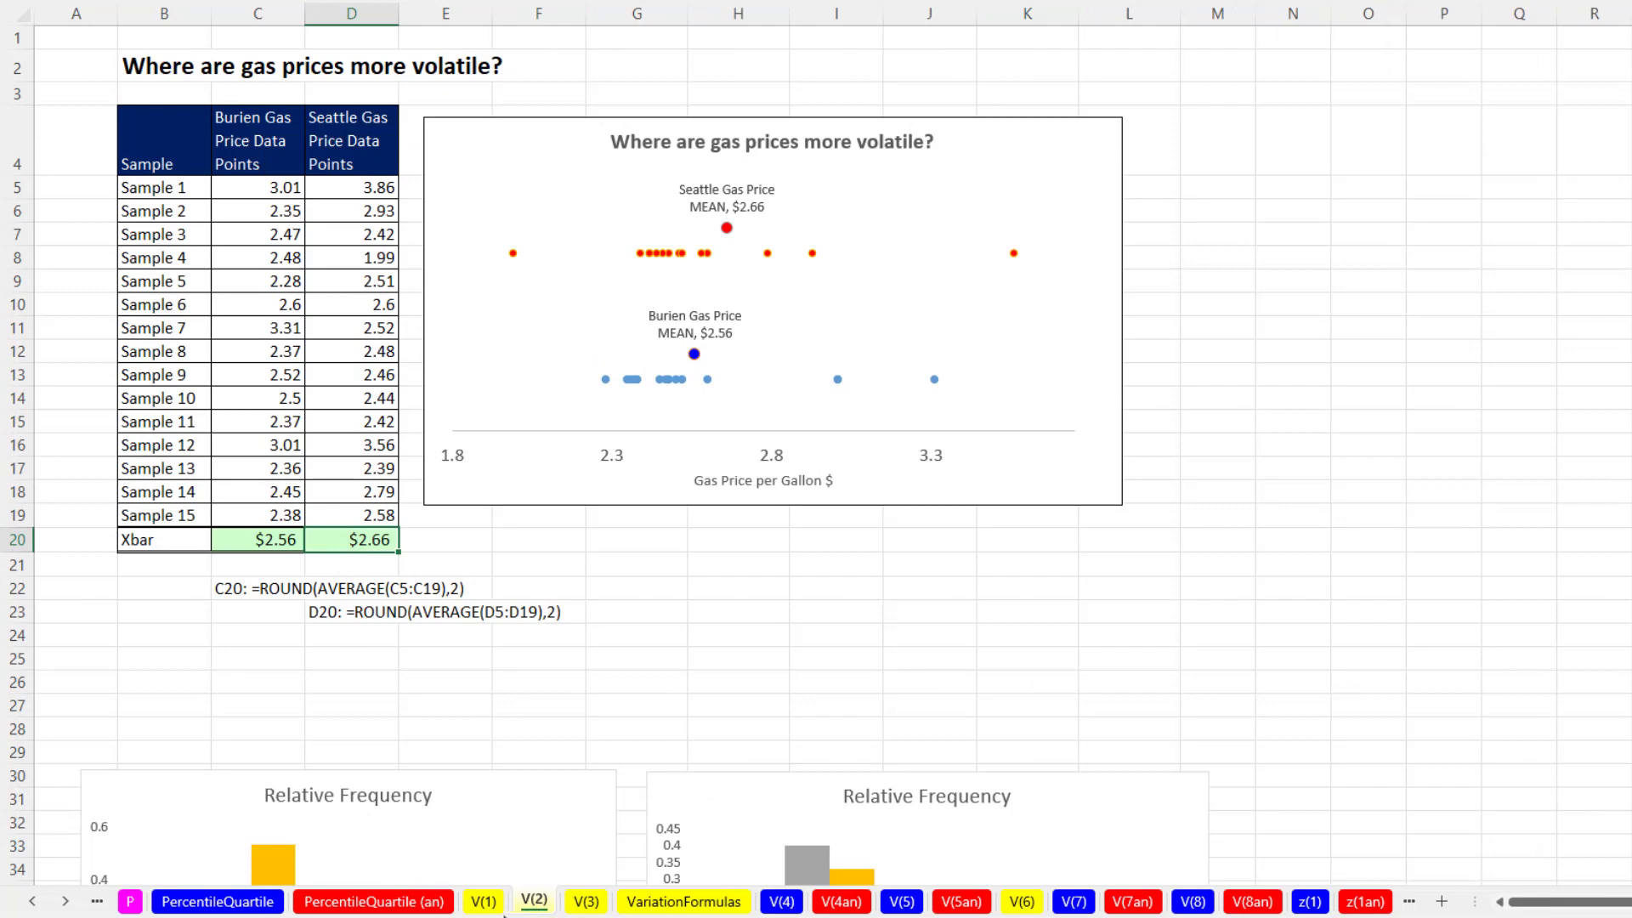
left_click(484, 904)
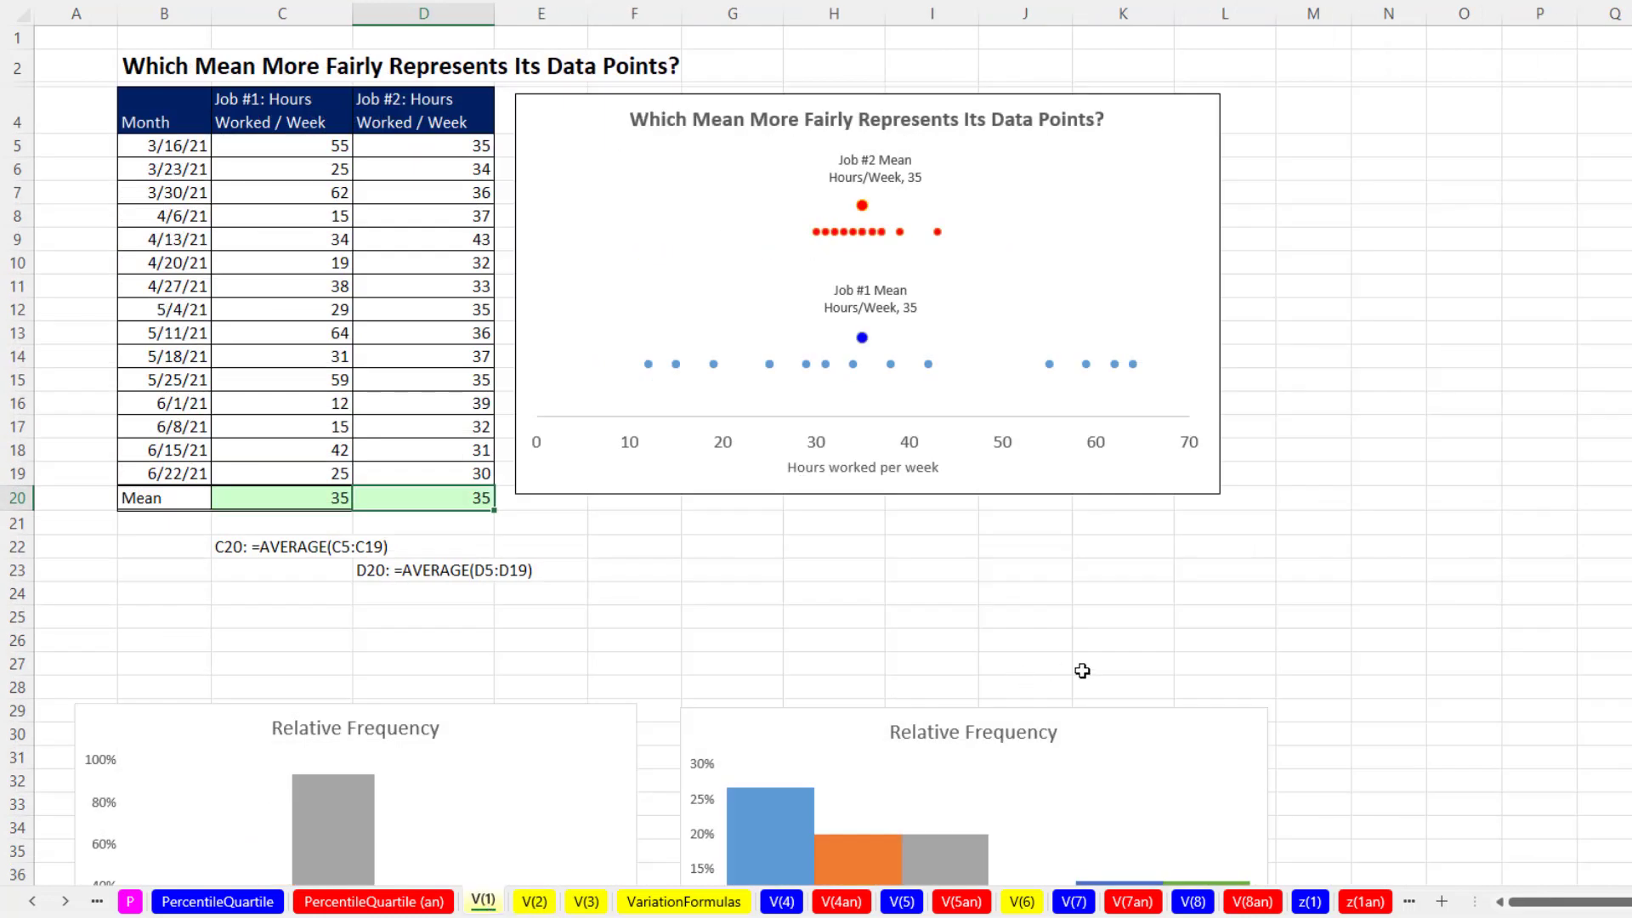